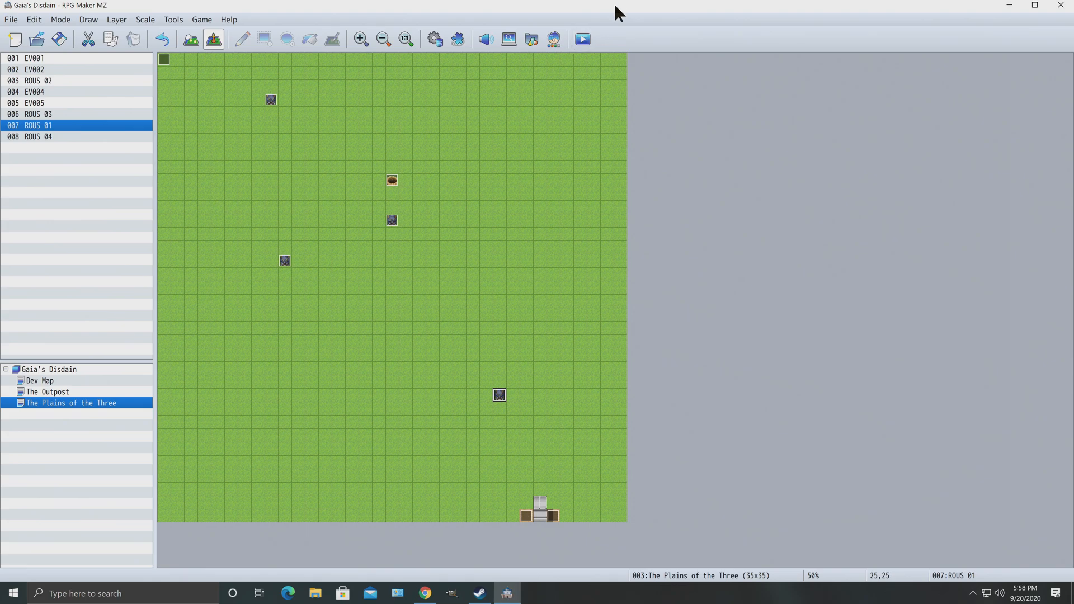
Playtest the project from a new game and lead the character through the gate to the nearest ROUS on The Plains of the Three.
click(588, 40)
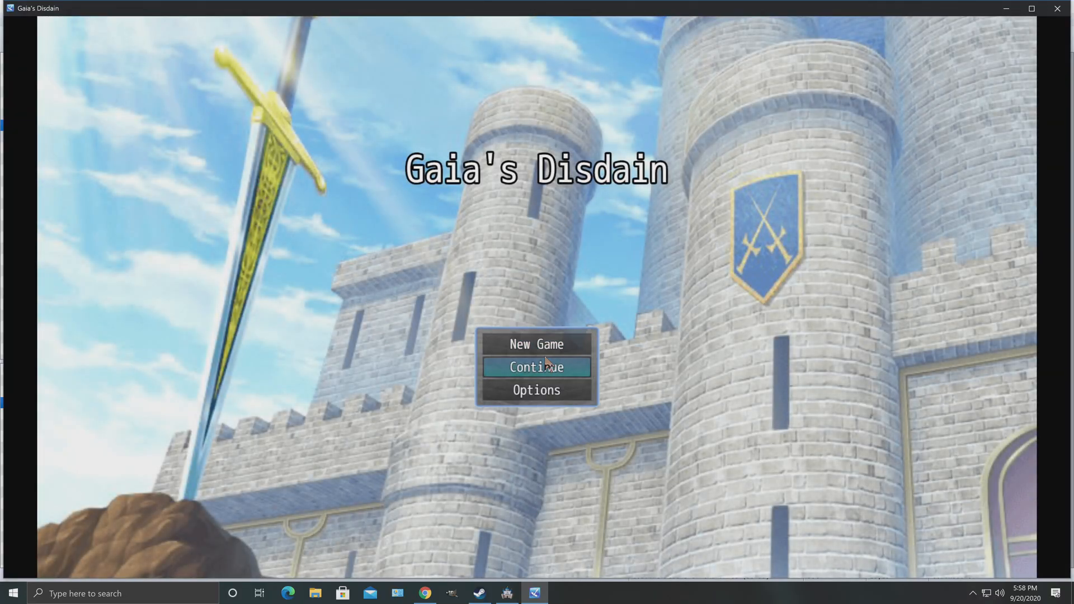
click(537, 339)
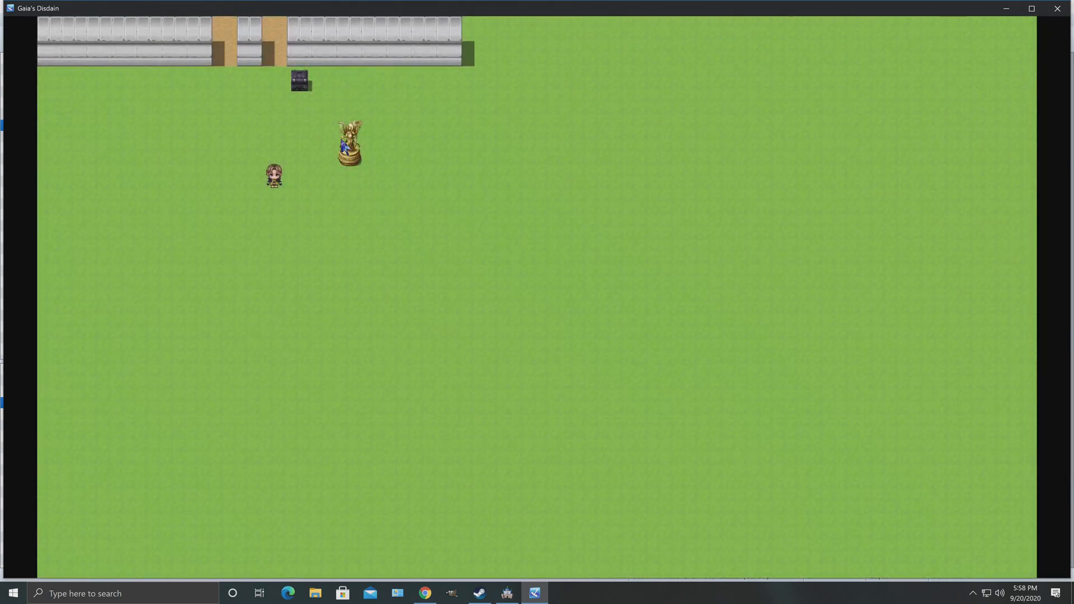
click(276, 53)
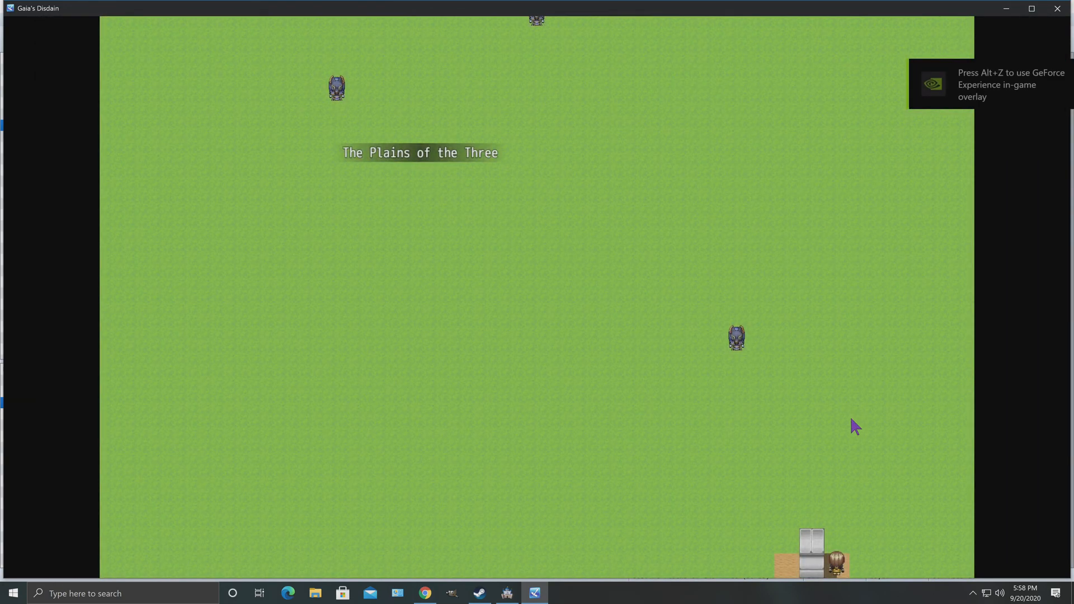
click(736, 413)
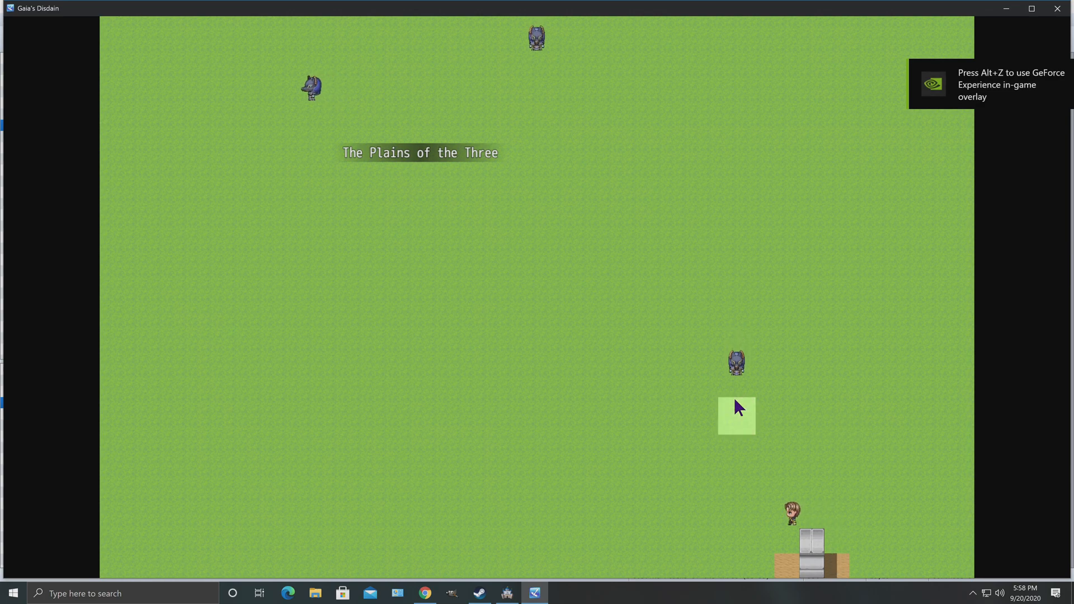
click(736, 312)
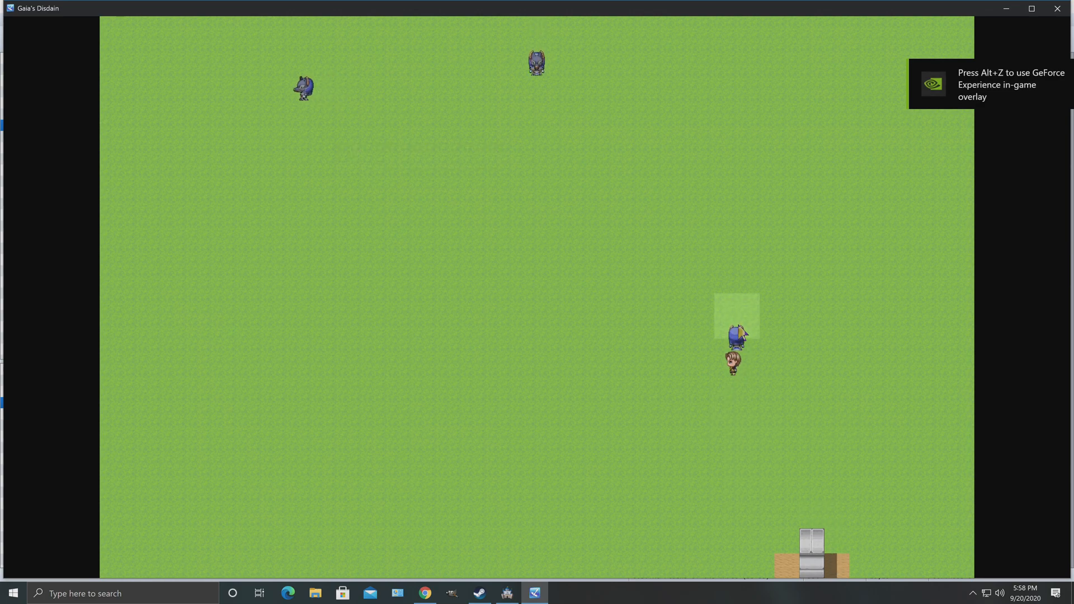
click(736, 287)
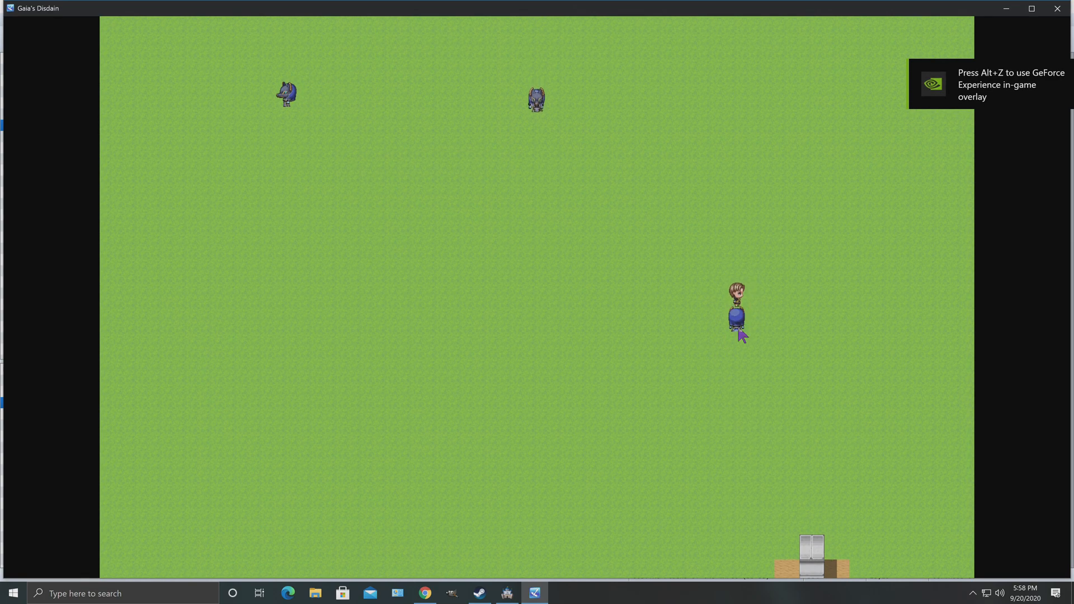
Fight the ROUS battle with the normal Attack command until the enemy is slain.
key(Return)
key(Return)
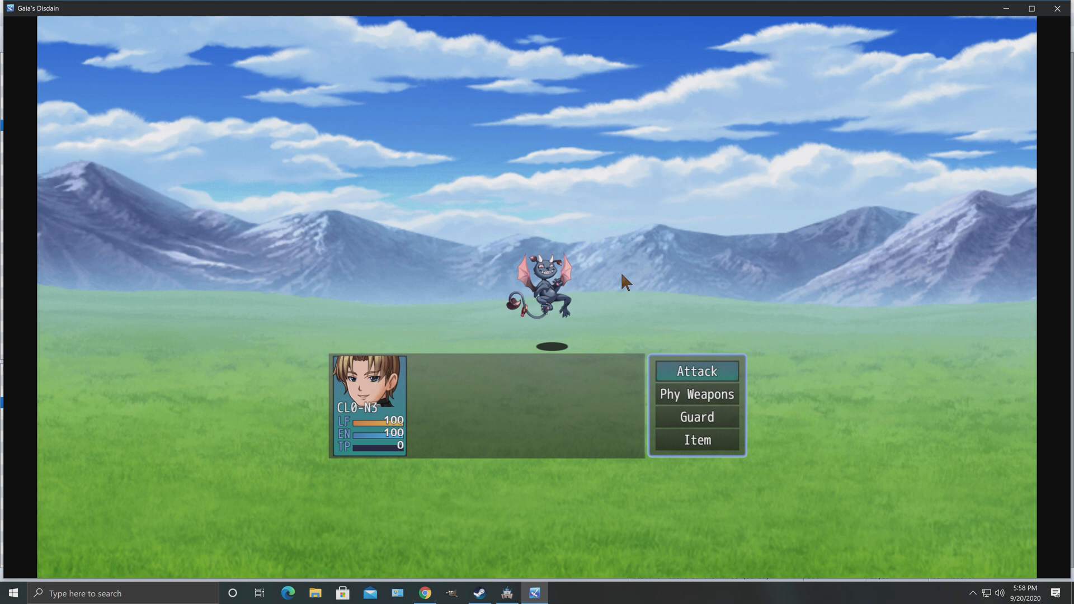
key(Return)
key(Return)
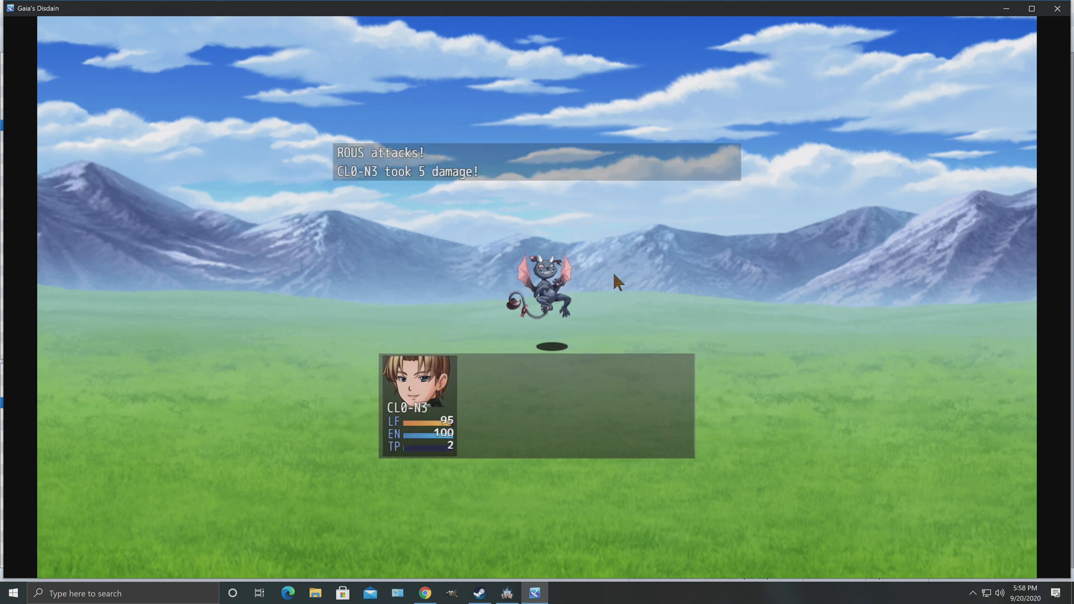
key(Return)
key(Return)
key(Return)
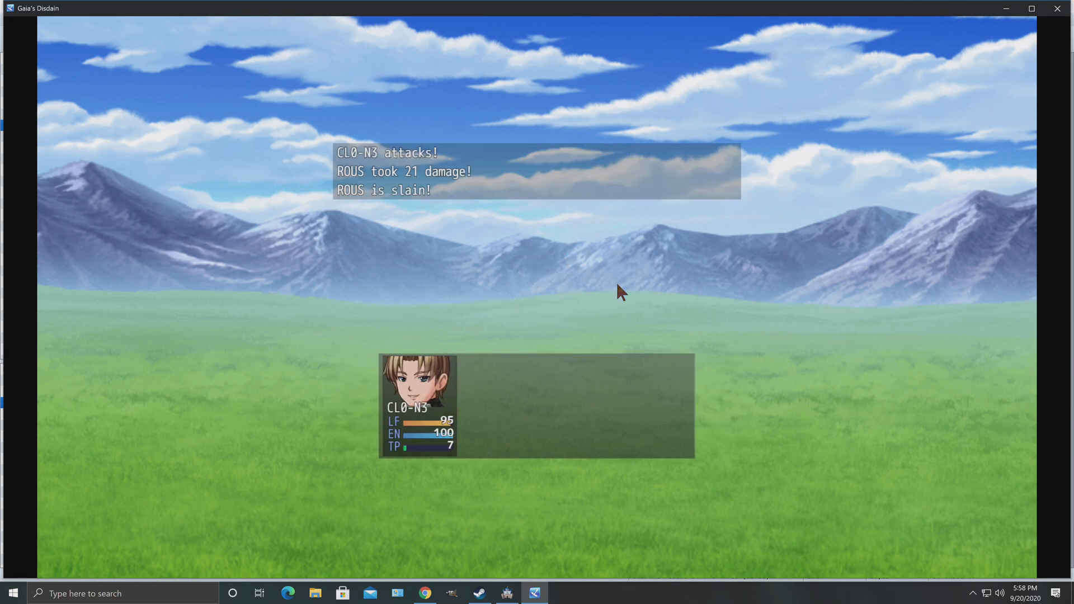
key(Return)
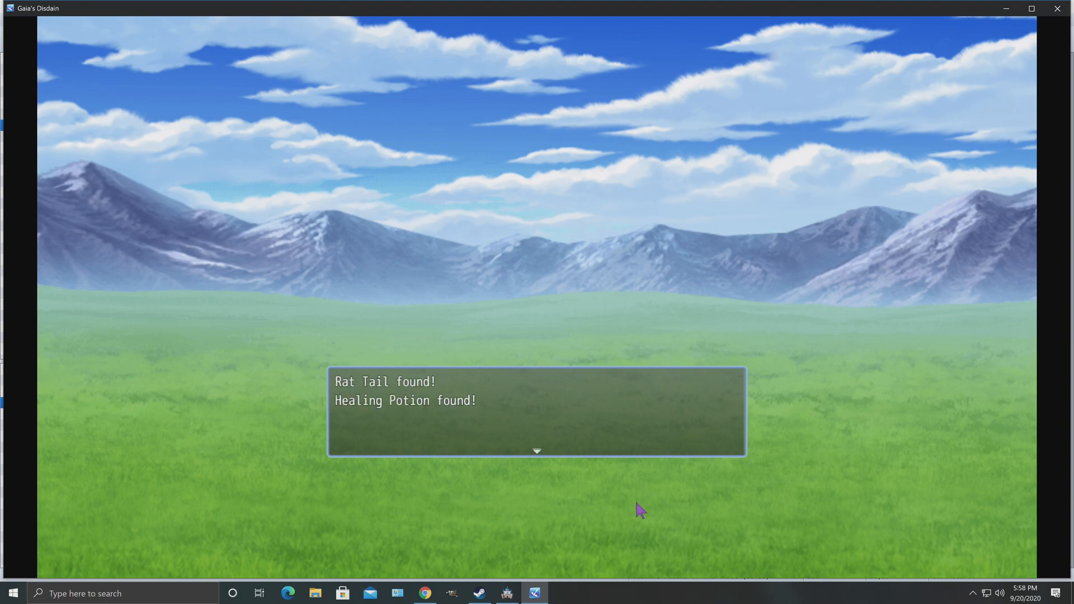
Dismiss the battle rewards, walk the character away from the ROUS to watch its respawn, and close the playtest.
key(Return)
click(678, 472)
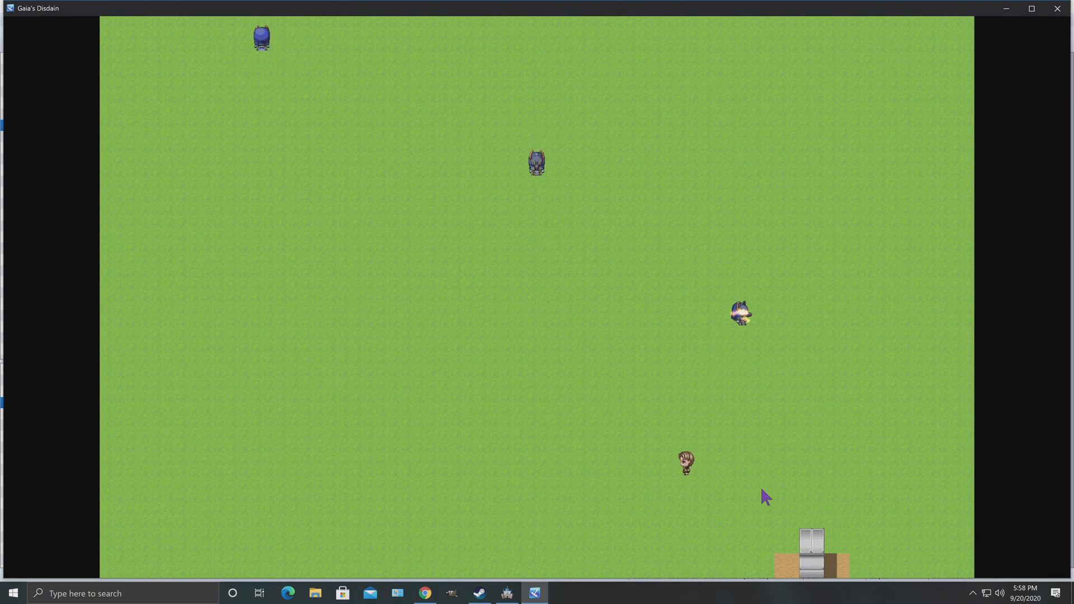
click(1059, 10)
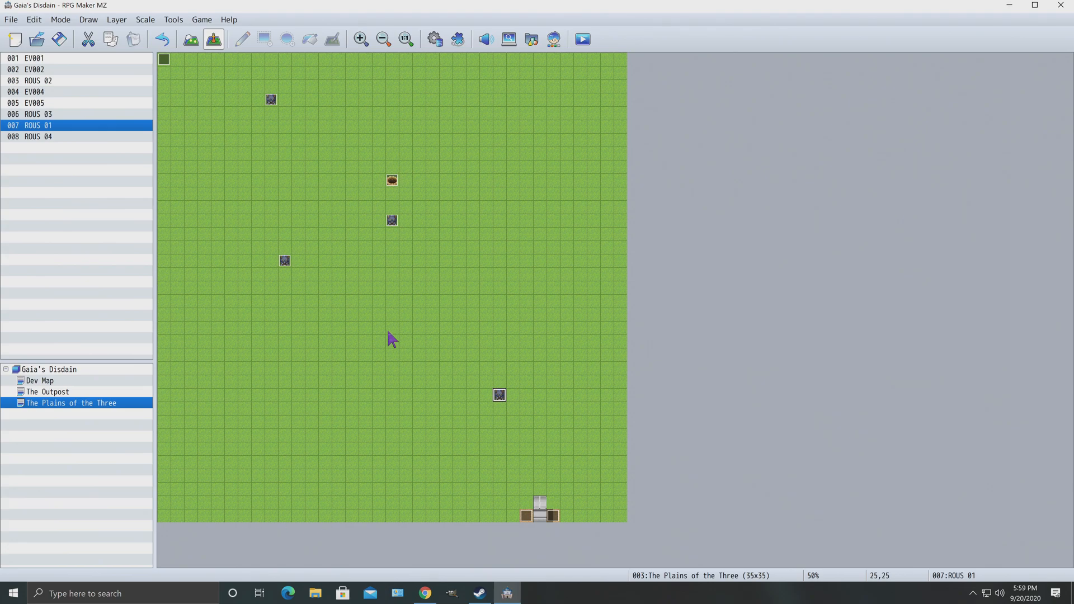
Open the ROUS 01 event for editing and examine the battle and respawn variable commands on page 1.
right_click(500, 396)
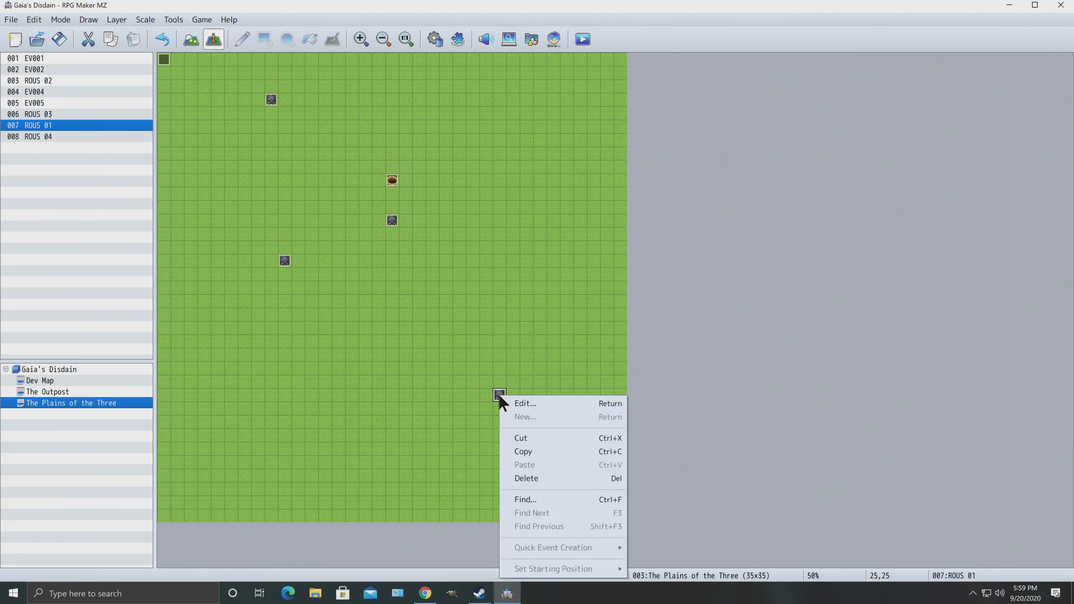
click(523, 403)
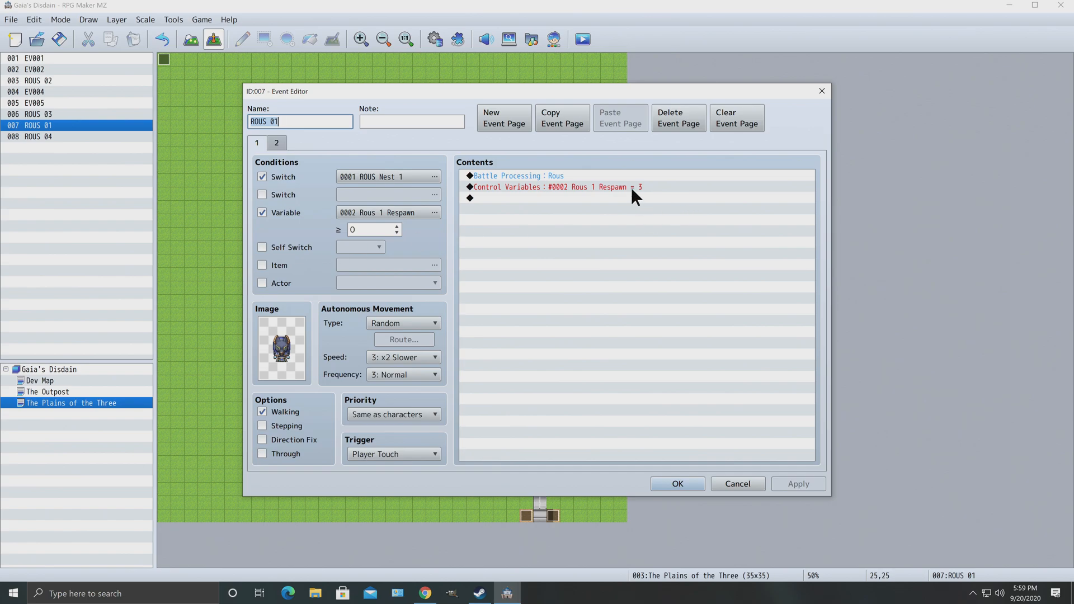
click(520, 177)
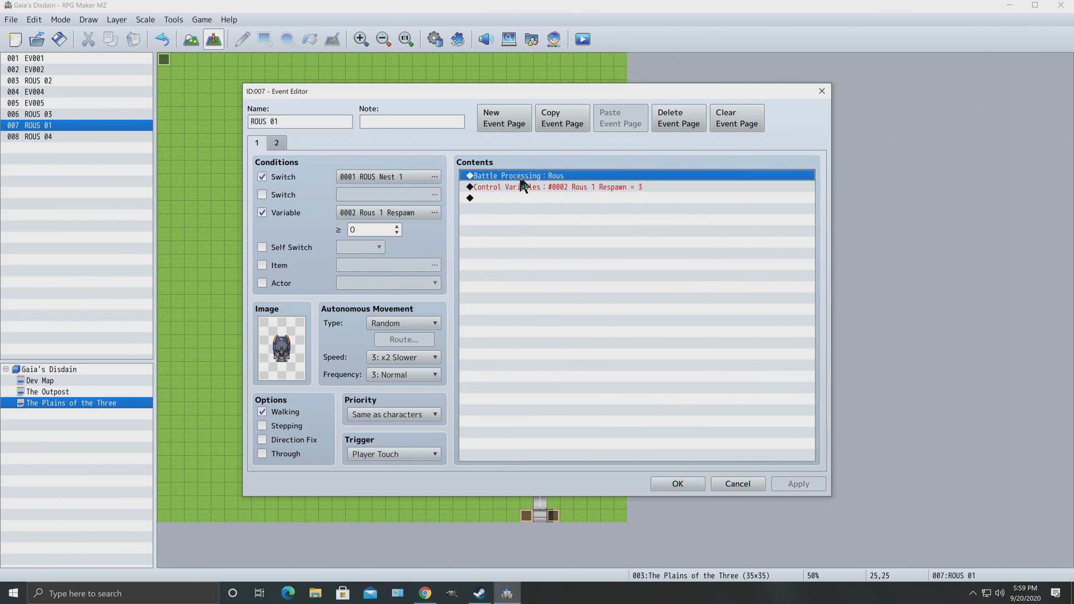
click(555, 189)
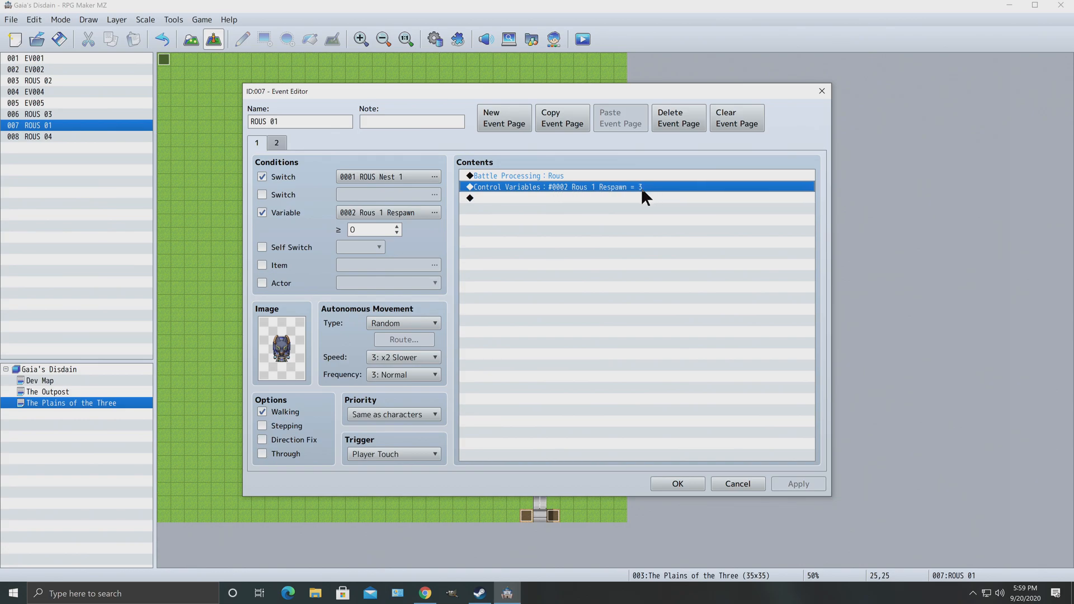
Examine the ROUS 01 event's page 2 variable reset, and compare it with the conditions and commands on page 1.
click(280, 143)
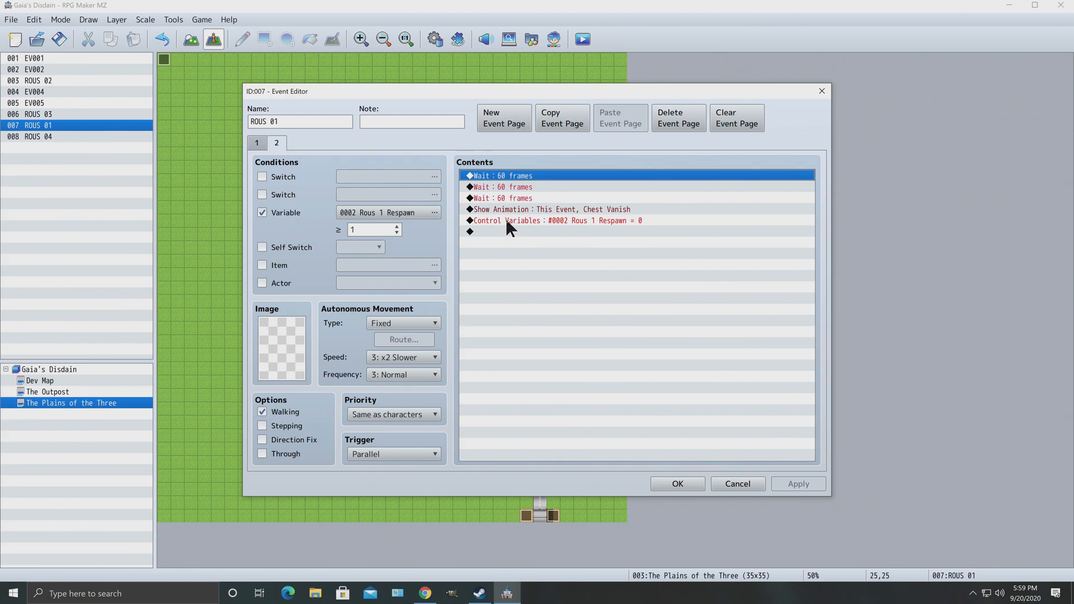
click(554, 219)
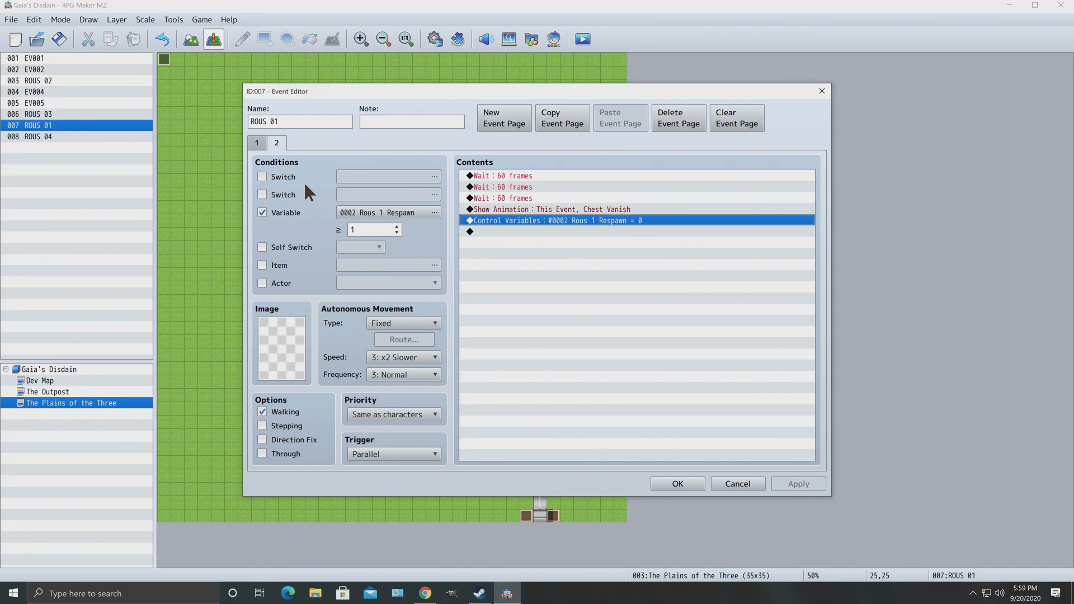
click(258, 144)
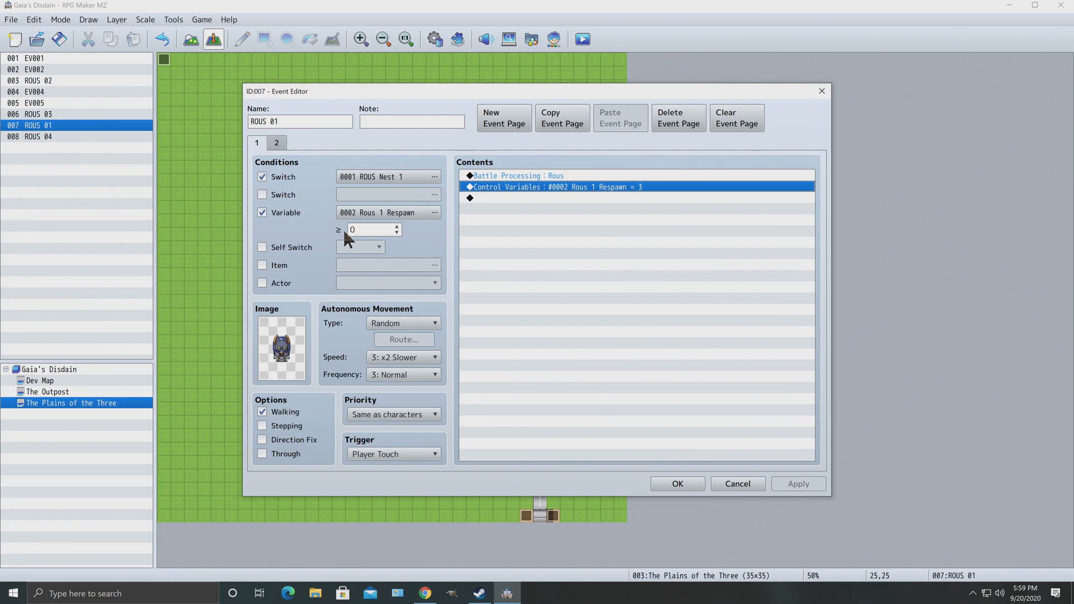
click(533, 177)
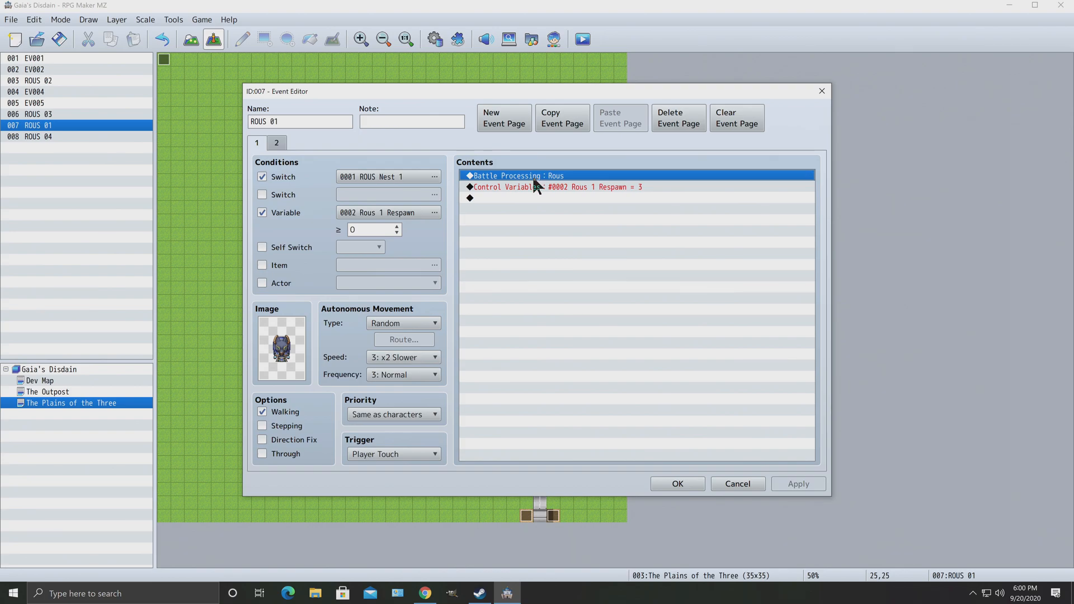
click(523, 188)
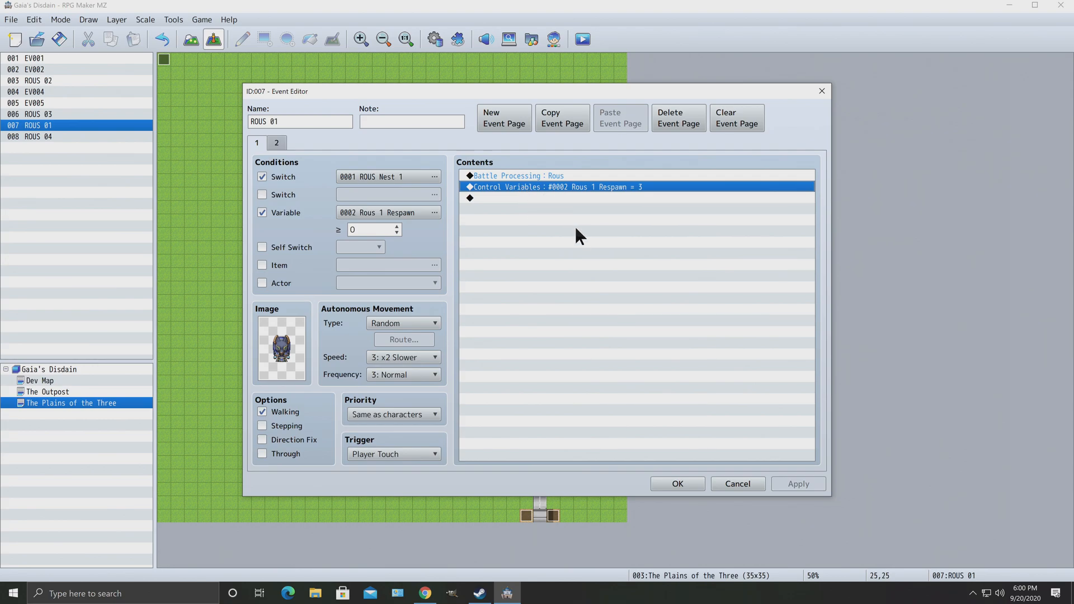
Review page 2's animation and variable commands, check the first Wait command's duration, and close the ROUS 01 event without changes.
click(282, 144)
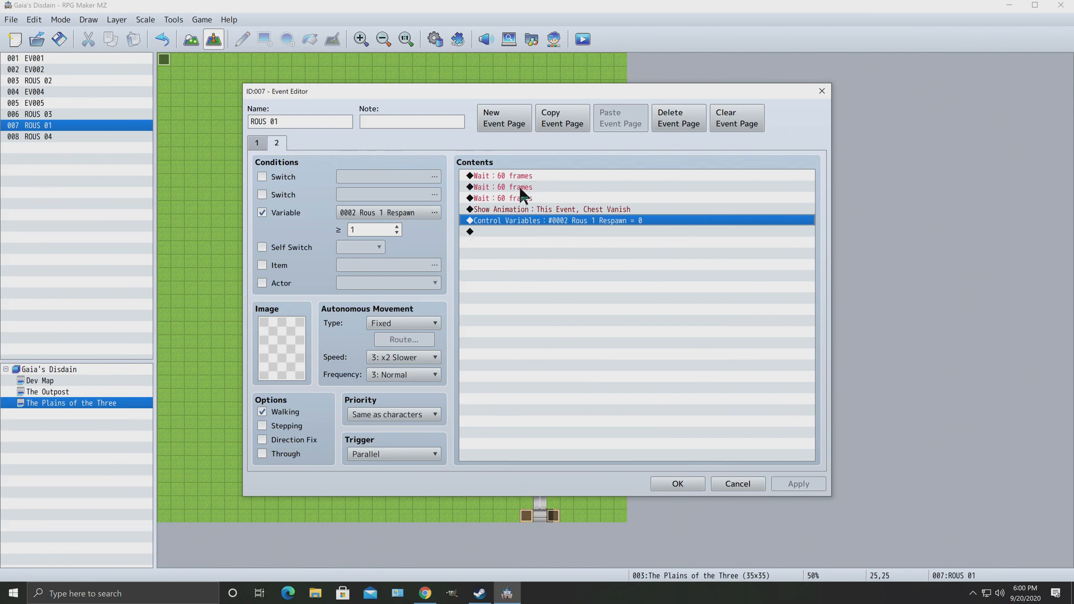
click(558, 210)
click(548, 221)
right_click(526, 177)
click(553, 194)
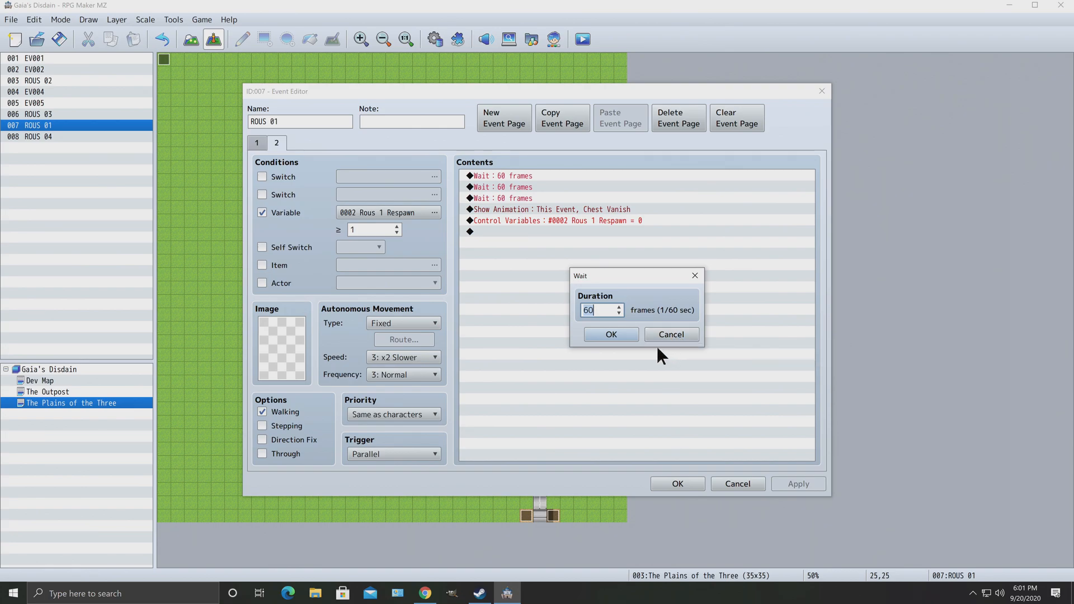
click(682, 331)
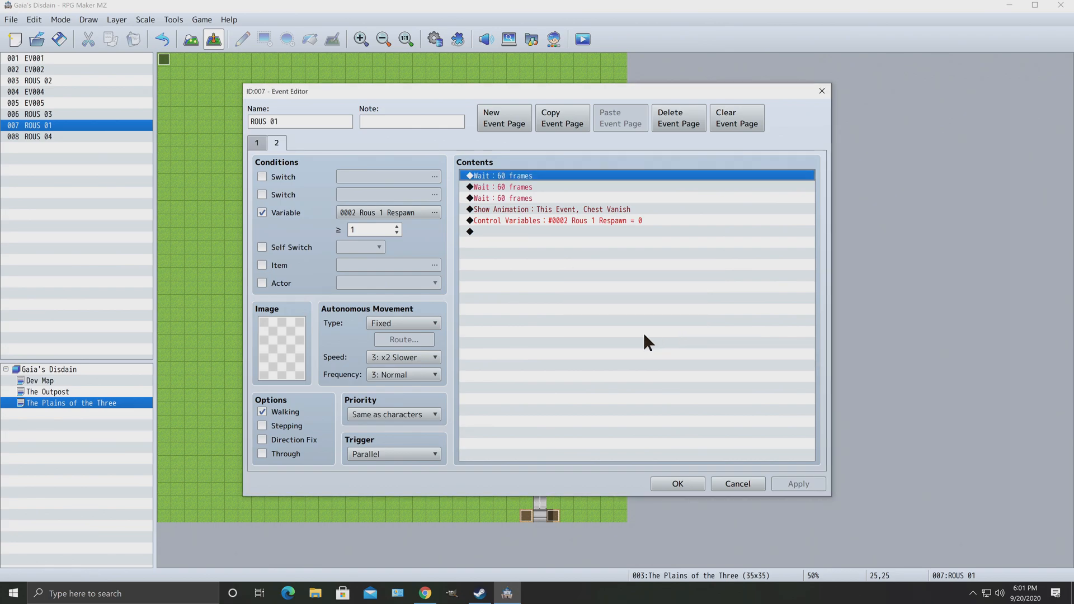
click(745, 486)
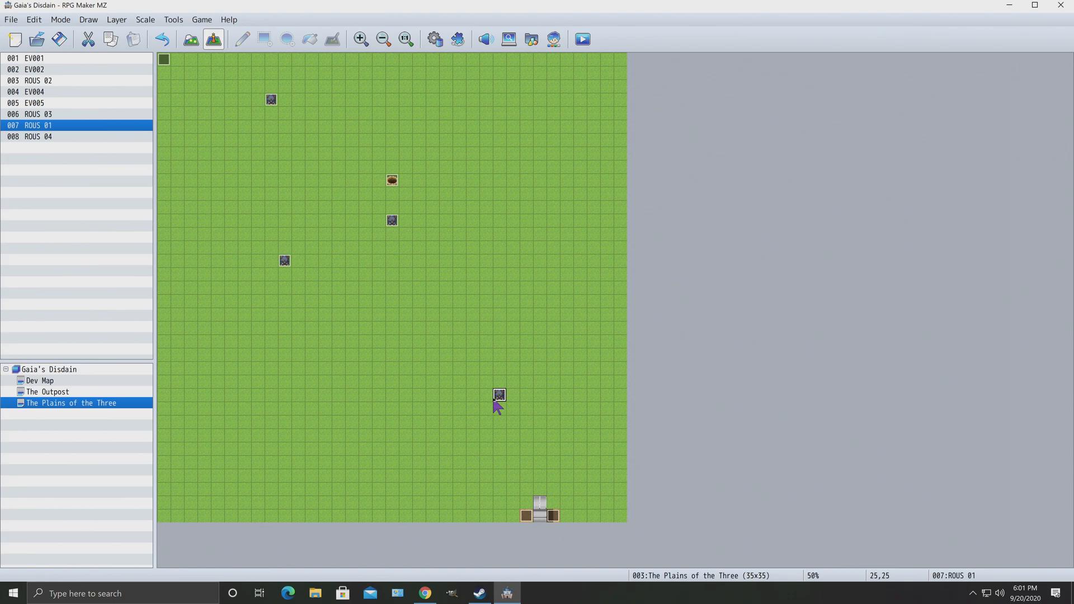
right_click(502, 398)
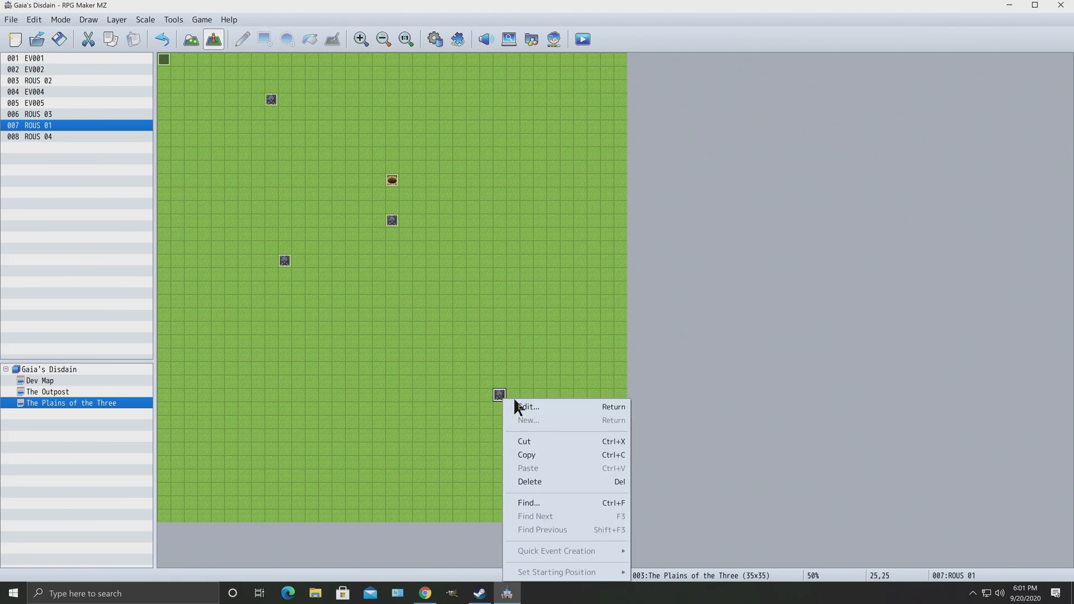
click(526, 407)
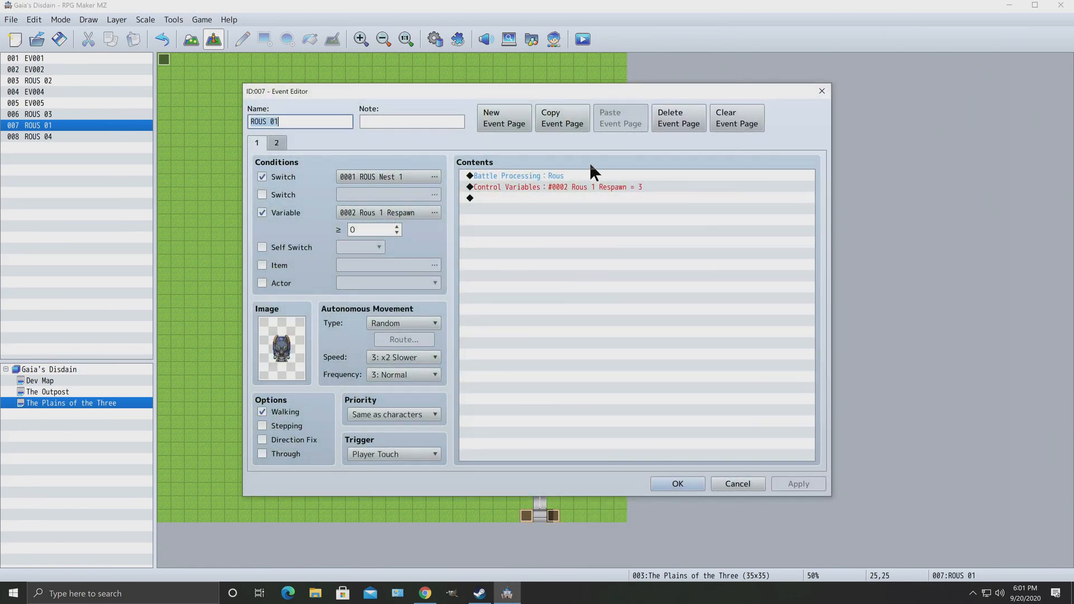
click(822, 91)
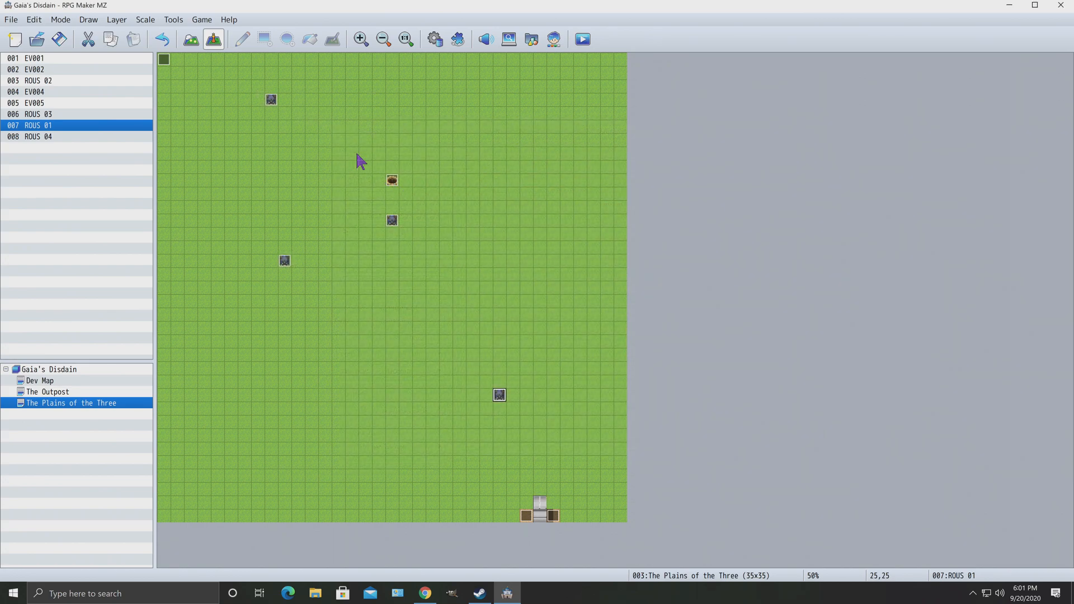
click(192, 41)
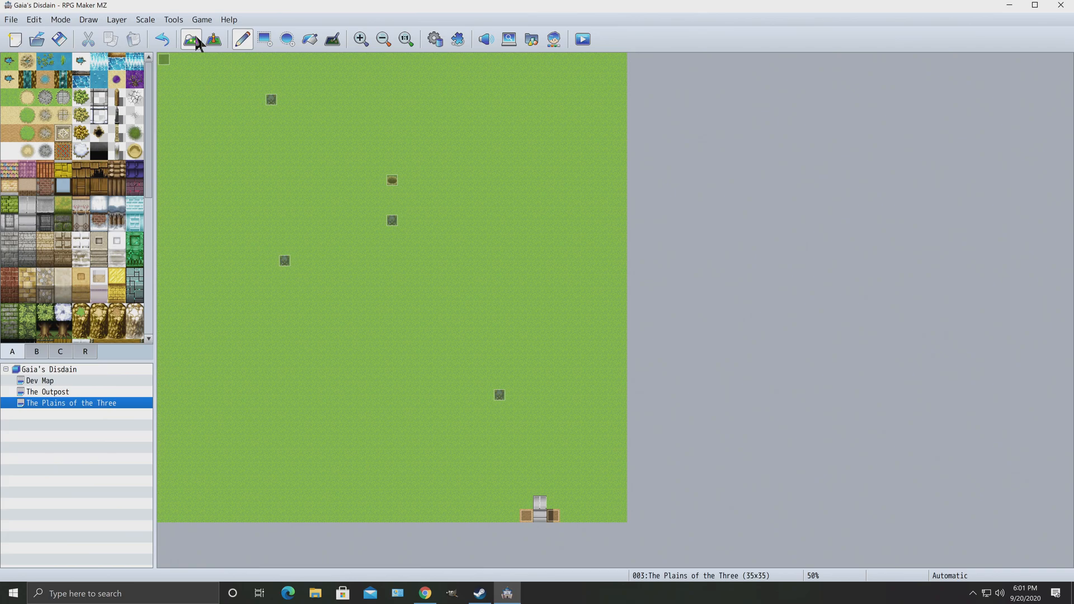
click(213, 39)
Examine both pages of the rat's nest event EV004 and close it without changes.
right_click(392, 185)
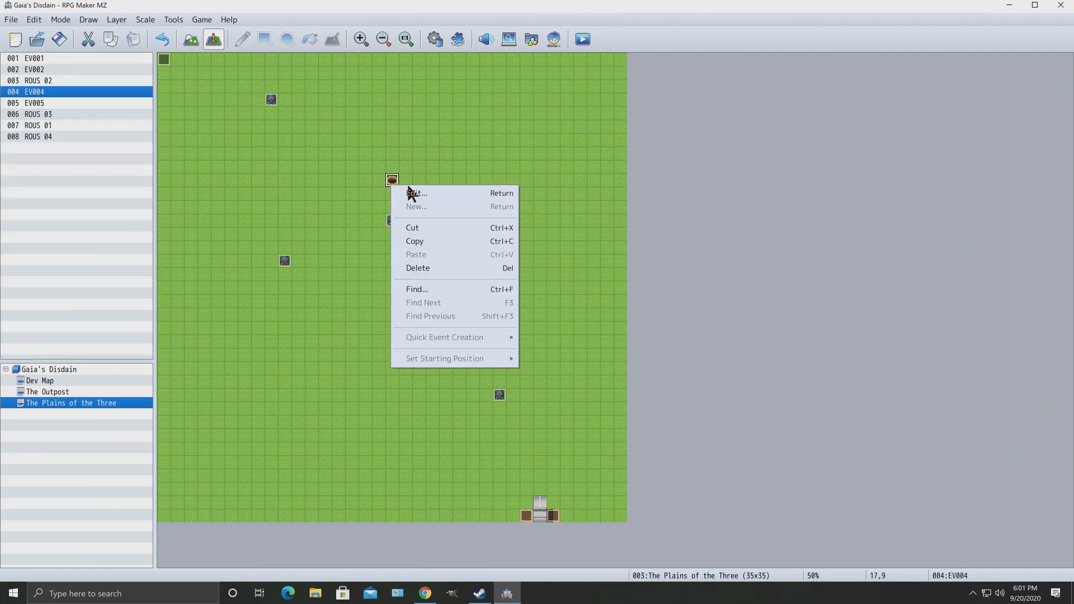
click(416, 193)
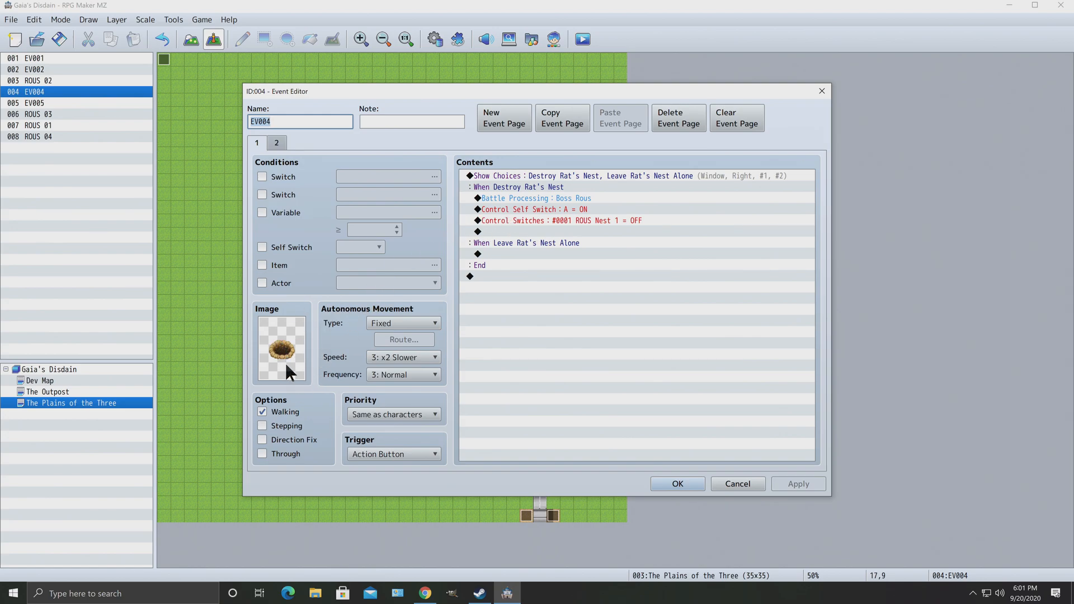
click(274, 147)
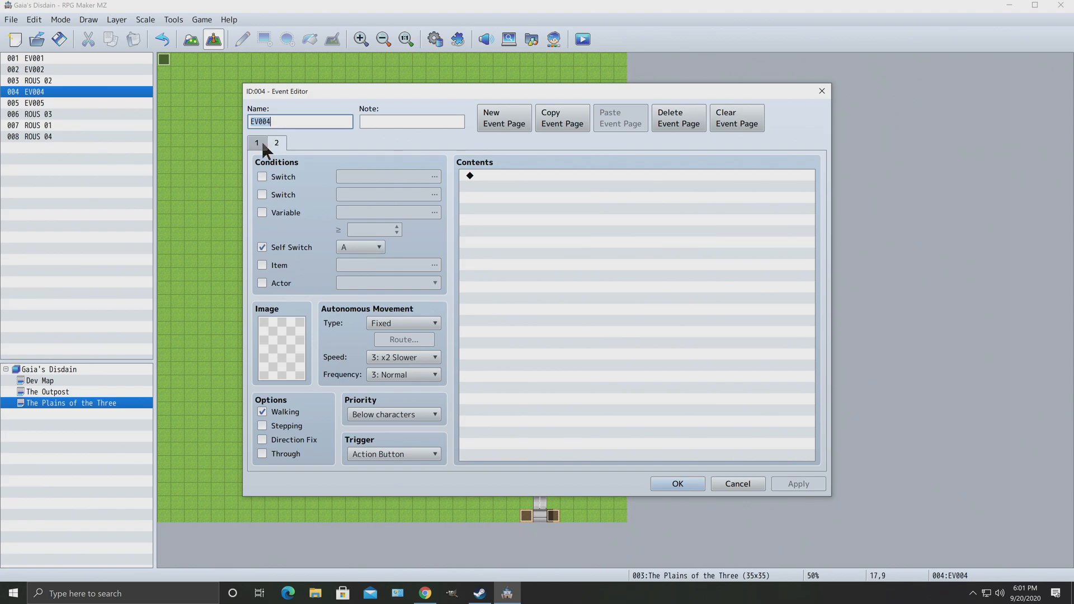
click(263, 144)
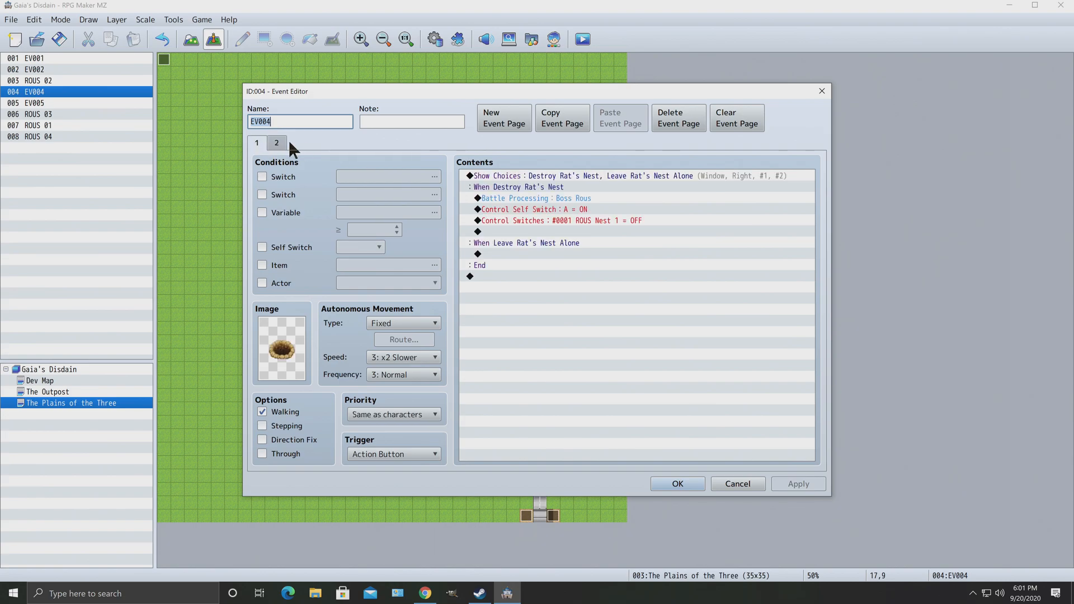
click(728, 485)
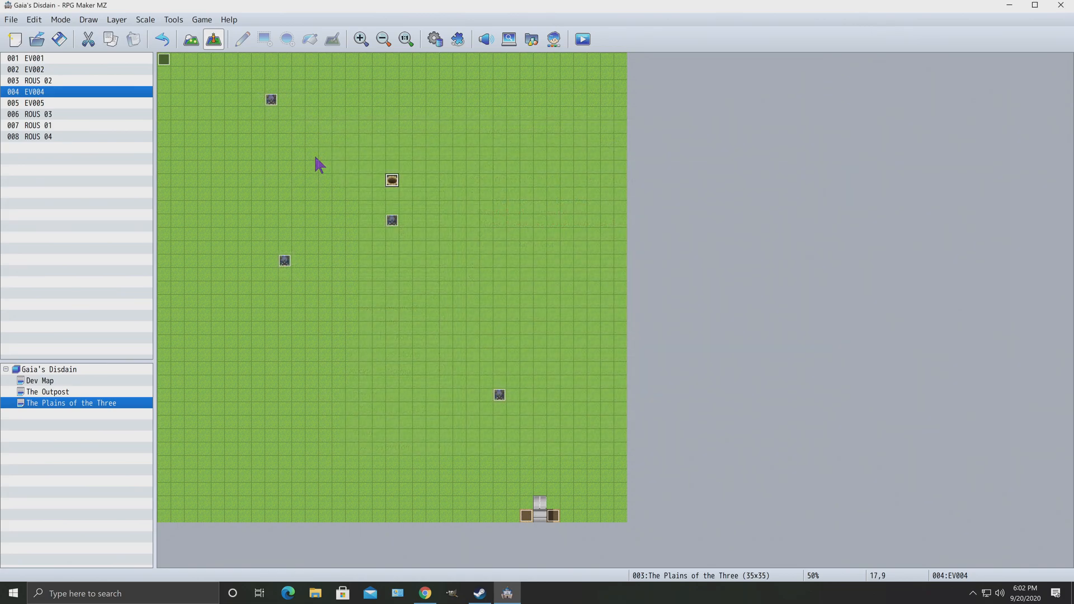
Open the ROUS 01 event, check which switch its page 1 condition uses, and close the event without changes.
right_click(502, 396)
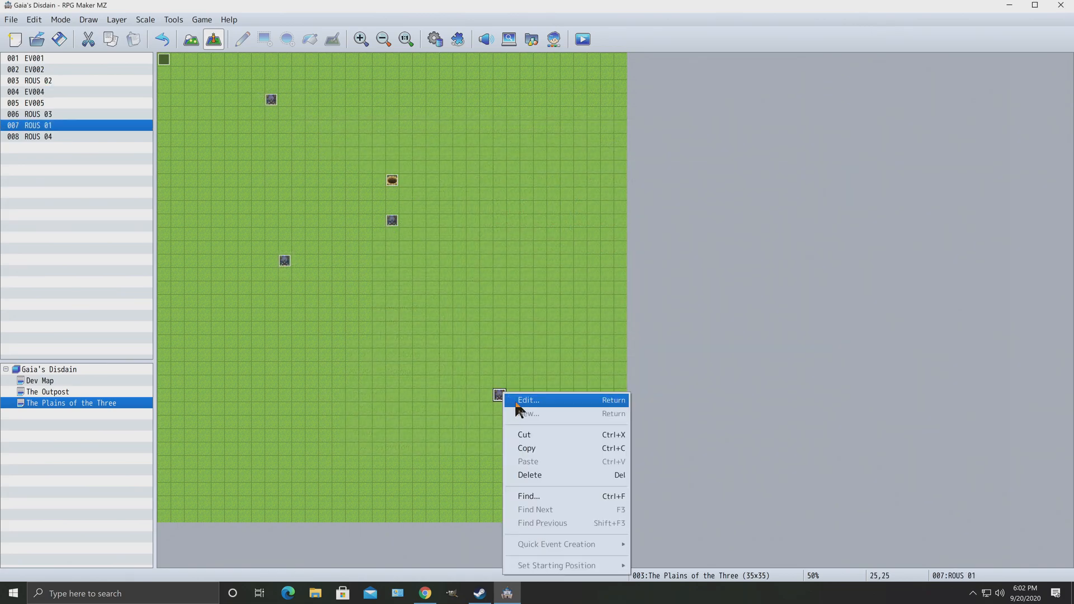
click(519, 403)
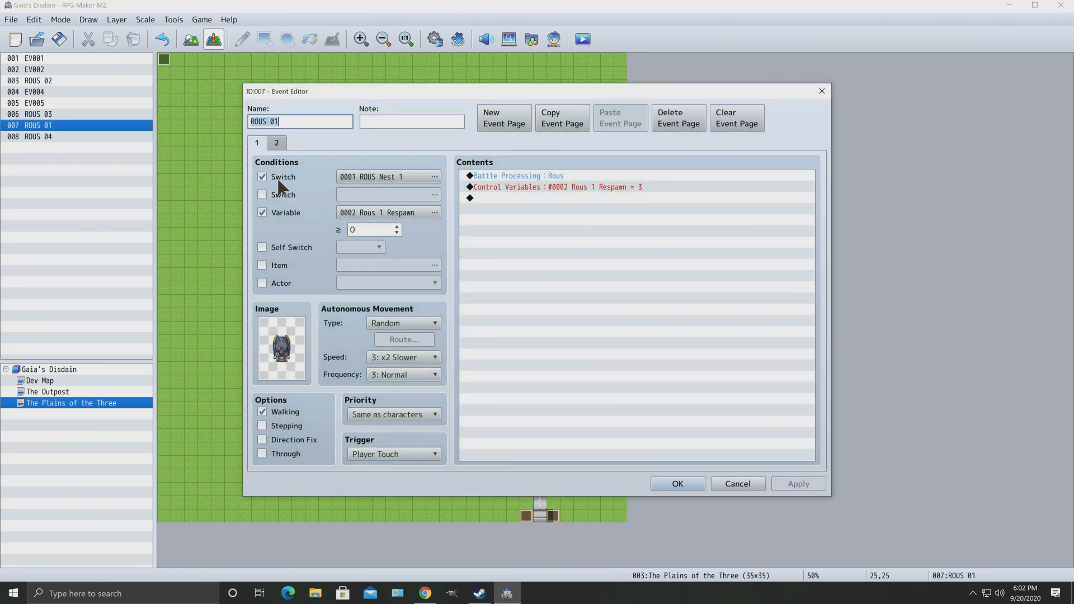
click(380, 179)
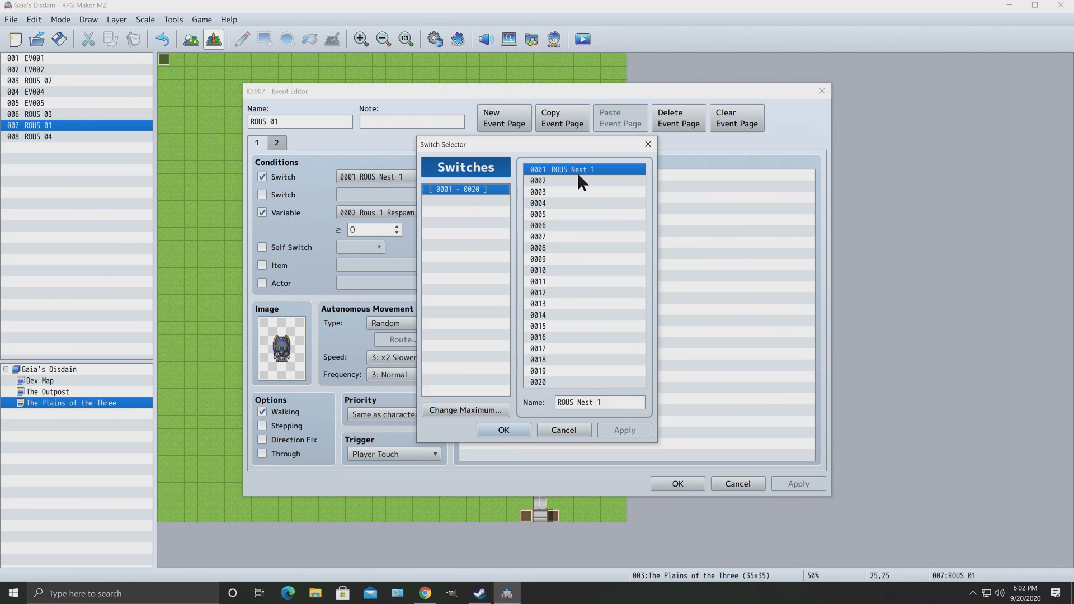
click(565, 432)
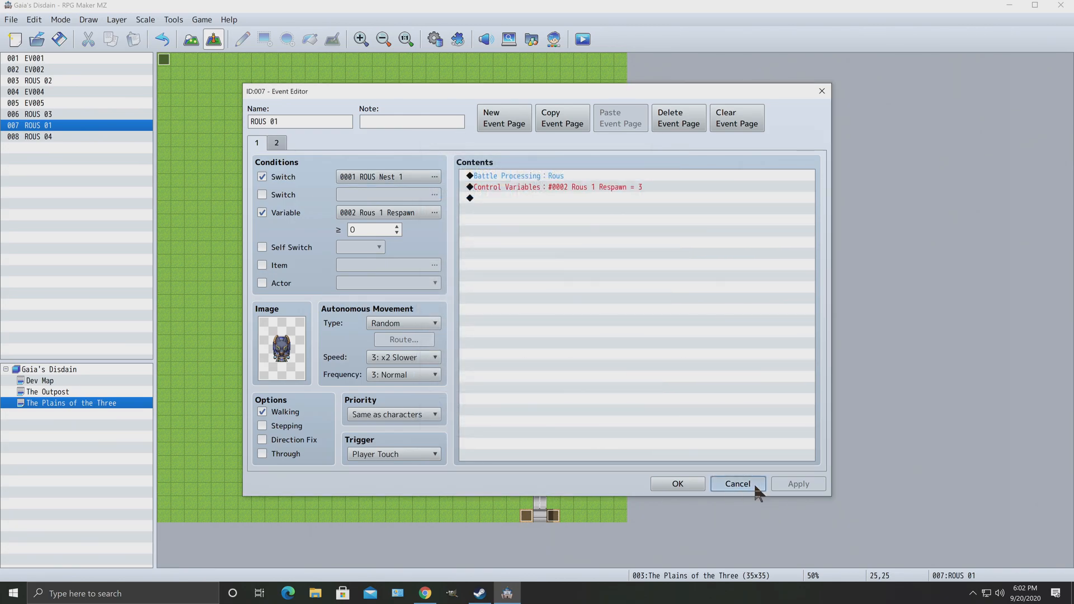
click(753, 483)
Open the EV005 event in the map's corner and inspect the settings of its page 1 Control Switches command.
right_click(167, 62)
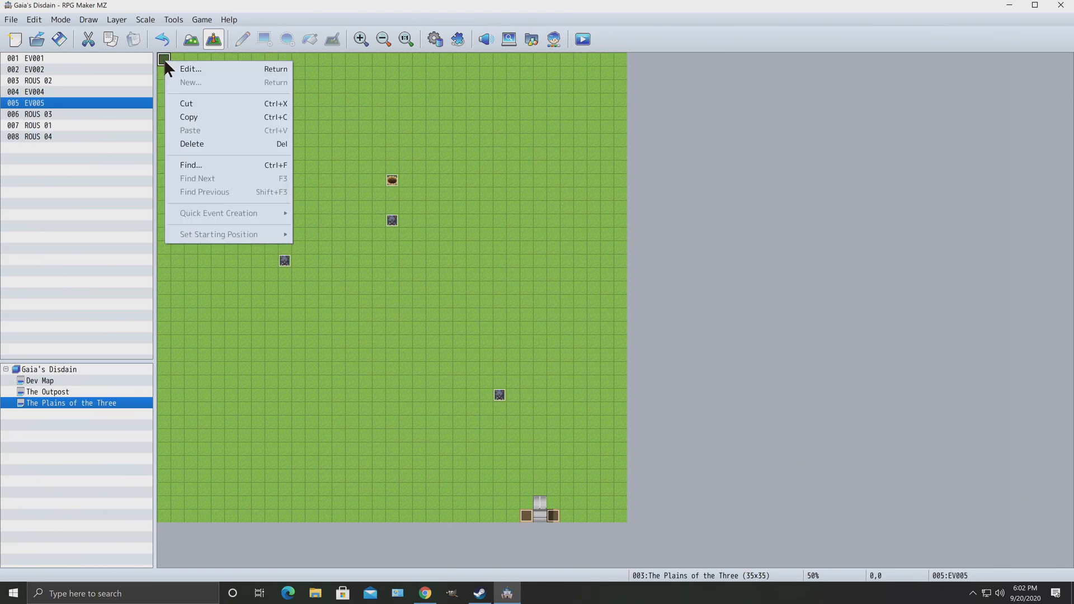
click(199, 70)
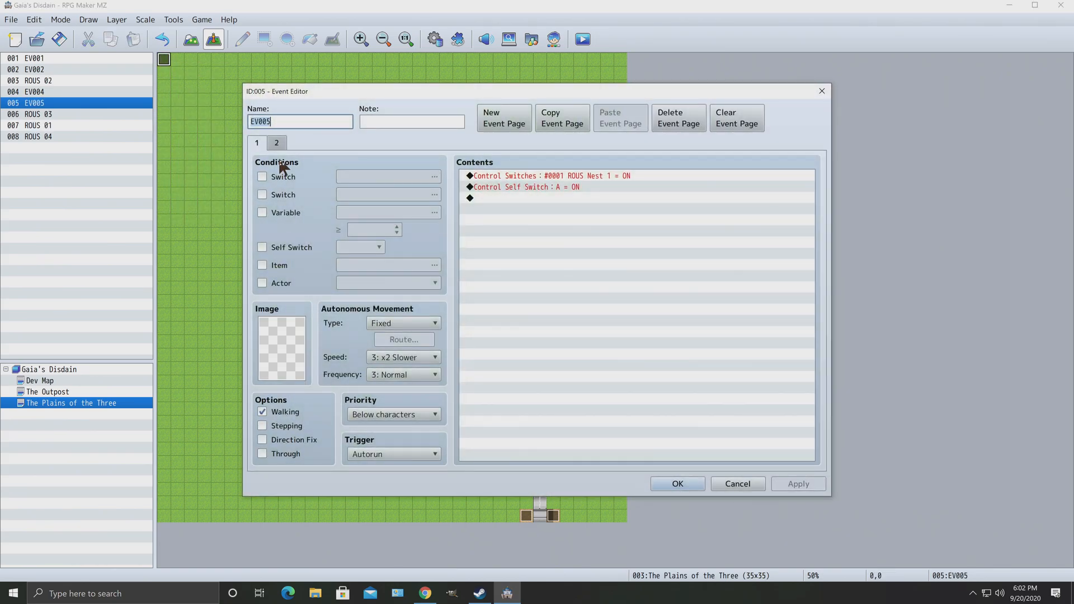
right_click(578, 176)
click(601, 193)
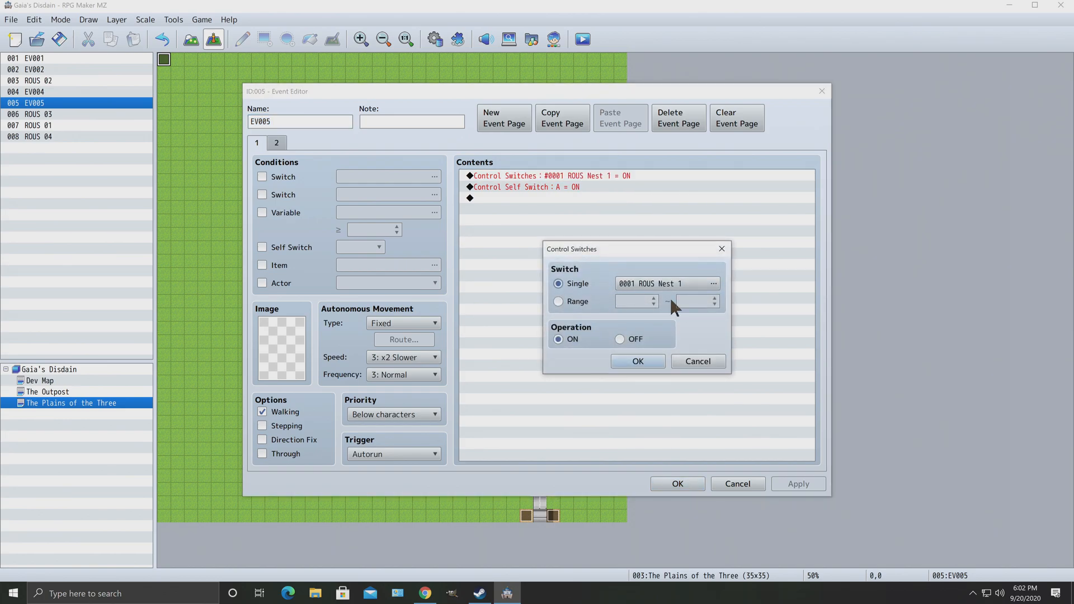
click(699, 364)
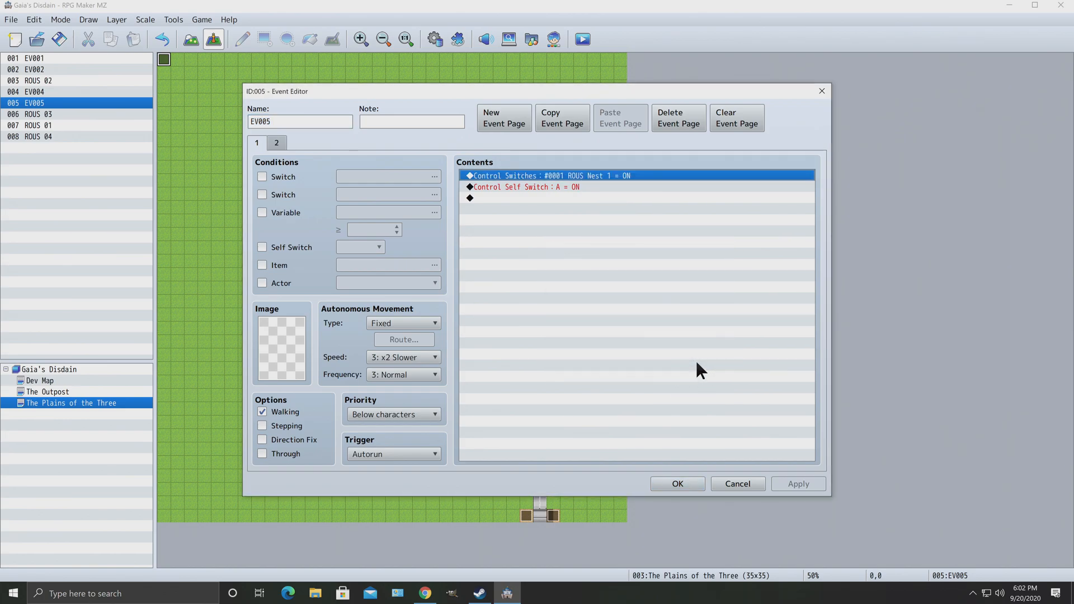
Review EV005's Control Self Switch command, compare it with page 2's condition, and close the event without changes.
shift+click(485, 187)
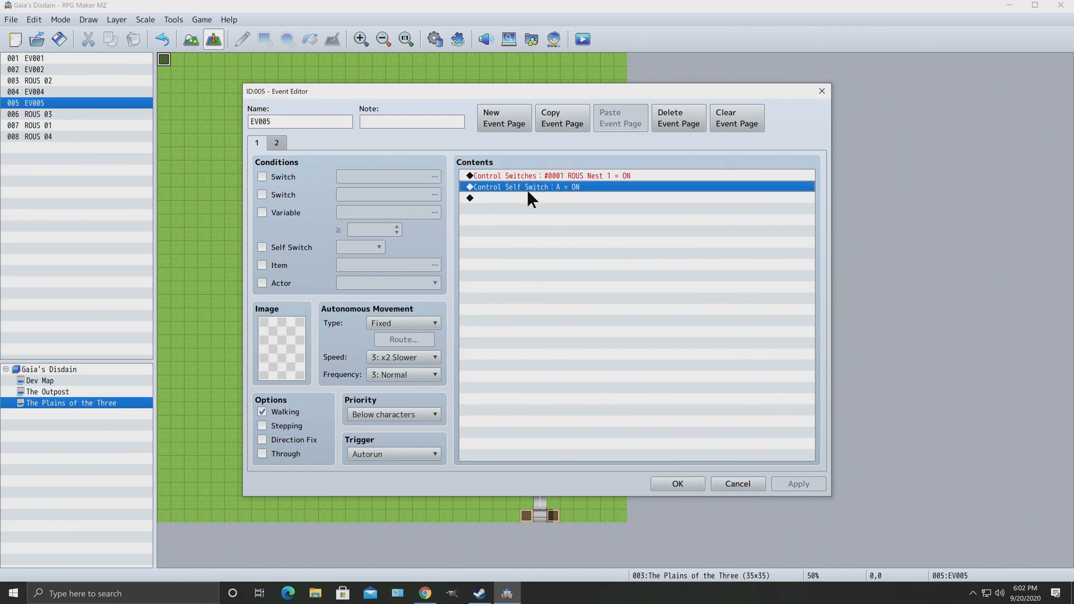
click(278, 142)
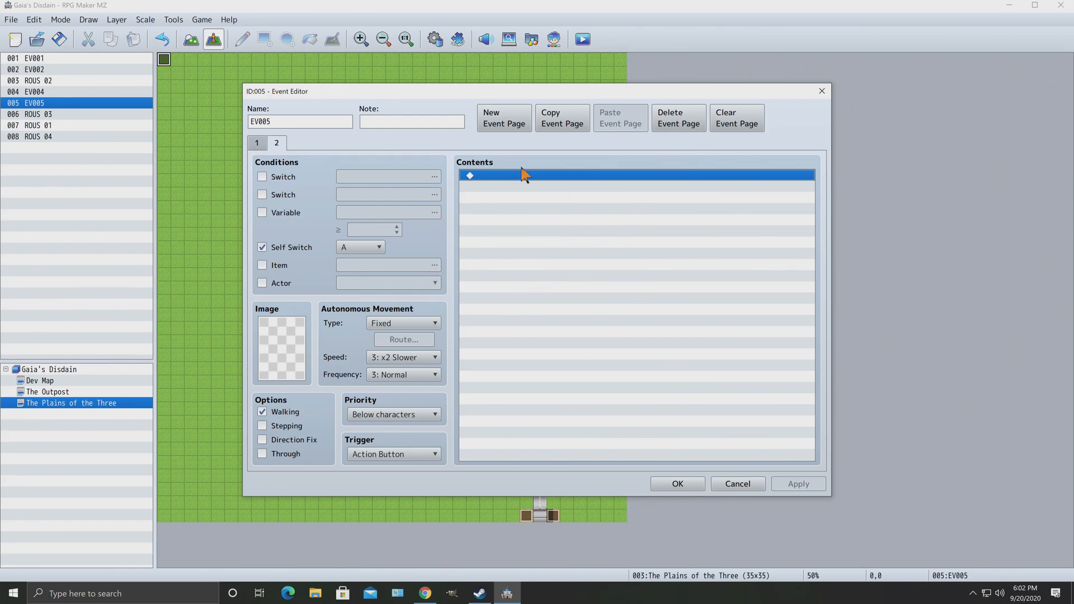
click(257, 143)
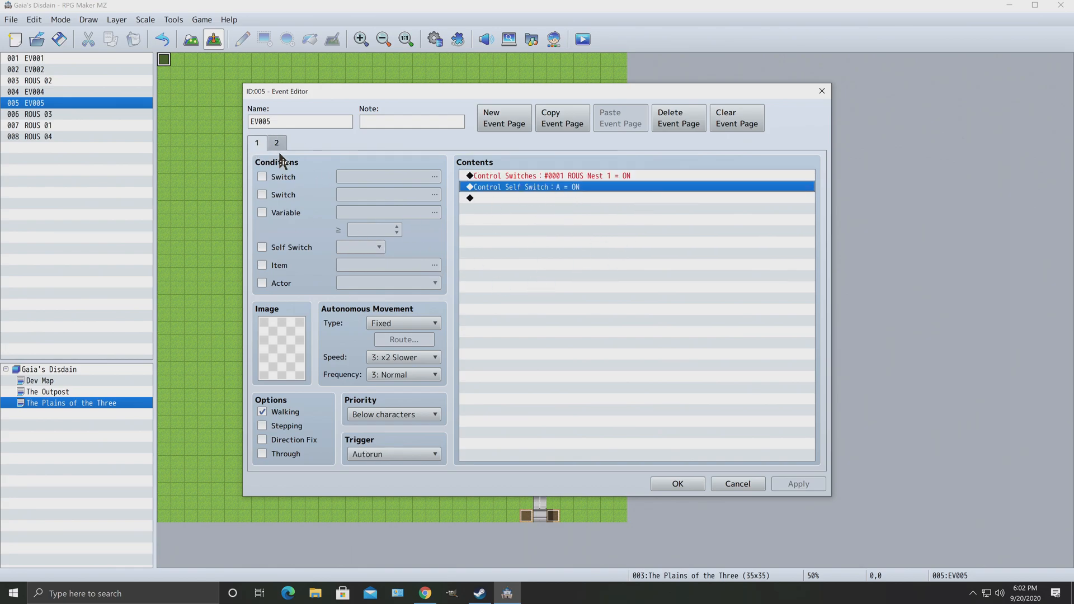
click(727, 487)
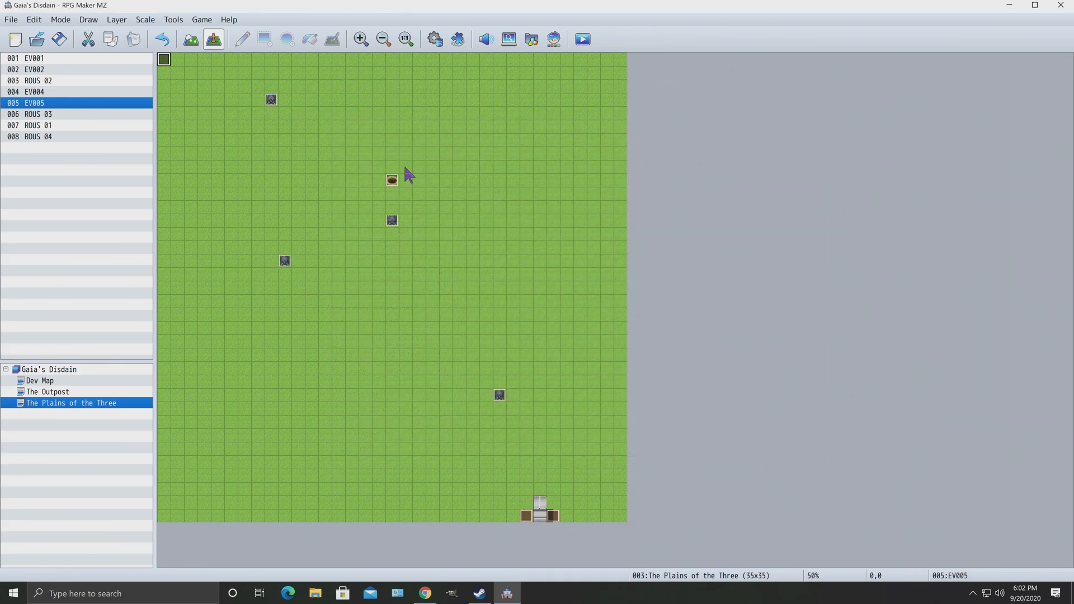
Open the rat's nest event EV004 and examine the battle, self switch and switch commands under the Destroy Rat's Nest choice.
right_click(396, 180)
click(419, 185)
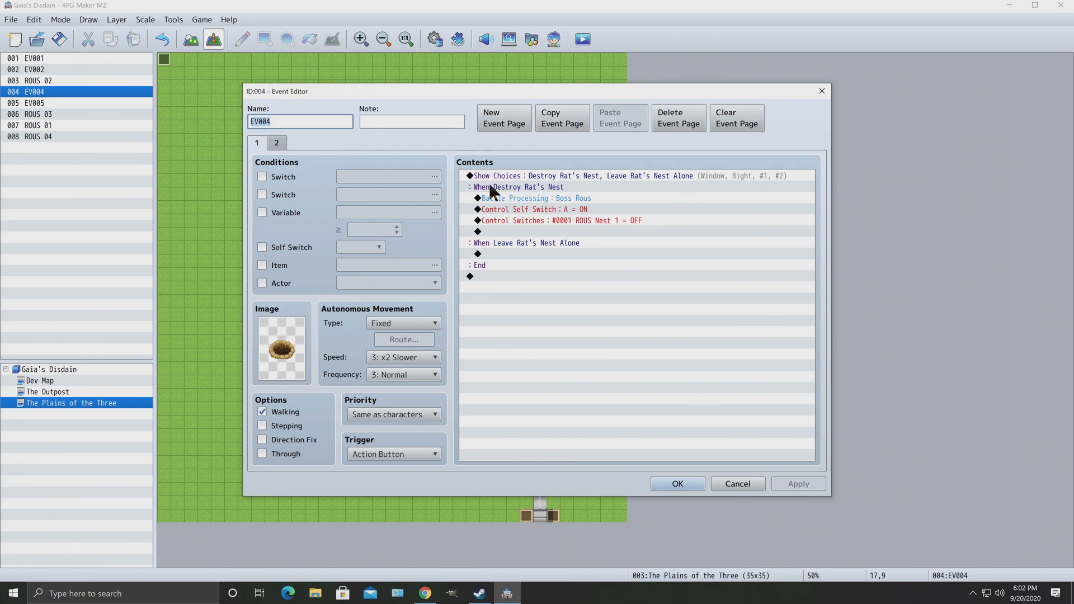
click(537, 199)
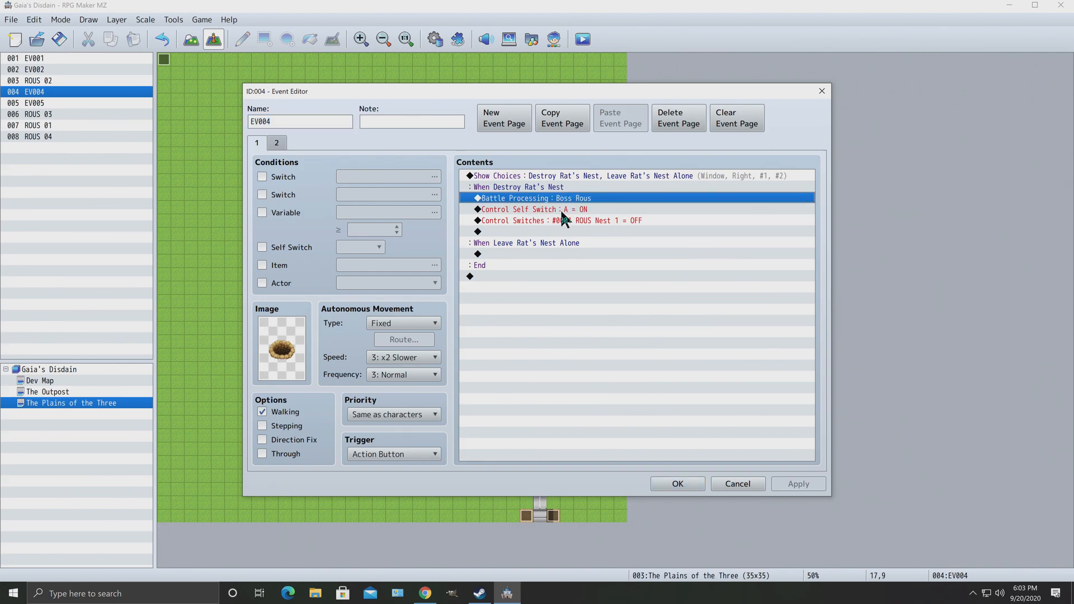
click(561, 209)
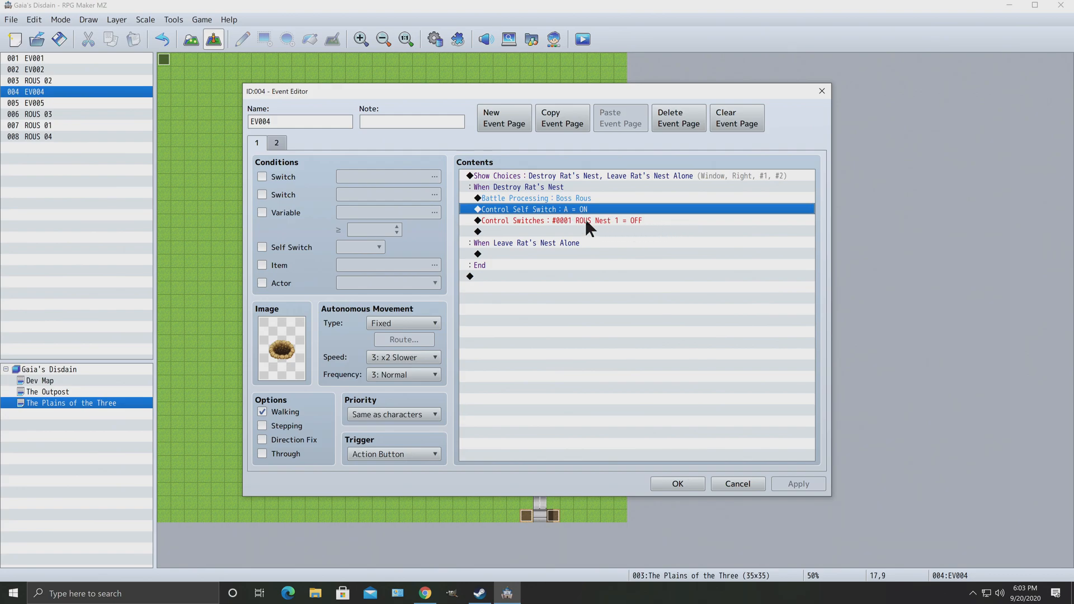
click(585, 220)
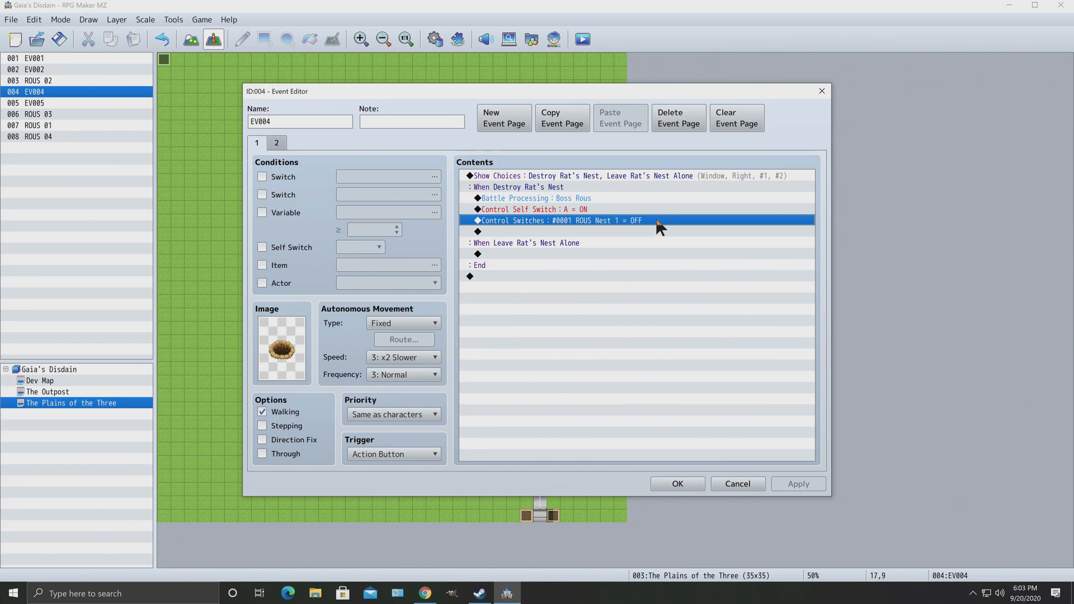
Compare the rat's nest event's page 2 with page 1's Leave Rat's Nest Alone branch, and close the event without changes.
click(277, 144)
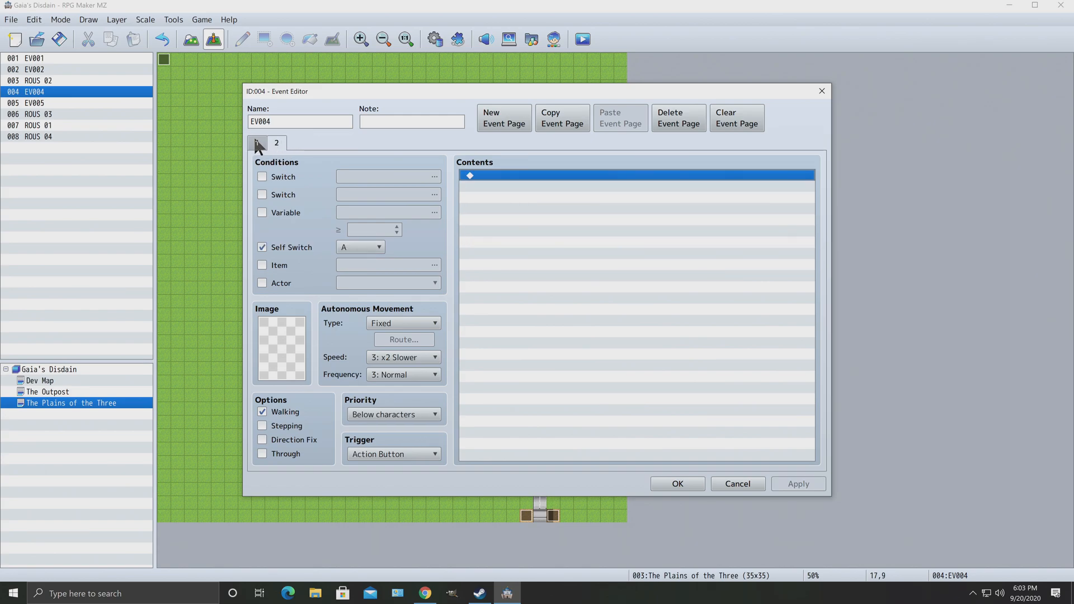
click(258, 144)
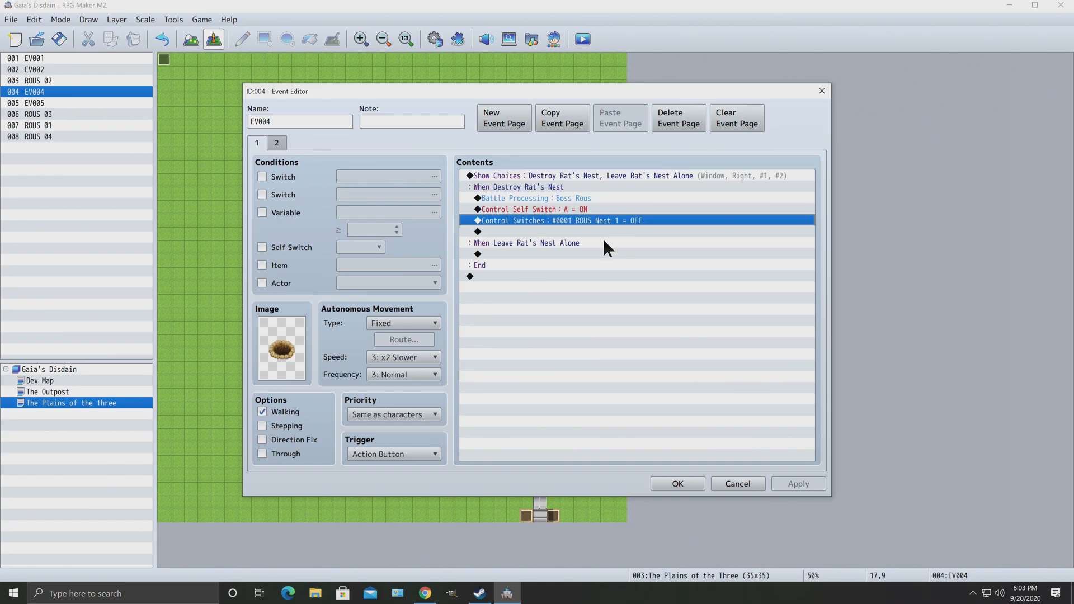
click(523, 252)
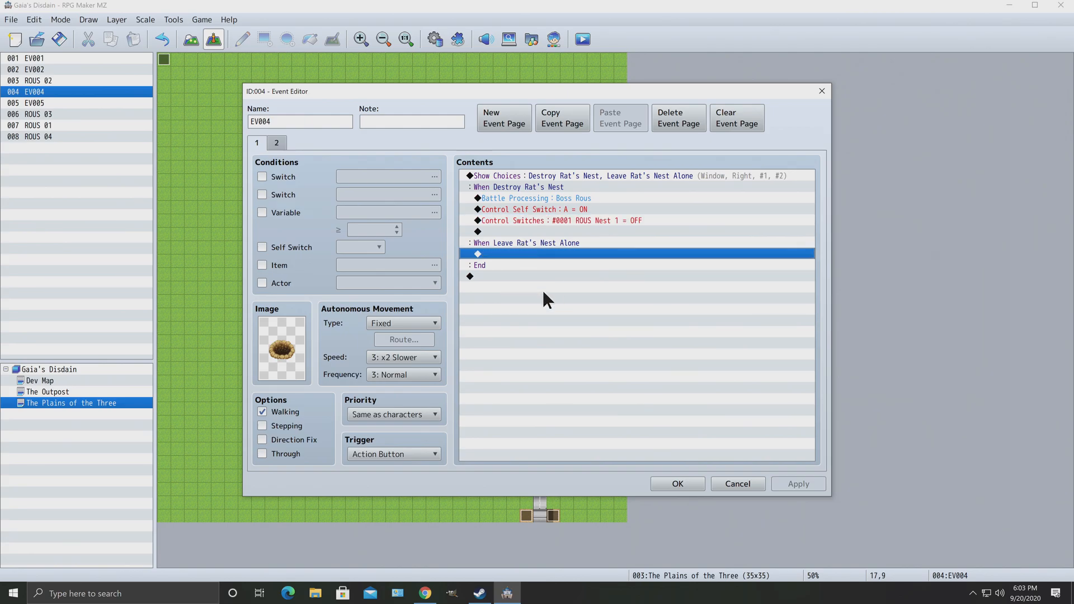
click(276, 143)
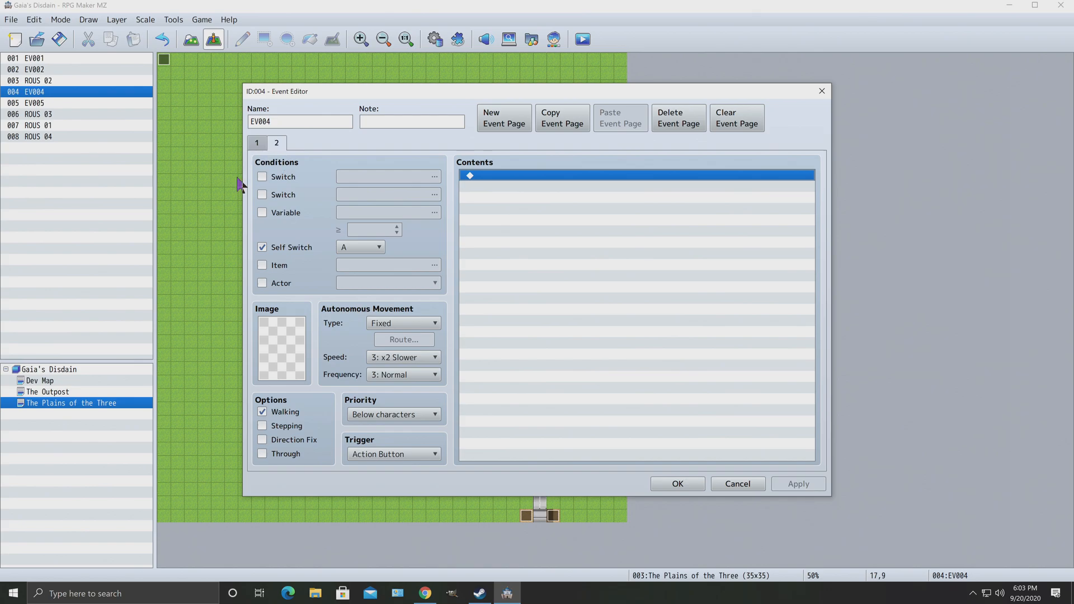
click(257, 142)
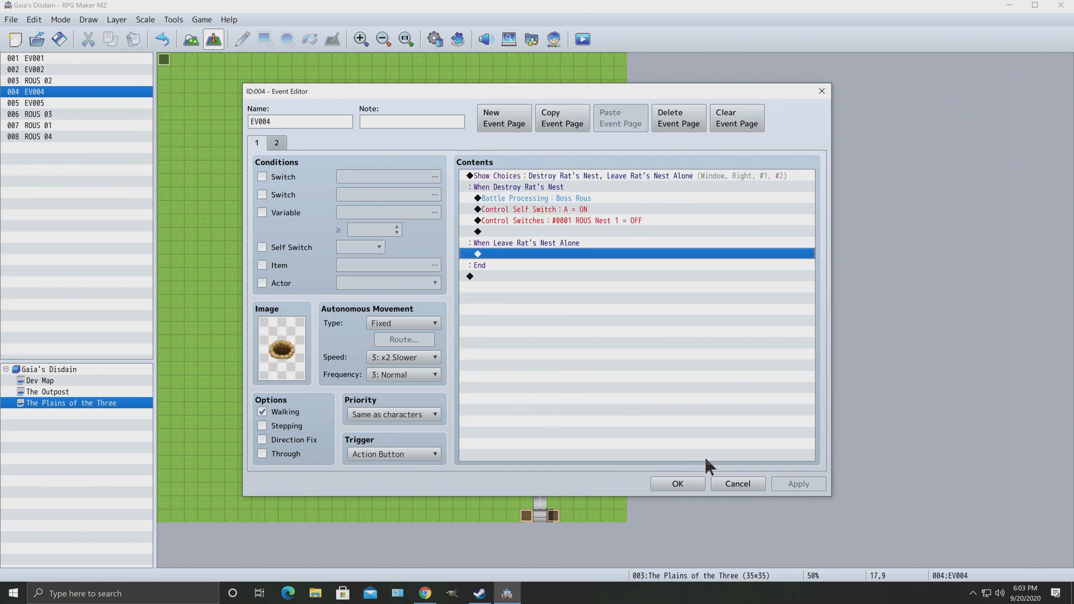
click(737, 484)
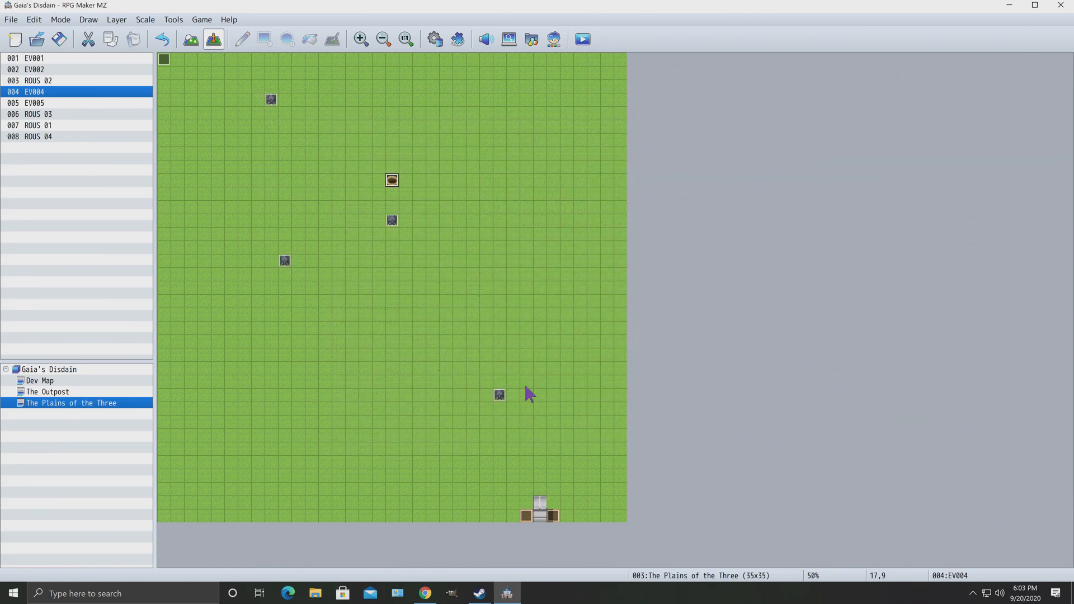
Reopen the ROUS 01 event, review its nest switch condition in the switch list, and close everything without changes.
right_click(507, 398)
click(529, 406)
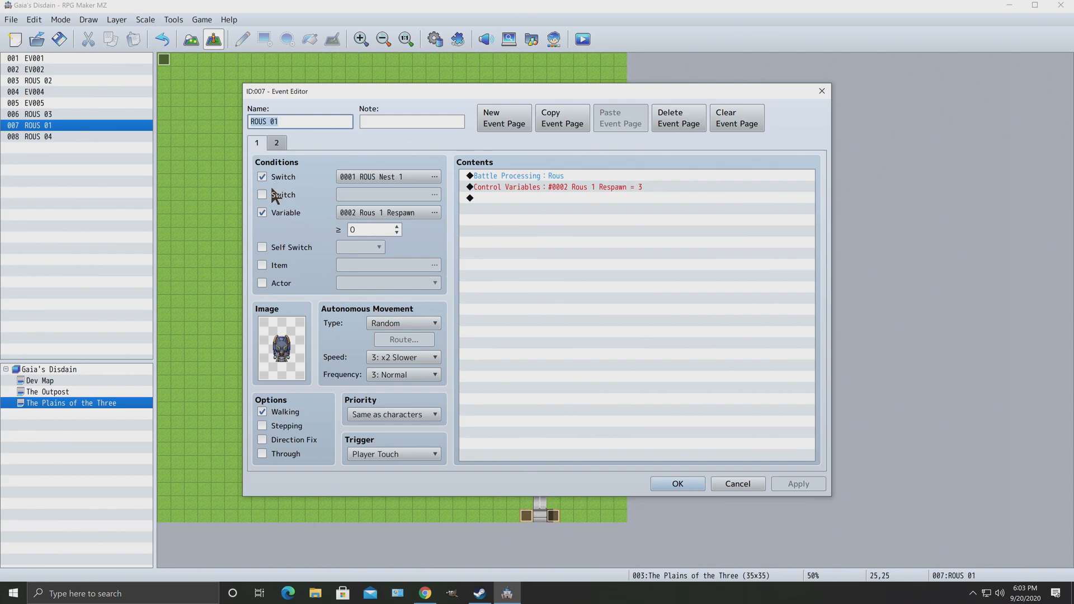
click(410, 175)
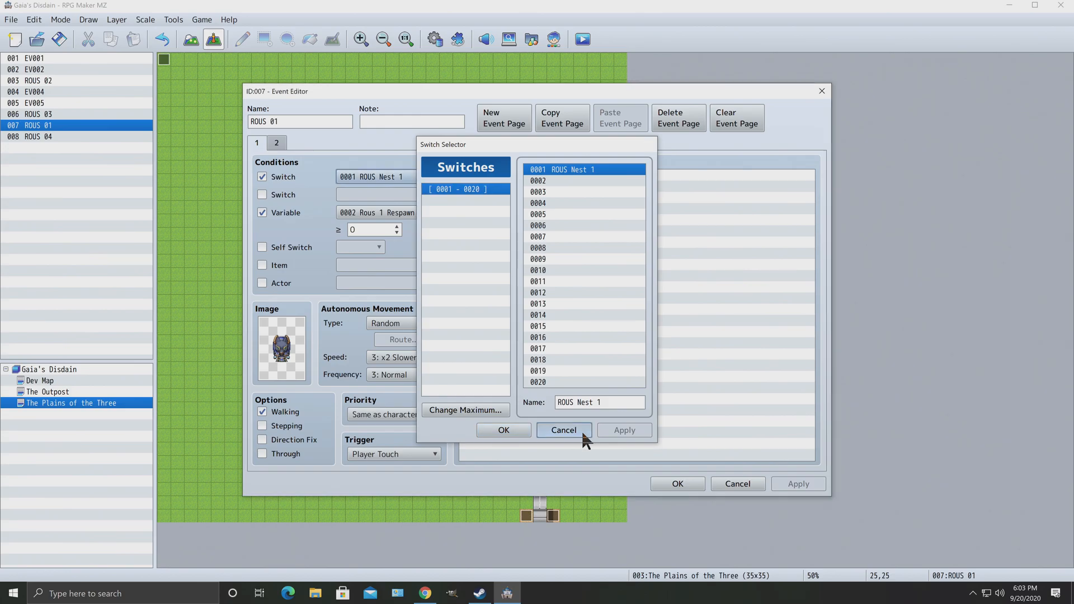
click(581, 428)
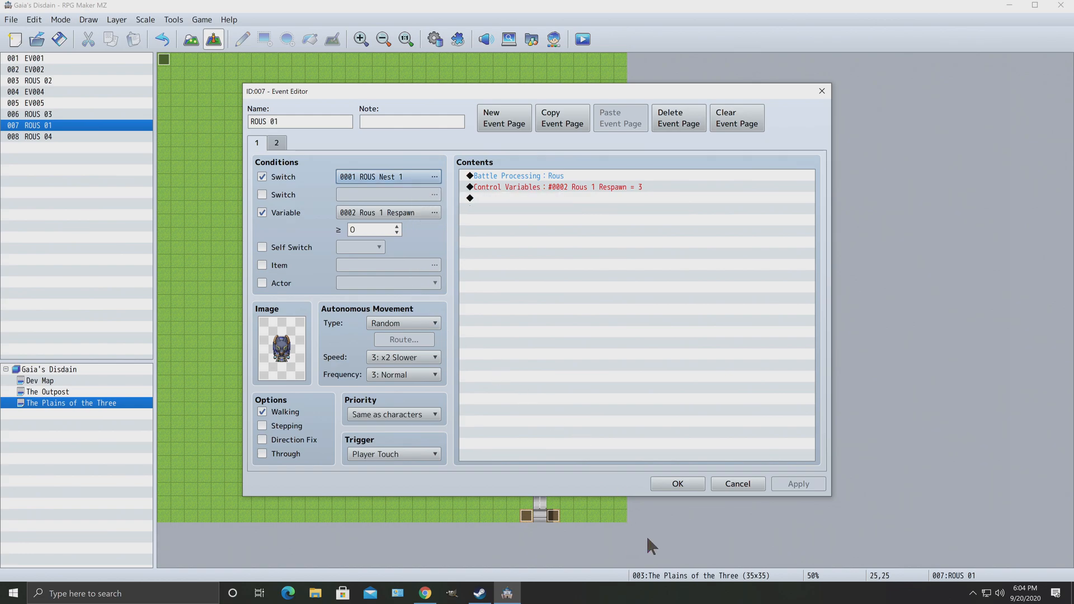
click(743, 483)
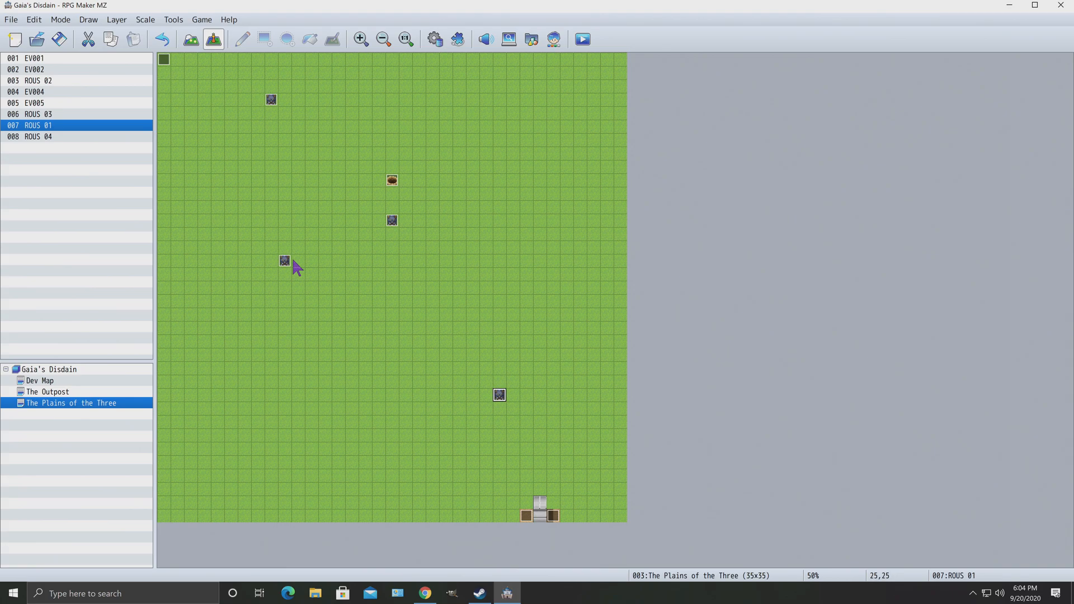
Open the ROUS 03 event, examine its page 1 Battle Processing command, and close the event without changes.
right_click(286, 272)
click(311, 279)
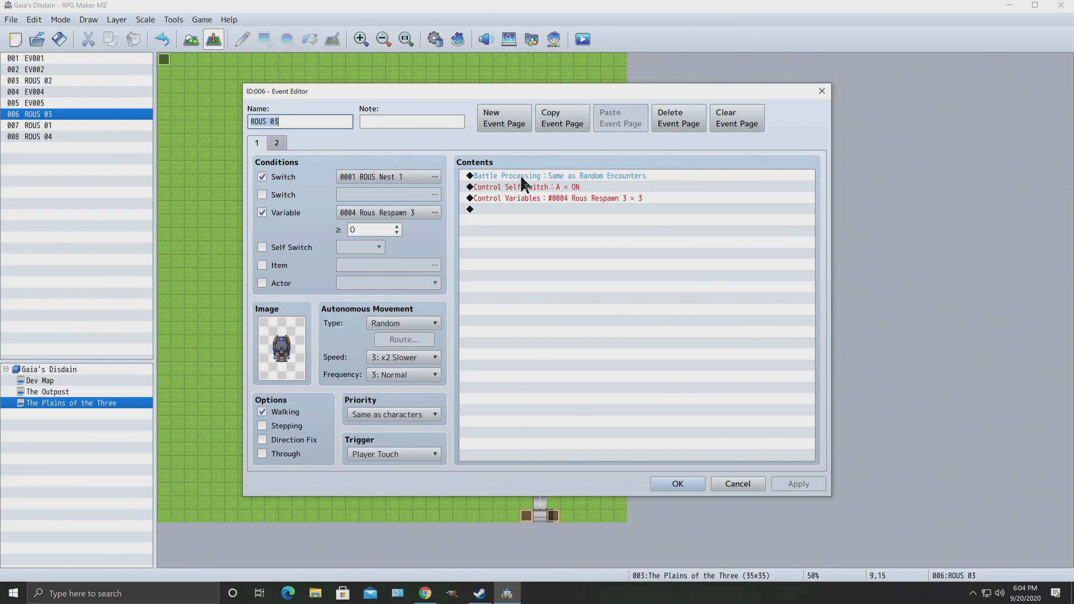
click(740, 484)
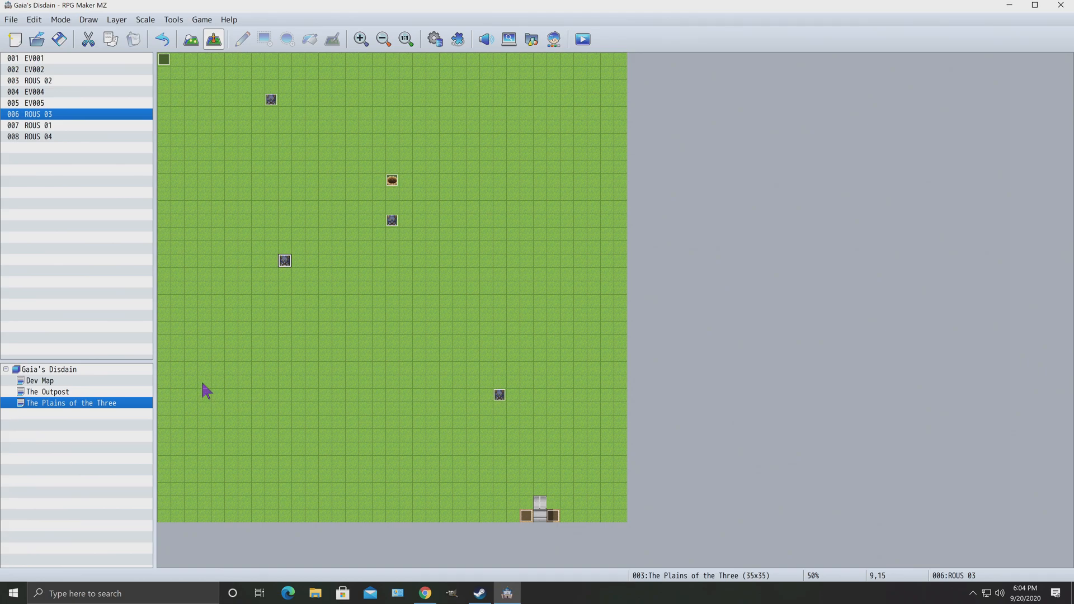
Open the properties of The Plains of the Three map and examine the troops and weights in its encounter list.
right_click(111, 409)
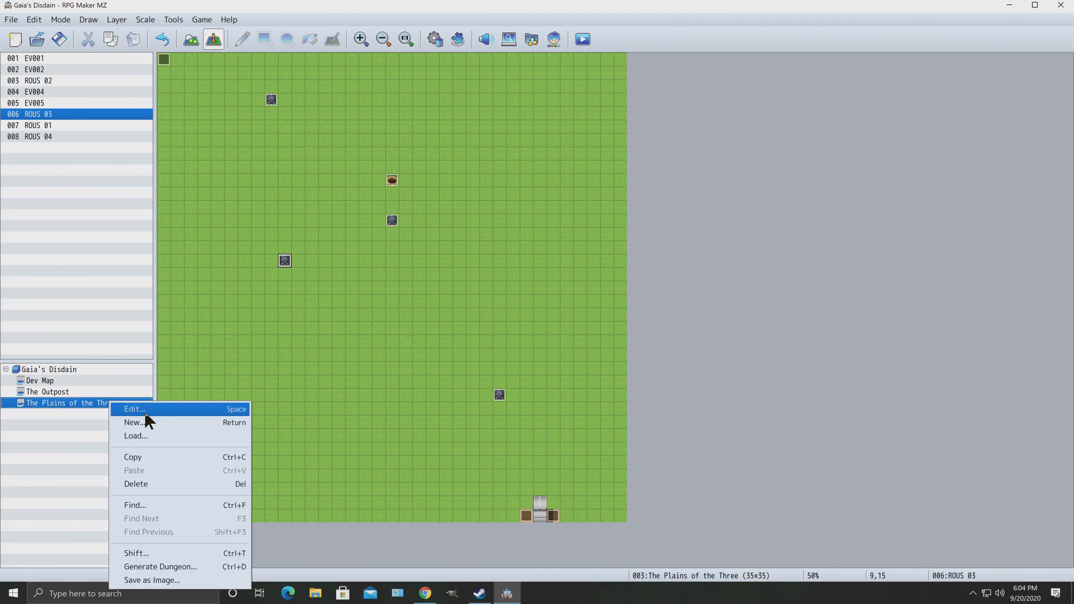
click(144, 411)
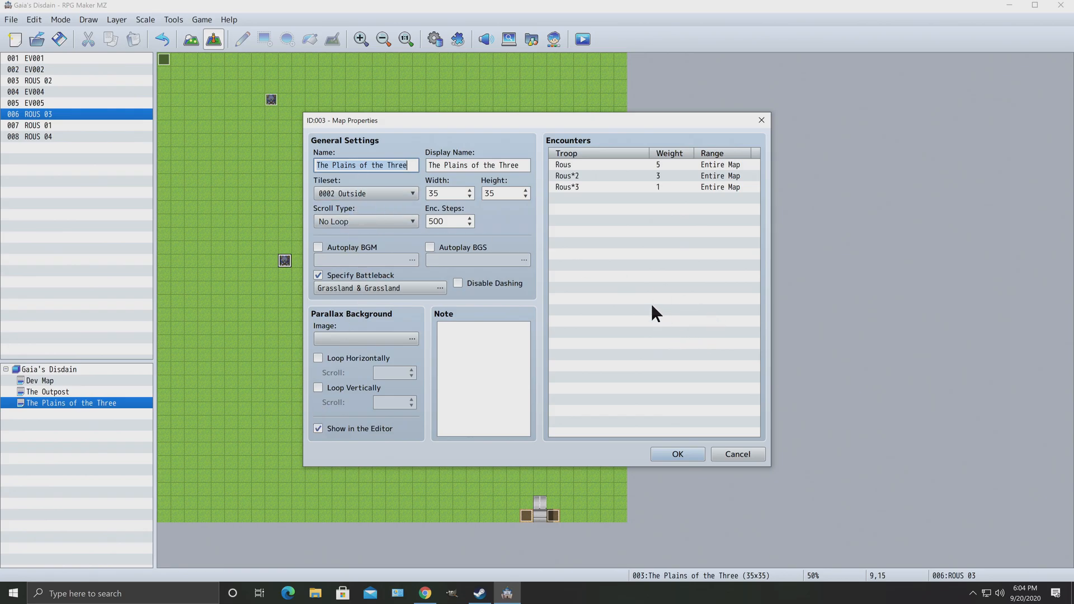
click(575, 163)
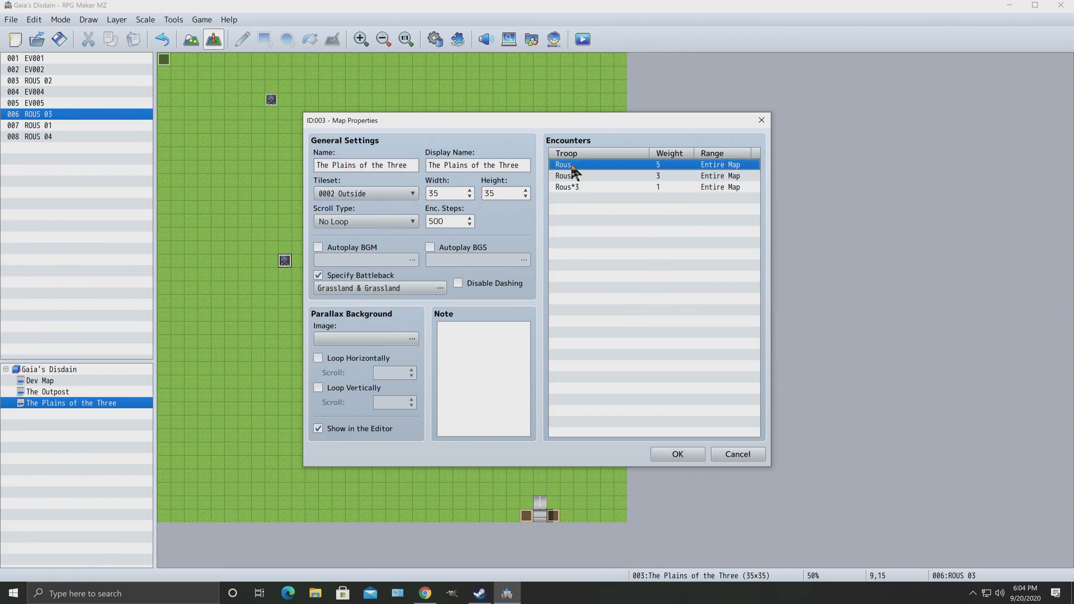
click(570, 176)
click(572, 188)
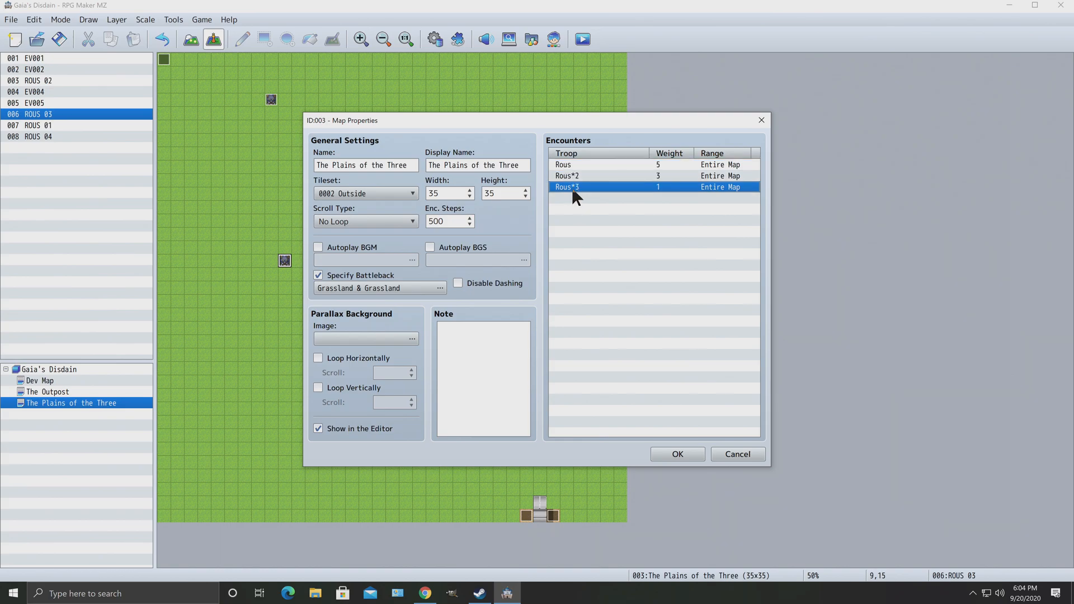
click(579, 164)
click(573, 176)
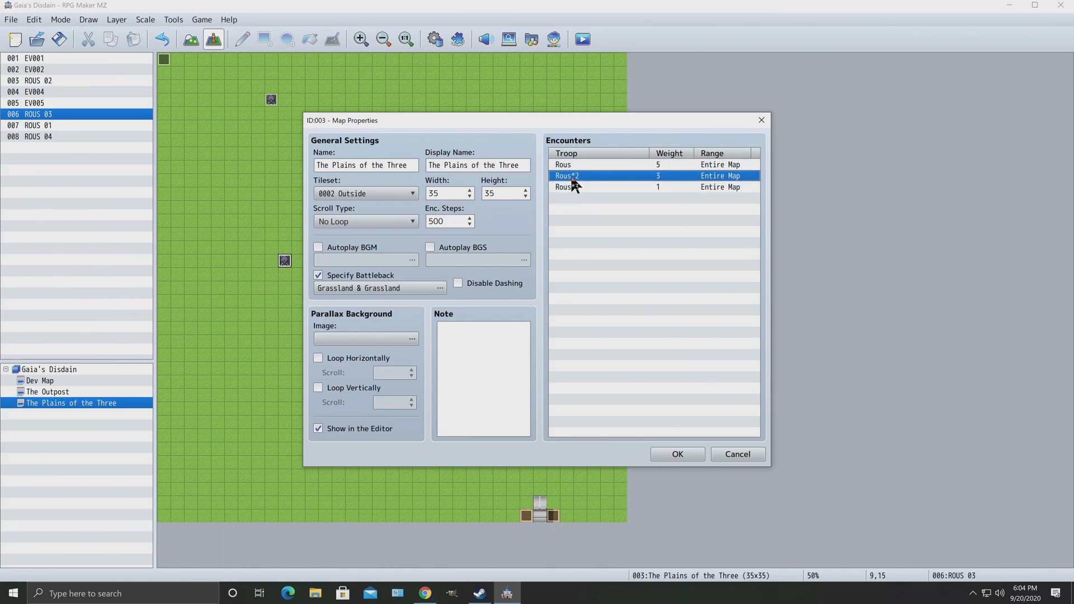
click(572, 197)
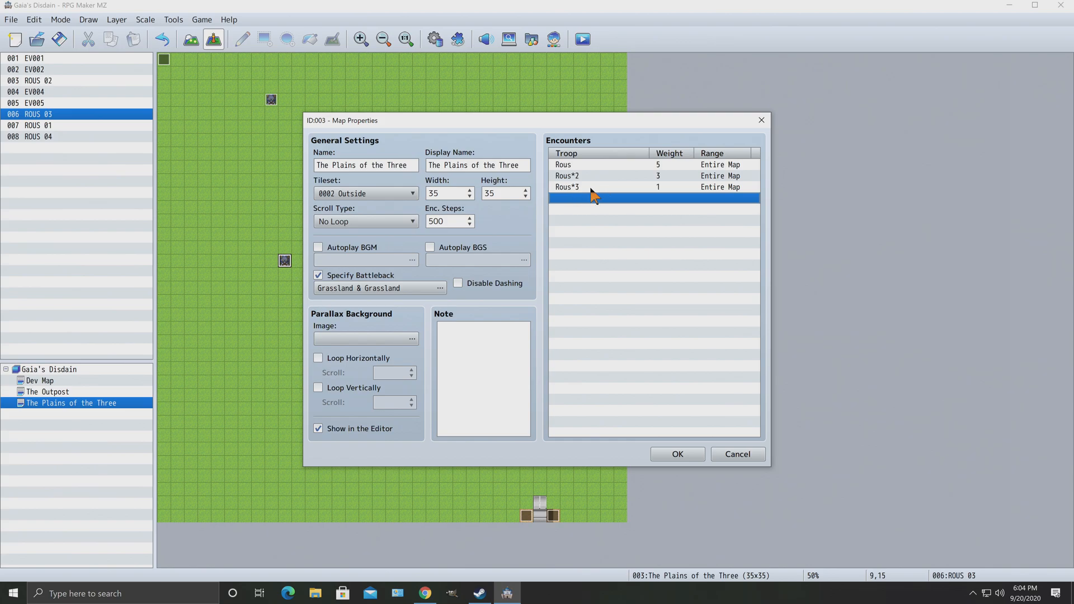
click(592, 188)
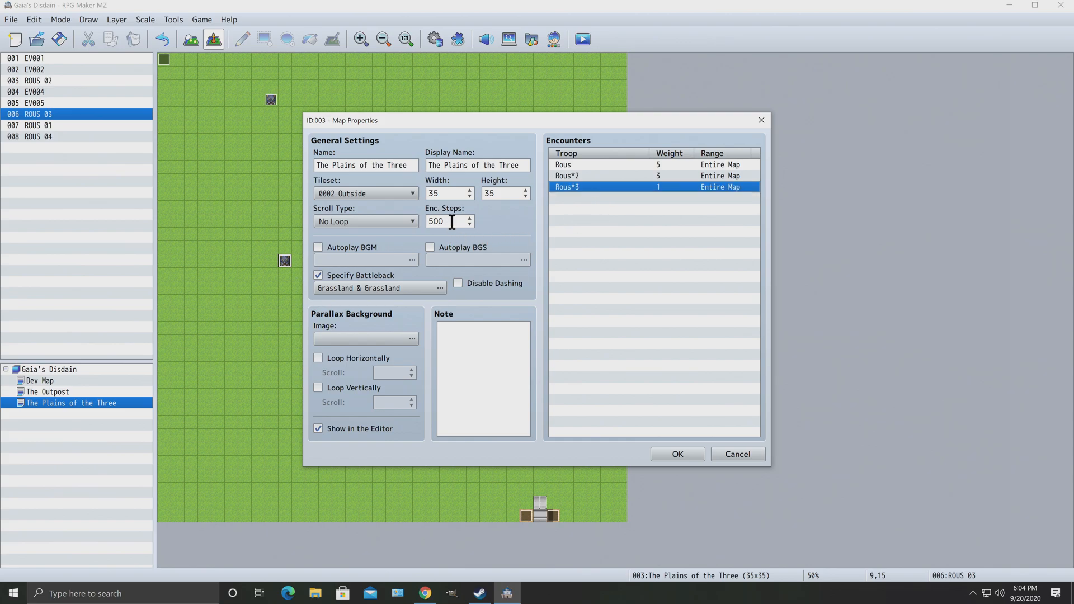
Examine the encounter steps value of The Plains of the Three map and close its properties without changes.
double_click(452, 222)
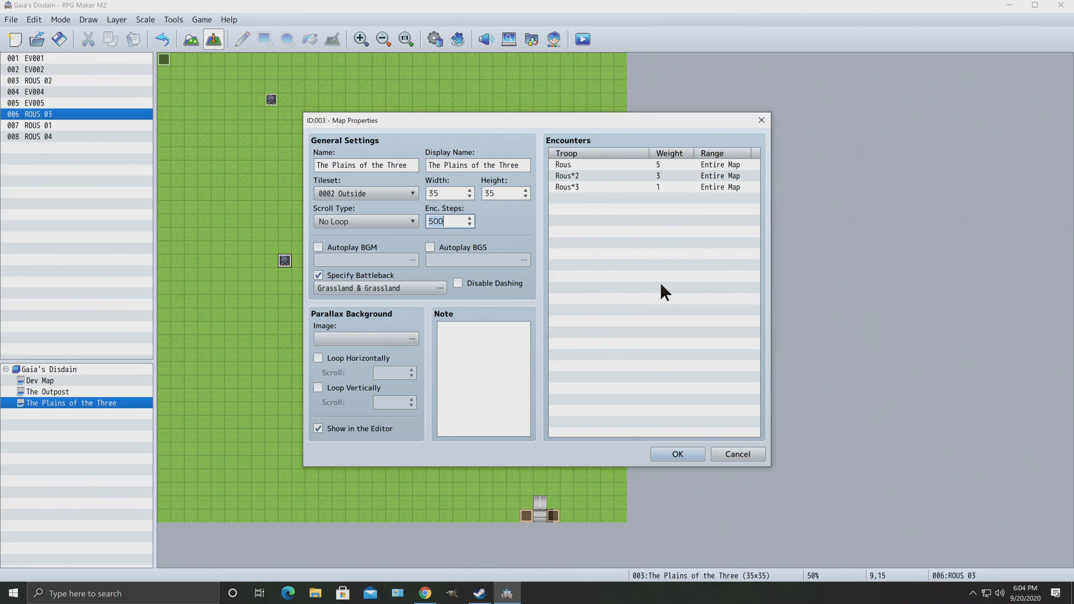
click(734, 455)
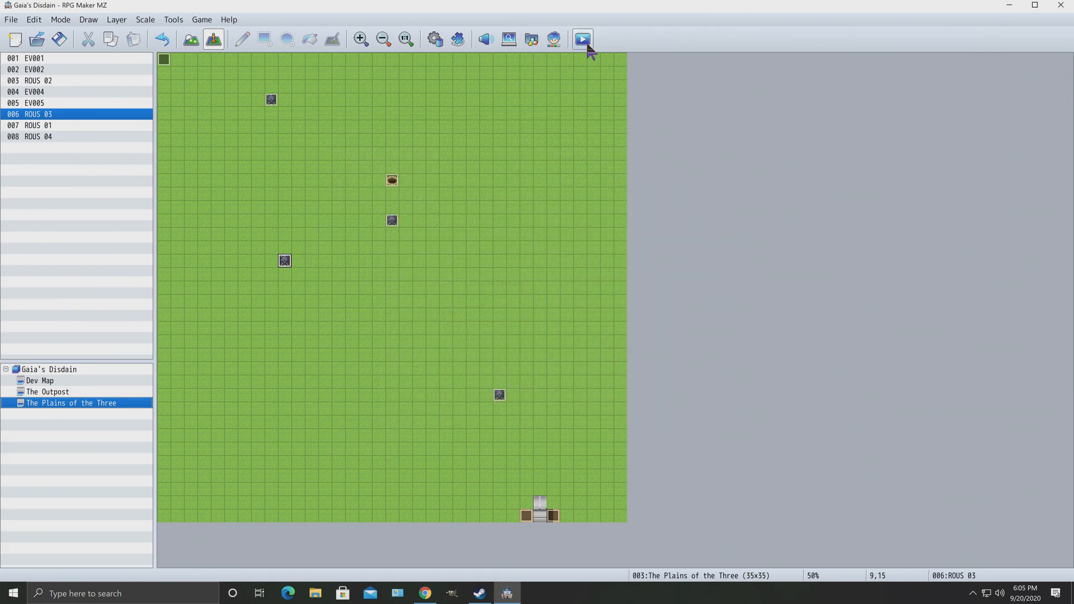
Start a playtest with a new game and walk through the wall opening into The Plains of the Three.
click(582, 39)
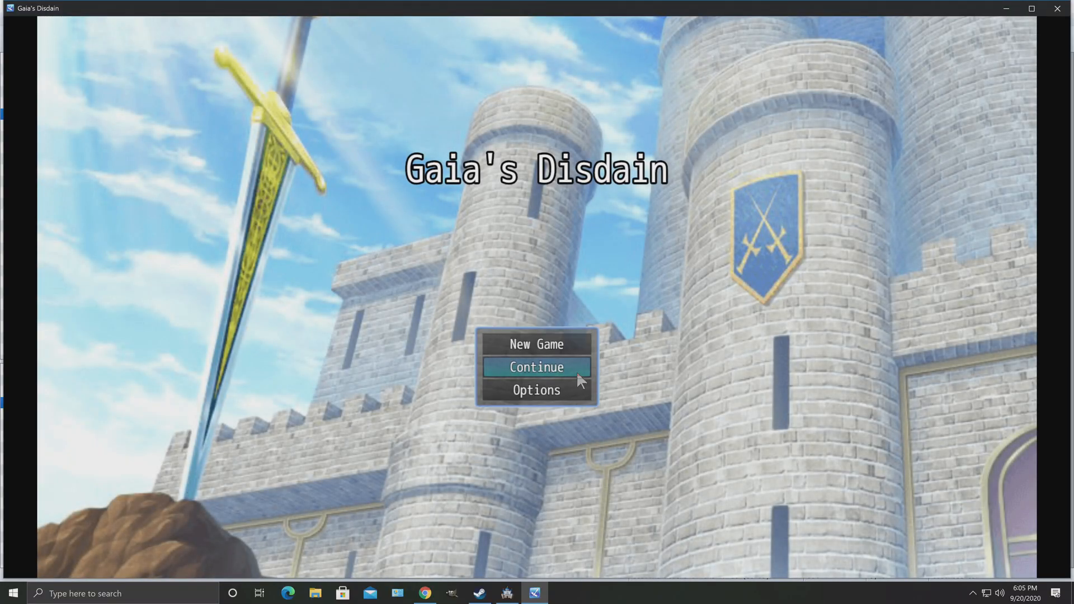
click(530, 344)
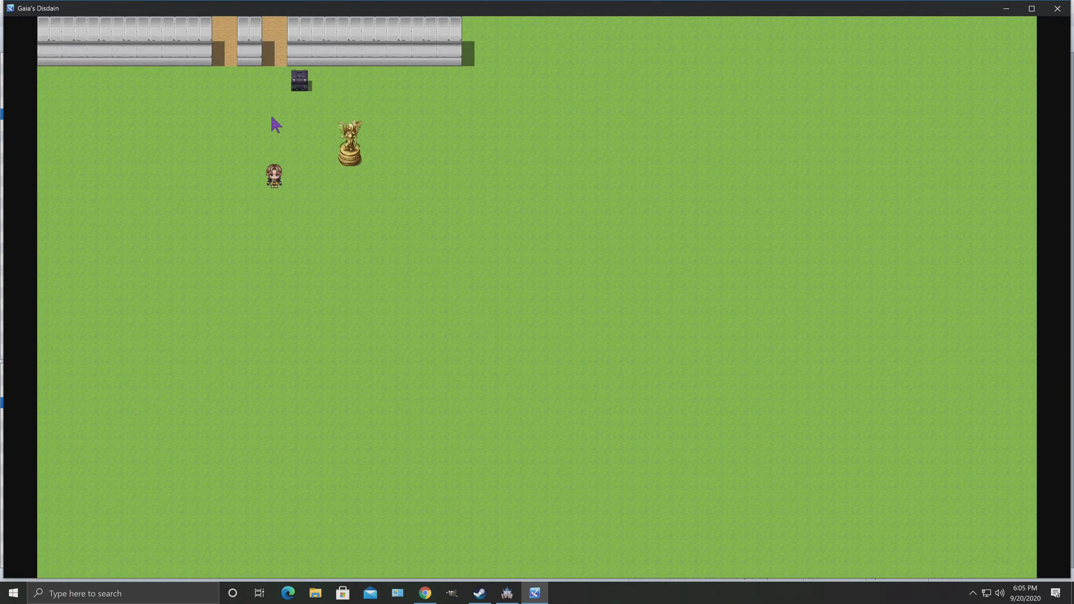
click(273, 56)
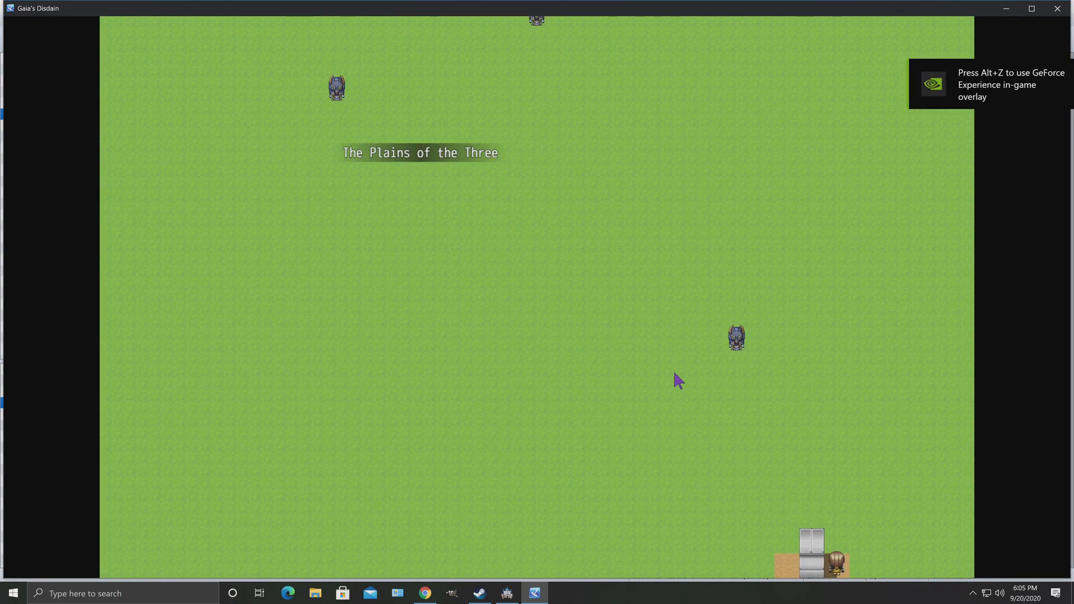
Walk into the ROUS nearest the map entrance and defeat it with normal attacks.
click(724, 429)
click(736, 366)
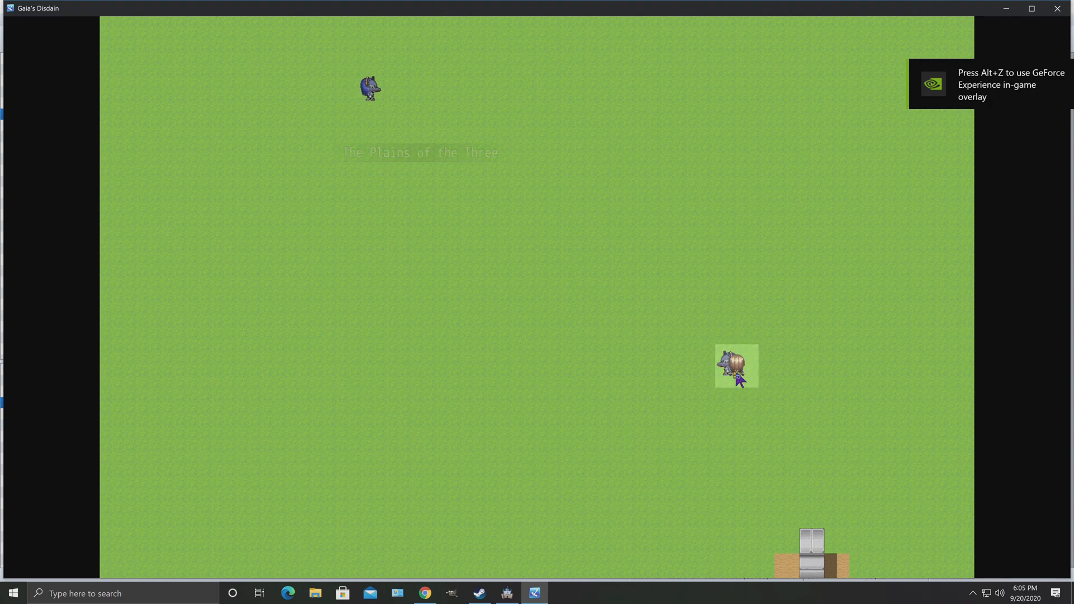
click(681, 366)
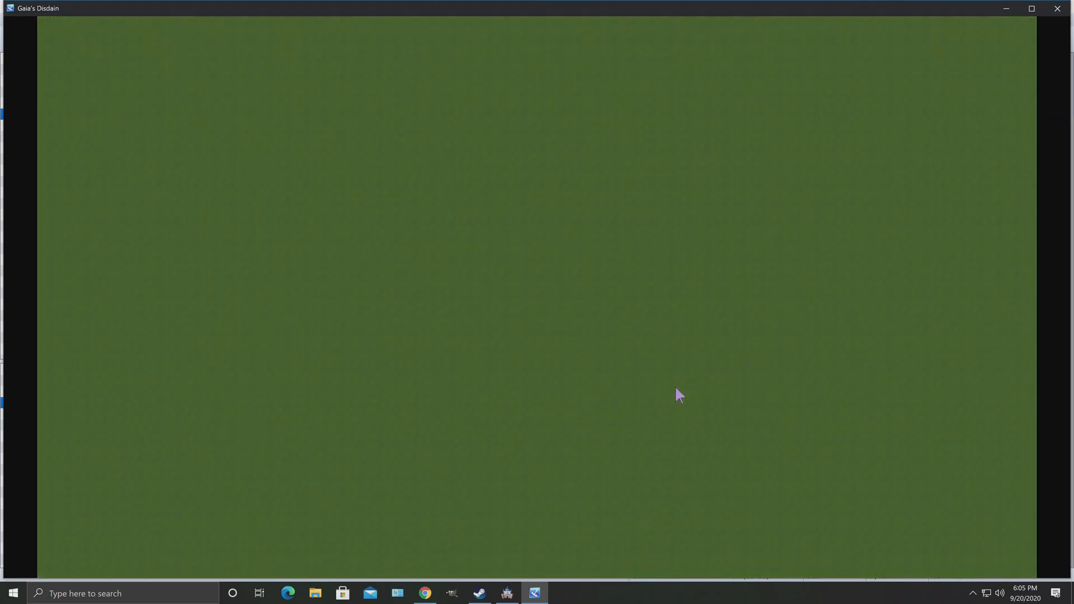
key(Return)
key(Return)
key(Return)
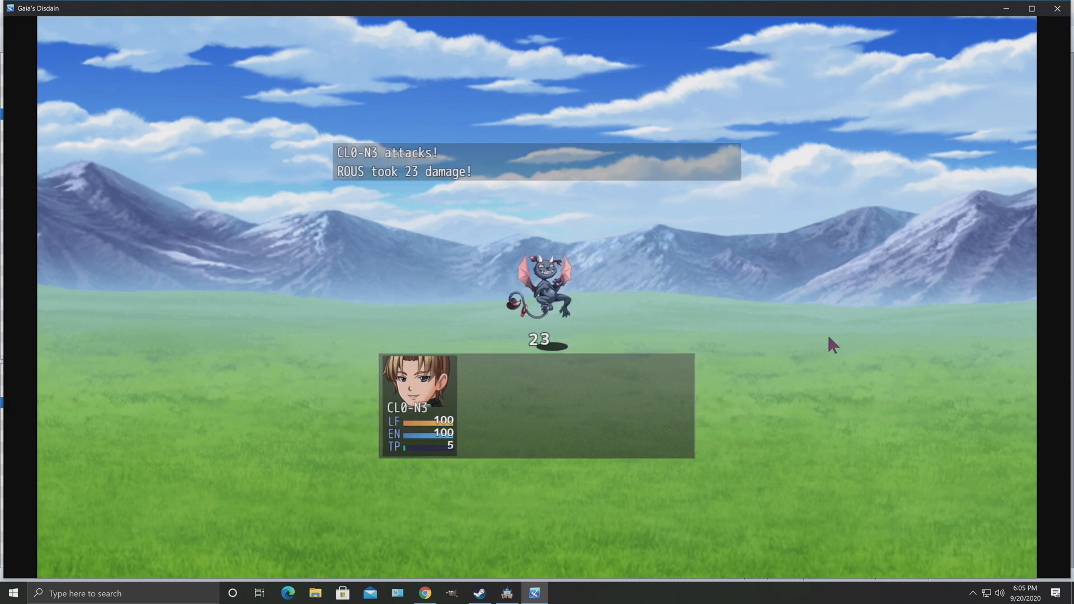
key(Return)
key(Return)
Walk north to the ROUS wandering west of the nest, defeat it with normal attacks and dismiss the victory messages.
drag(461, 305, 500, 180)
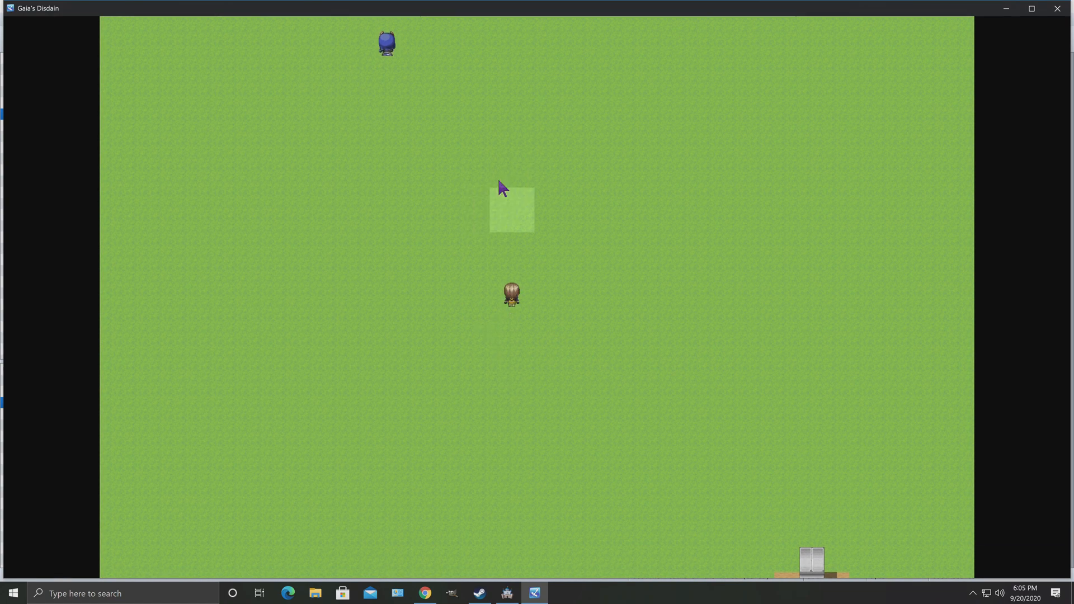
drag(462, 223, 431, 237)
click(427, 228)
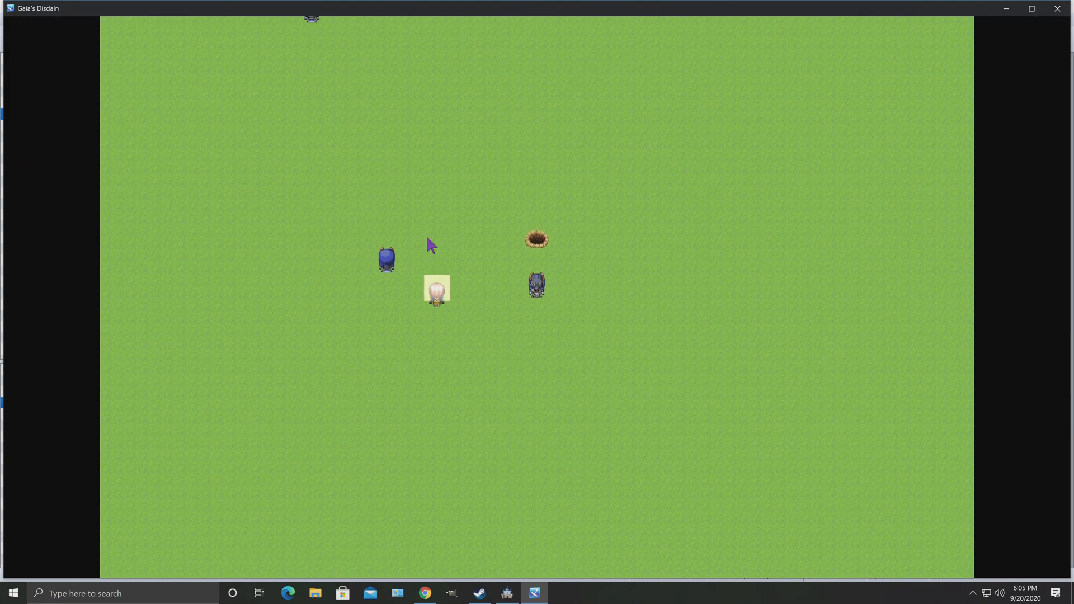
click(459, 176)
click(359, 286)
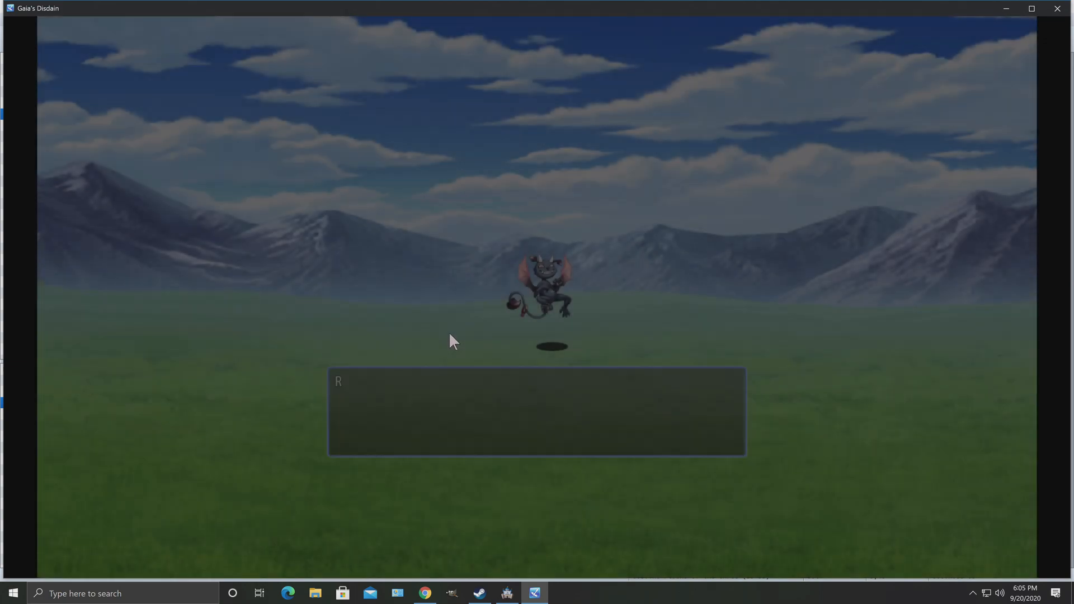
key(Return)
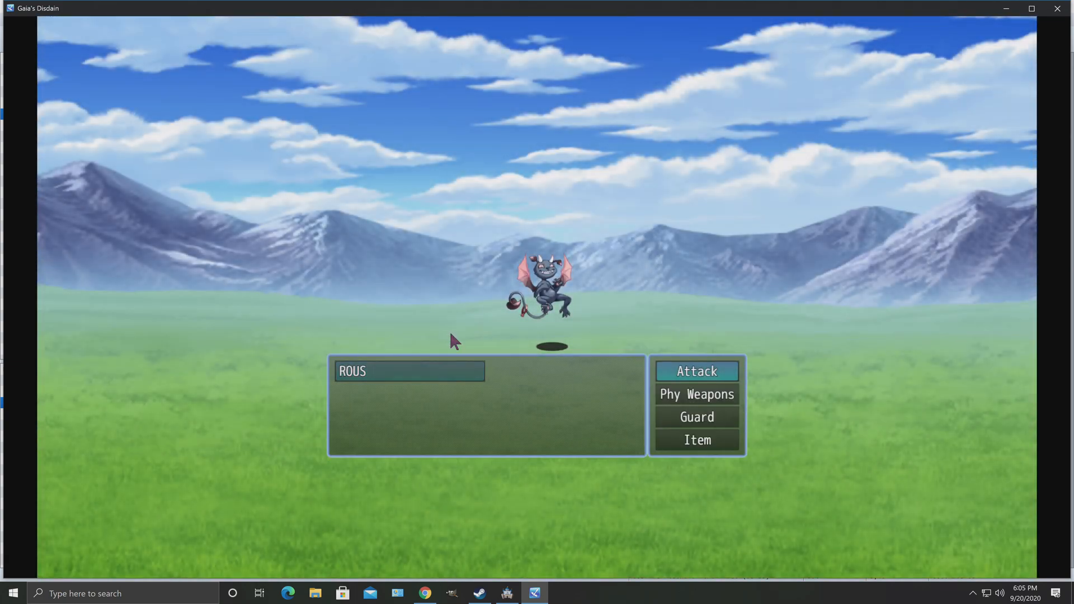
key(Return)
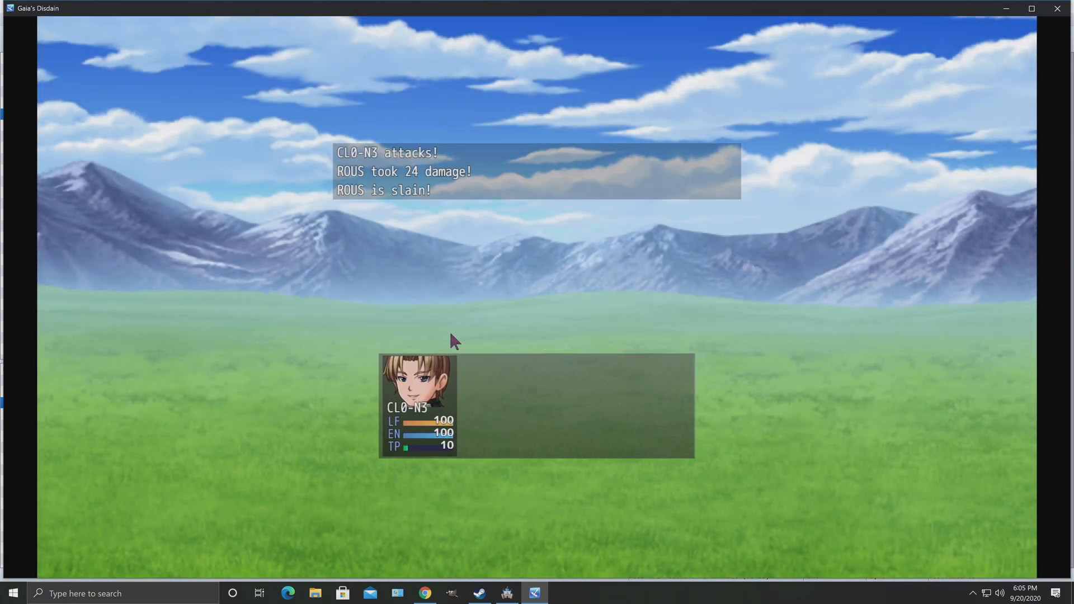
key(Return)
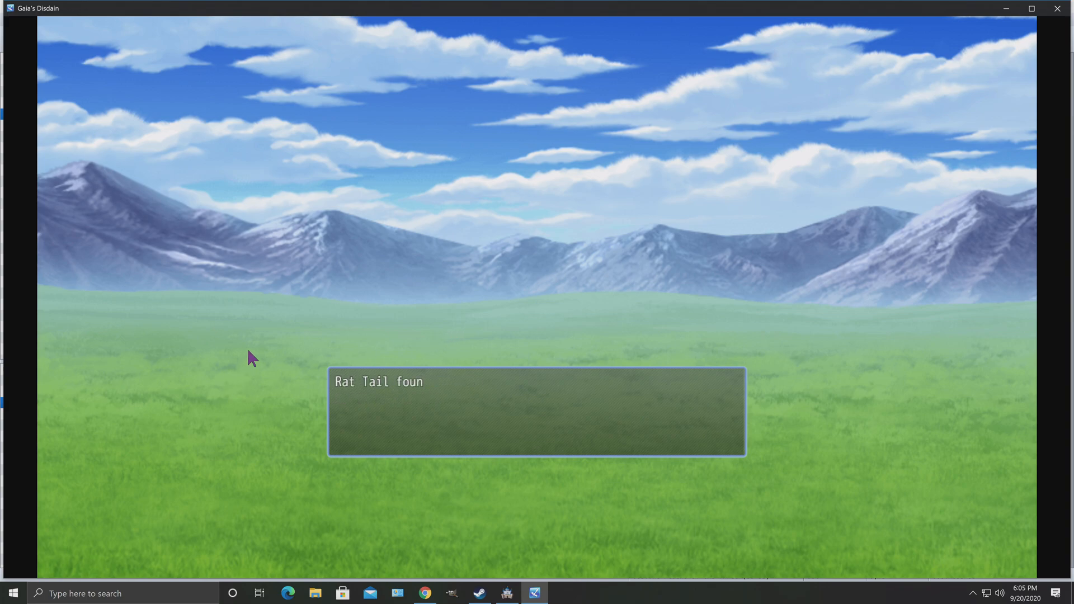
key(Return)
key(Return)
Walk west of the nest, engage another ROUS and defeat it with normal attacks.
click(250, 340)
click(223, 306)
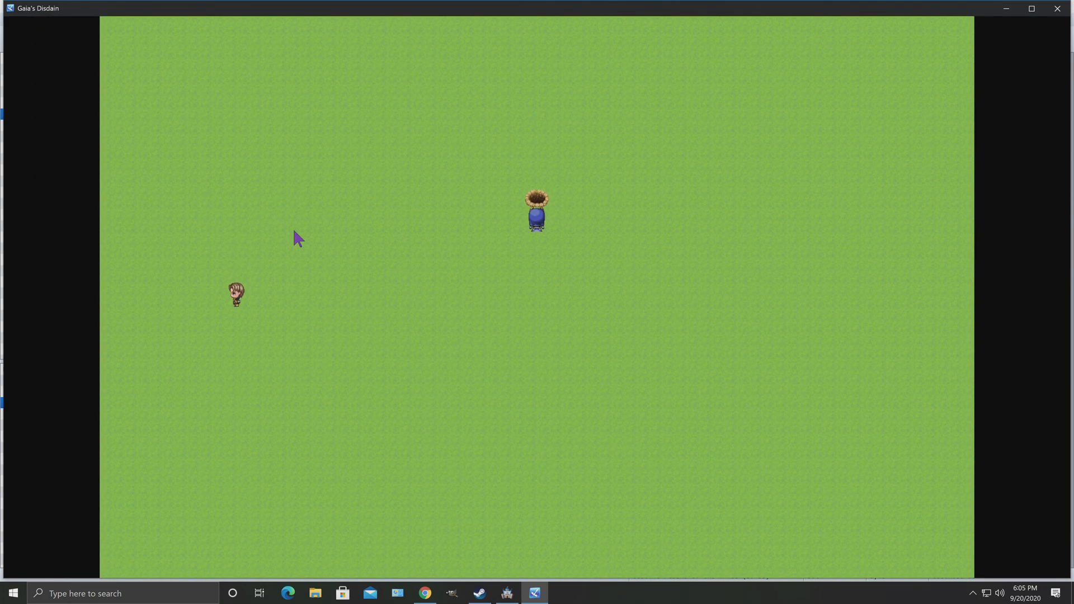
click(363, 169)
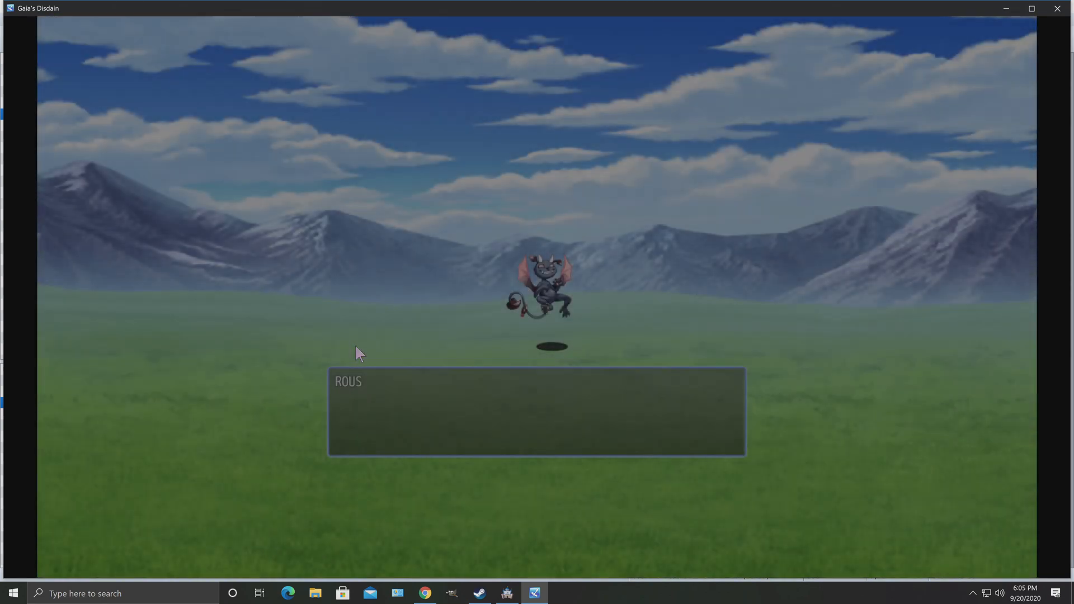
key(Return)
key(Return)
key(Return)
key(Return)
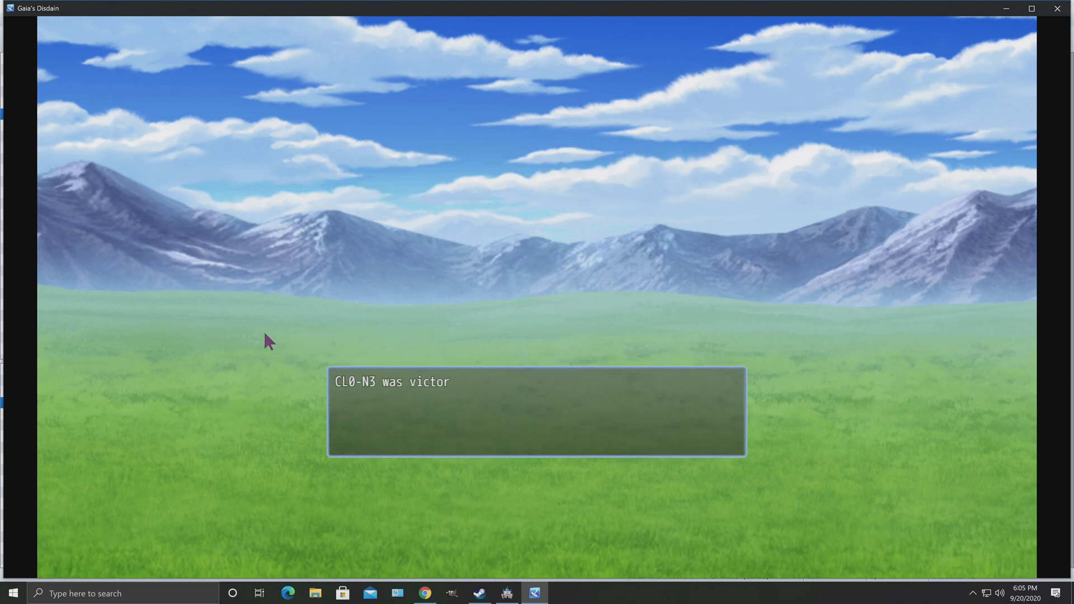
key(Return)
key(Return)
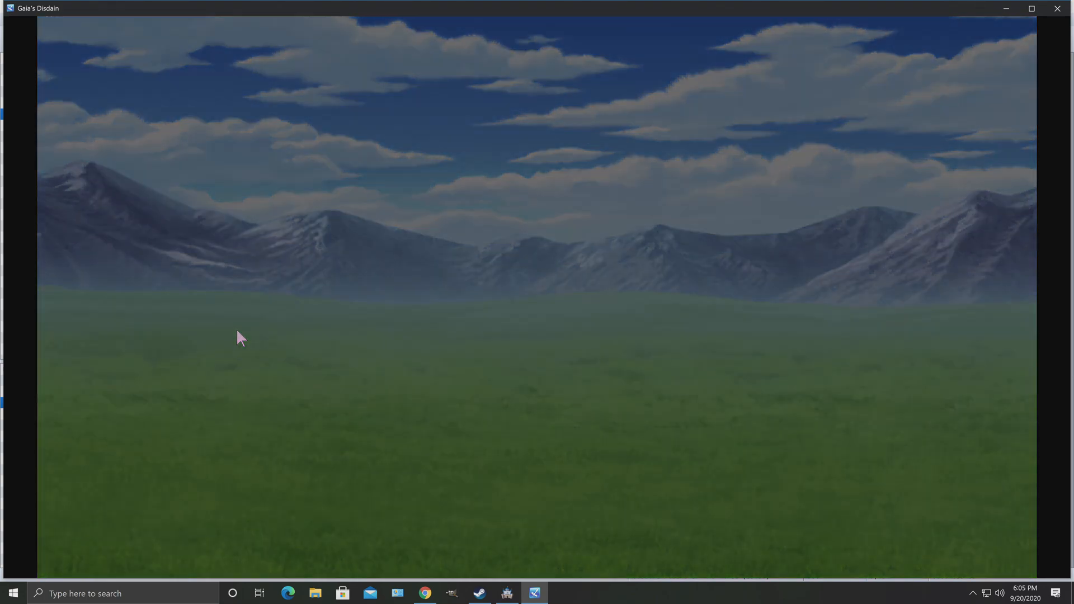
Move to the respawning ROUS northwest of the nest and defeat the two-ROUS group with normal attacks.
click(227, 296)
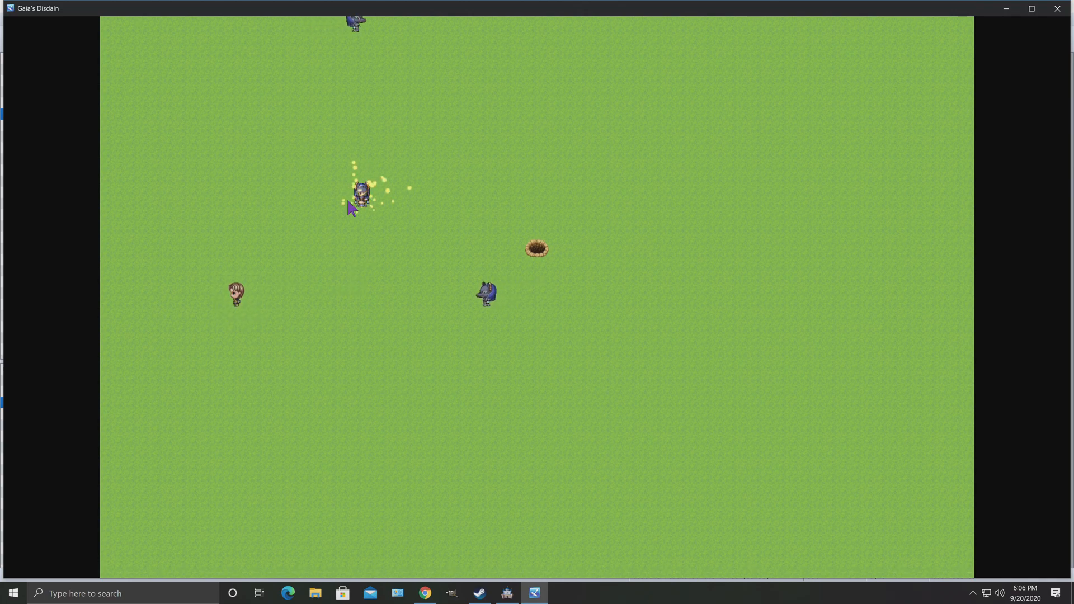
click(357, 199)
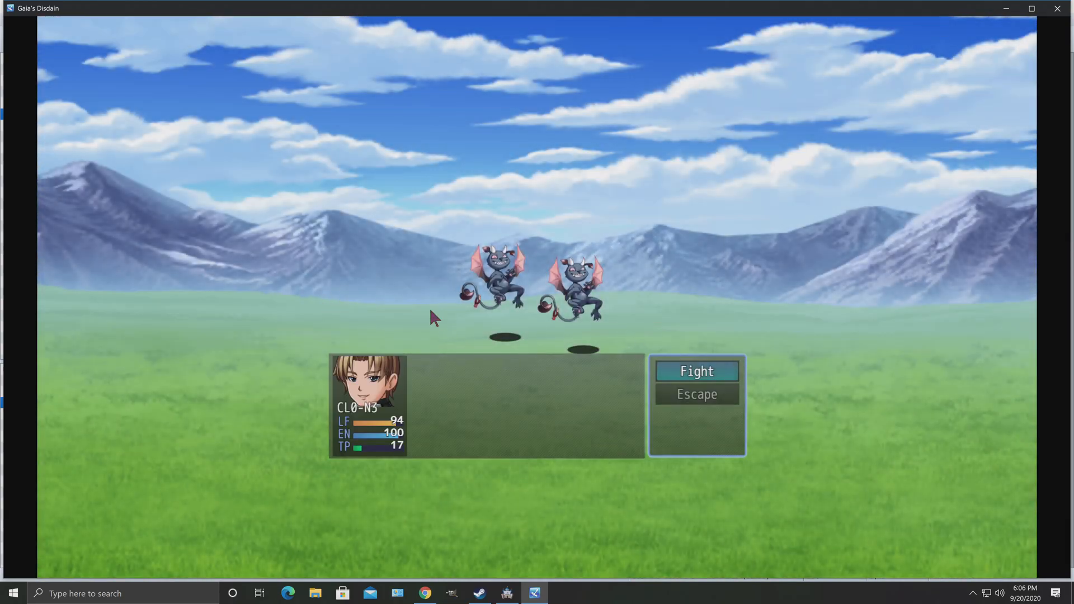
key(Return)
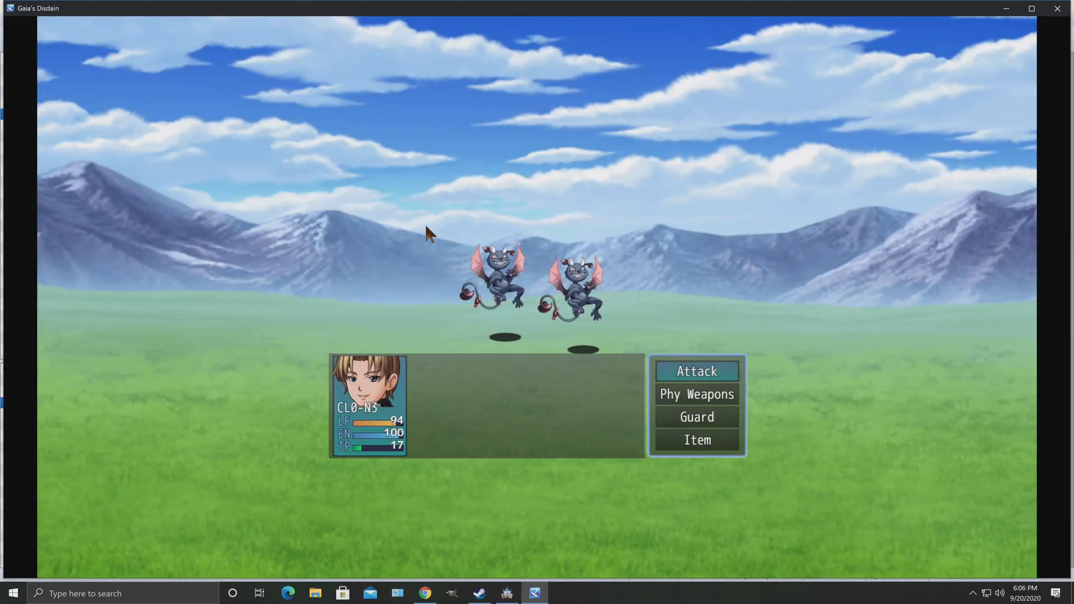
key(Return)
key(Return)
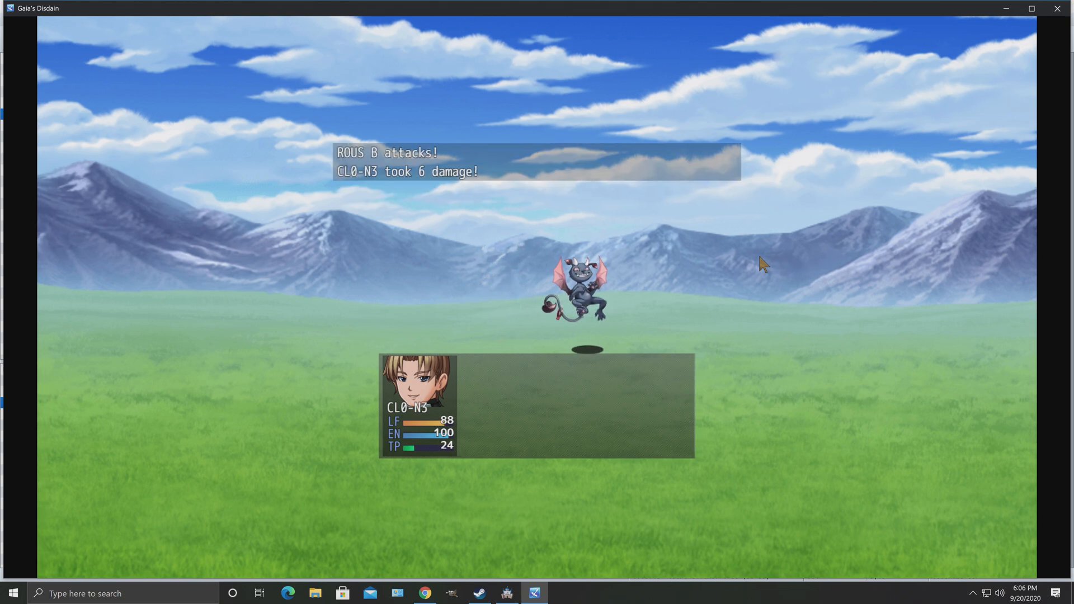
key(Return)
key(Return)
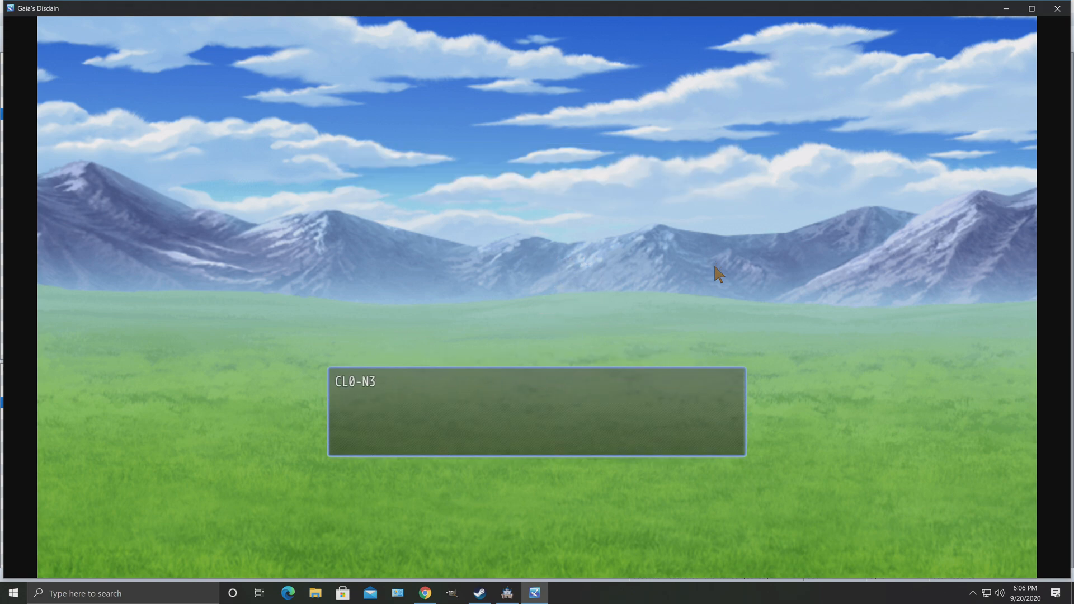
key(Return)
key(Return)
key(Return)
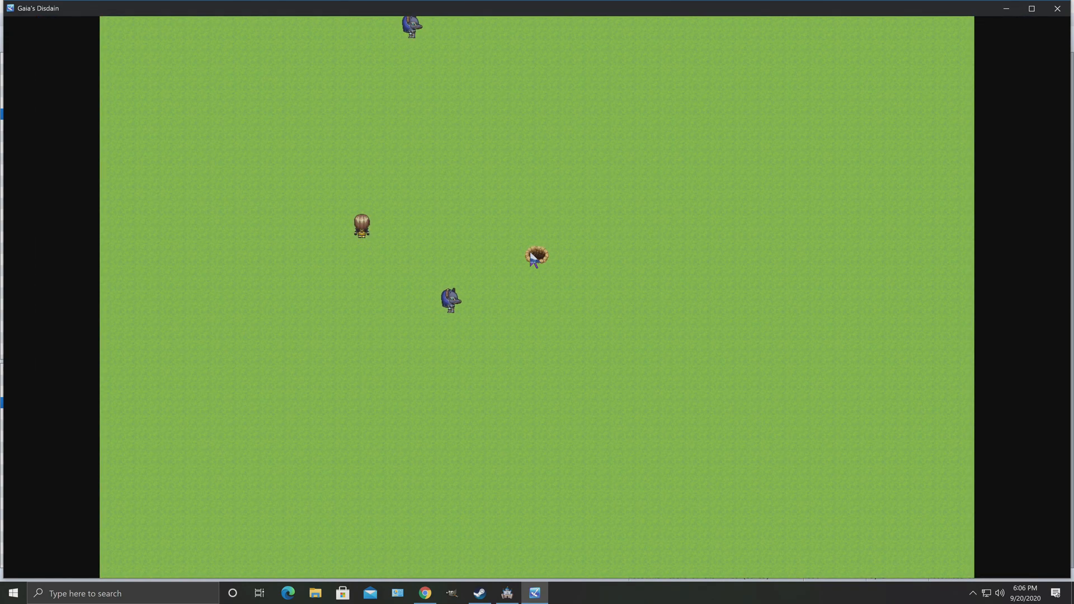
Walk to the rat's nest and trigger the Boss ROUS battle.
click(530, 252)
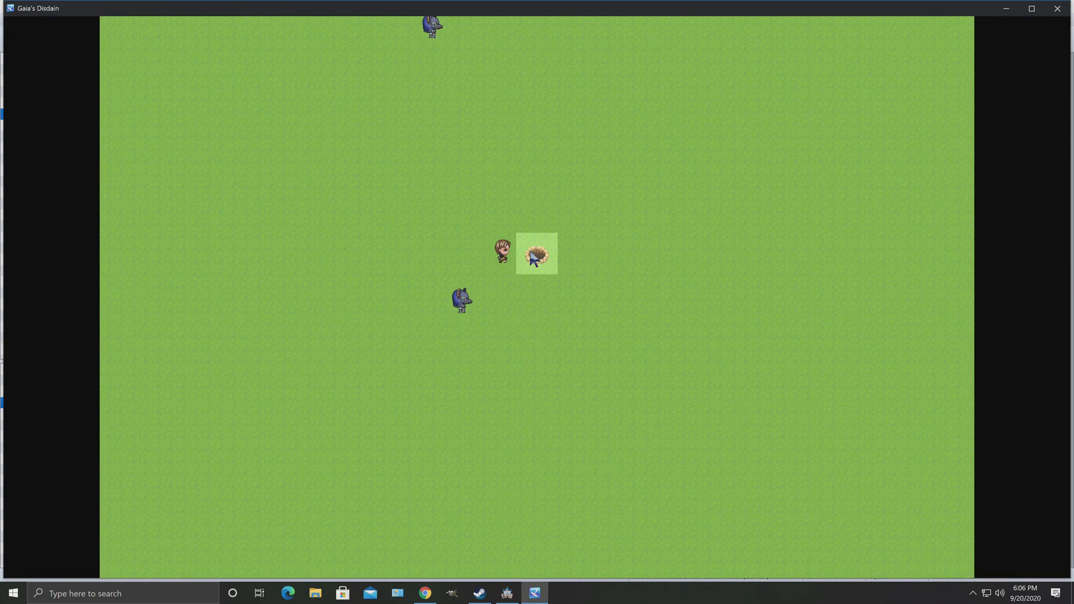
click(674, 250)
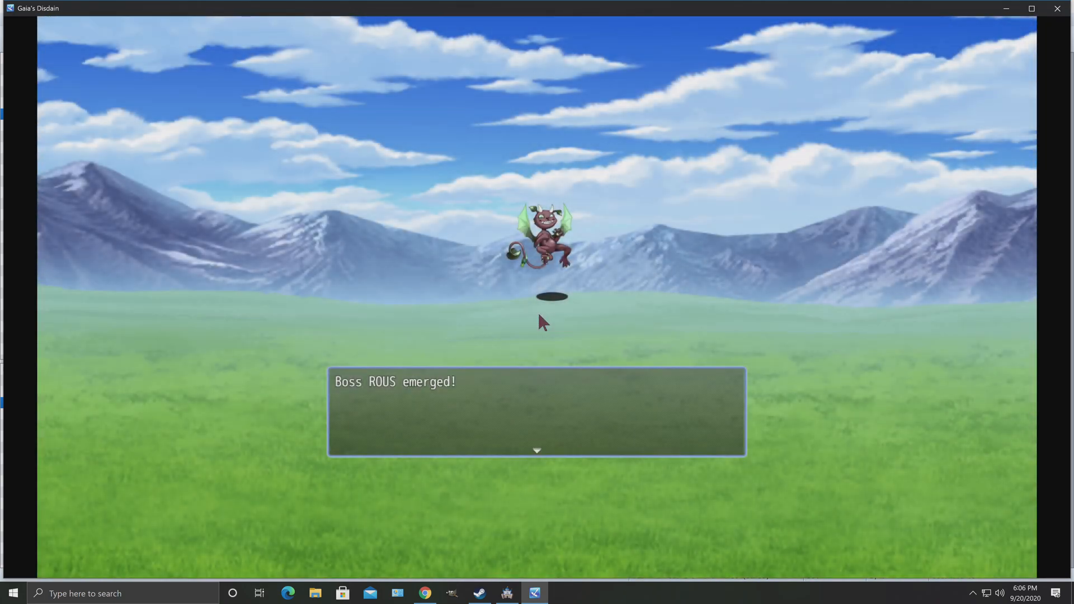
click(542, 322)
Attack Boss ROUS in the opening rounds and dismiss its Grrooar! message.
key(Return)
key(Return)
key(Return)
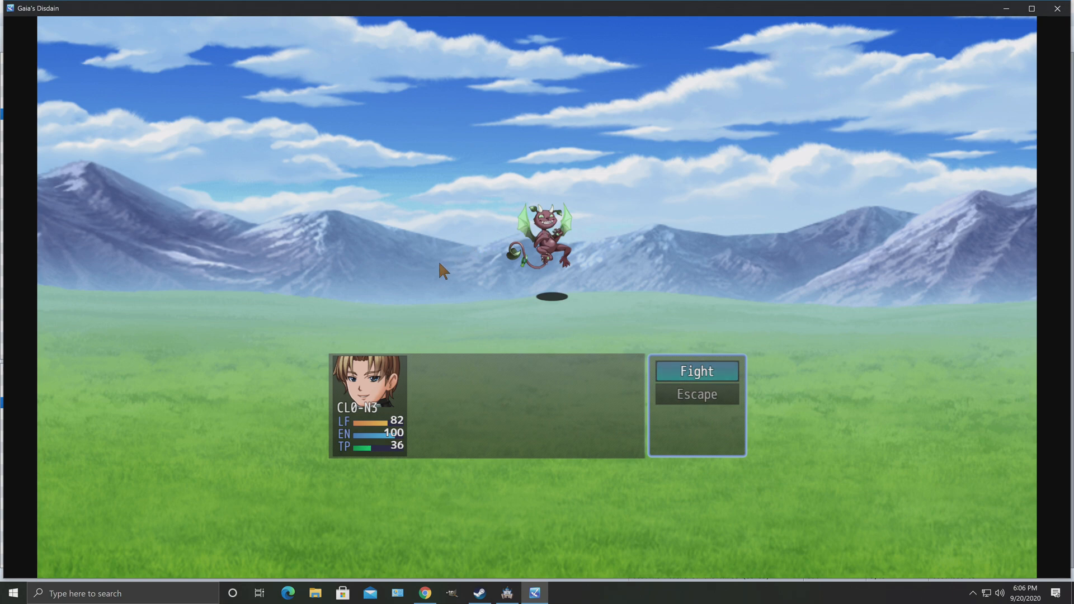
key(Return)
key(Return)
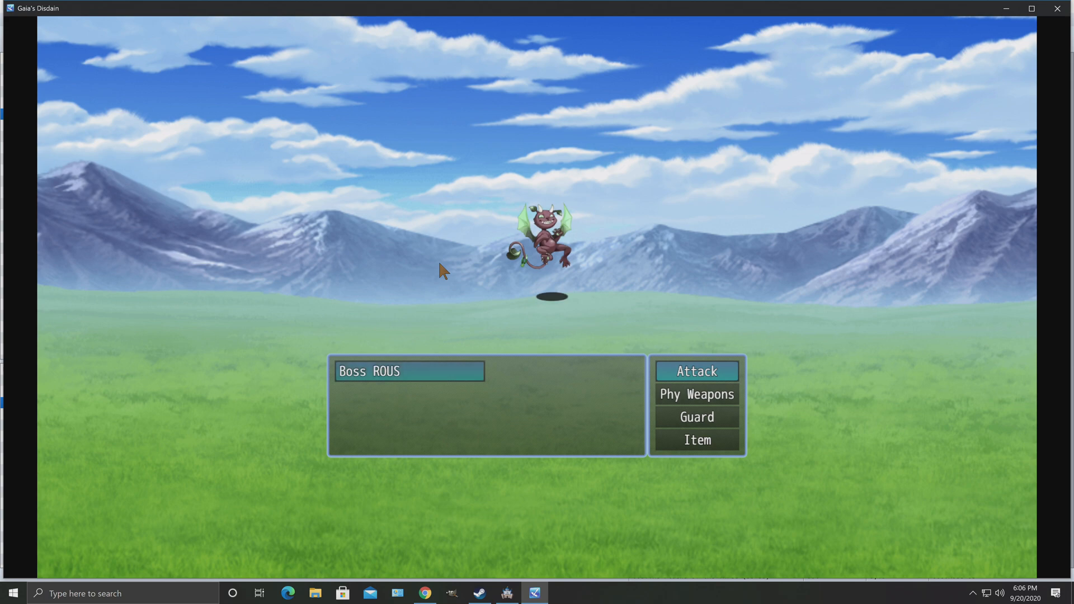
key(Return)
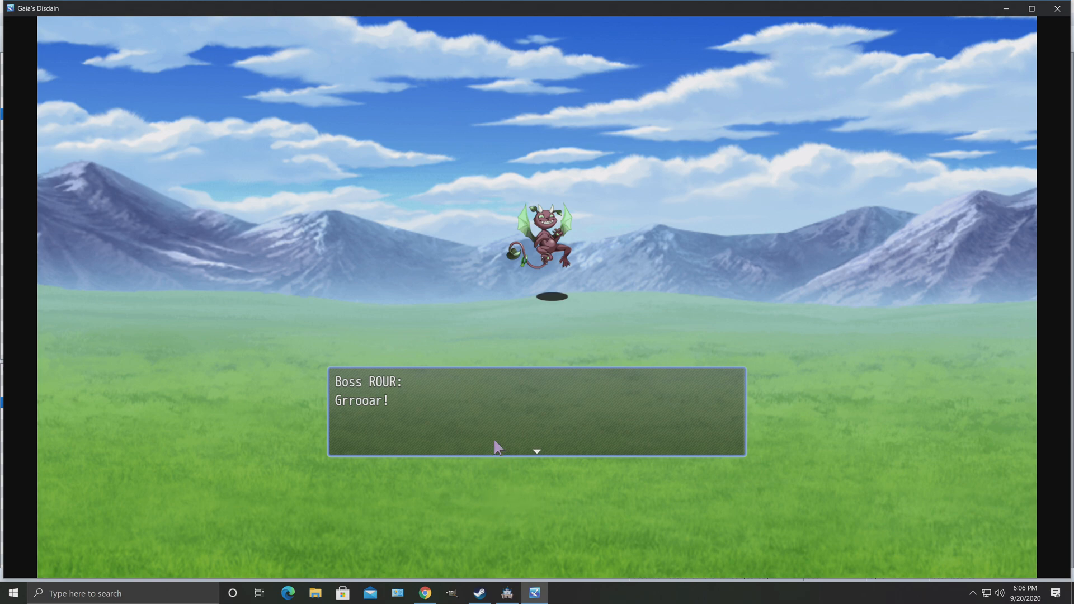
click(475, 393)
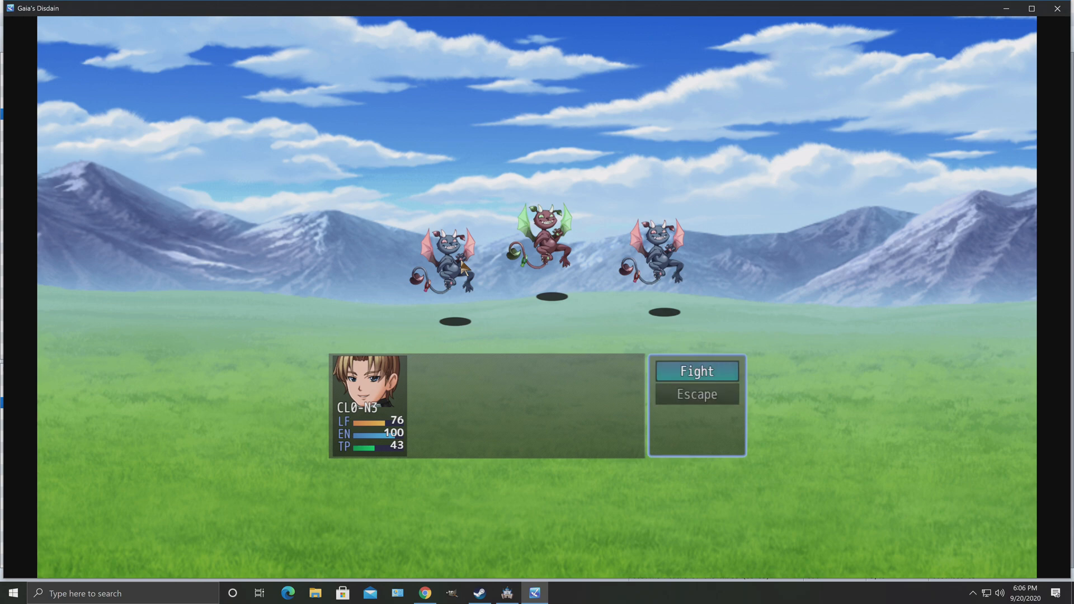
Attack the two ROUS accompanying Boss ROUS one after the other, ending with ROUS B.
click(694, 373)
click(691, 372)
click(523, 374)
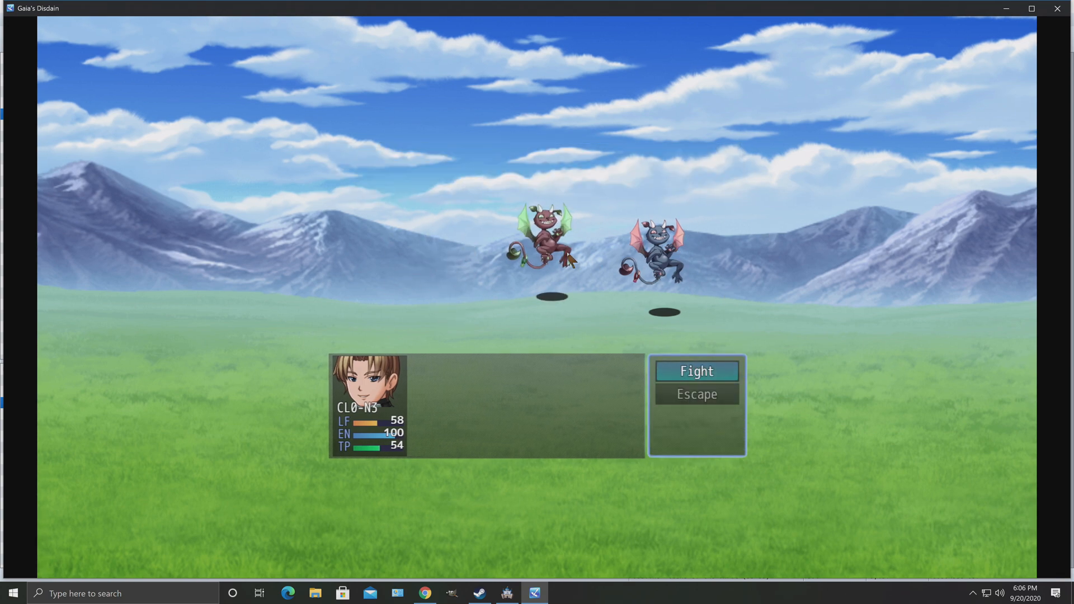
key(Return)
key(Return)
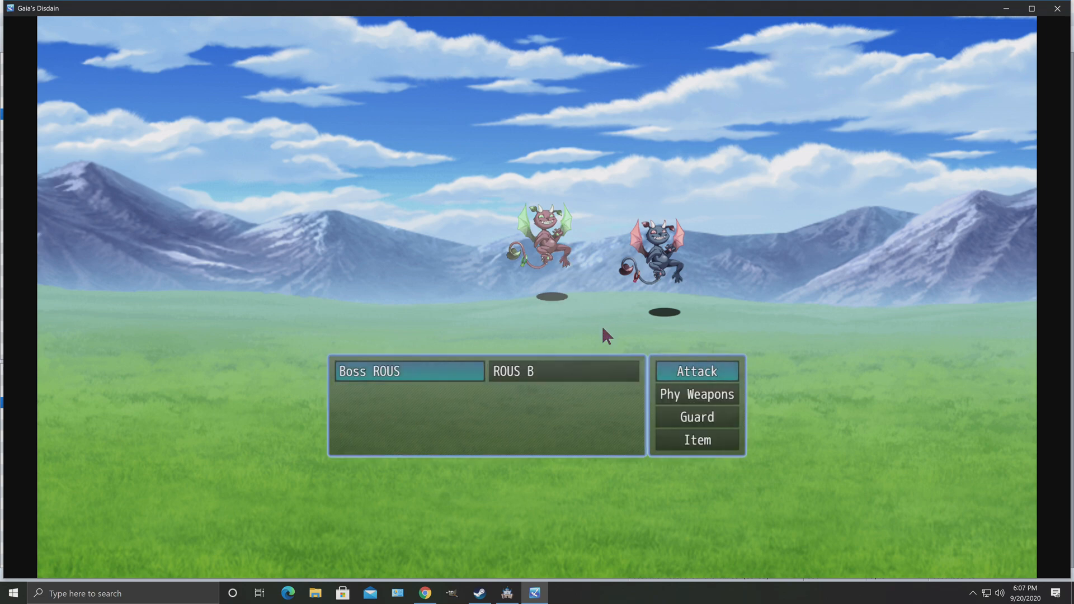
click(546, 382)
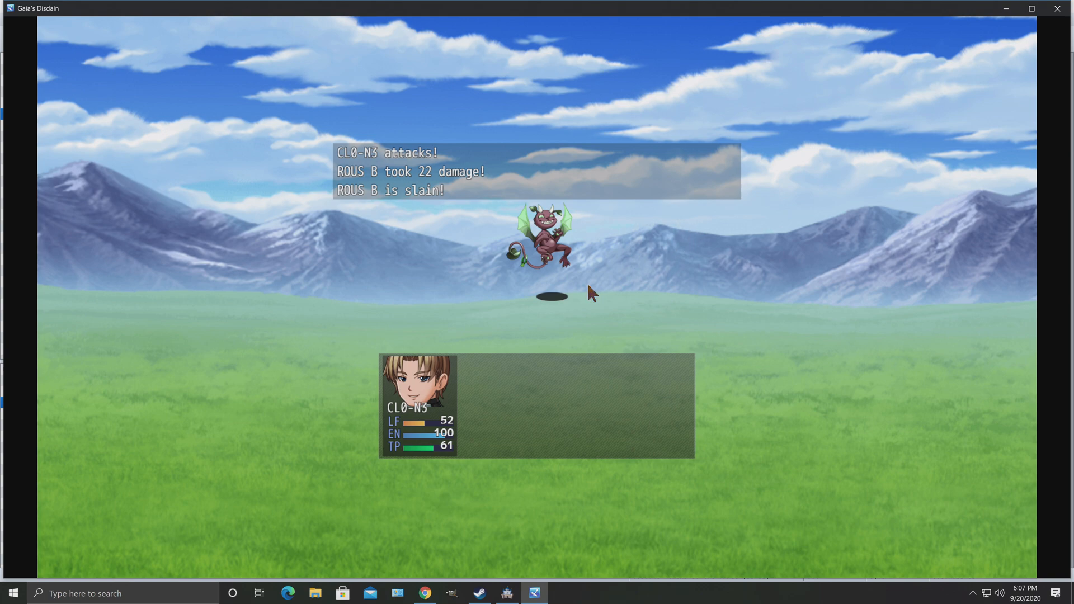
Attack the remaining Boss ROUS over successive rounds until it is slain.
key(Return)
key(Return)
key(Return)
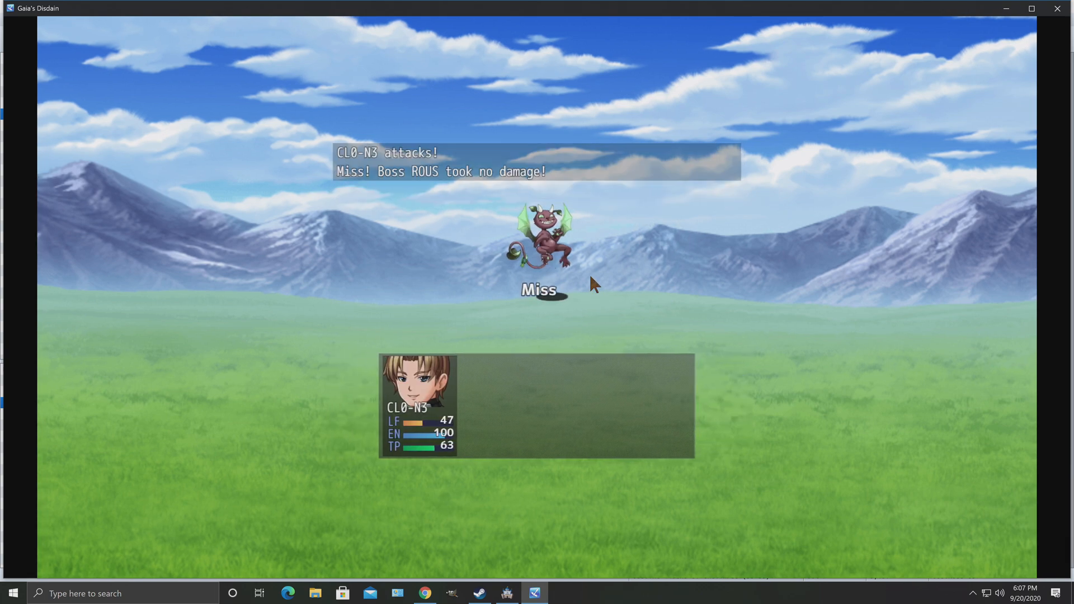
key(Return)
key(Return)
key(Return)
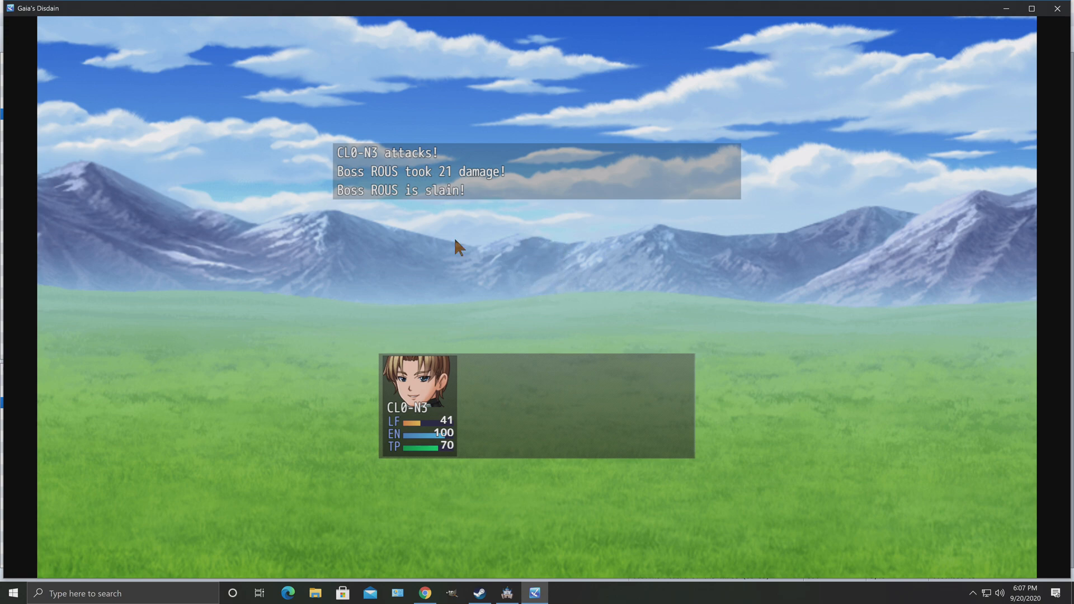
Close the playtest and examine the ROUS 01 event's conditions, including its respawn variable selection, without changing anything.
click(1055, 9)
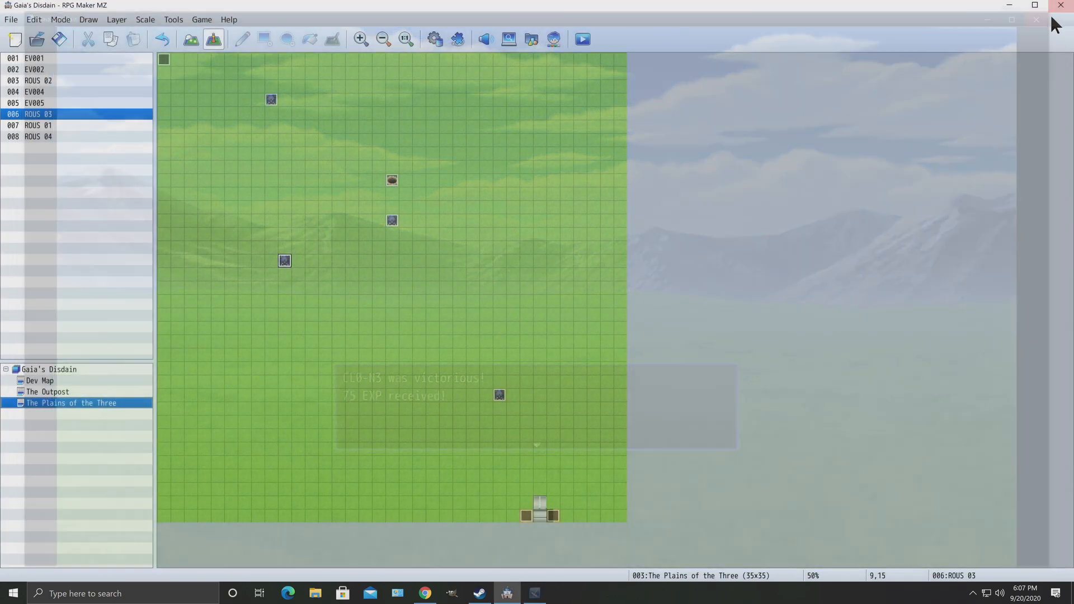
click(499, 397)
right_click(475, 417)
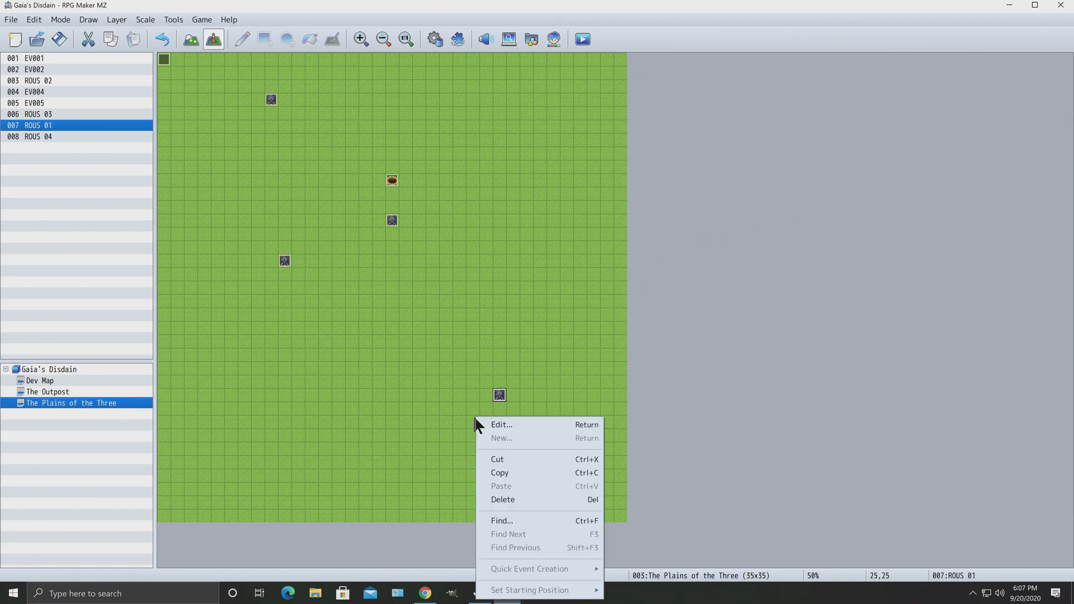
right_click(500, 386)
right_click(497, 397)
click(510, 404)
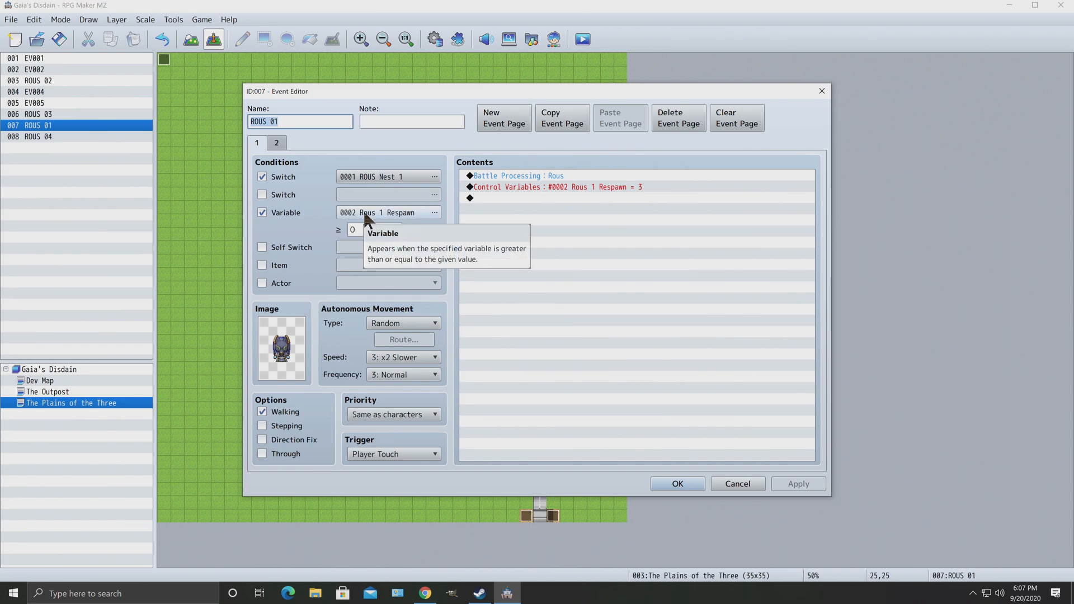
click(404, 218)
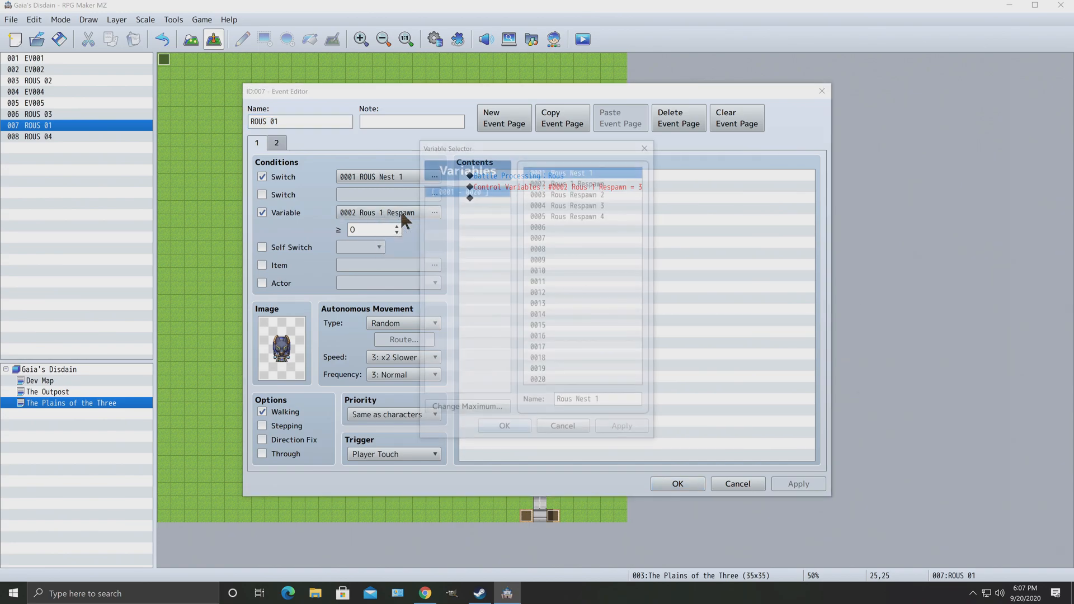
click(577, 431)
click(742, 483)
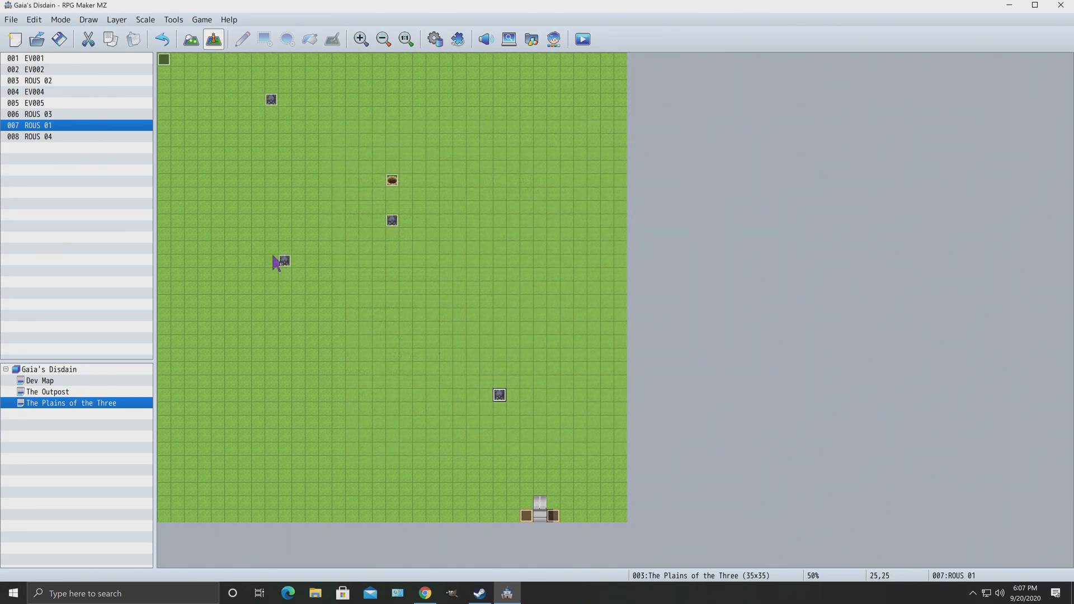
Review both pages of the ROUS 02 event, covering its self switch and respawn variable commands, and leave it unchanged.
right_click(397, 222)
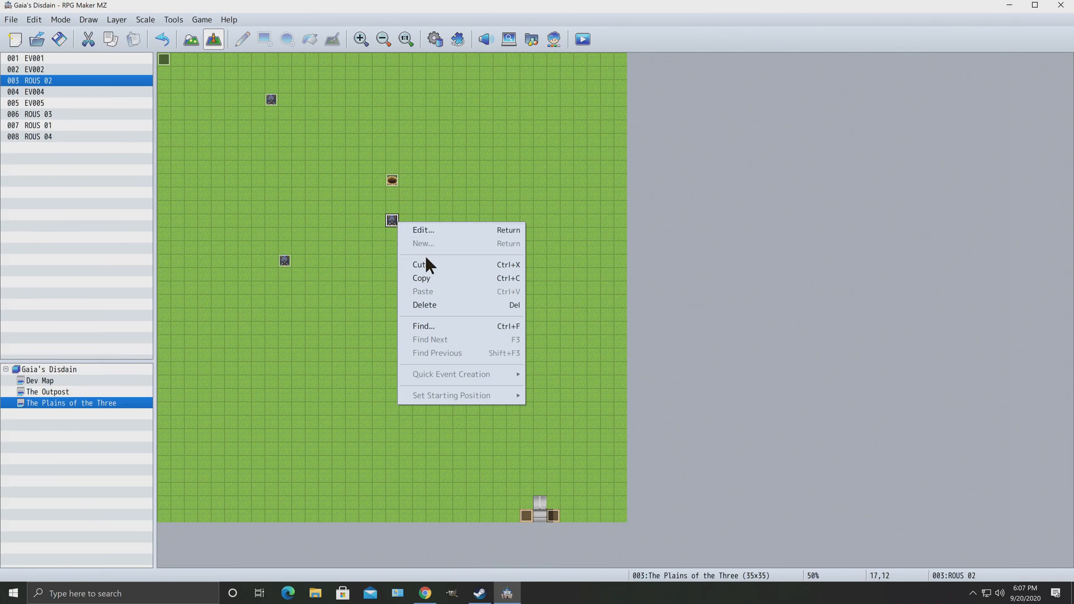
click(420, 231)
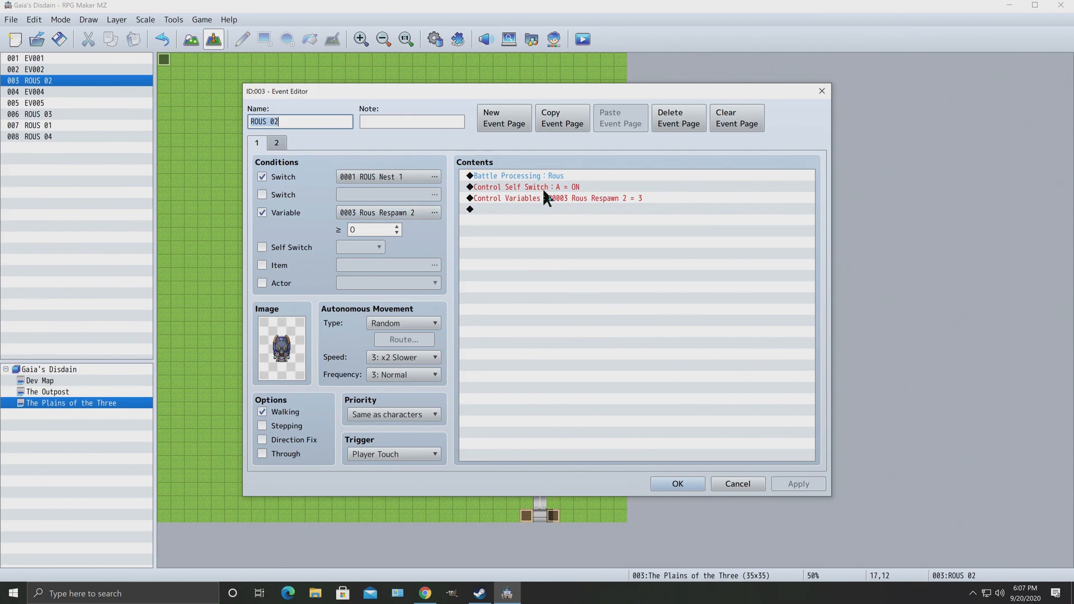
click(277, 143)
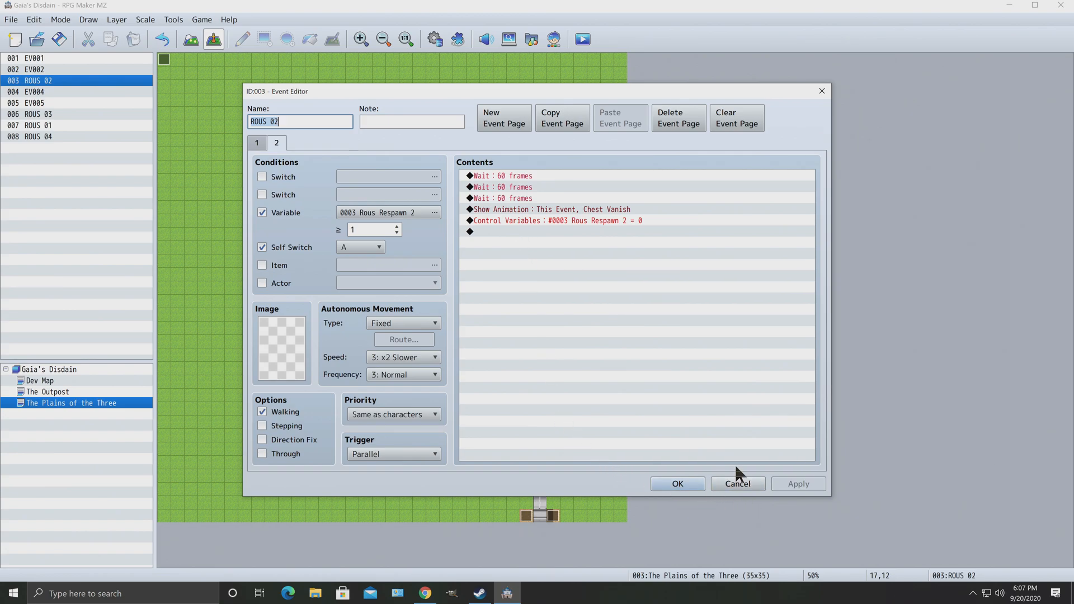
click(736, 484)
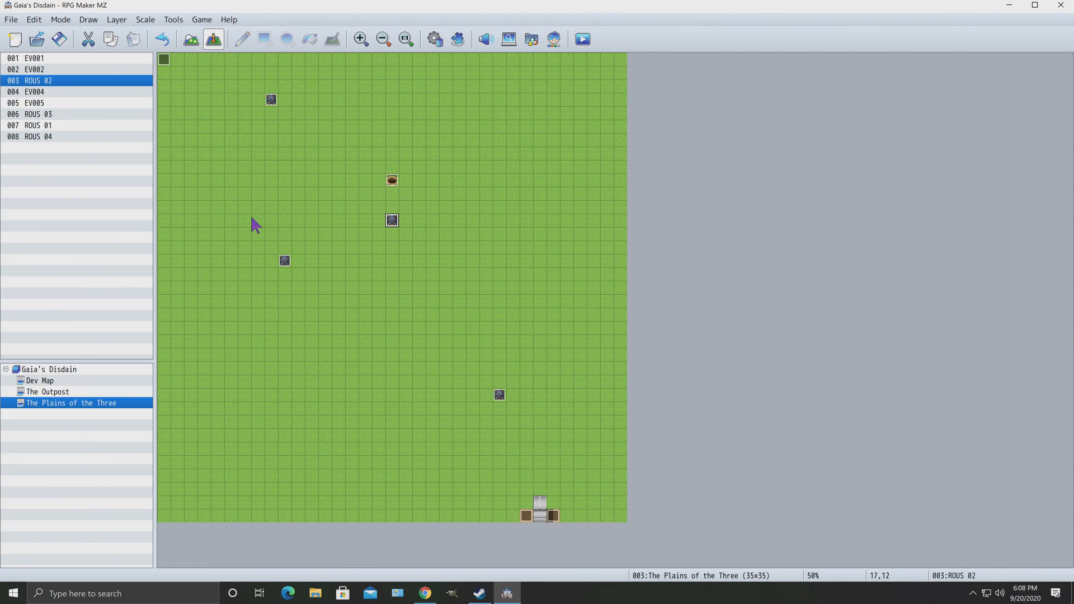
Start a playtest with a new game and walk through the wall opening to The Plains of the Three.
click(592, 40)
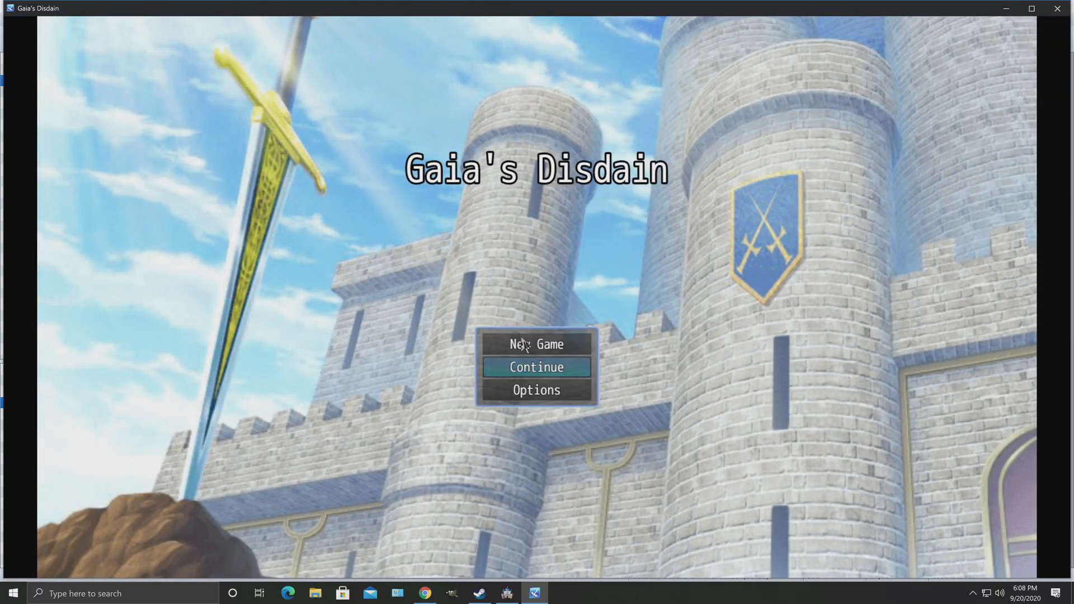
click(519, 339)
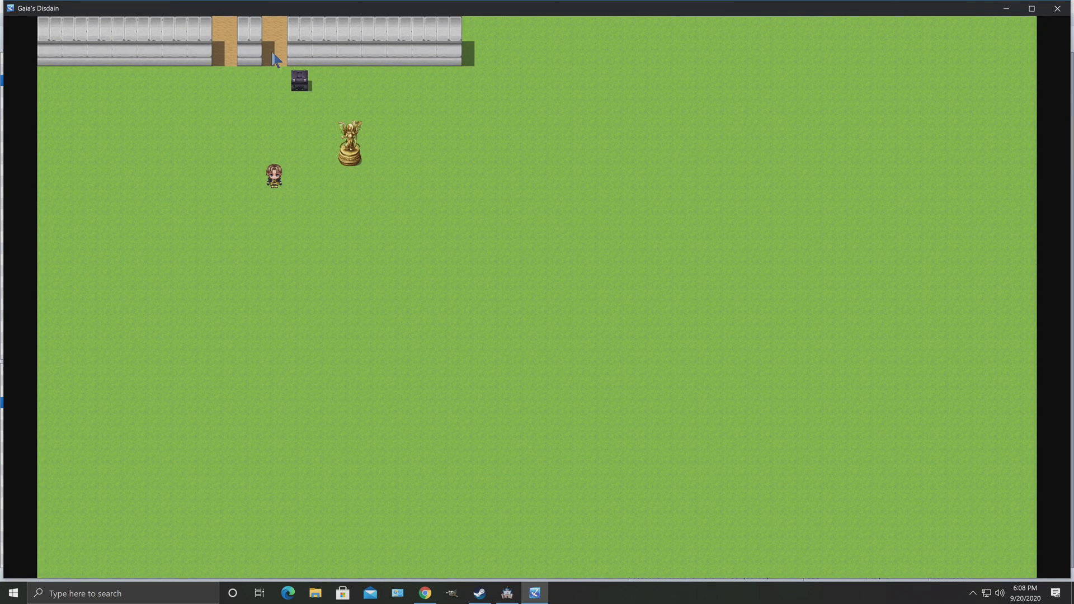
click(274, 58)
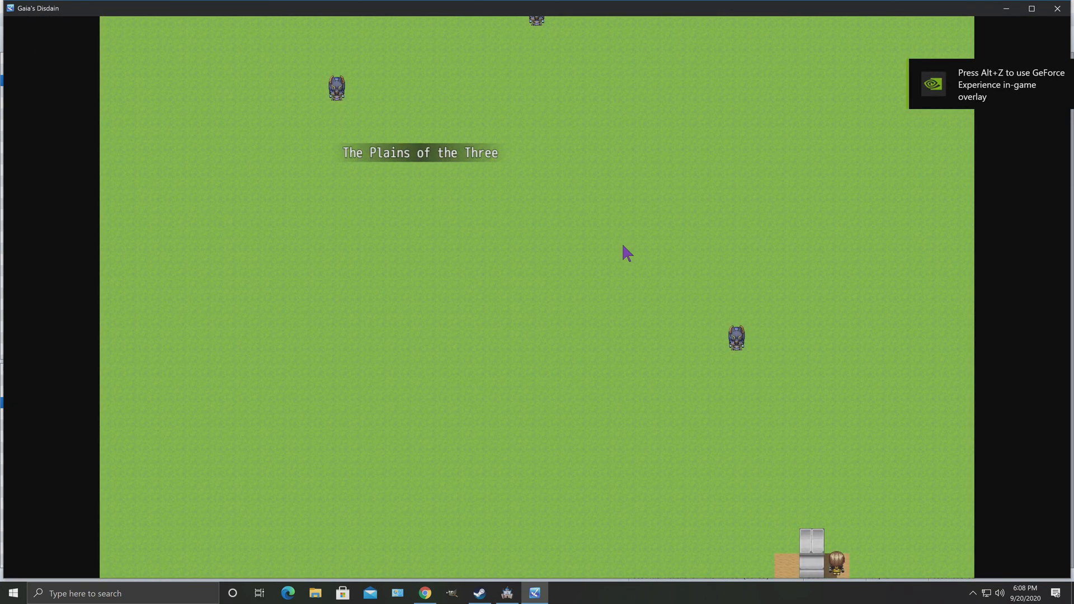
Cross the plains past the roaming ROUS and reach the rat's nest to start its boss battle.
click(625, 252)
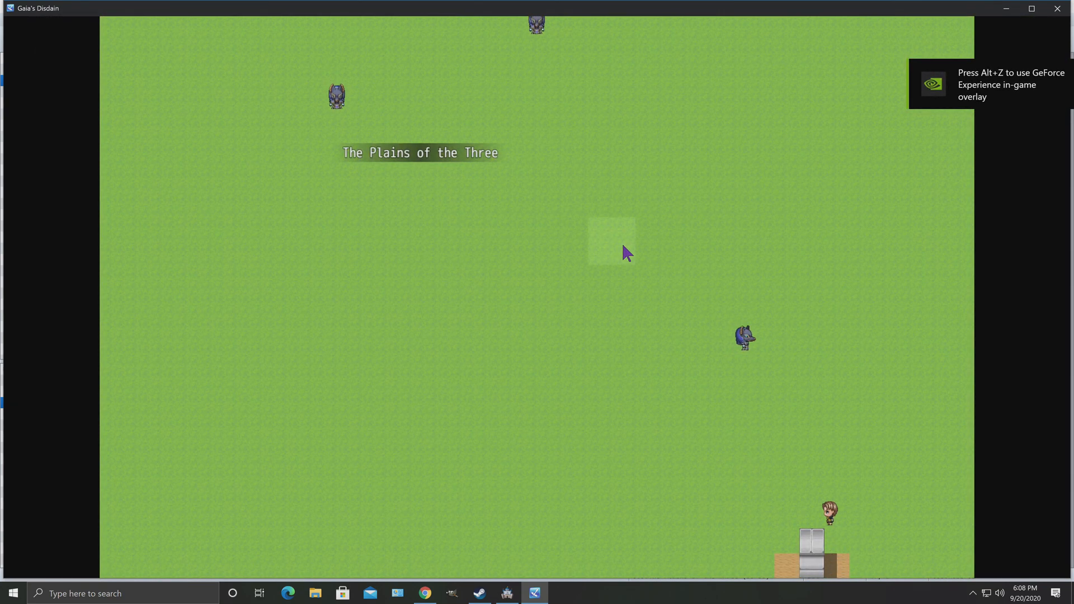
click(621, 171)
click(641, 148)
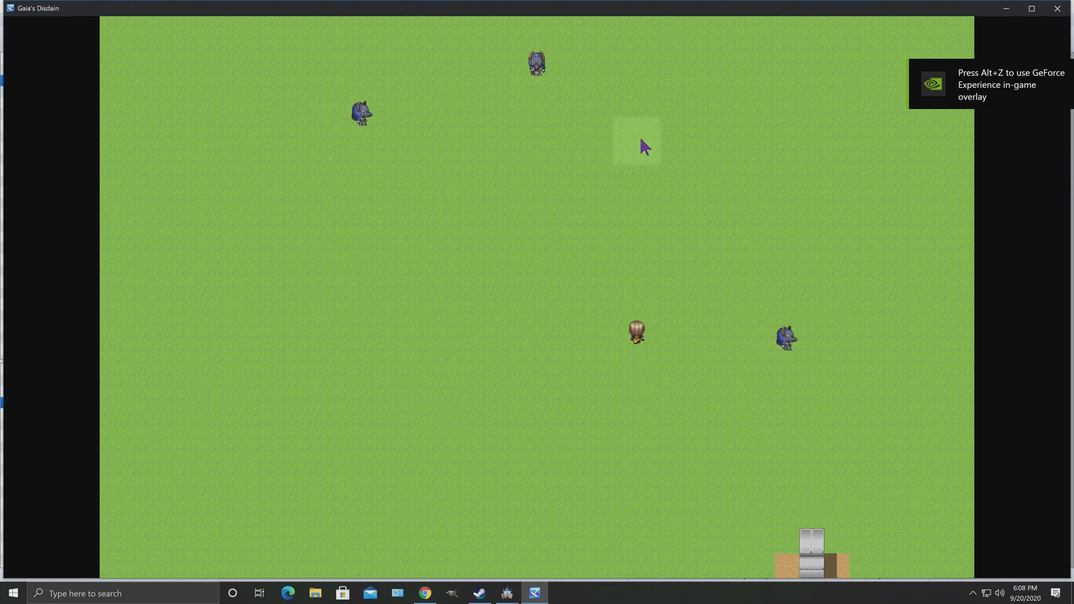
click(557, 177)
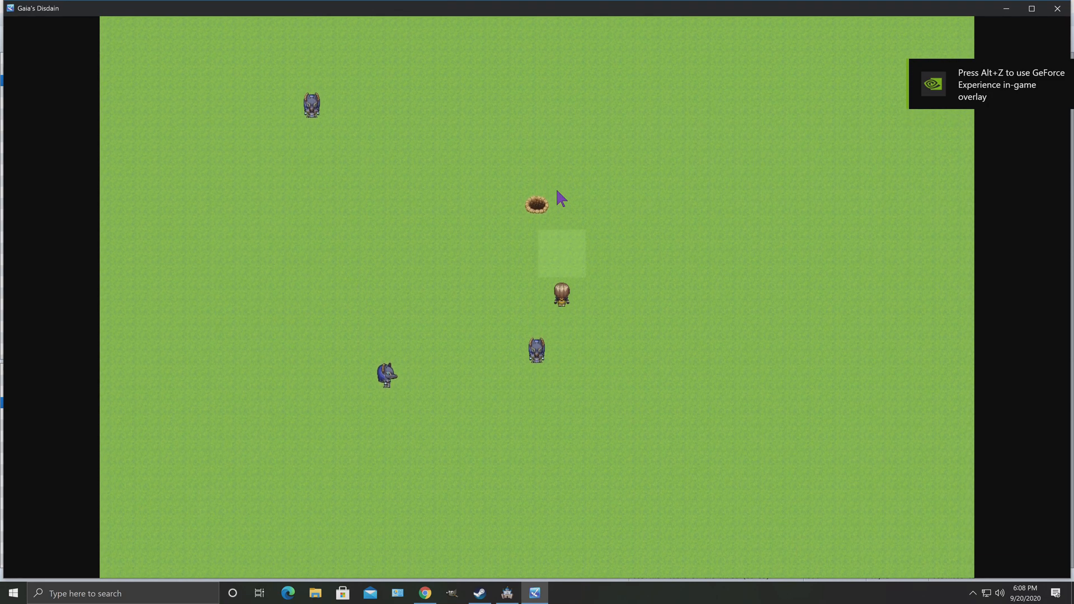
click(534, 252)
click(642, 245)
Attack Boss ROUS every round, targeting it first even after ROUS A and ROUS B join, until it is slain.
key(Return)
key(Return)
key(Return)
key(Return)
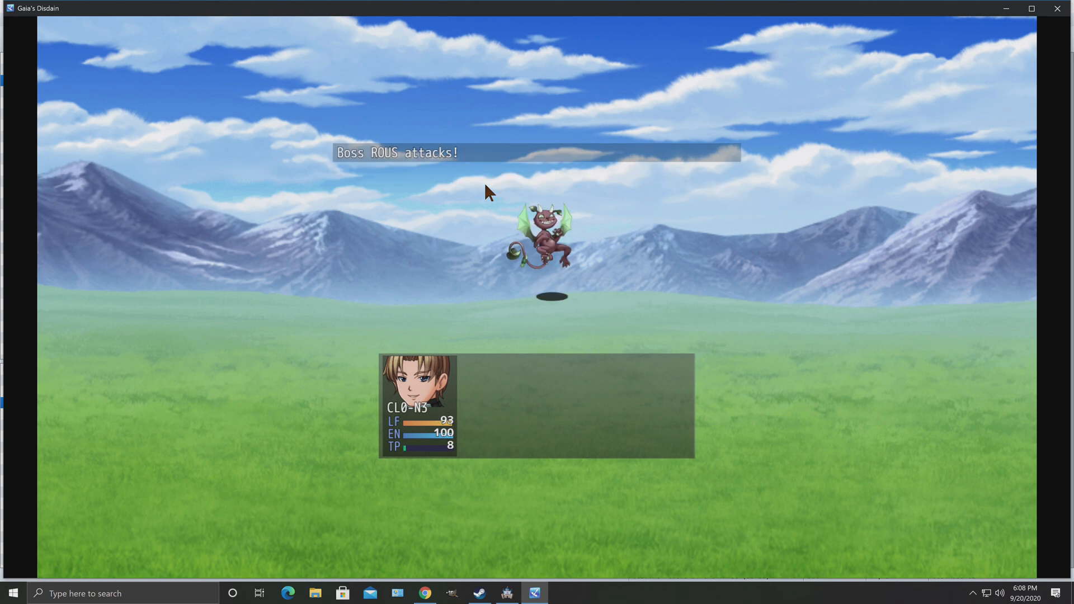
key(Return)
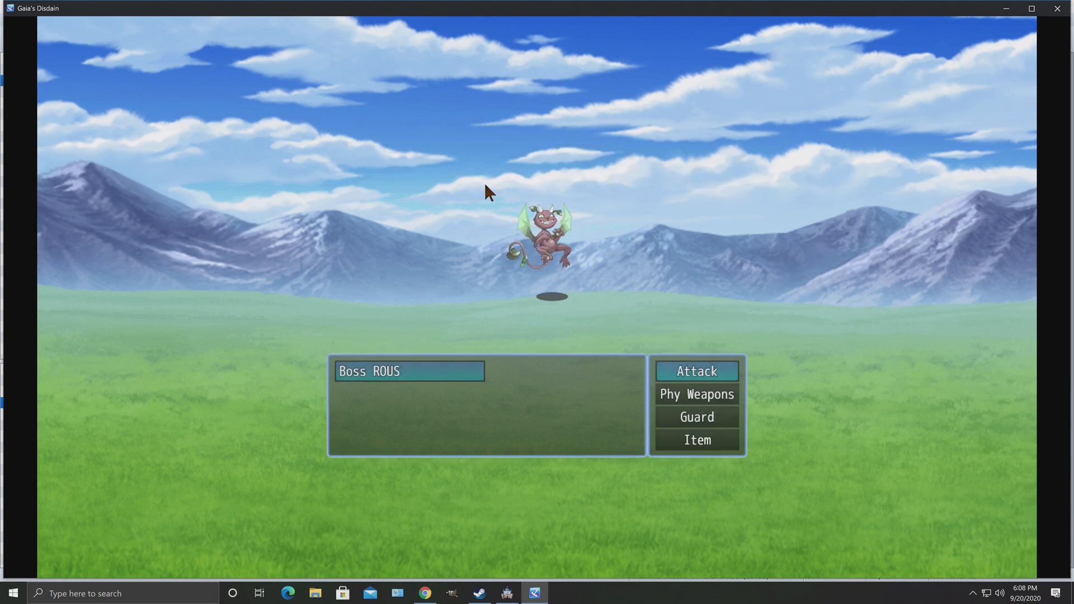
key(Return)
key(Return)
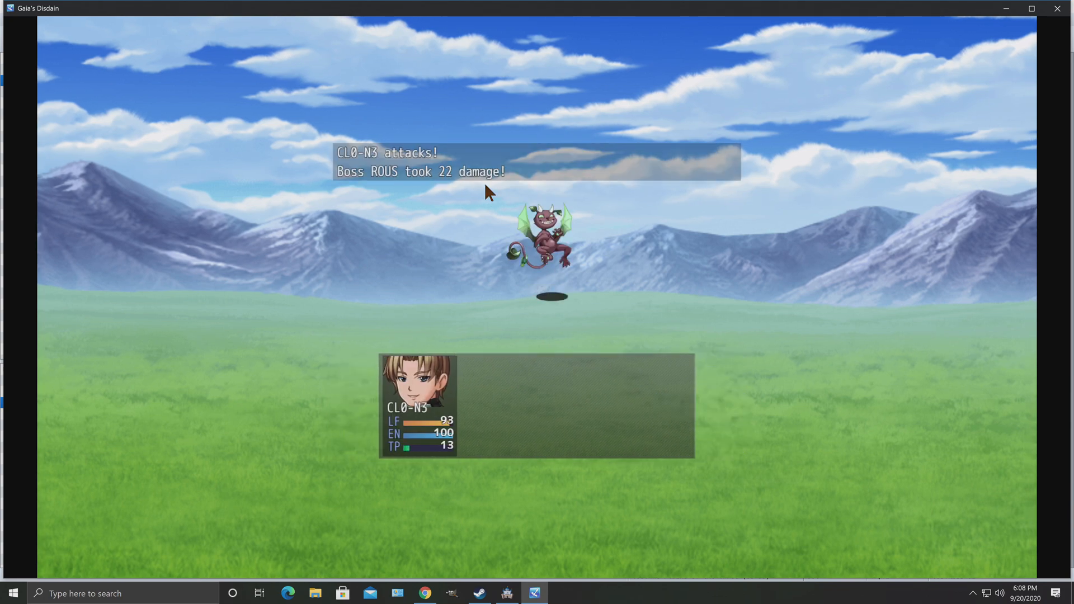
key(Return)
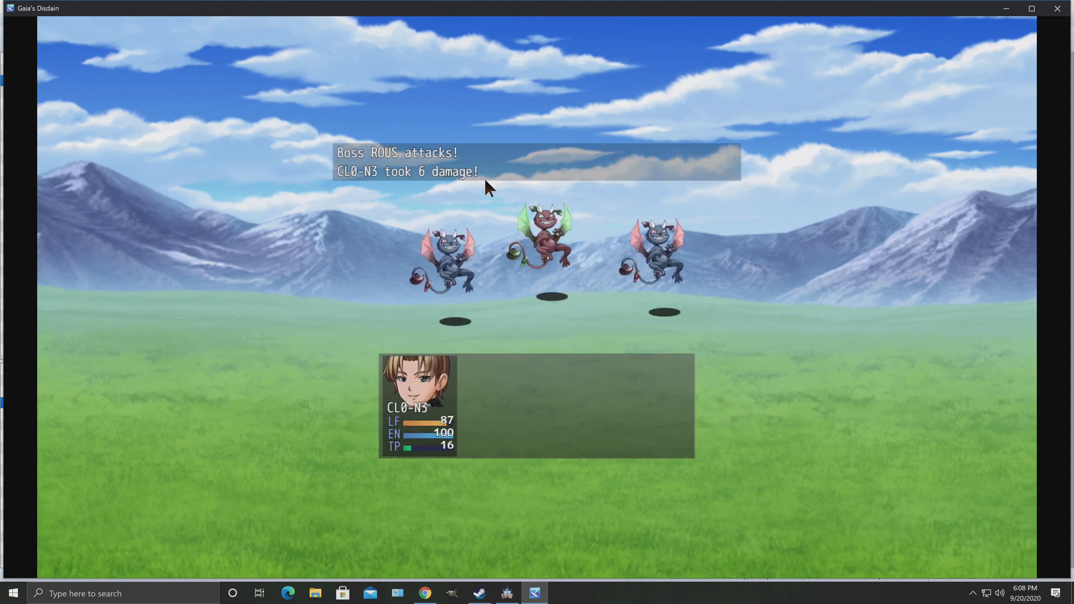
key(Return)
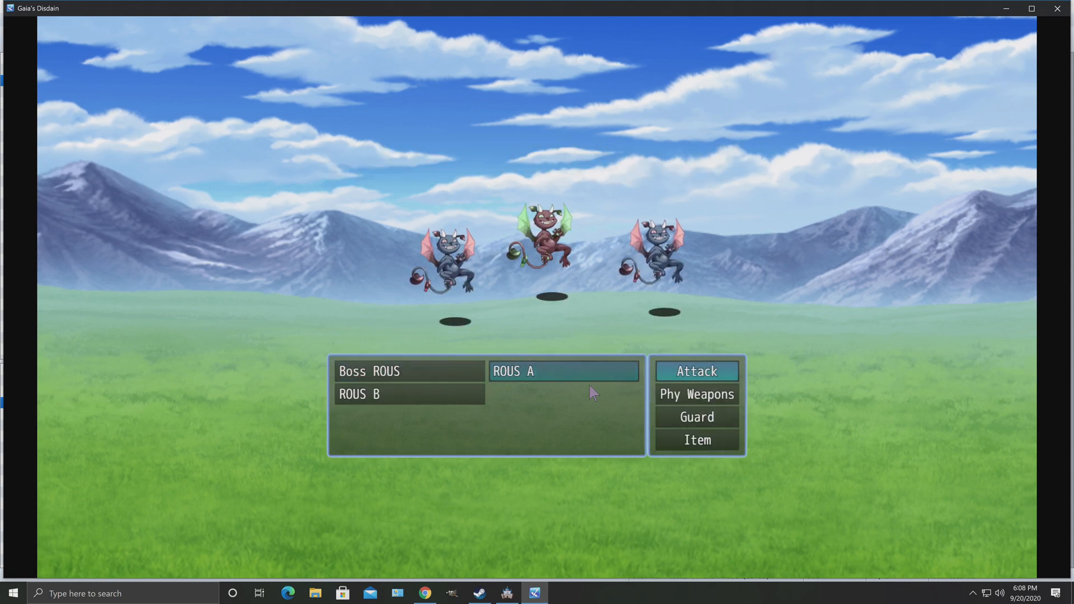
click(394, 373)
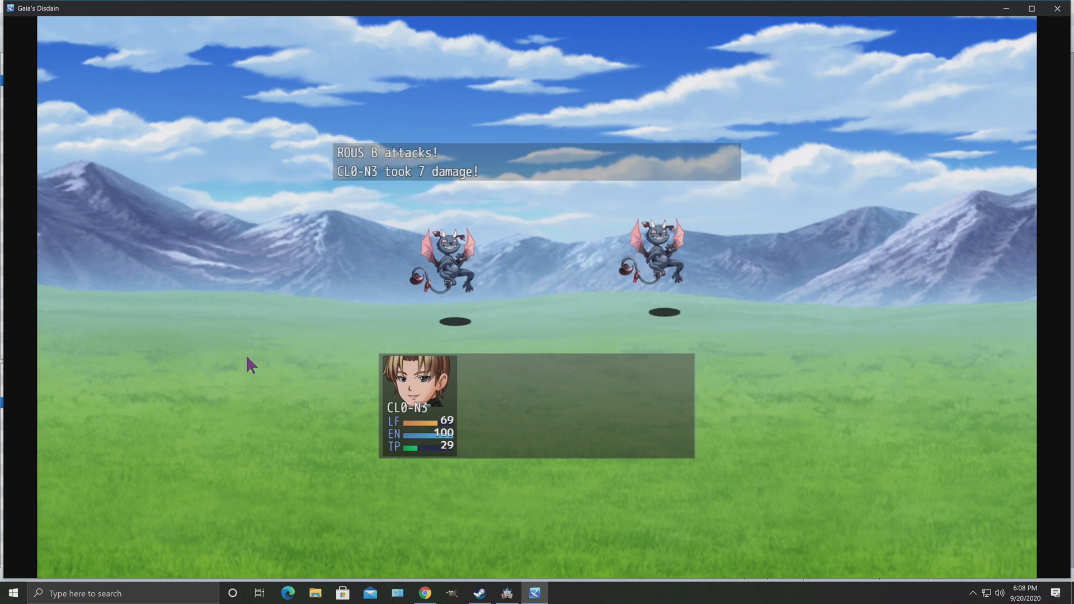
Attack ROUS A until it is slain, and finish off ROUS B with the basic Attack command.
key(Return)
key(Return)
key(Return)
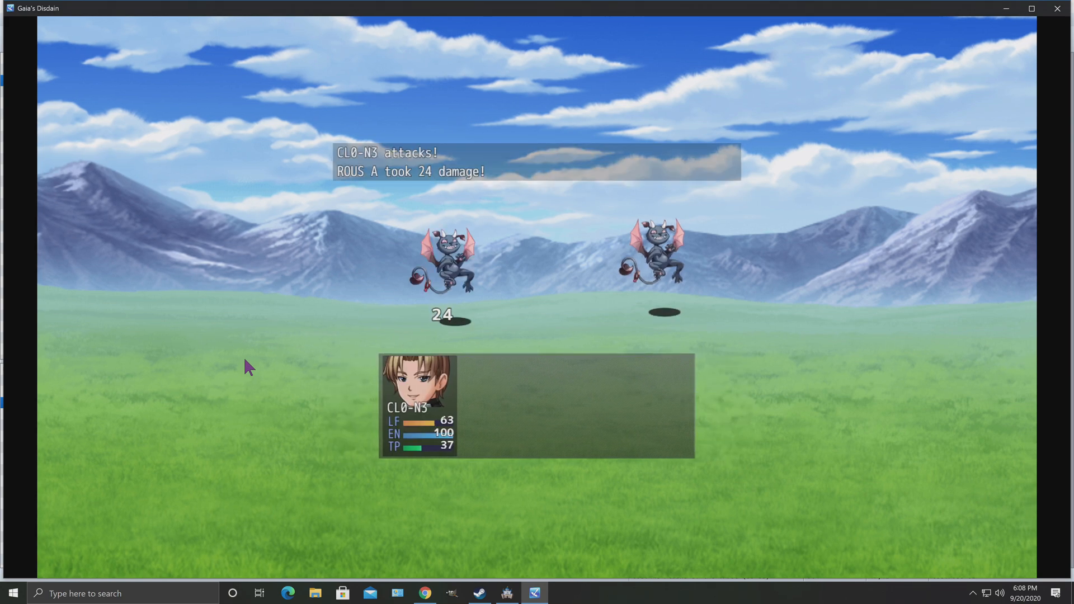
key(Return)
key(Return)
key(Return)
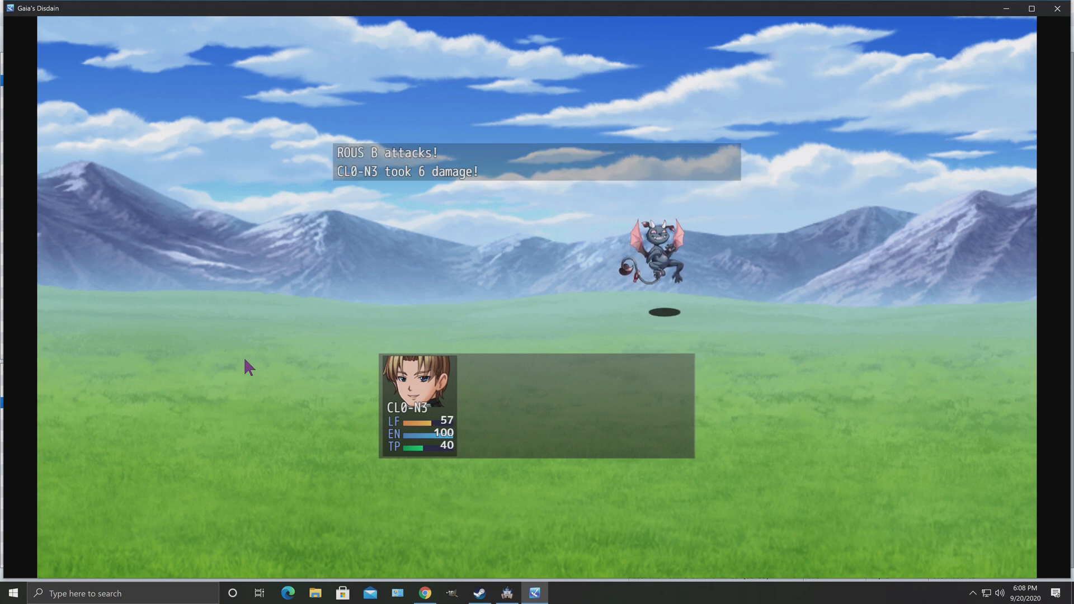
key(Return)
key(Return)
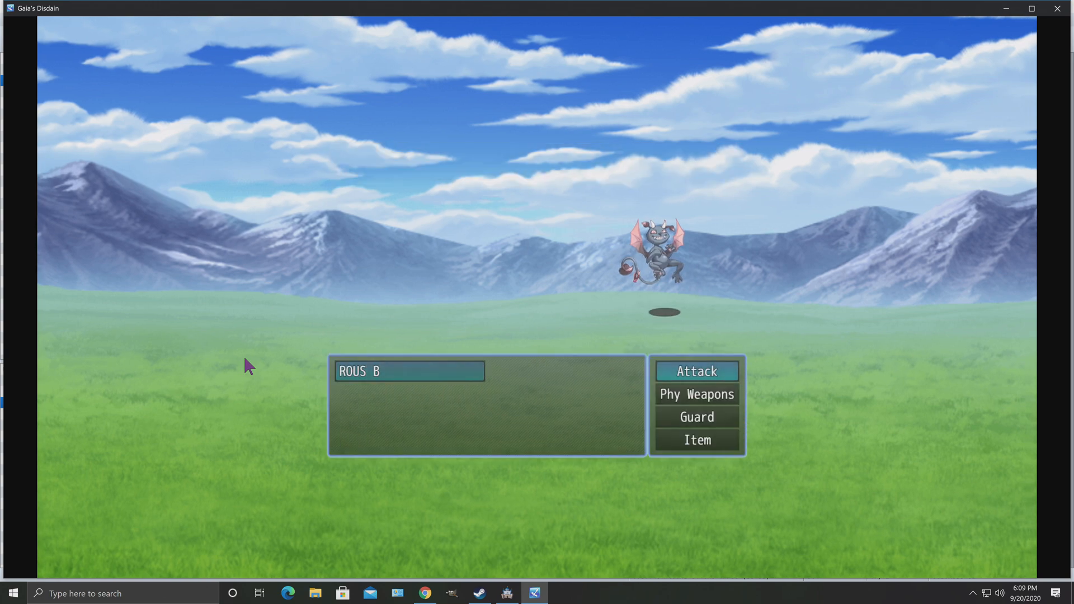
key(Return)
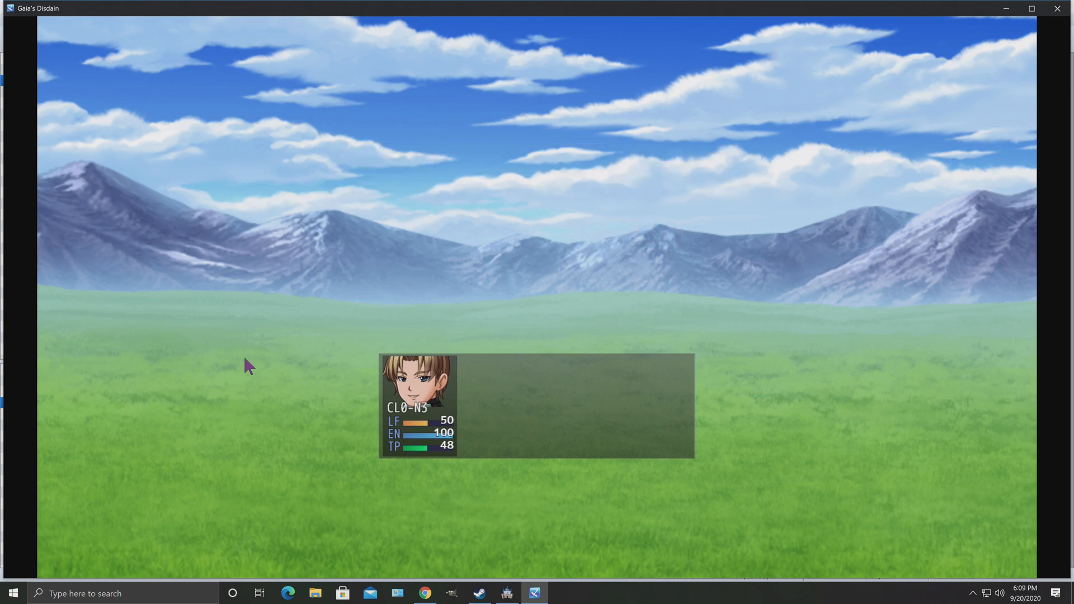
Dismiss the post-battle messages to return to the plains map, and close the playtest.
key(Return)
key(Return)
key(Return)
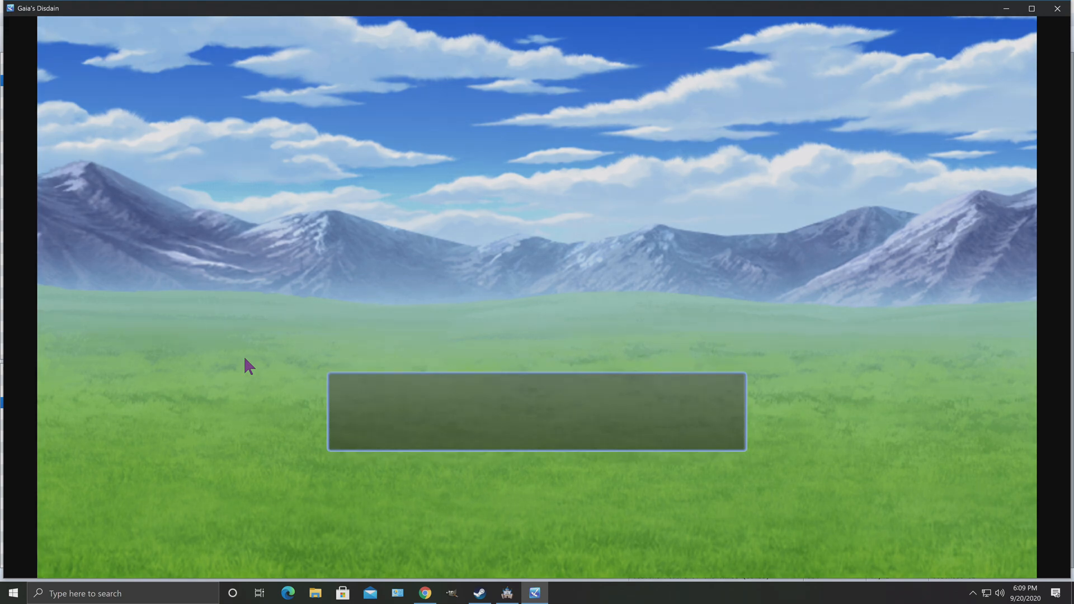
key(Return)
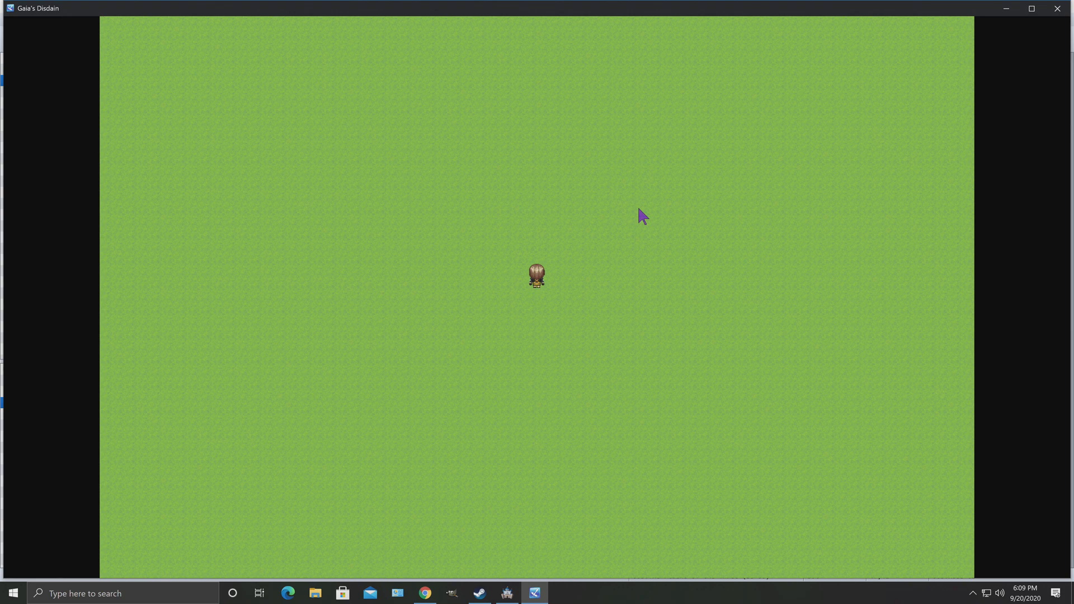
click(1057, 9)
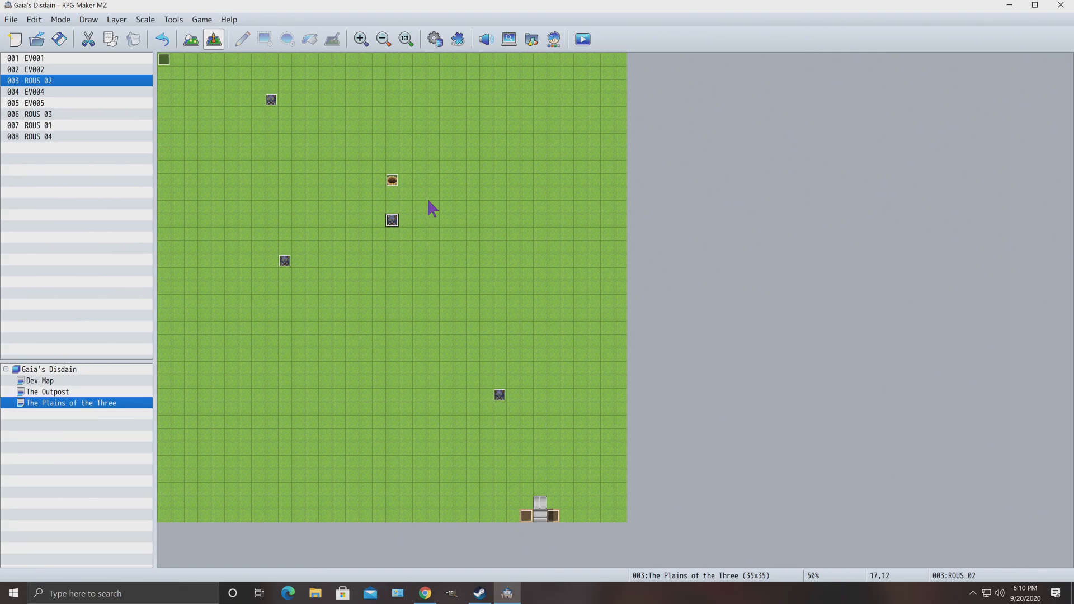
Inspect the first page of the ROUS 01 event, with its battle and respawn variable commands, and close it.
click(500, 395)
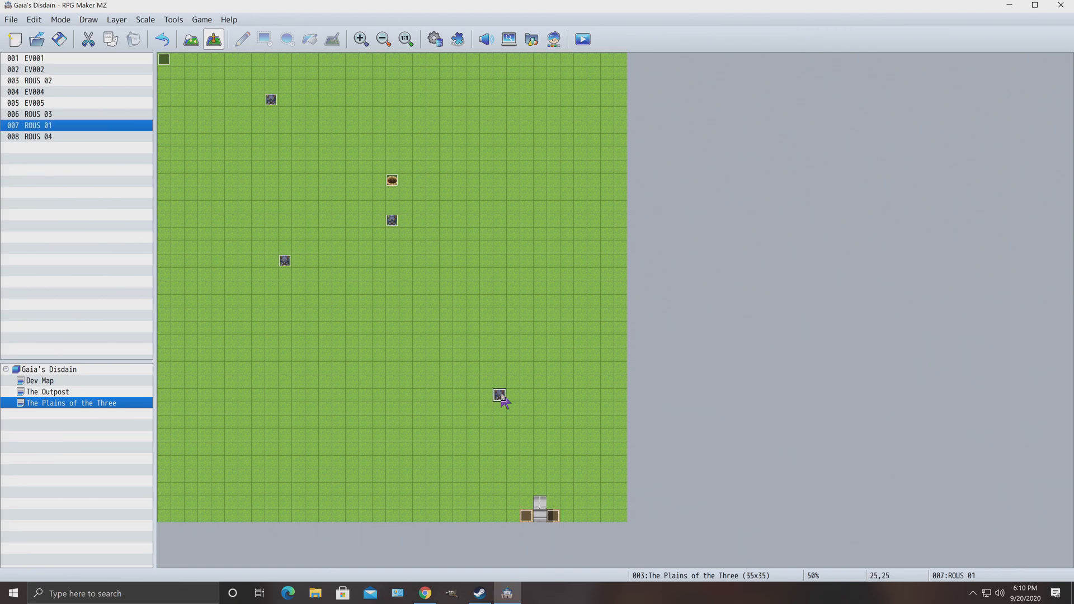
right_click(501, 396)
click(515, 399)
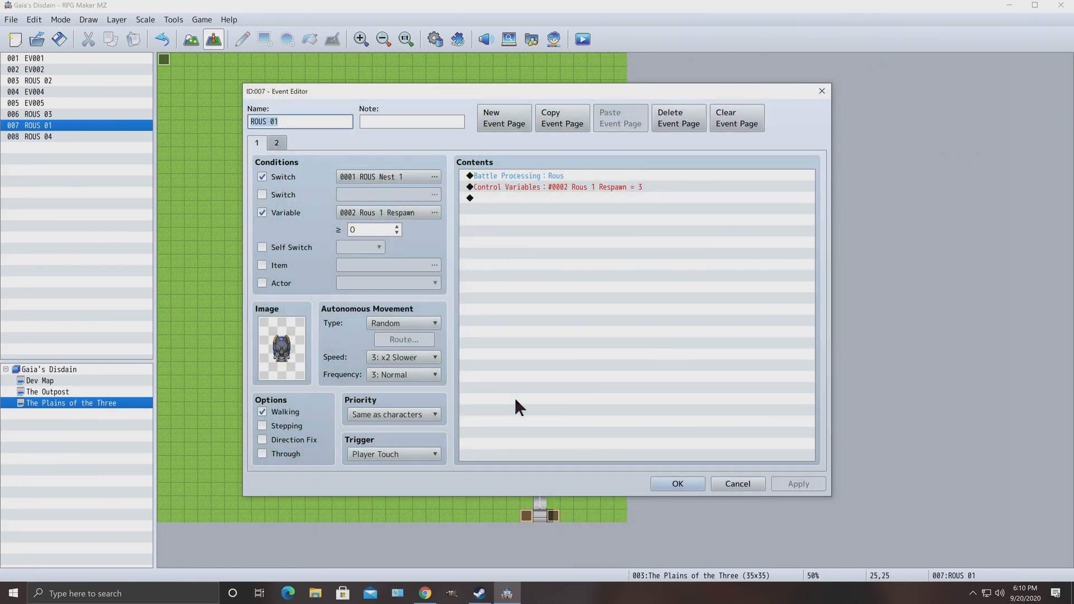
mouse_move(734, 89)
mouse_down()
mouse_move(655, 83)
mouse_move(715, 75)
mouse_move(726, 85)
mouse_up()
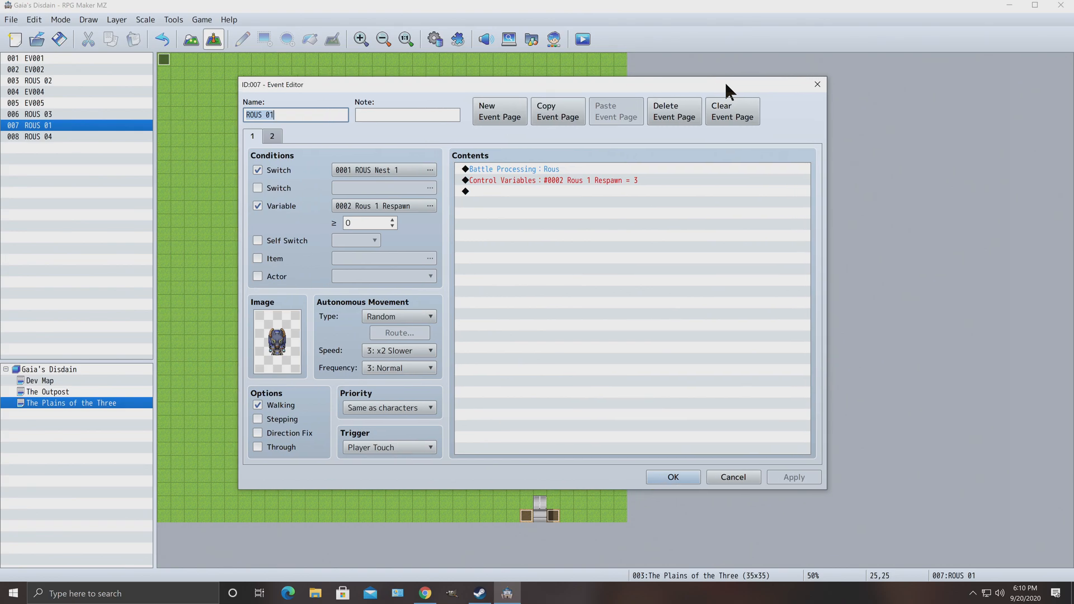
click(817, 84)
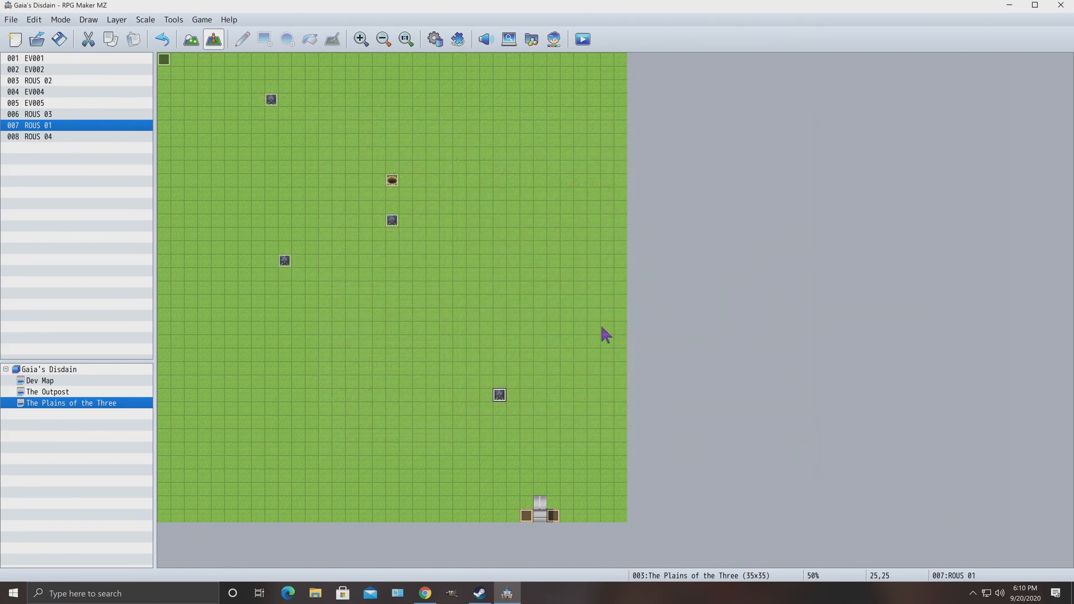
Show the ROUS enemy's database entry and examine its stats, rewards and drop items.
click(435, 40)
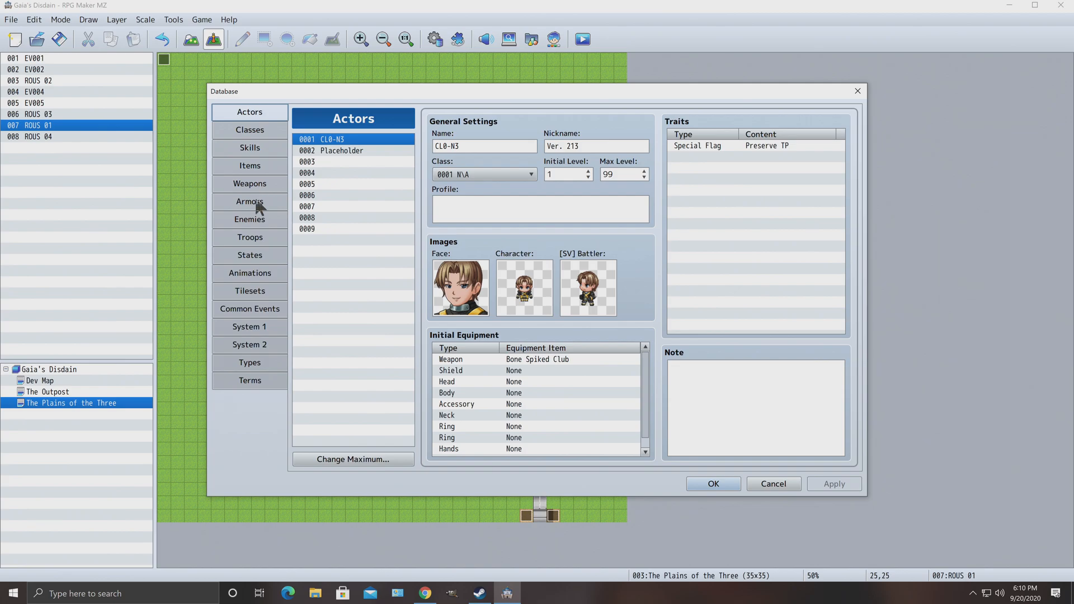
click(244, 221)
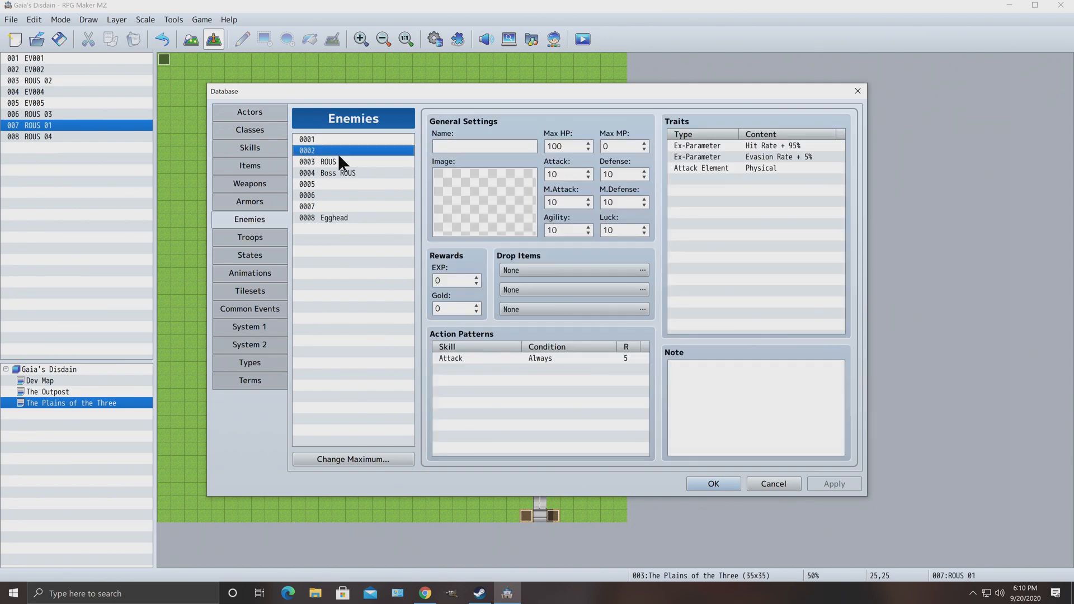
click(340, 162)
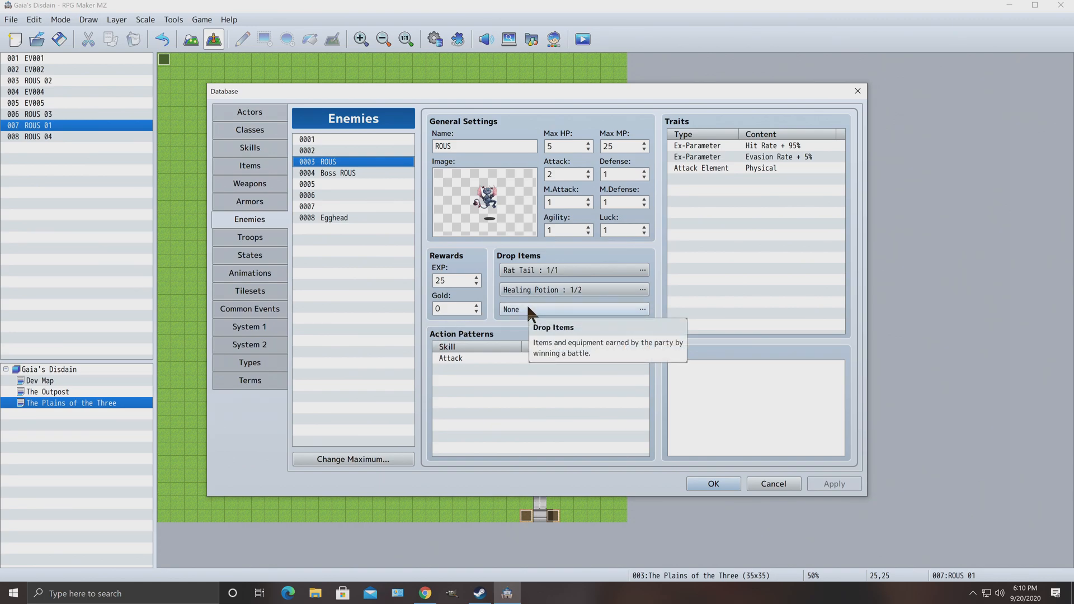
Show the Attribute Potion +1 item in the database, examine its settings and common event effect, and close the database.
click(858, 91)
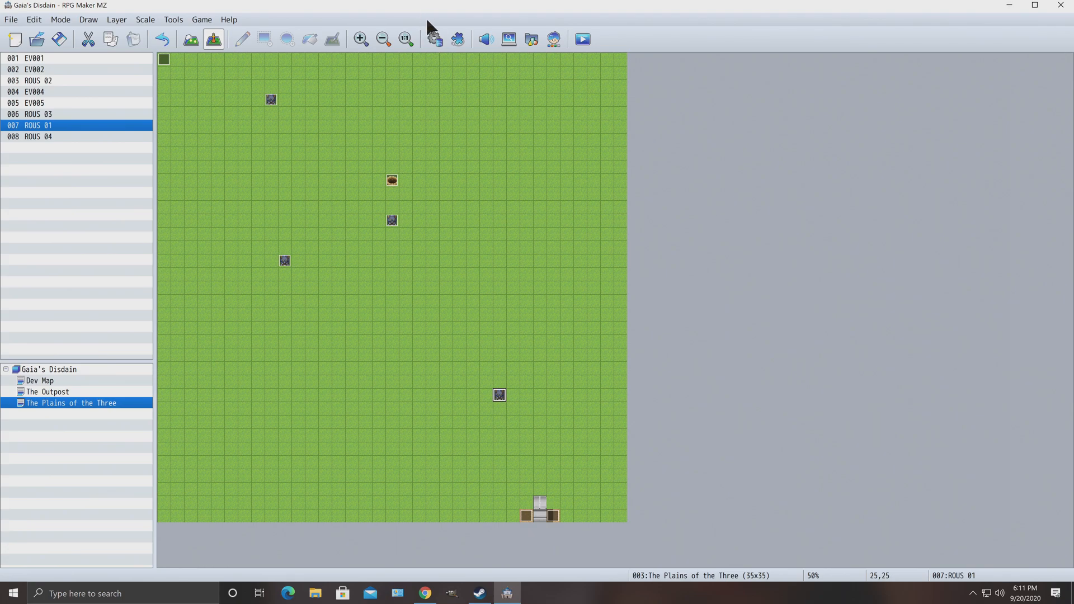
click(434, 40)
click(263, 164)
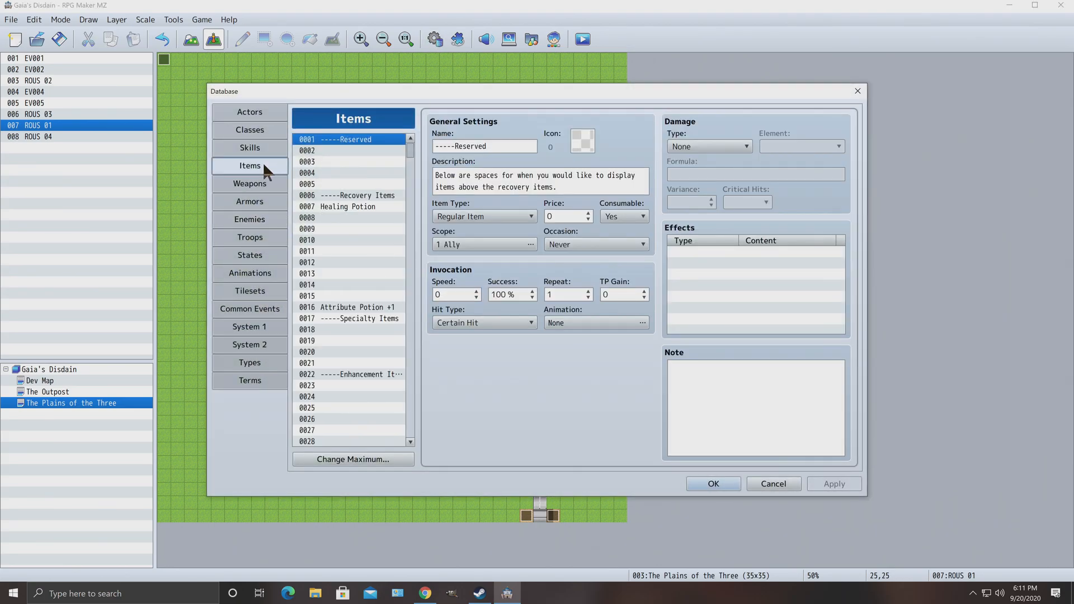
click(372, 309)
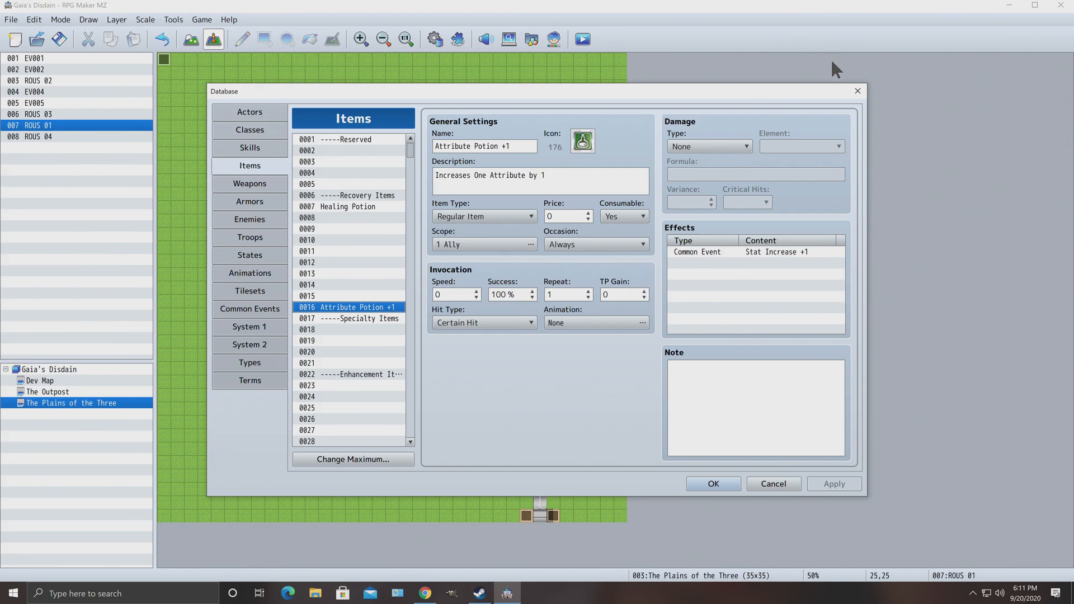
click(857, 91)
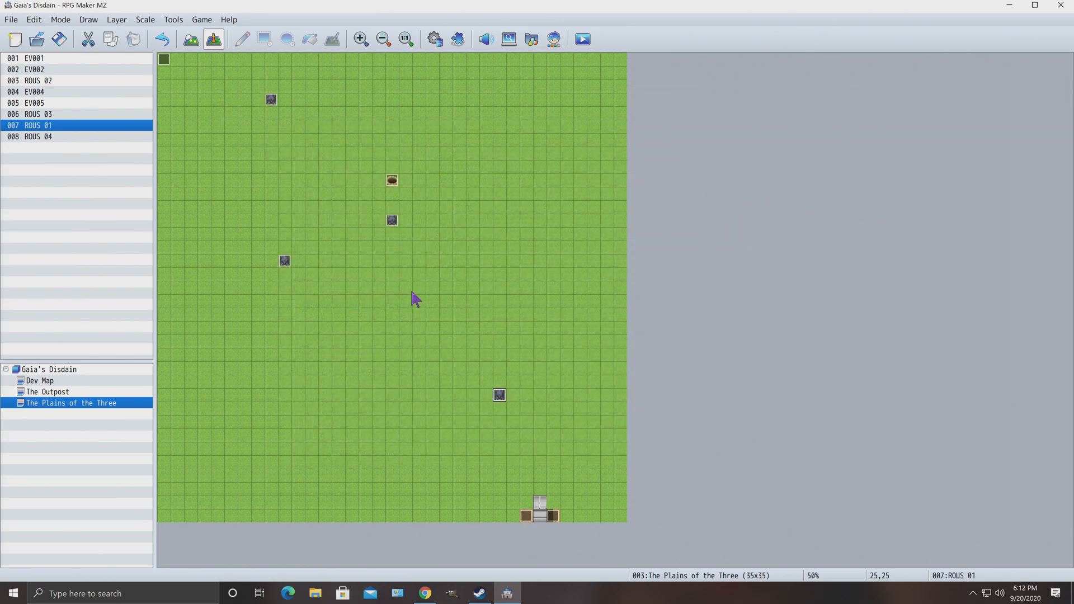
Examine the renamed status and parameter labels in the database terms, and close the database.
click(433, 42)
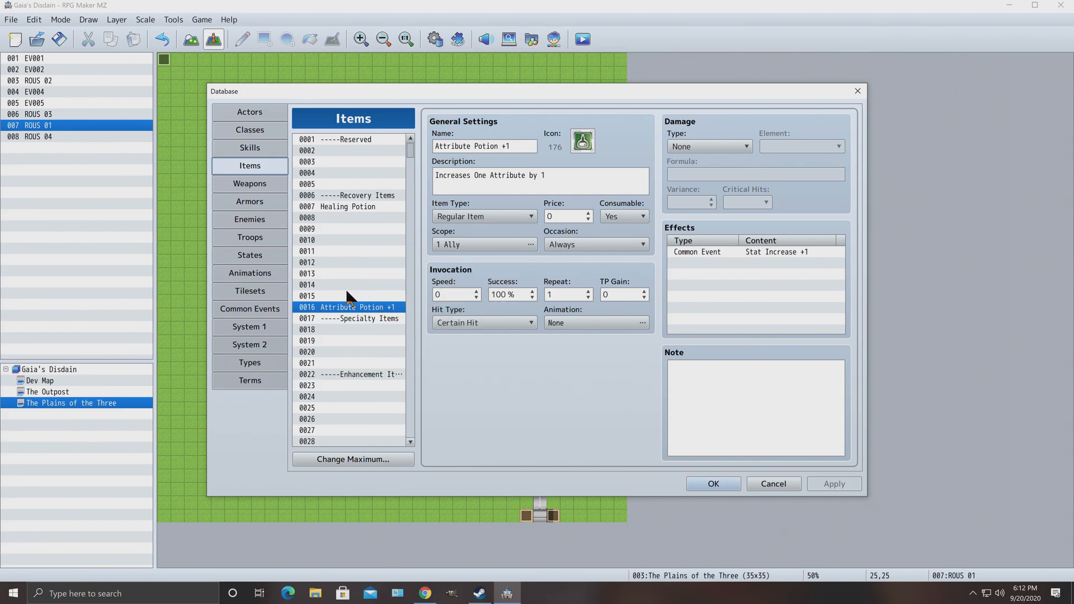
click(244, 384)
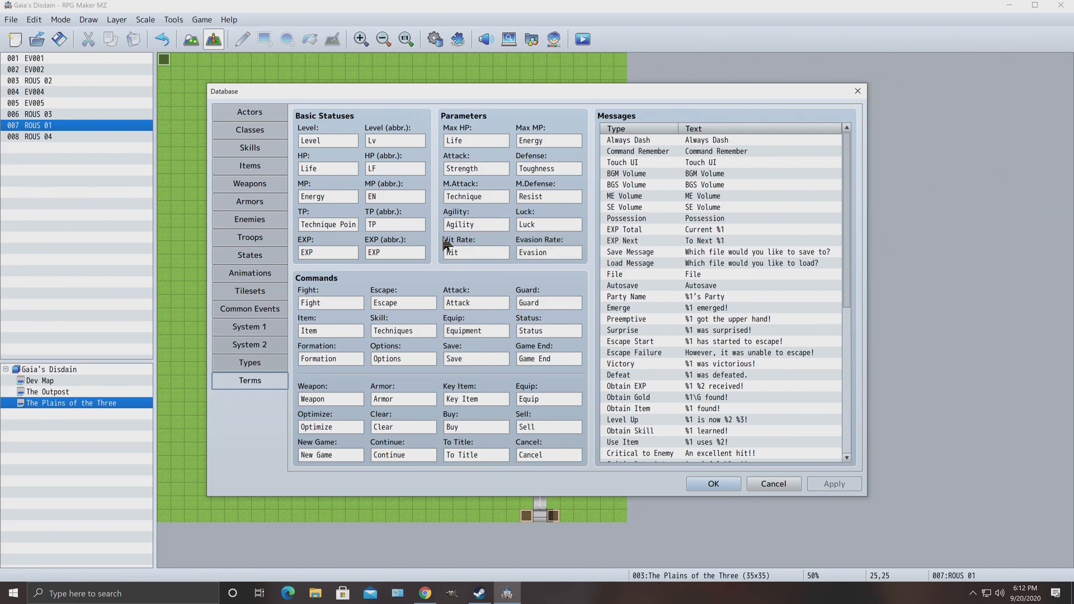
click(856, 92)
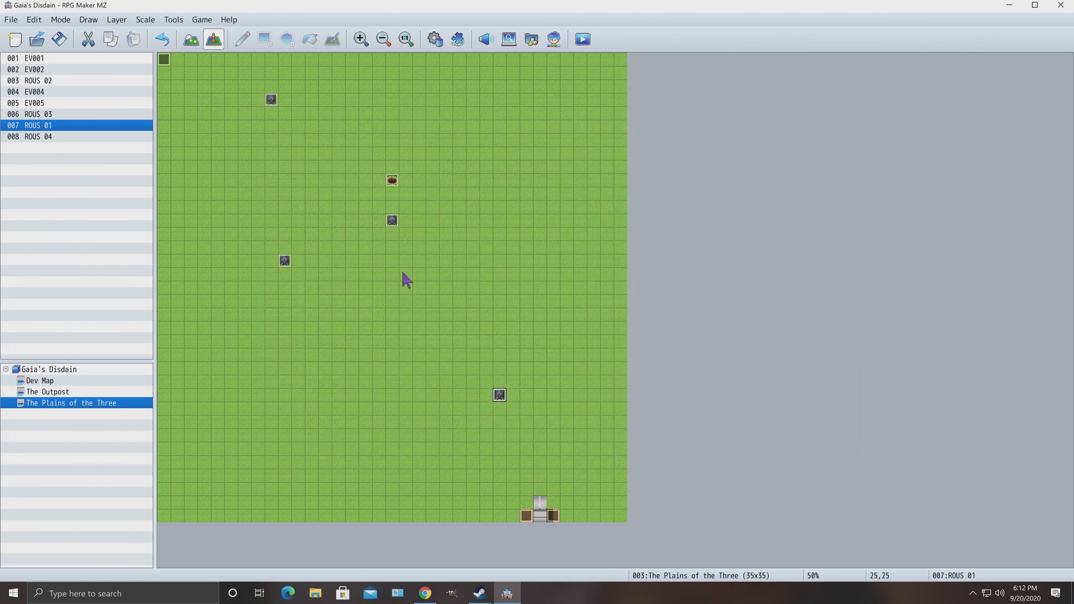
Name the empty item entry 0011 in the database Strength Potion +1.
click(435, 39)
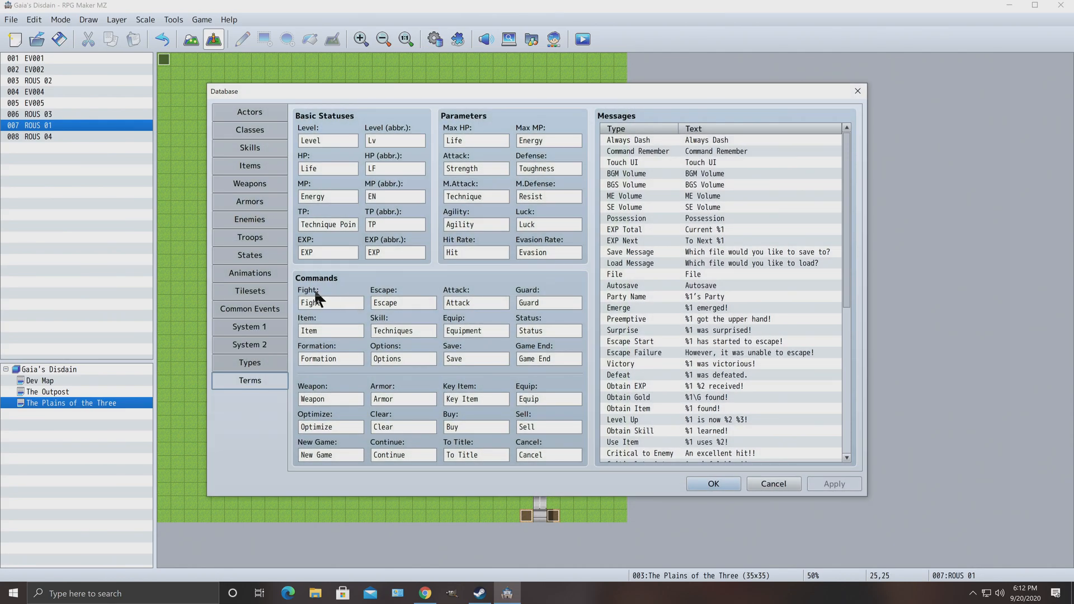
click(261, 166)
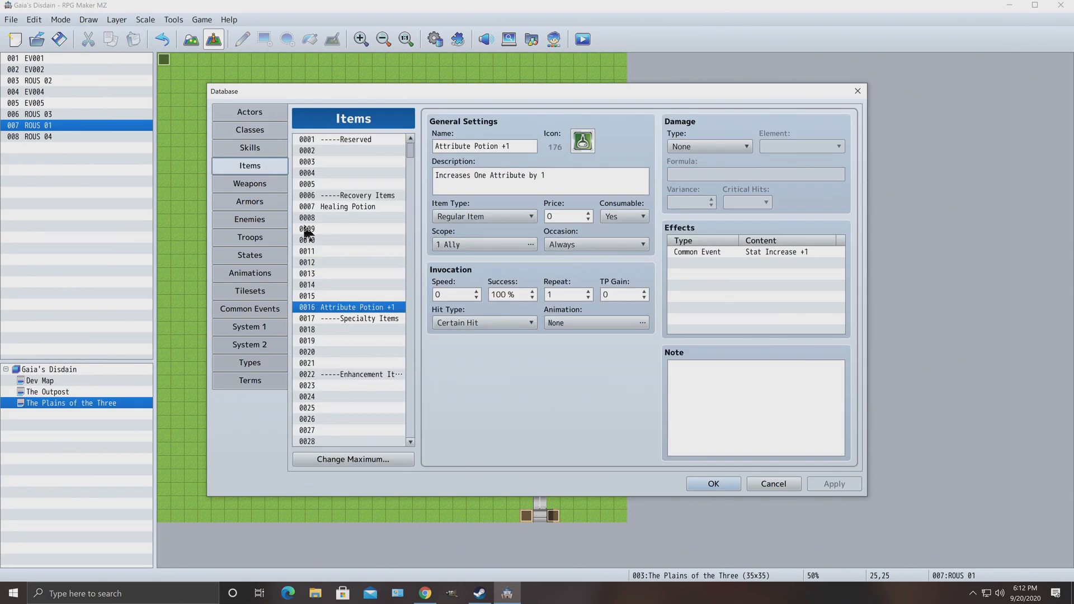
right_click(348, 307)
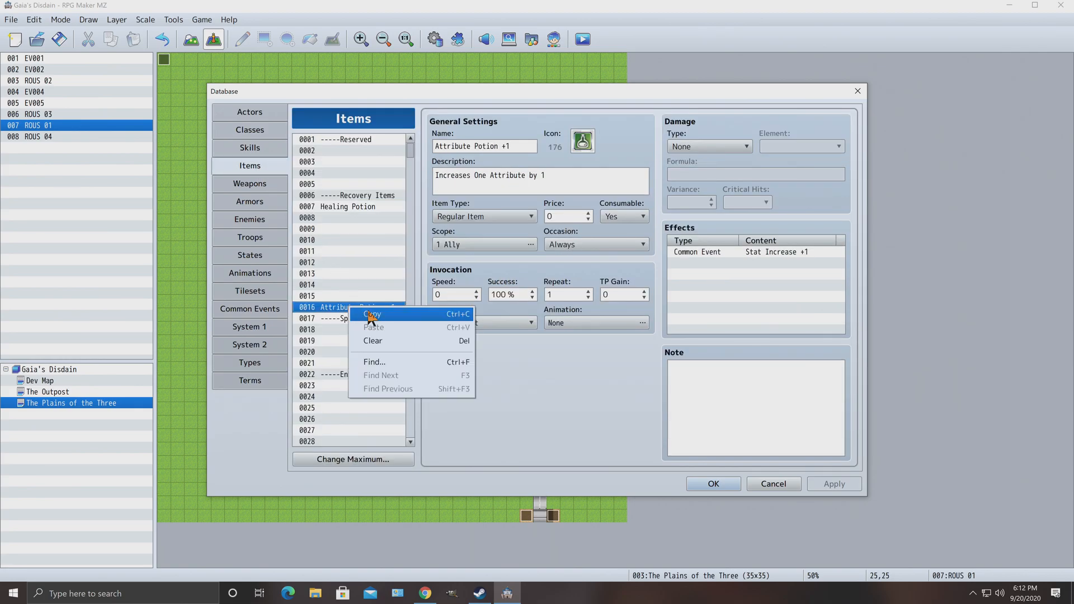
click(343, 250)
click(342, 241)
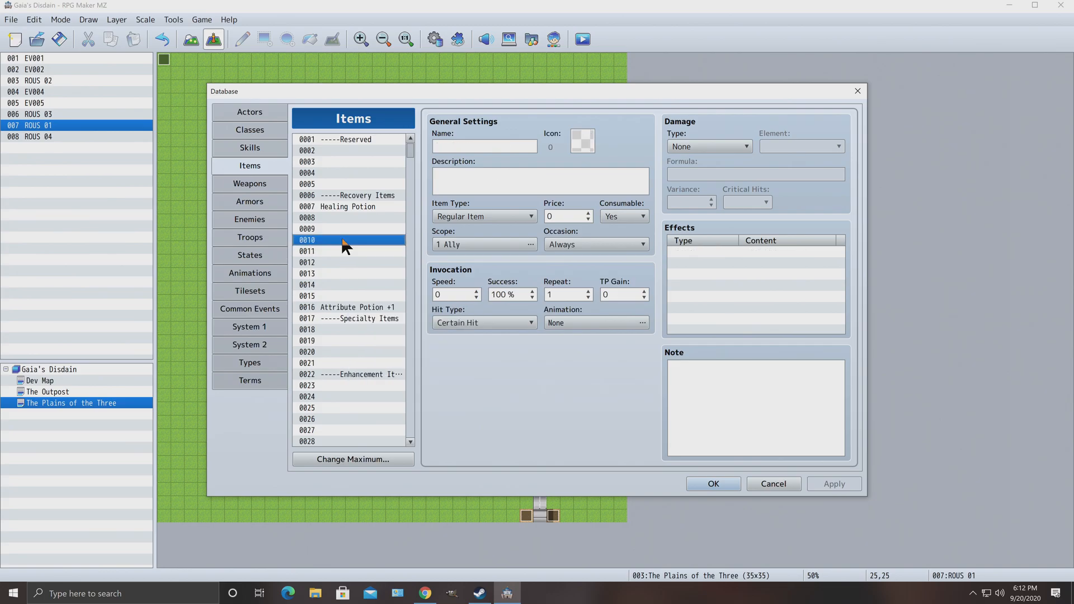
click(326, 295)
click(327, 284)
click(323, 264)
click(320, 270)
click(330, 262)
click(335, 250)
right_click(335, 249)
click(334, 248)
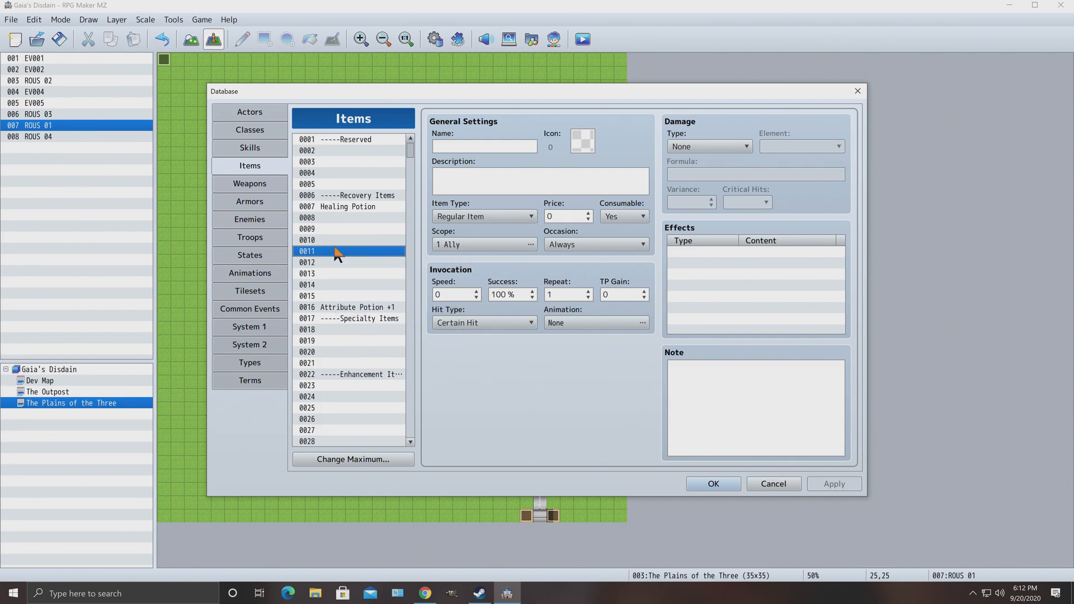
click(483, 150)
text(S)
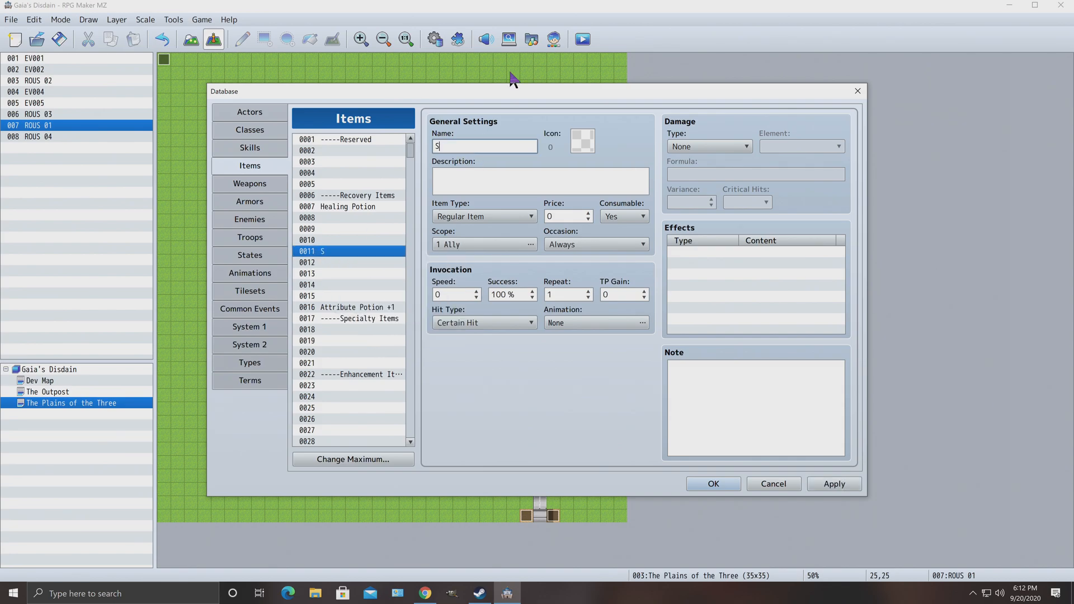
text(trength Potion)
Assign the red orb icon, number 162, to the Strength Potion +1 item.
click(574, 137)
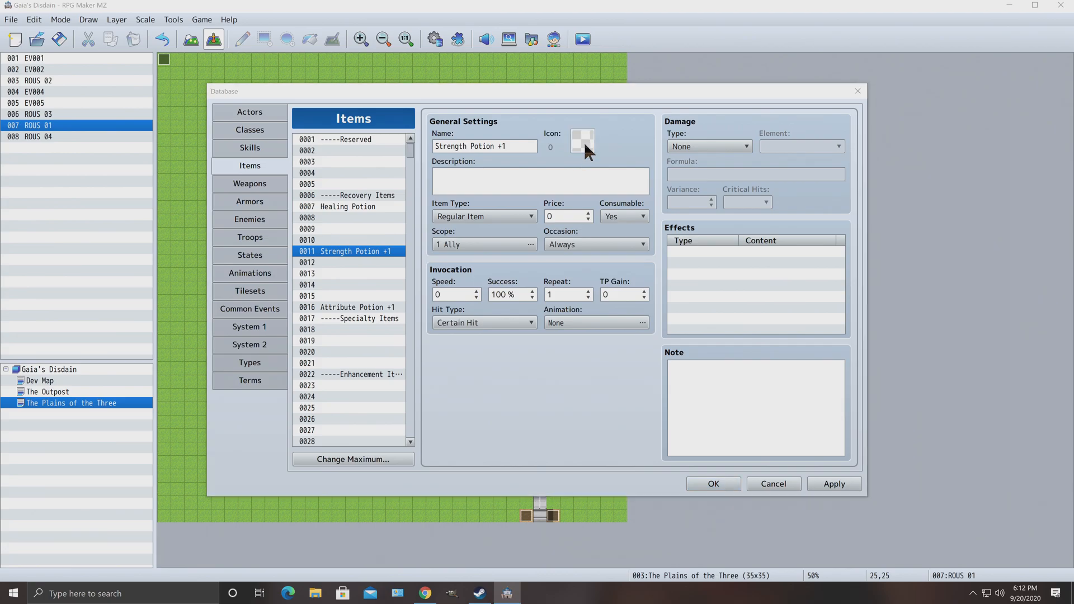
double_click(582, 142)
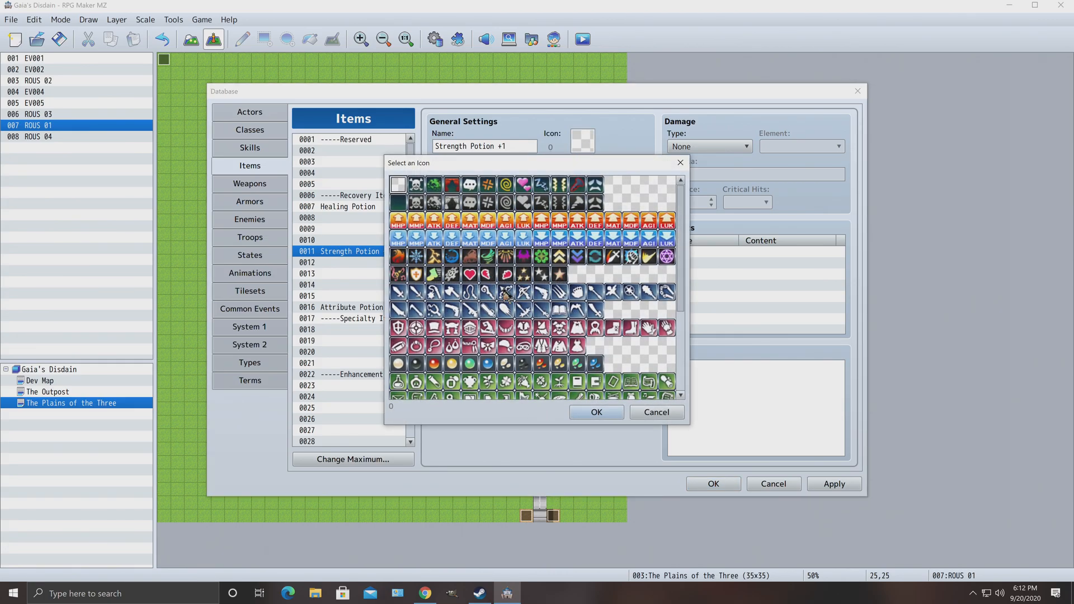
scroll(506, 292, down, 2)
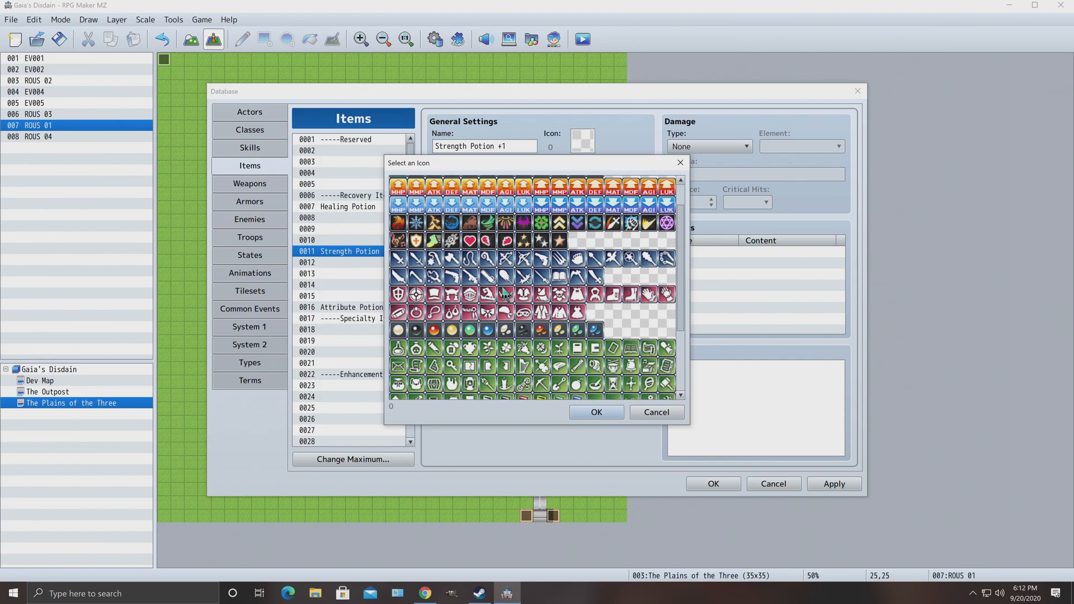
click(435, 334)
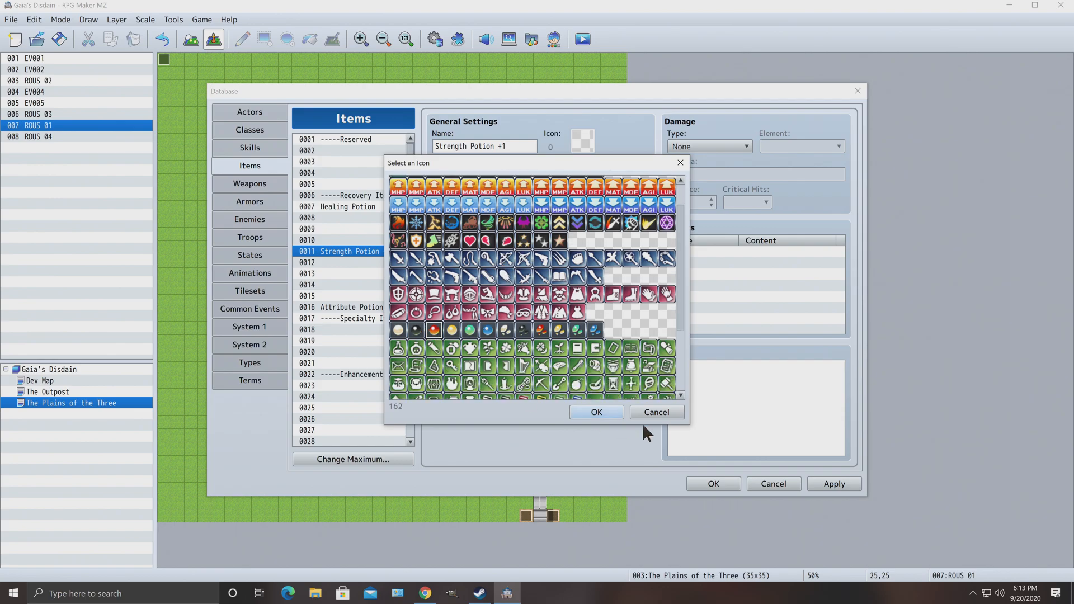
click(615, 411)
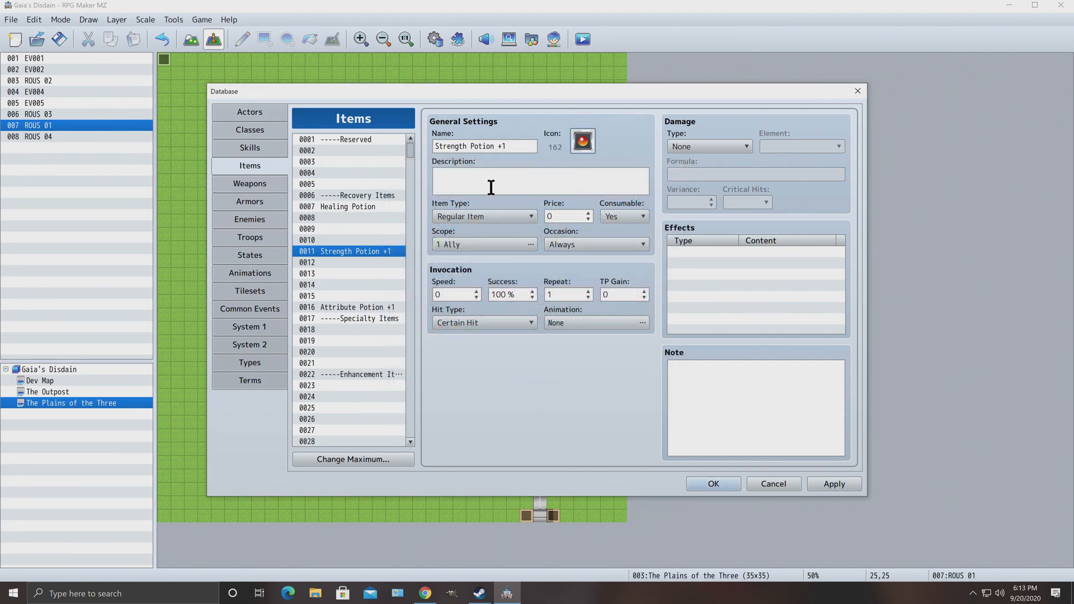
Set the Strength Potion +1 item's scope to The User, and save the database changes.
click(712, 147)
click(716, 160)
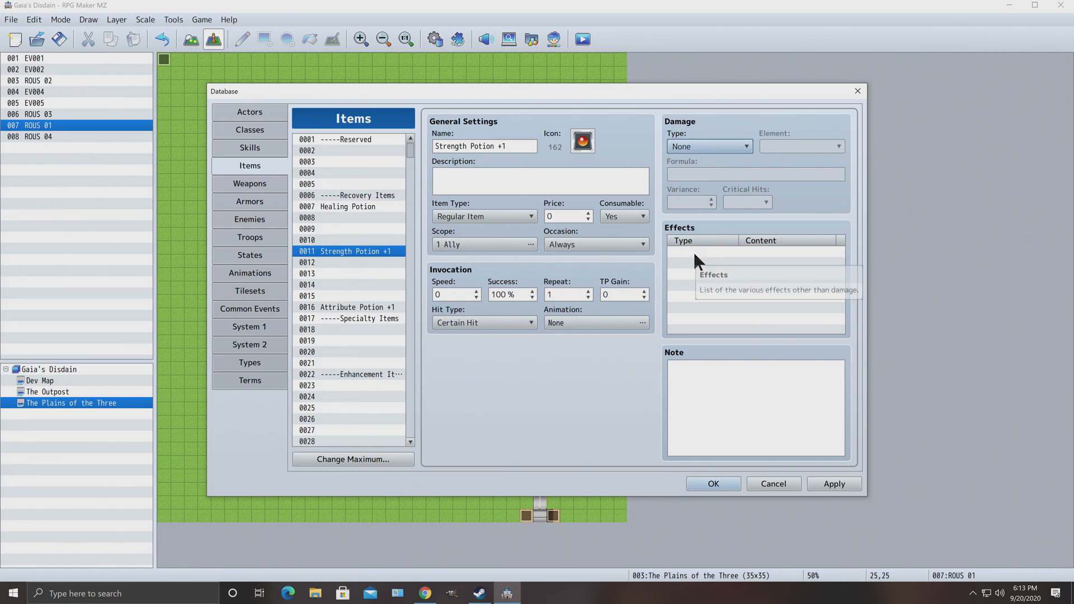
click(516, 217)
click(515, 214)
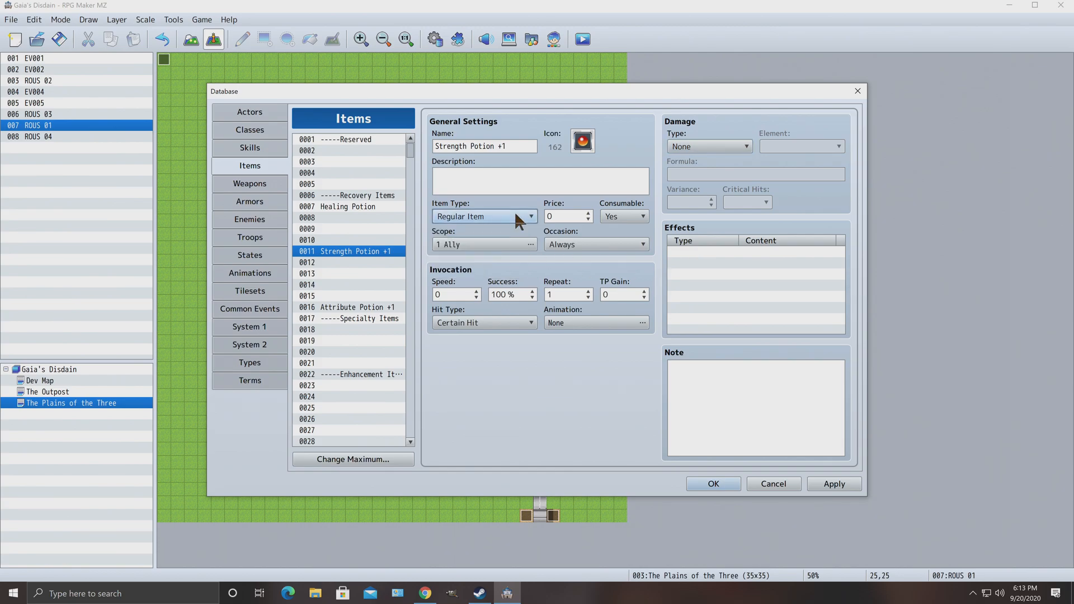
click(491, 244)
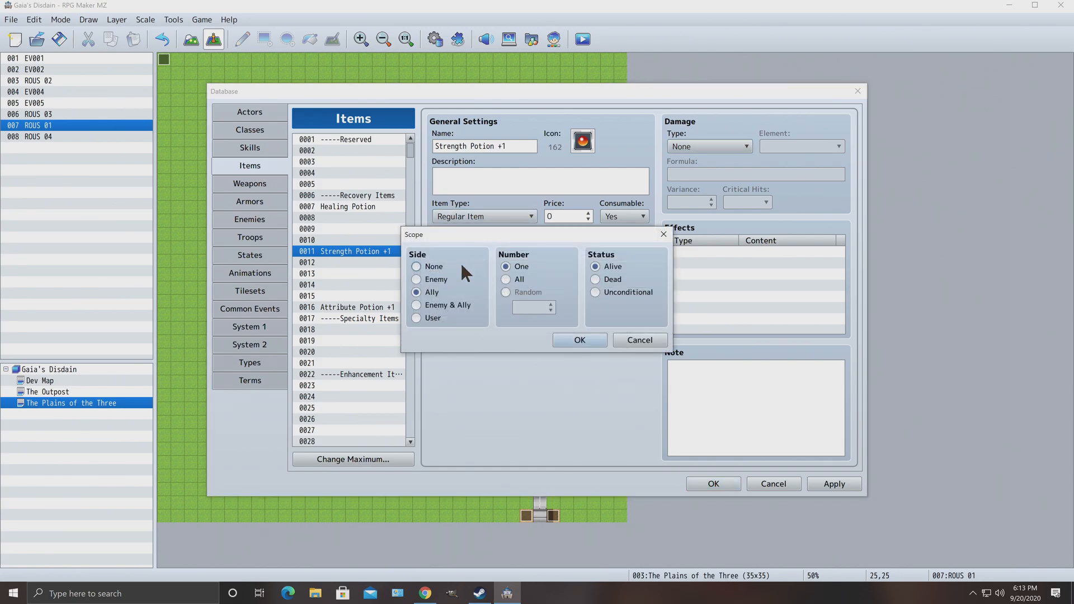
click(416, 317)
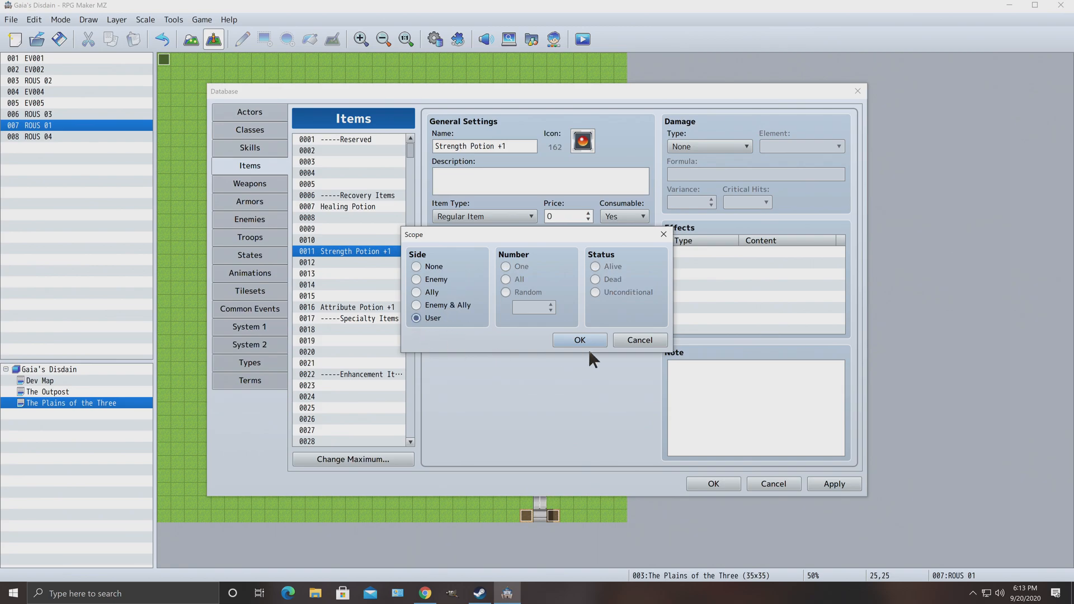
click(582, 340)
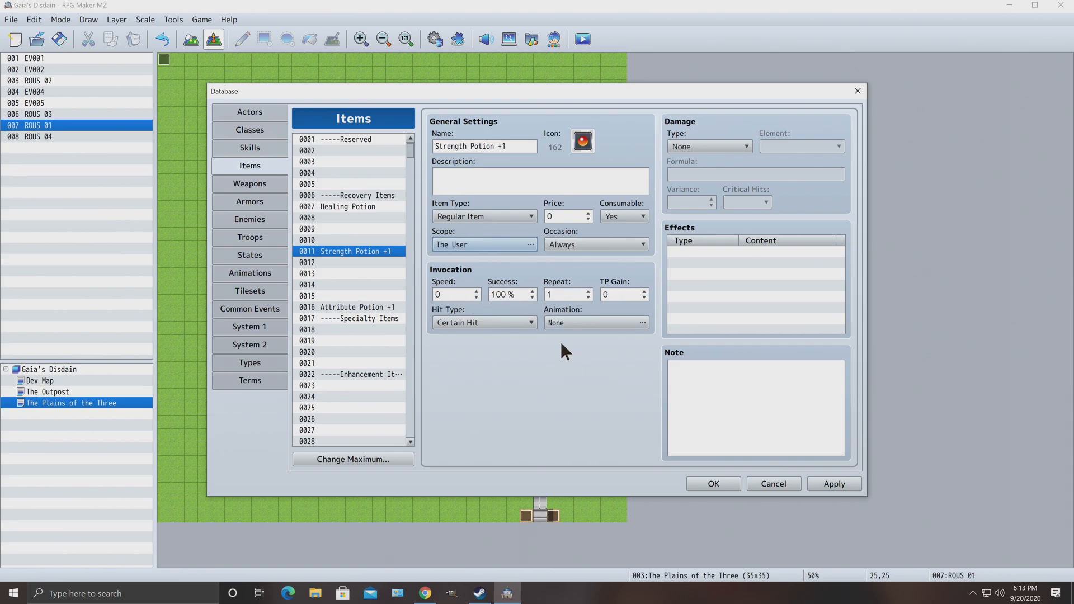
click(839, 485)
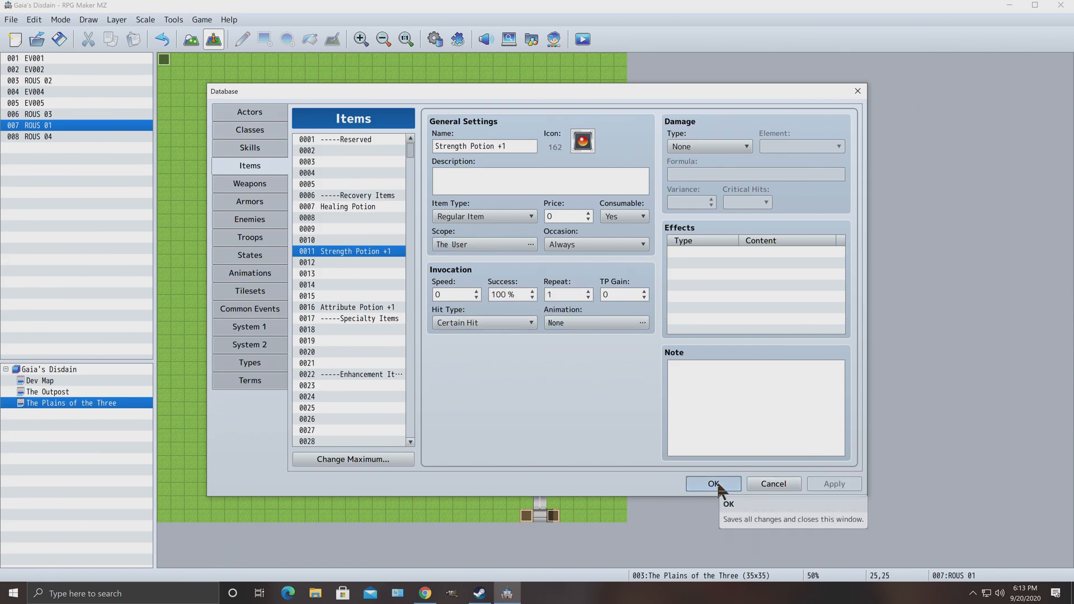
click(715, 485)
Find common event 0401, Strength +1, and examine its attack change and message text.
click(435, 41)
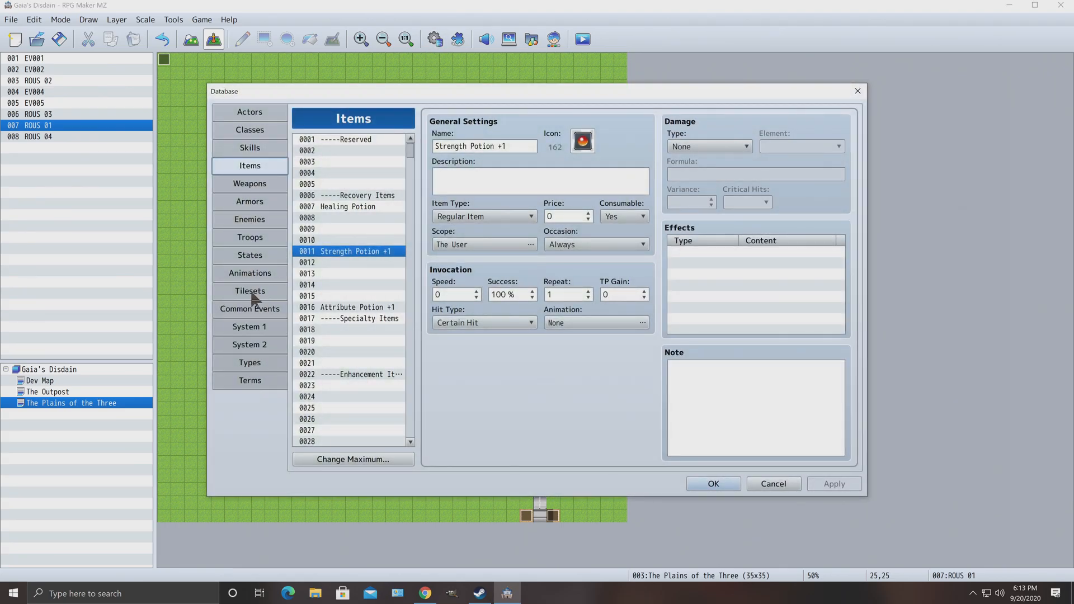
click(266, 311)
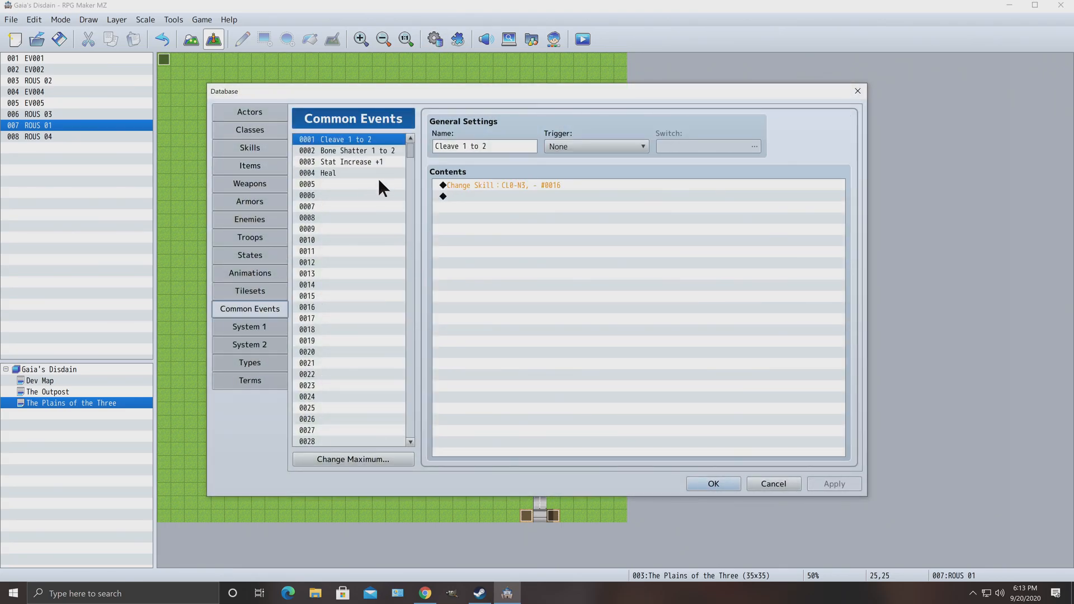
drag(412, 150, 402, 369)
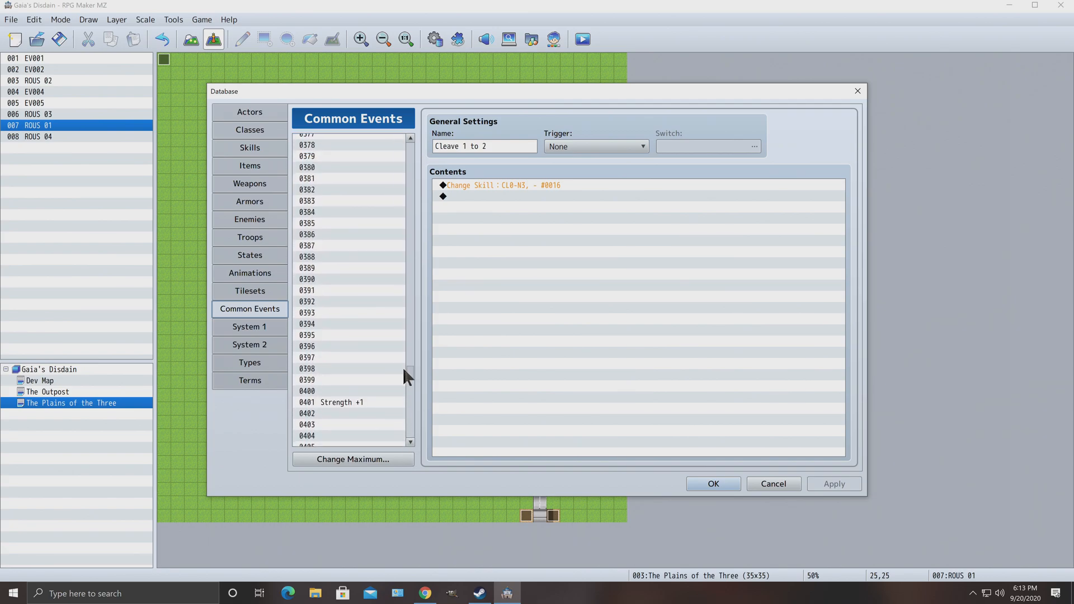
click(342, 406)
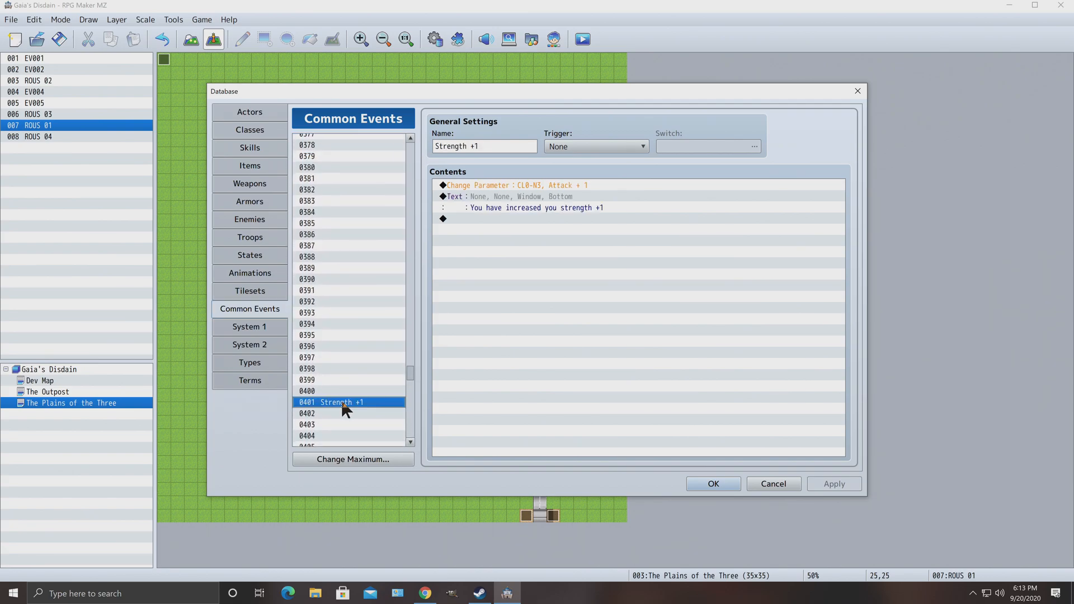
scroll(366, 361, down, 2)
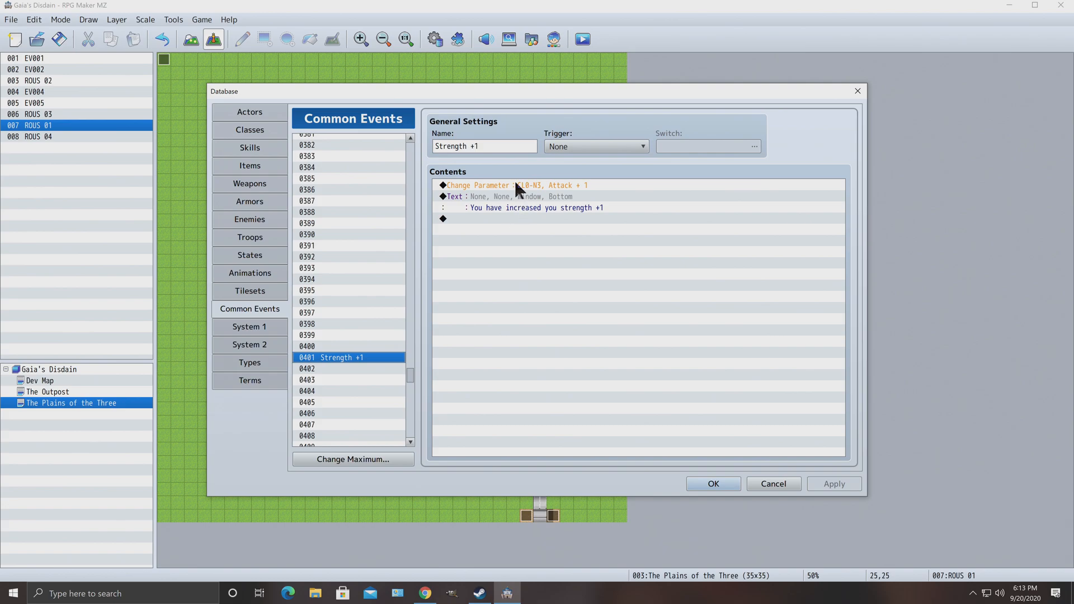
Copy the Strength +1 common event and paste it onto the selected empty entries 0402 to 0405.
right_click(350, 366)
click(370, 367)
click(349, 370)
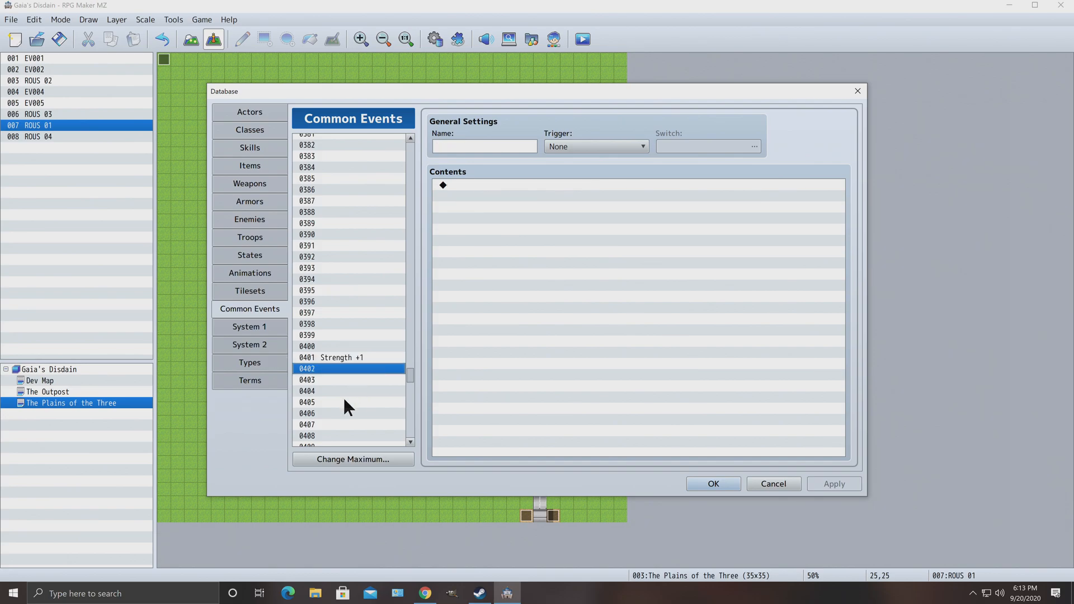
shift+click(345, 403)
right_click(344, 404)
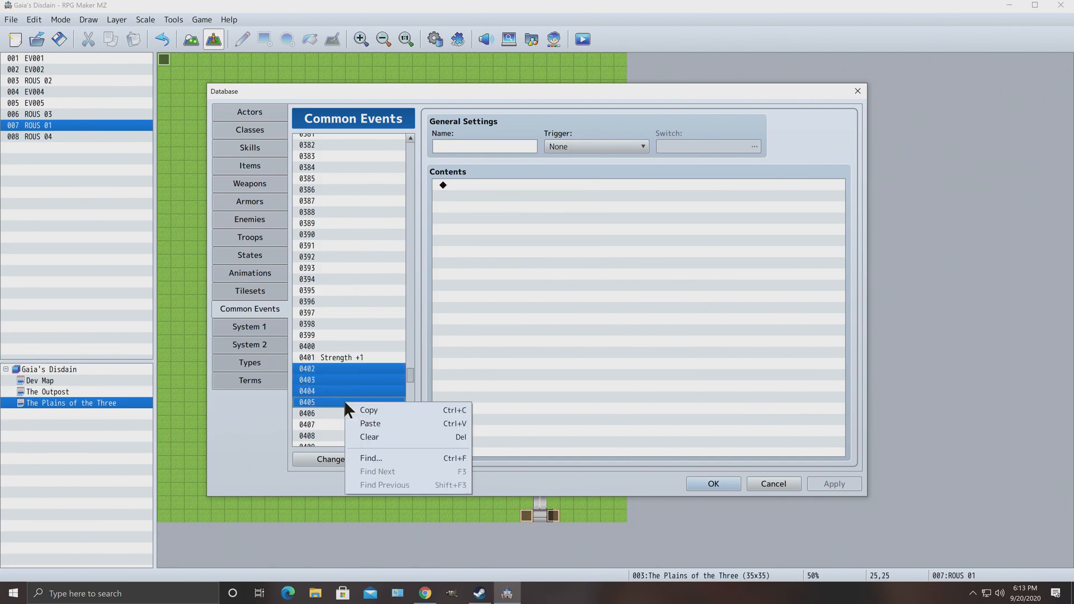
click(370, 421)
Paste the Strength +1 common event individually into entries 0402, 0403 and 0404.
click(358, 371)
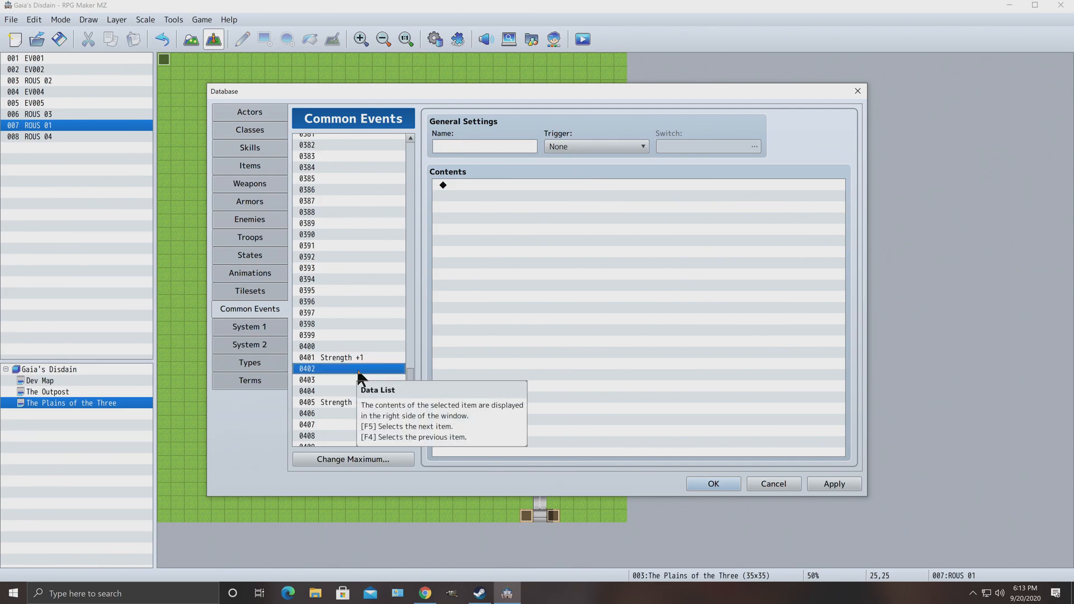
right_click(358, 371)
click(381, 389)
click(354, 379)
right_click(354, 380)
click(364, 398)
right_click(342, 391)
click(367, 413)
Rename common event 0402 to Technique +1.
click(350, 366)
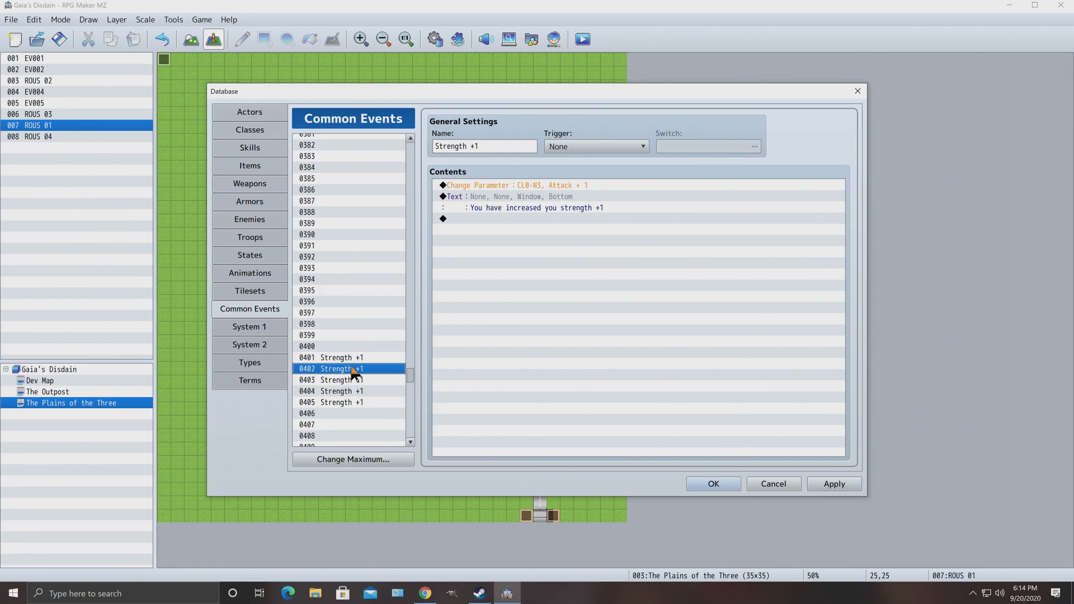
double_click(464, 146)
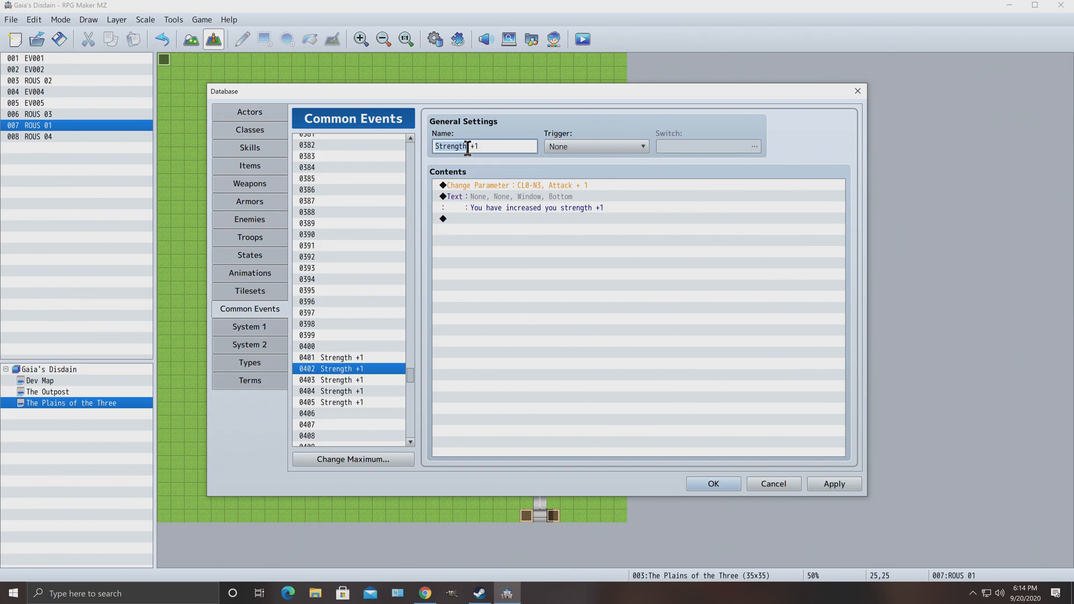
text(Technique)
Change the parameter raised by the Technique +1 common event to M.Attack.
right_click(551, 208)
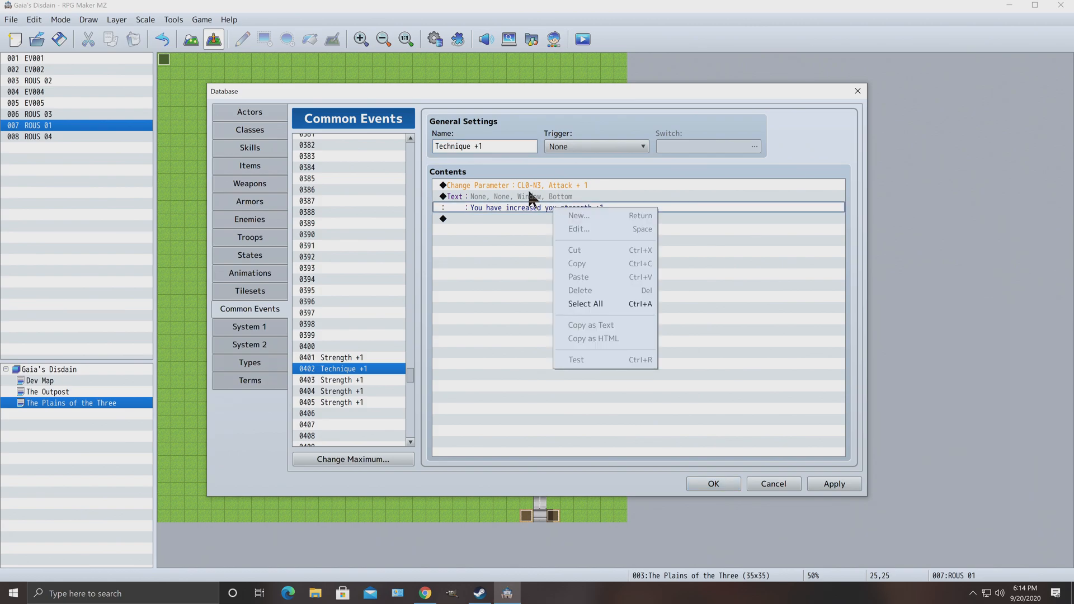
right_click(527, 184)
click(554, 205)
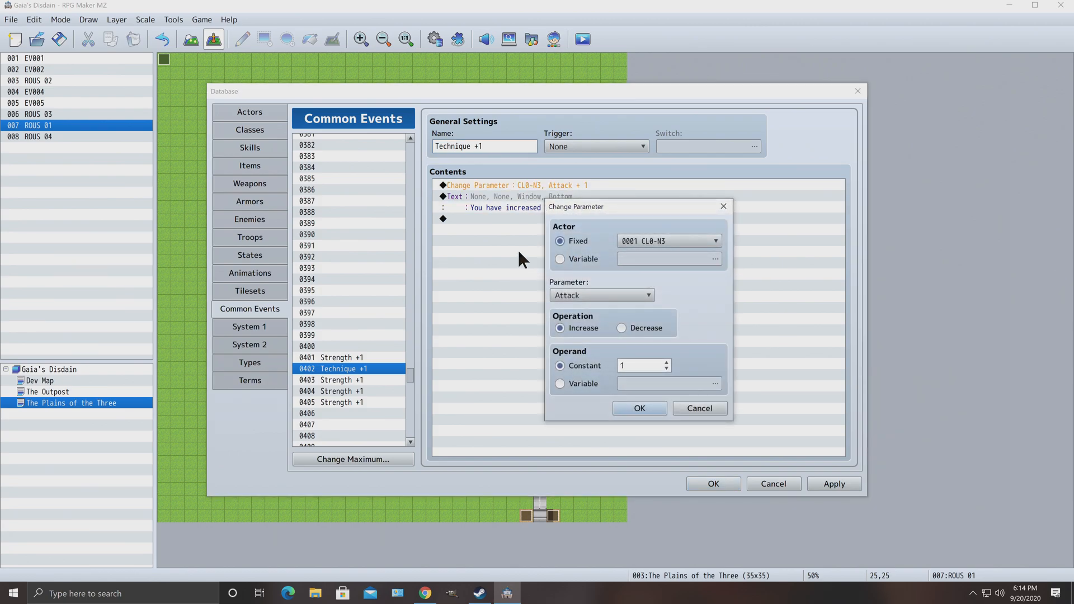
click(679, 239)
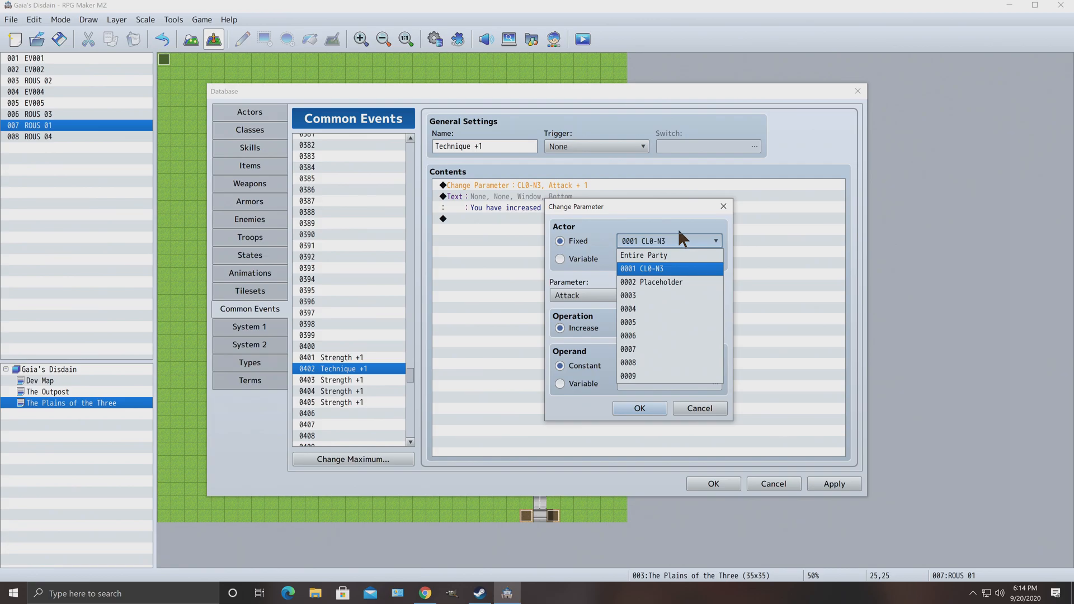
click(672, 209)
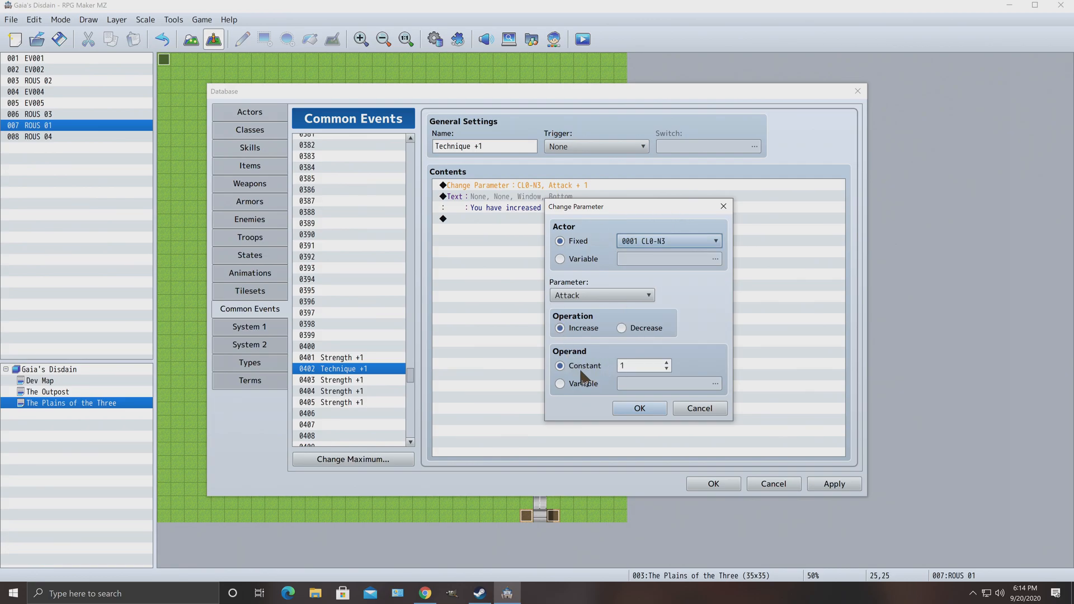
click(581, 296)
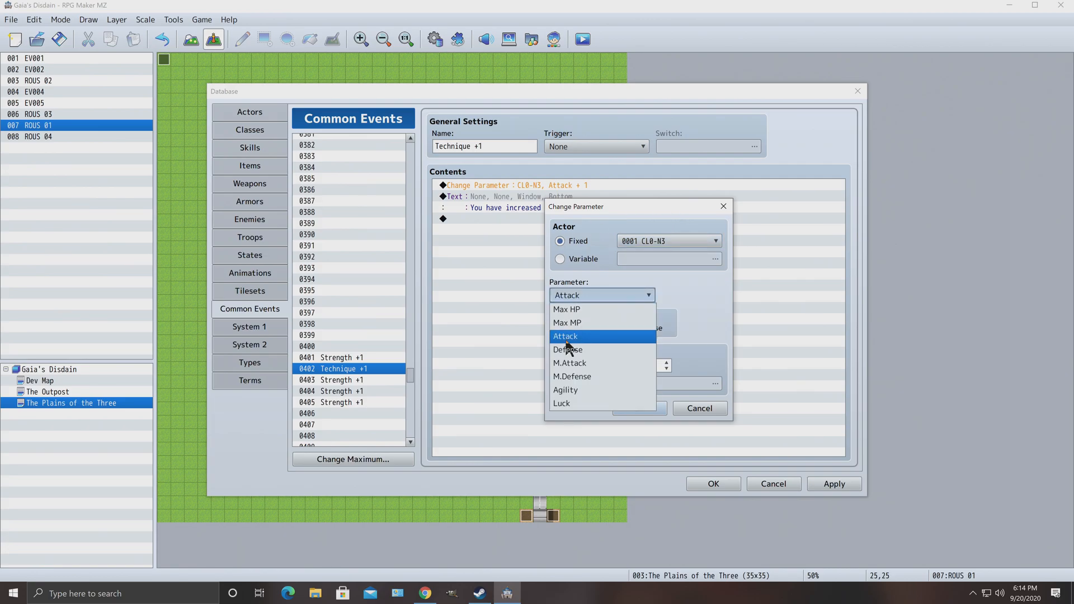
click(570, 362)
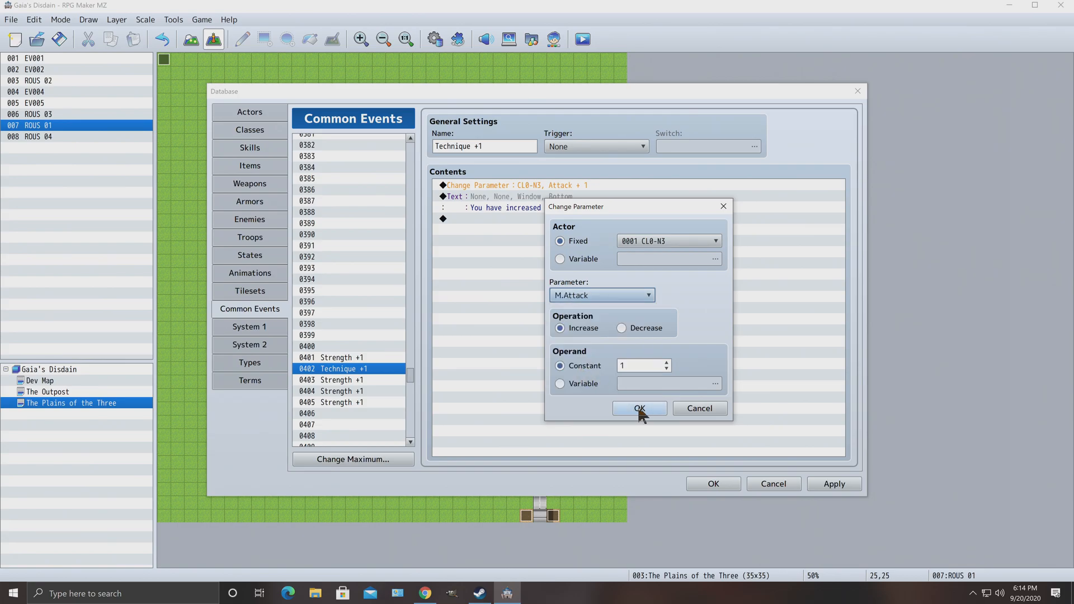
click(639, 409)
Change the Technique +1 event's message to "You have increased you technique +1" and save the database changes.
click(497, 206)
right_click(497, 207)
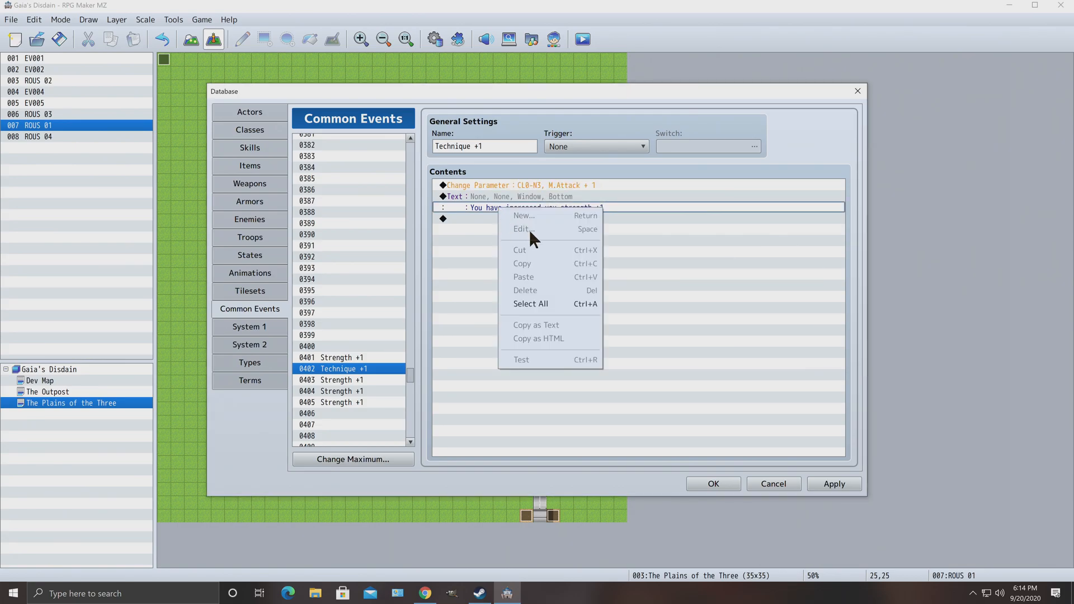
click(487, 222)
right_click(493, 192)
click(515, 214)
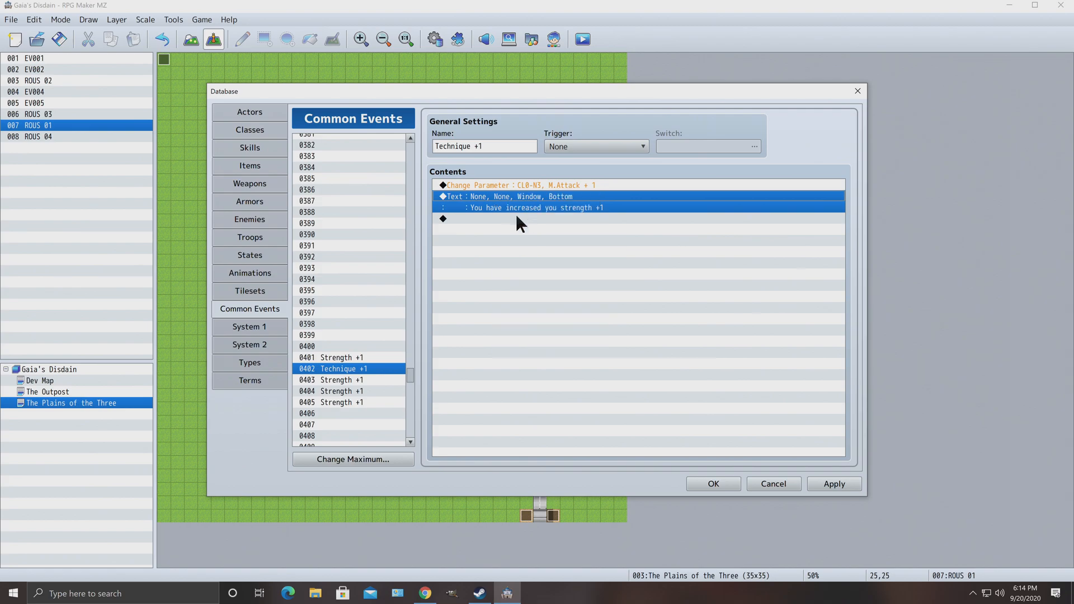
mouse_move(661, 274)
mouse_down()
mouse_move(632, 264)
mouse_move(660, 275)
mouse_up()
click(629, 273)
text(technique +1)
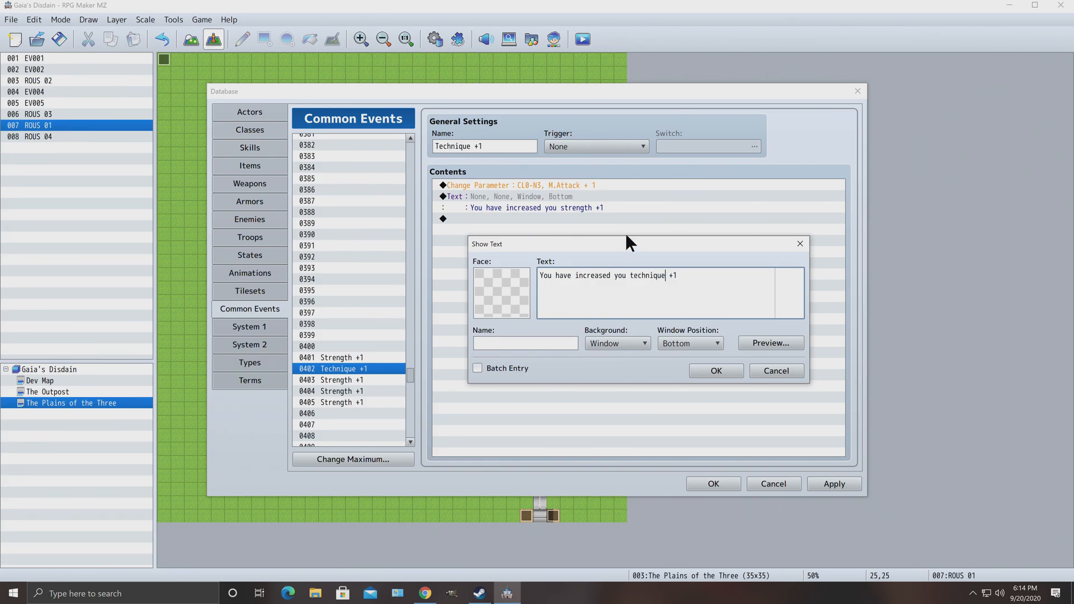
click(710, 371)
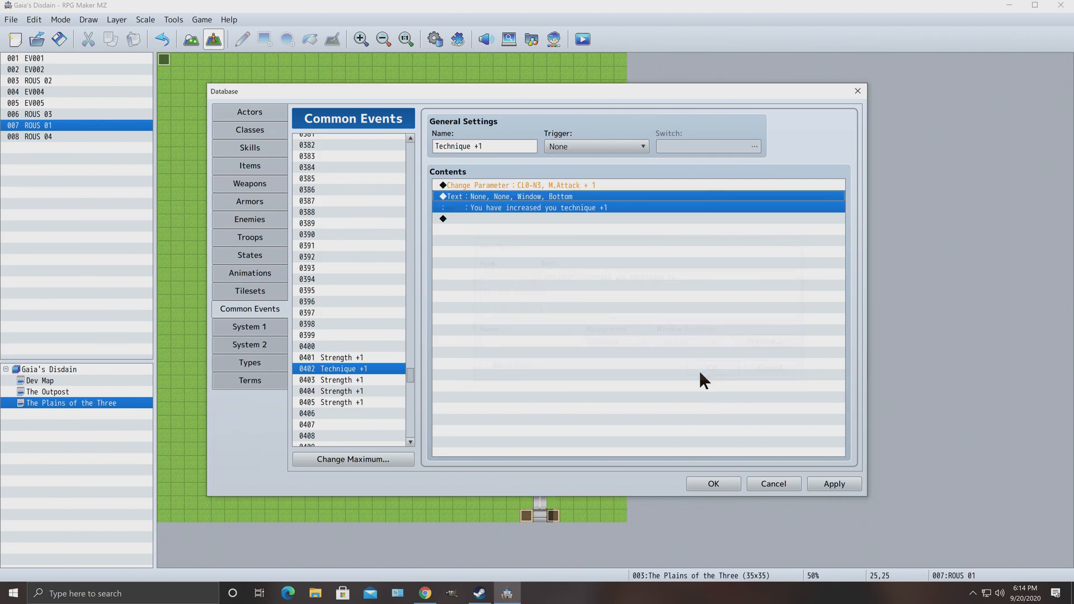
click(830, 485)
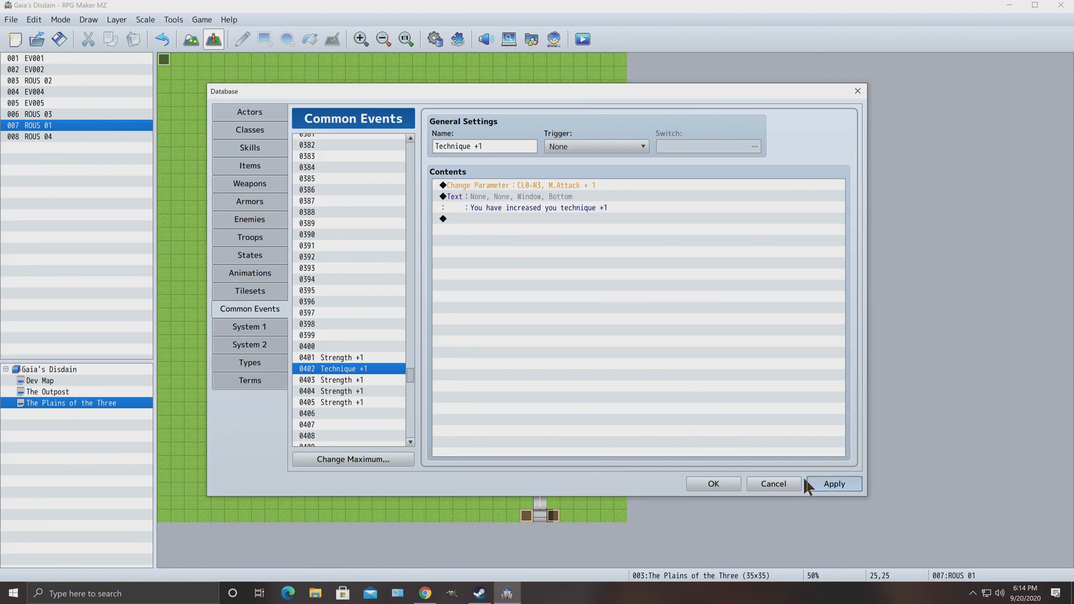
click(713, 484)
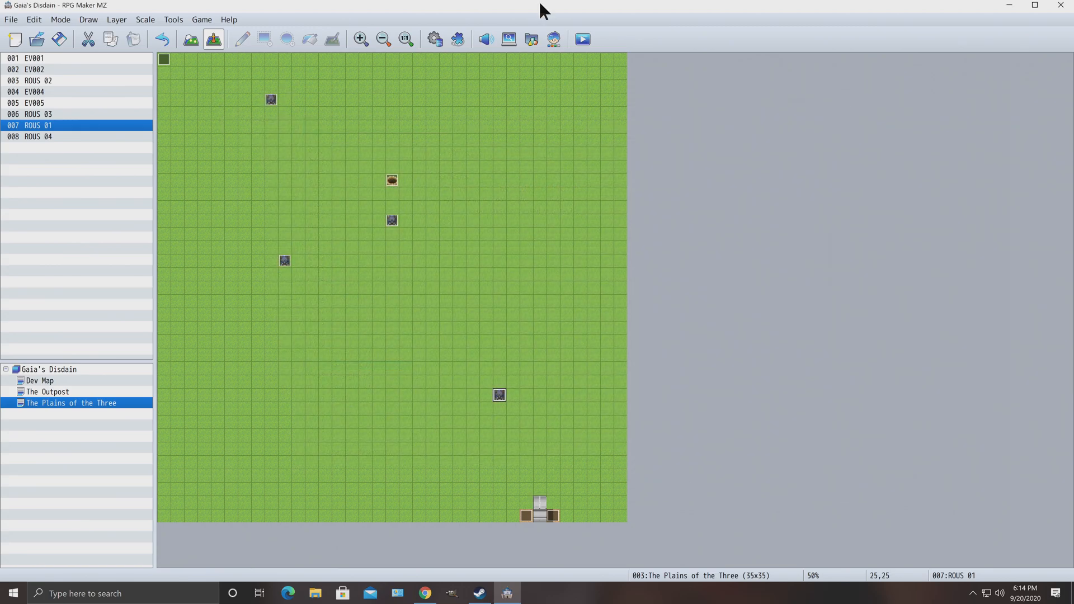
Reopen the database and rename common event 0403 to Toughness +1.
click(435, 39)
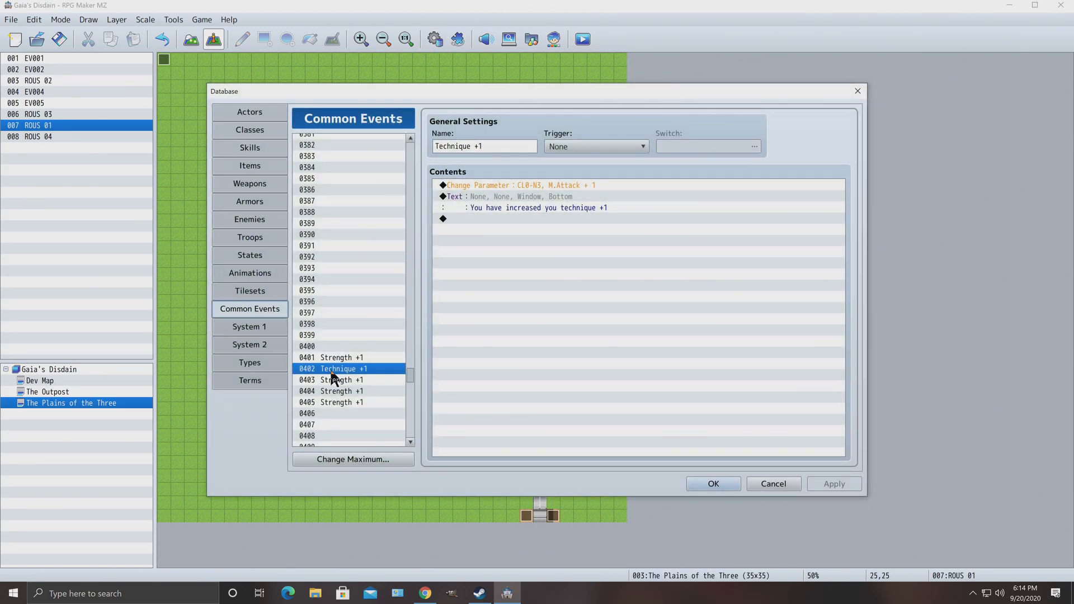
click(334, 379)
drag(465, 147, 451, 146)
click(469, 147)
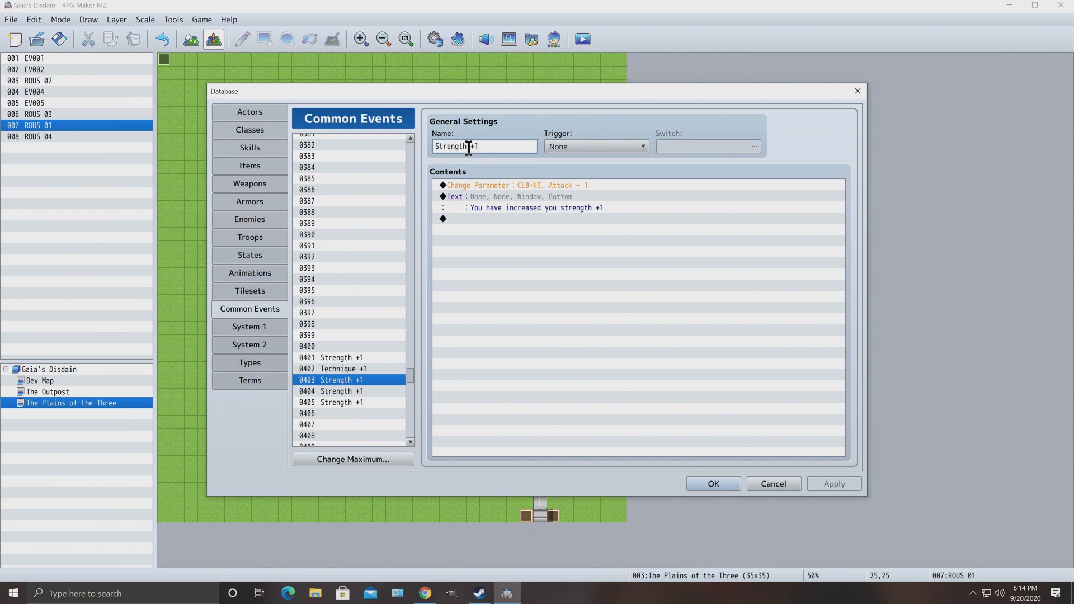
double_click(467, 147)
text(Toughness)
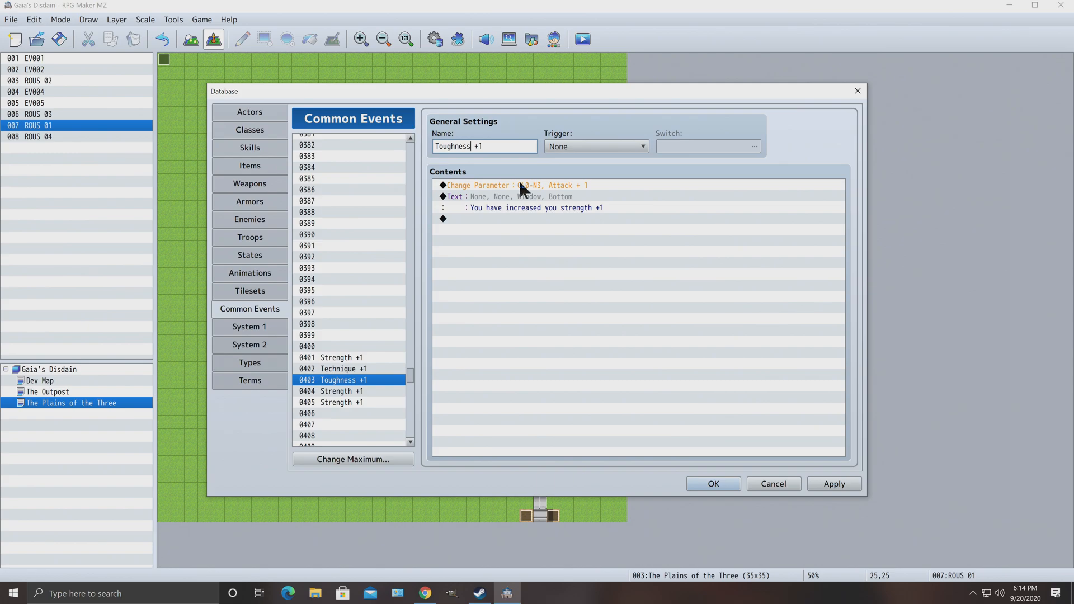
Change the parameter raised by the Toughness +1 common event to Defense.
click(559, 185)
right_click(566, 188)
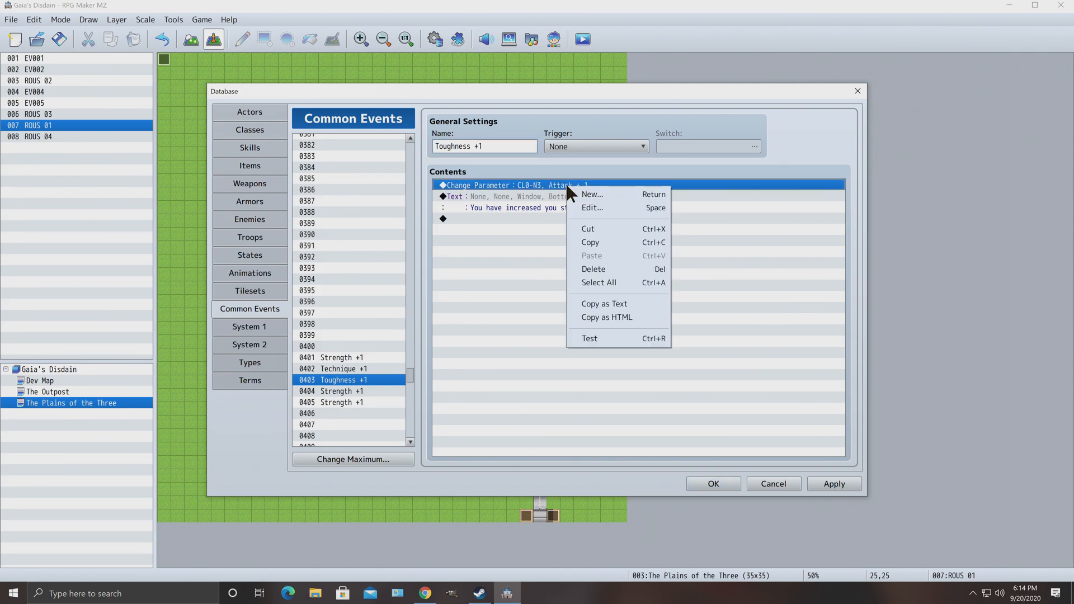
click(587, 208)
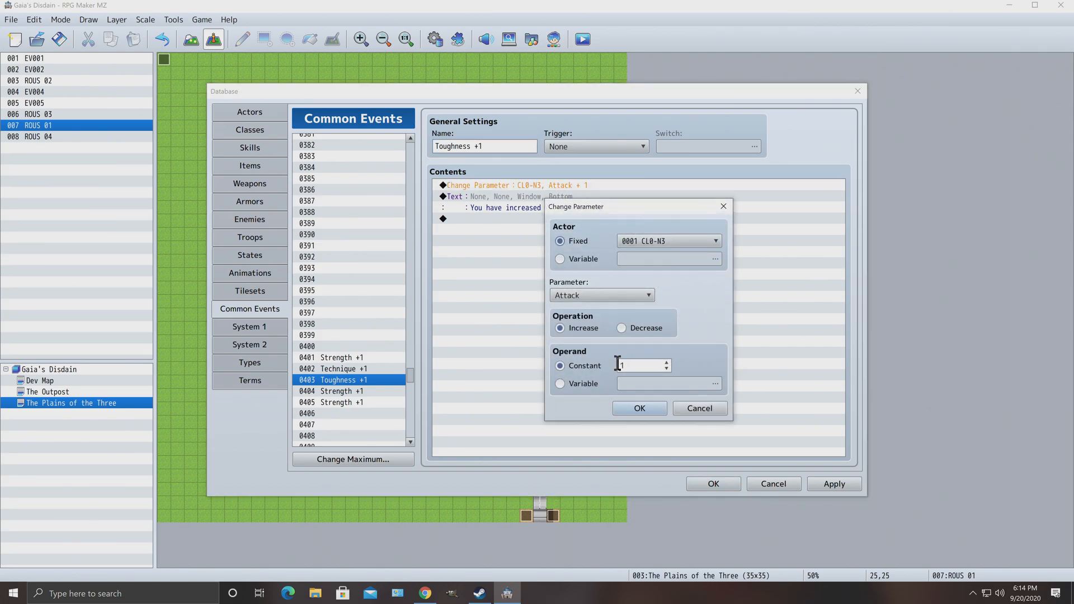
click(590, 294)
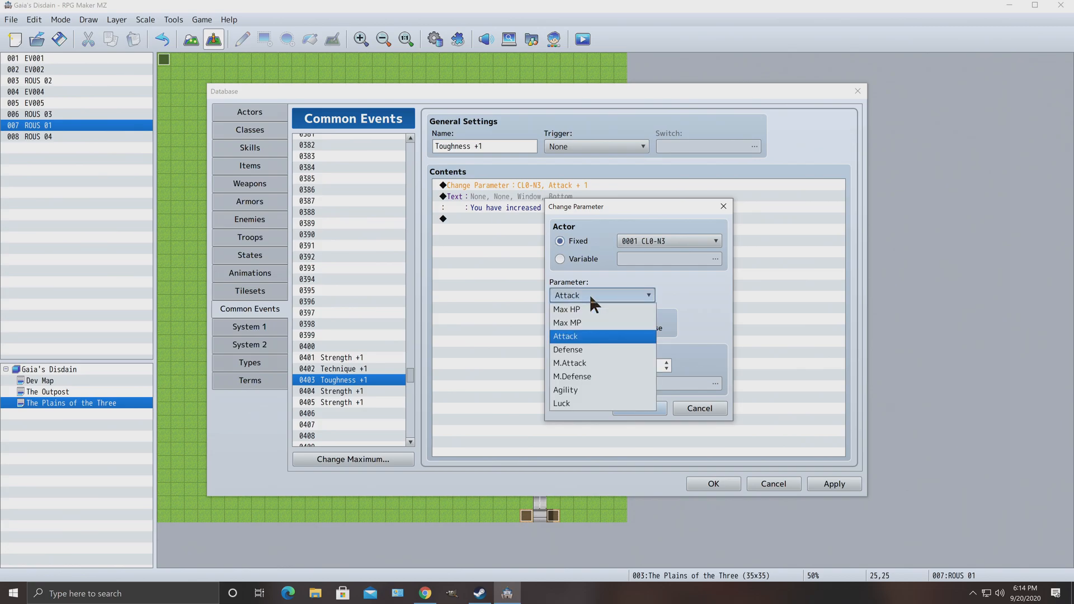
click(575, 350)
click(645, 407)
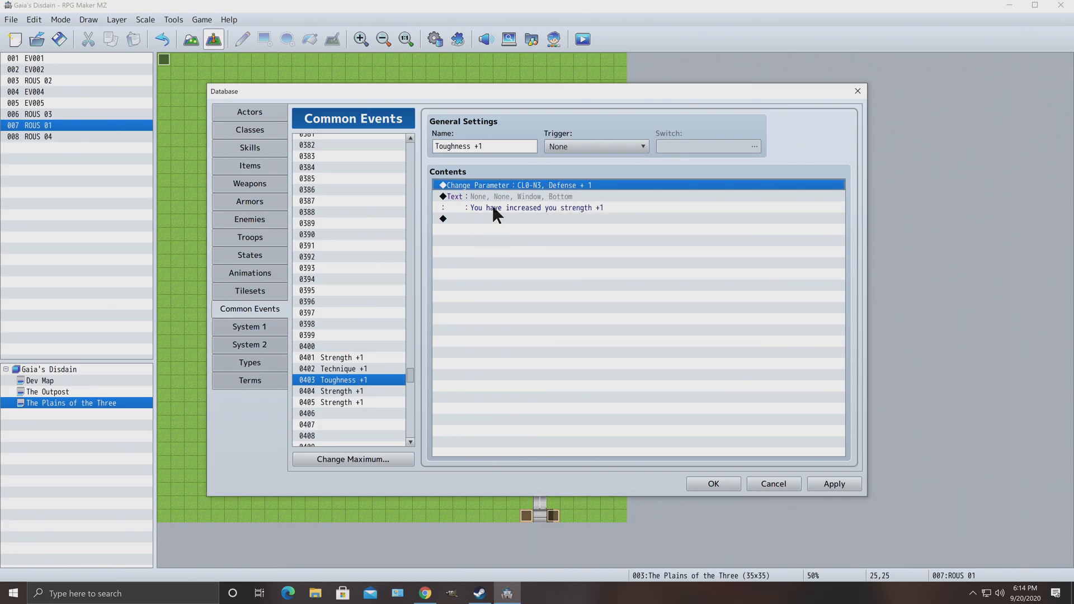
Change the Toughness +1 event's message to "You have increased you toughness +1" and apply the changes.
right_click(504, 205)
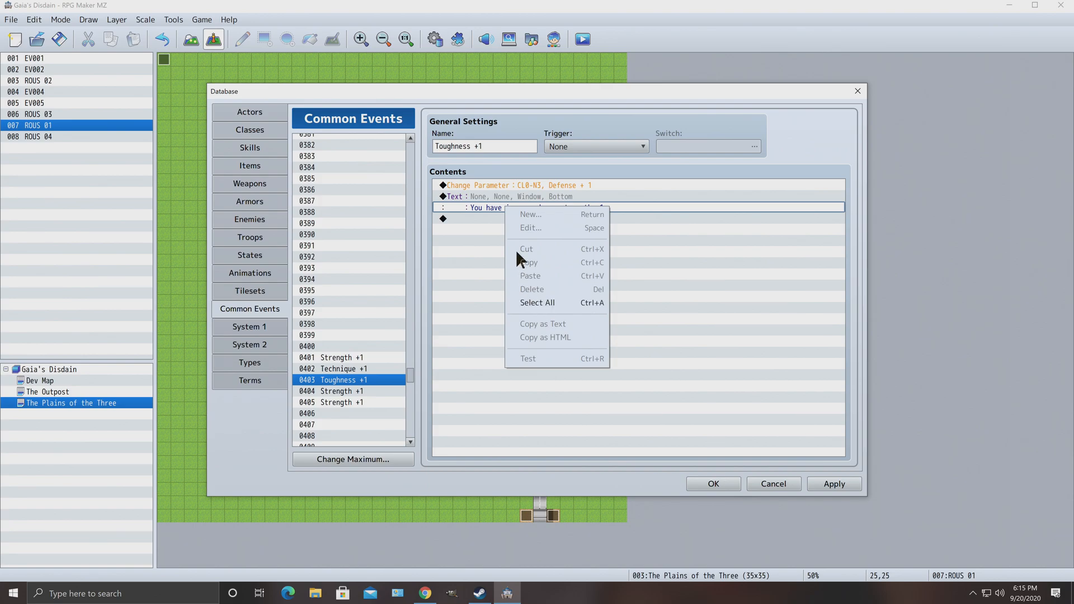
right_click(482, 197)
click(523, 214)
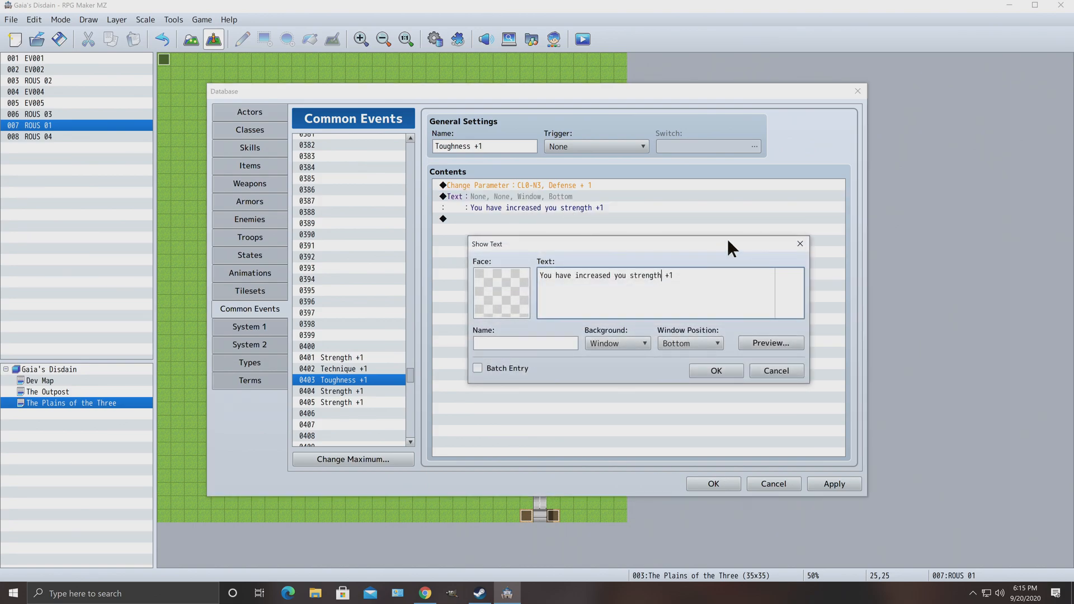
key(BackSpace)
key(BackSpace)
key(BackSpace)
key(BackSpace)
key(BackSpace)
key(BackSpace)
key(BackSpace)
key(BackSpace)
text(toub)
key(BackSpace)
text(ghness)
click(715, 371)
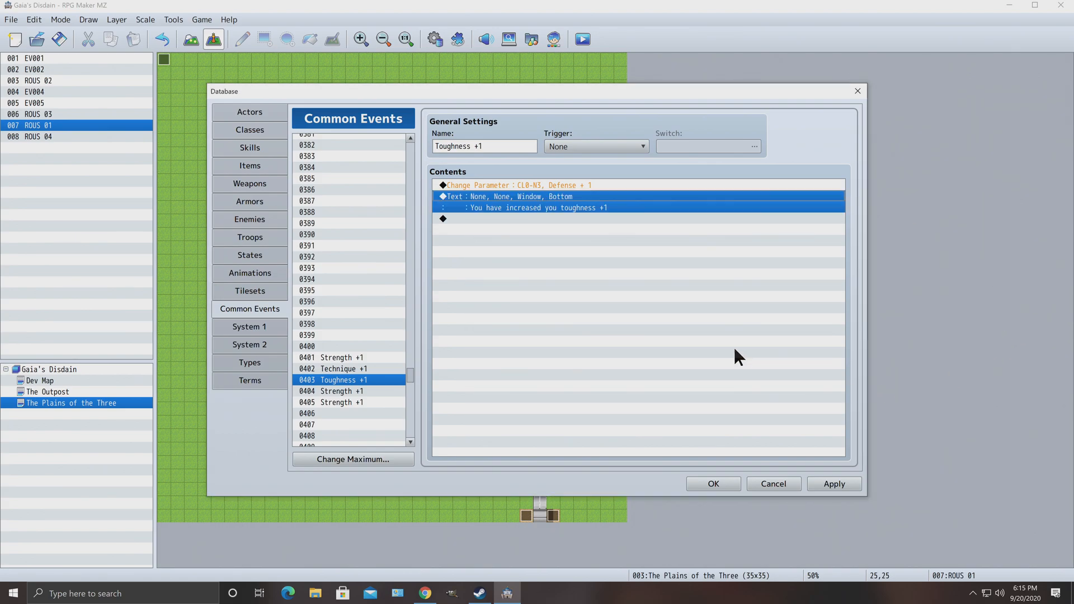
click(820, 484)
Rename common event 0404 to Resistance +1.
click(337, 392)
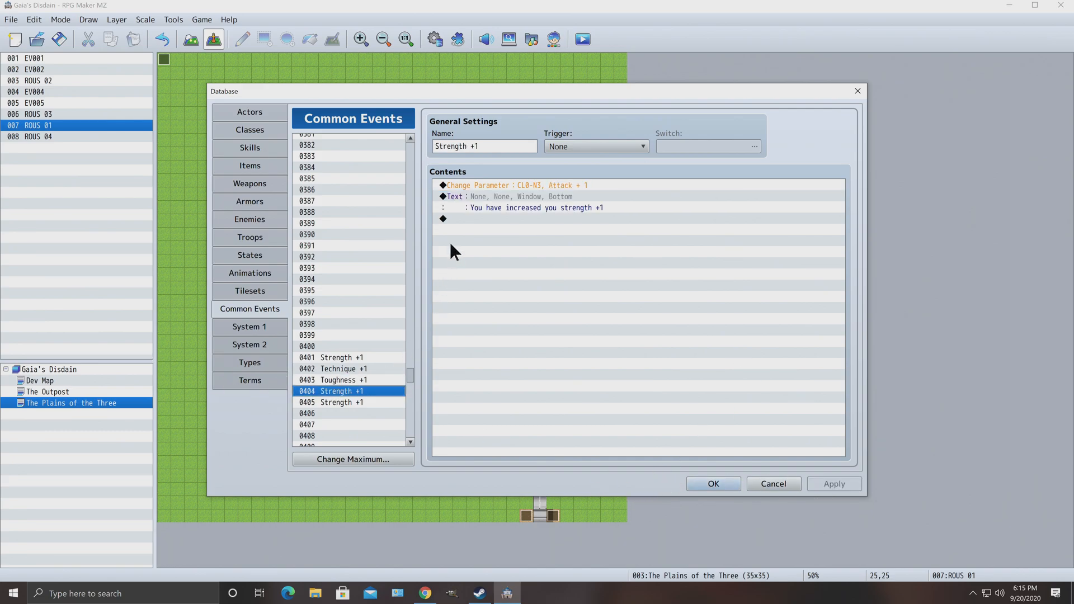
triple_click(469, 146)
drag(468, 146, 408, 142)
text(Resi)
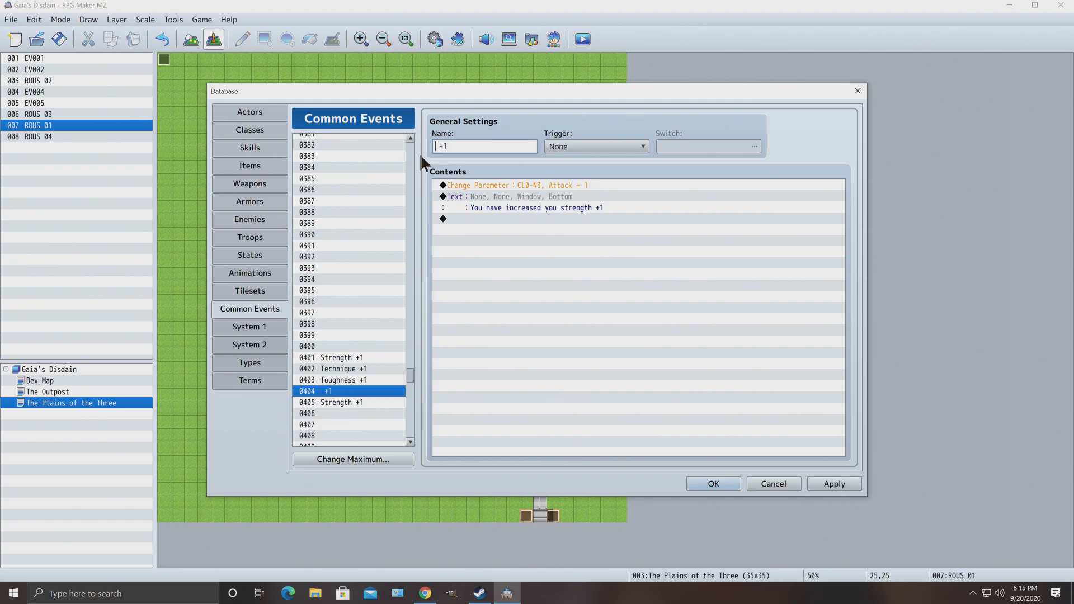
text(stance)
Change the parameter raised by the Resistance +1 common event to M.Defense.
right_click(488, 187)
click(509, 204)
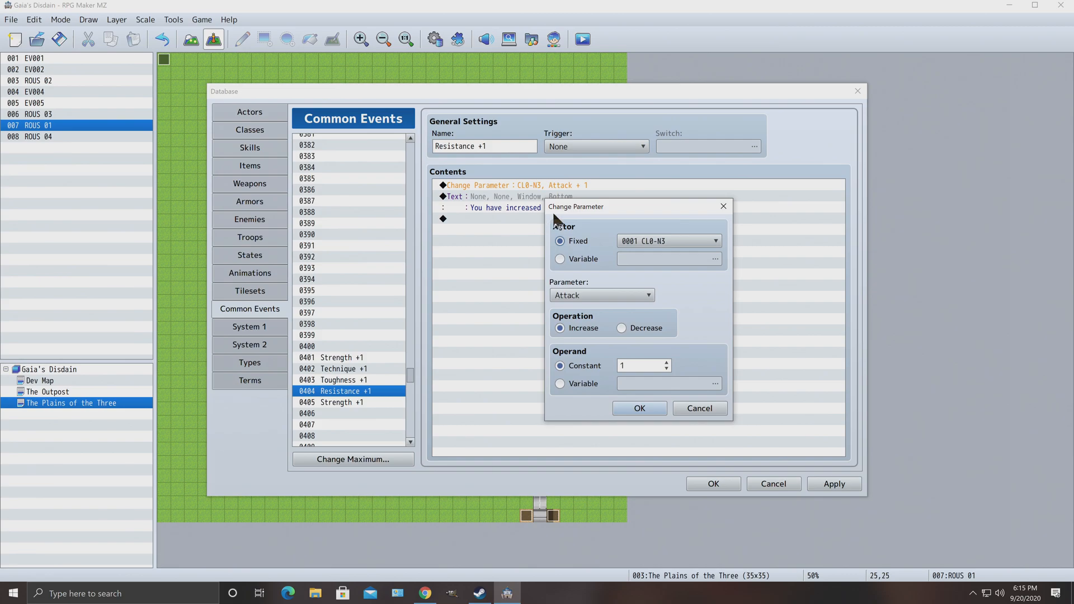
click(584, 294)
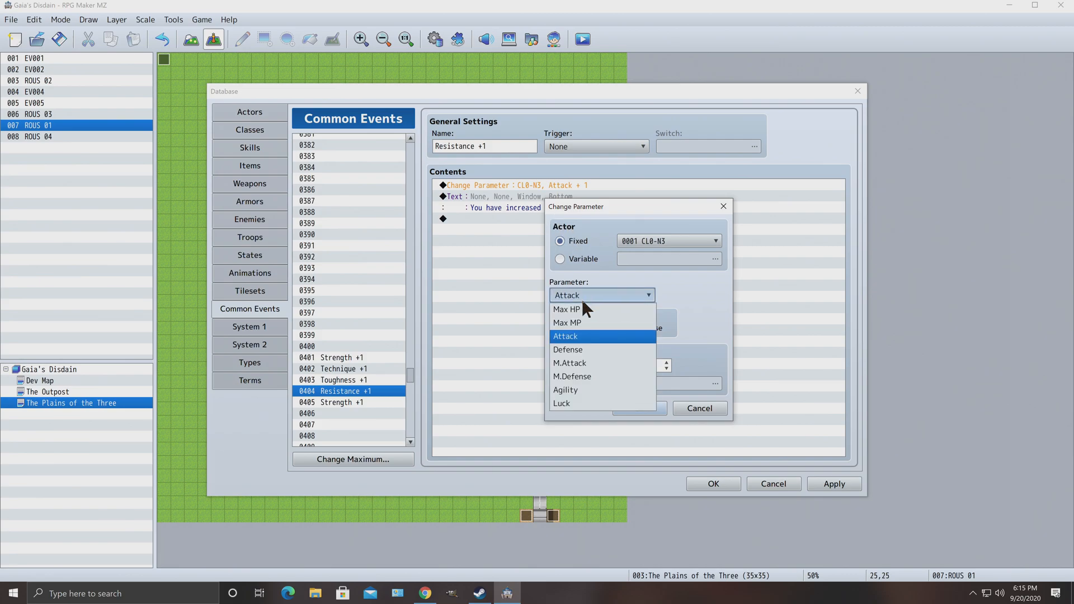
click(587, 376)
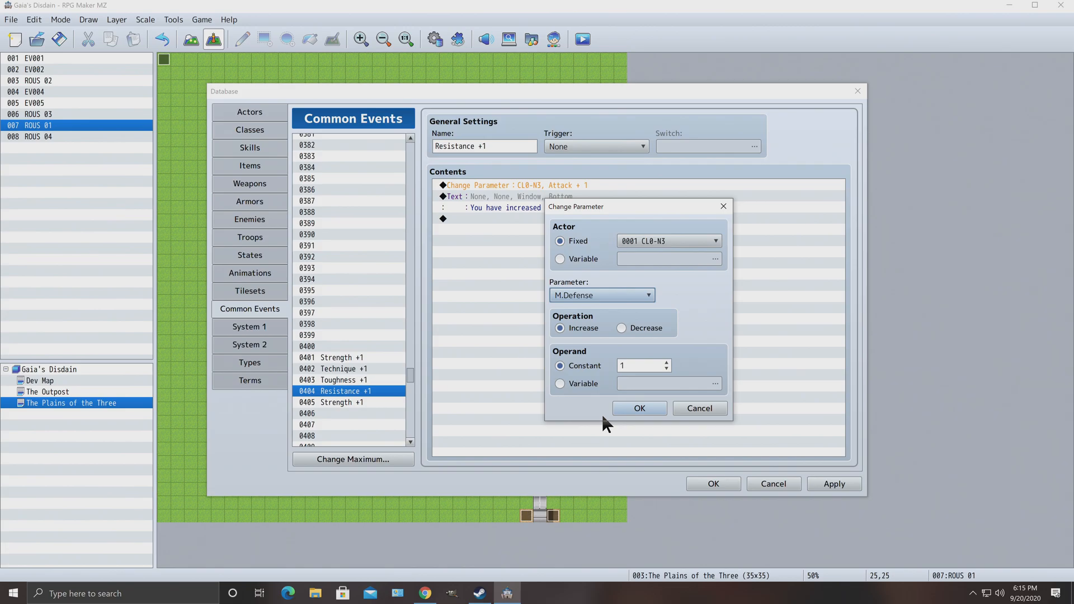
click(631, 407)
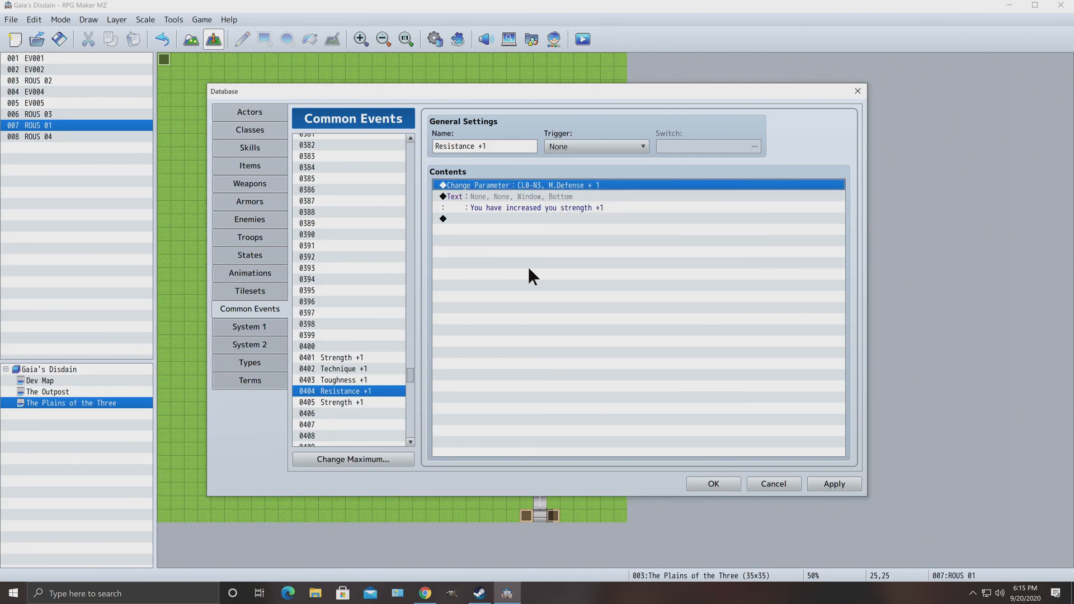
Change the Resistance +1 event's message to "You have increased you resistiance +1".
right_click(528, 206)
click(545, 219)
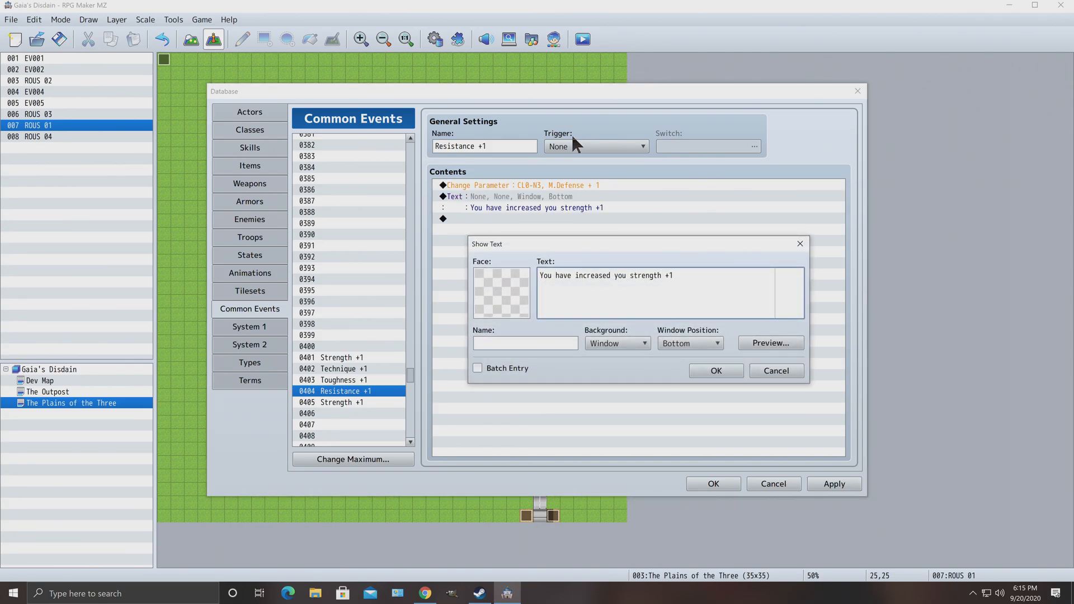
key(BackSpace)
key(BackSpace)
key(BackSpace)
key(BackSpace)
key(BackSpace)
key(BackSpace)
key(BackSpace)
key(BackSpace)
text(resistiance)
click(706, 370)
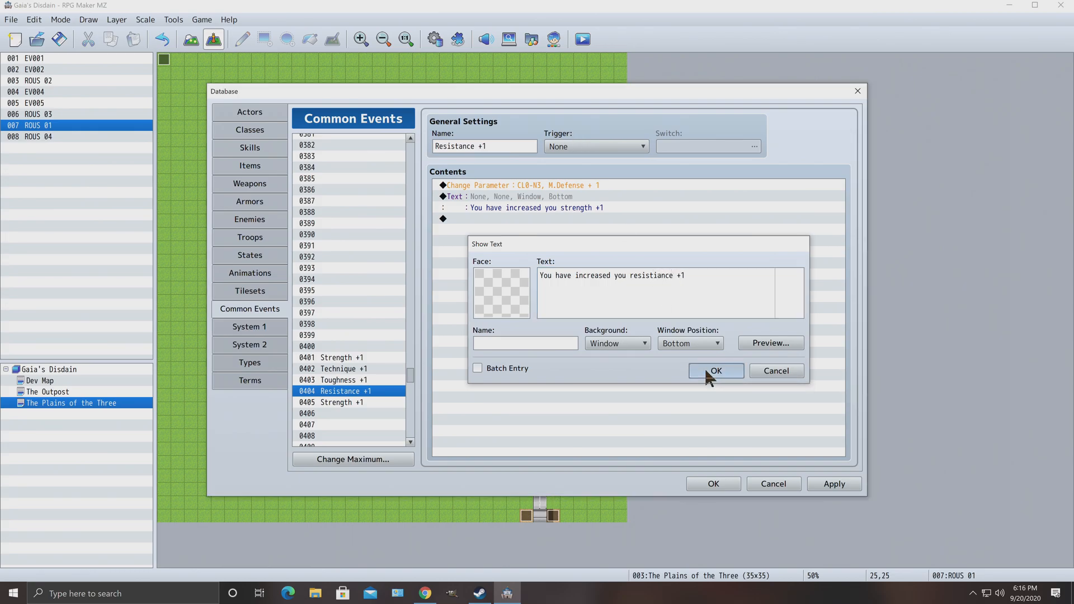
Rename common event 0405 to Agility +1.
click(361, 402)
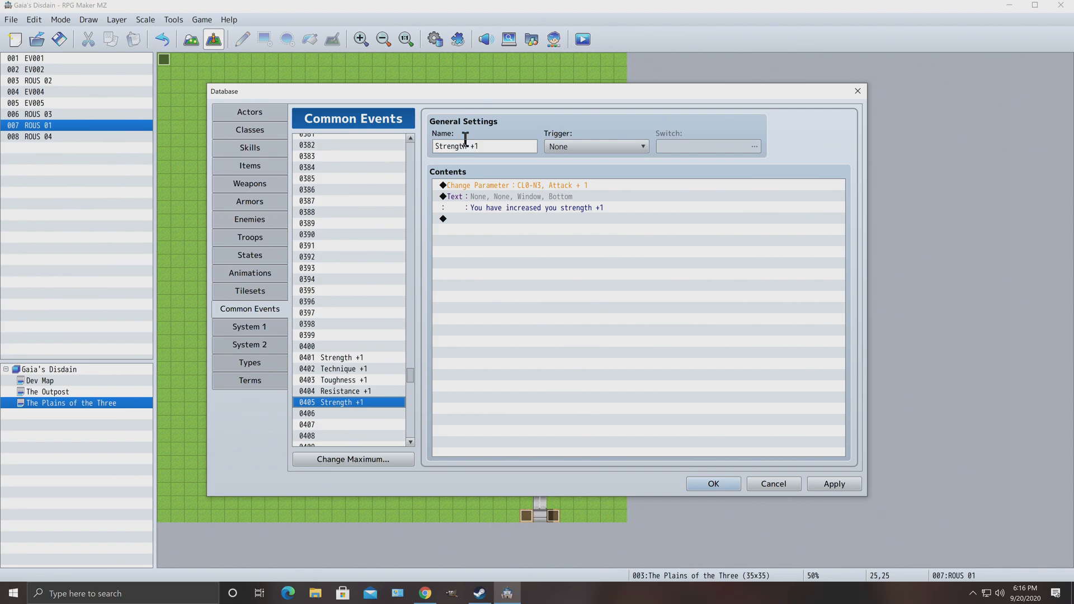
click(433, 146)
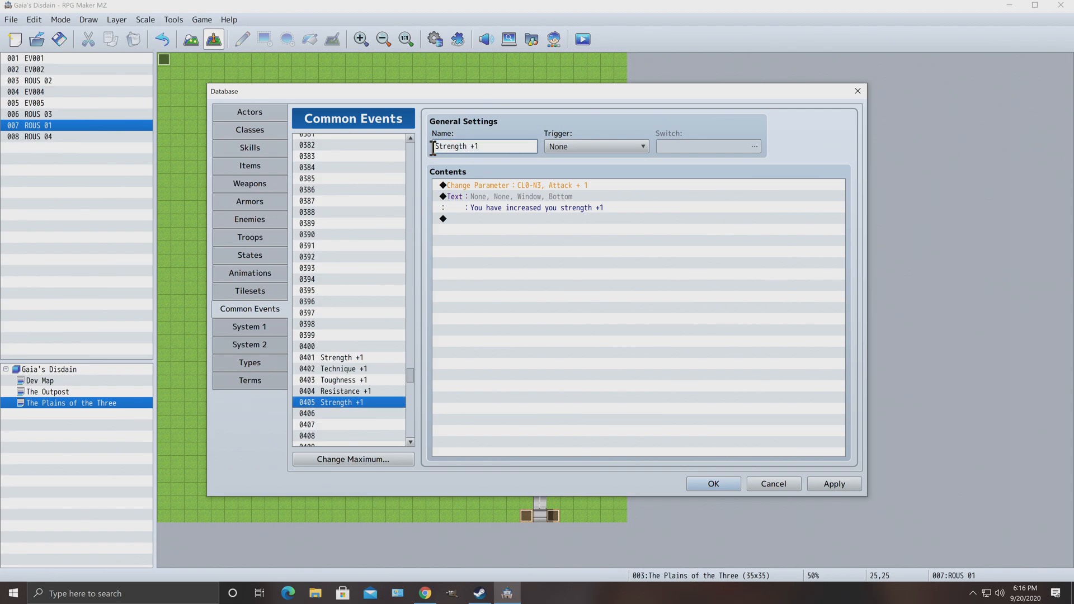
key(Delete)
key(Delete)
key(Delete)
key(Delete)
key(Delete)
key(Delete)
key(Delete)
key(Delete)
text(Agility)
Change the parameter raised by the Agility +1 common event to Agility.
right_click(544, 179)
click(568, 200)
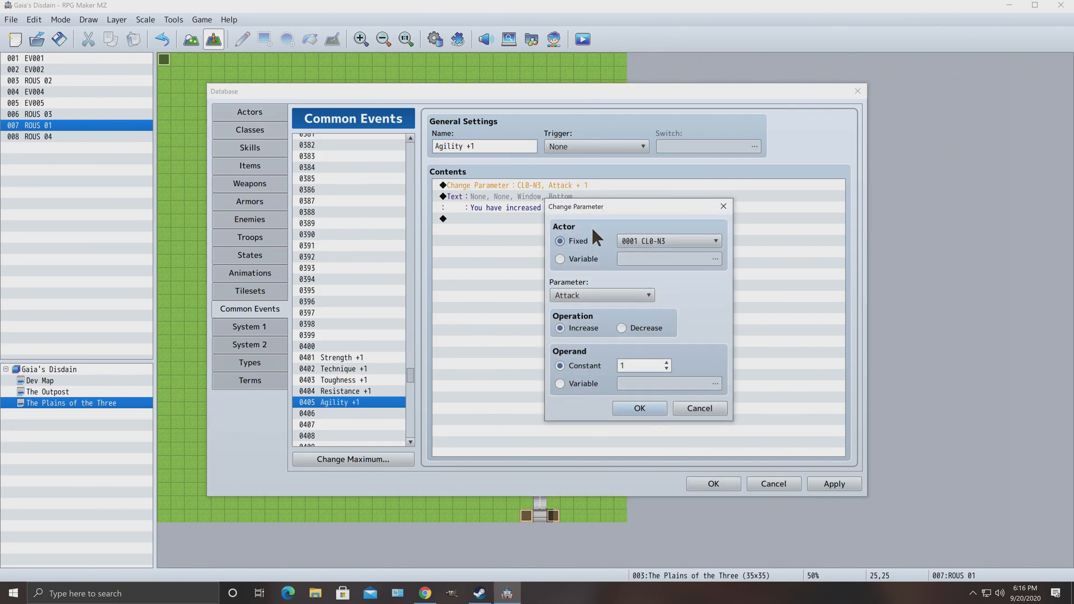
click(590, 295)
click(570, 390)
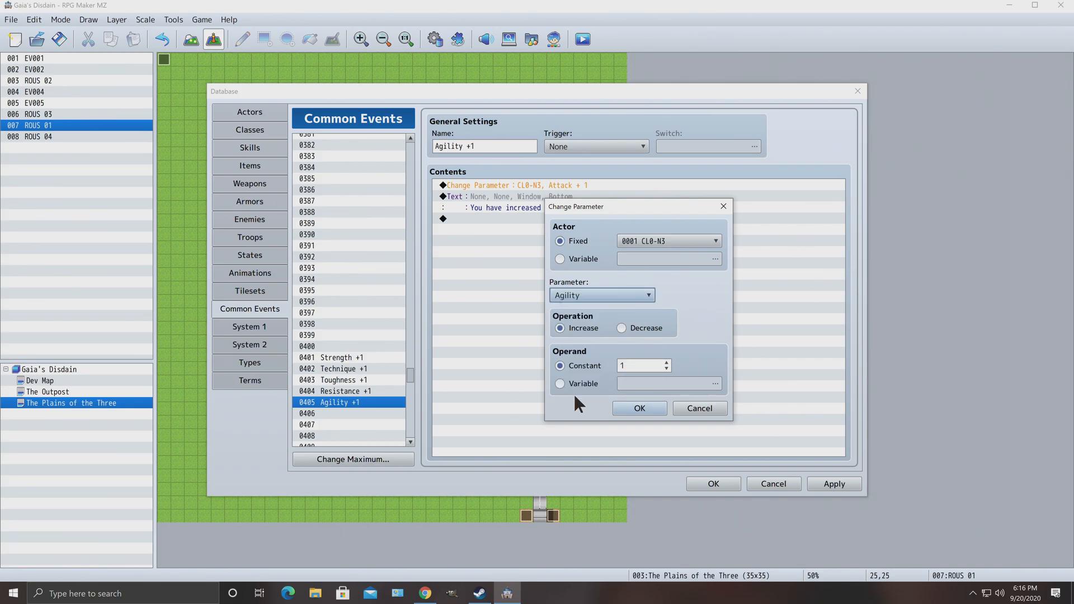
click(641, 408)
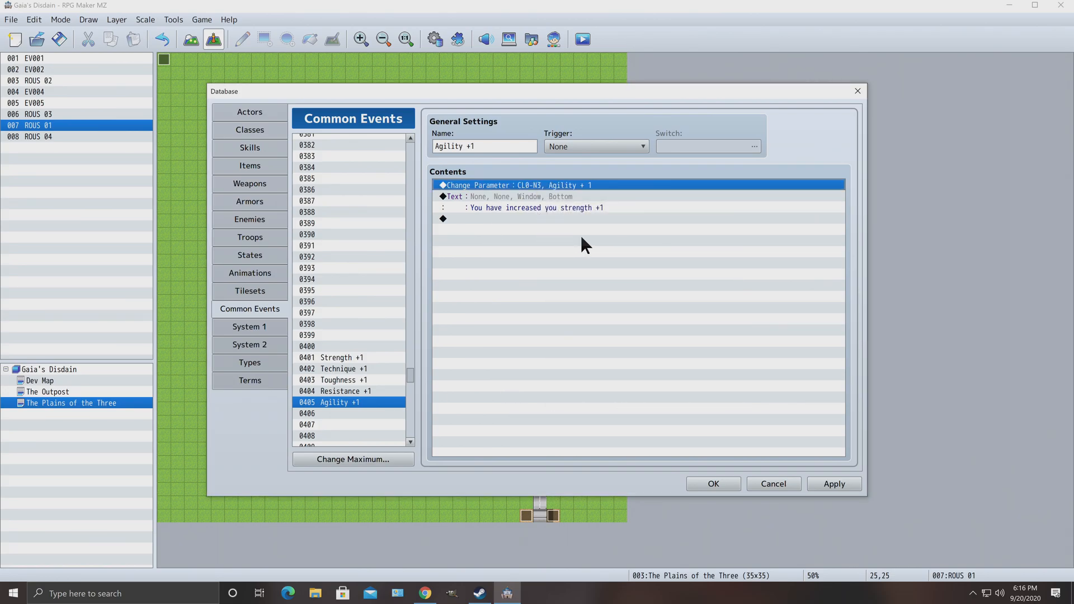
Change the Agility +1 event's message to "You have increased you agility +1", and save the database changes.
right_click(532, 206)
click(521, 219)
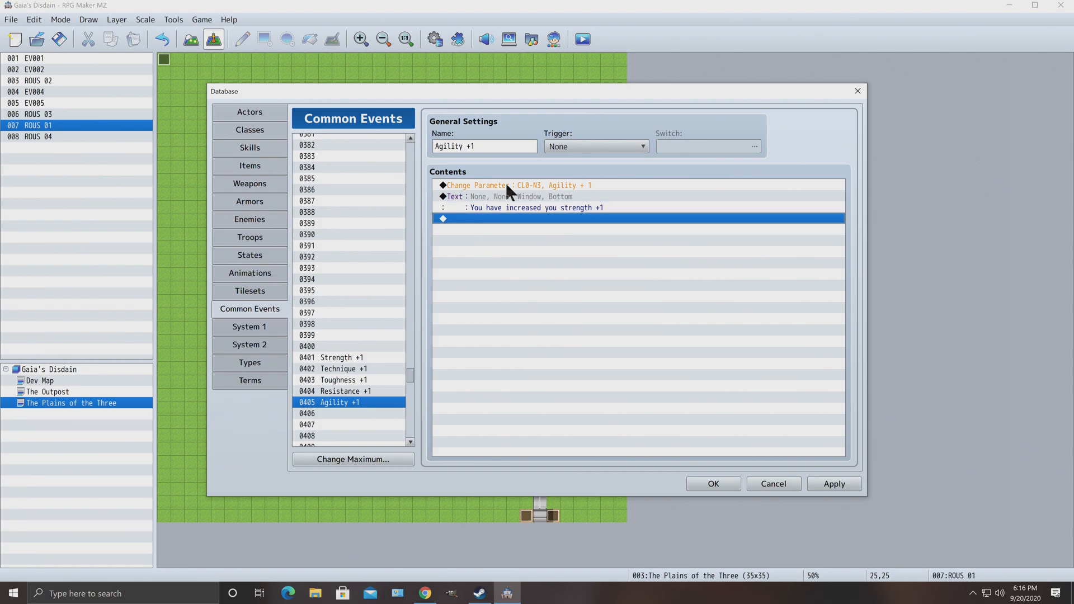
click(508, 207)
right_click(512, 202)
click(538, 220)
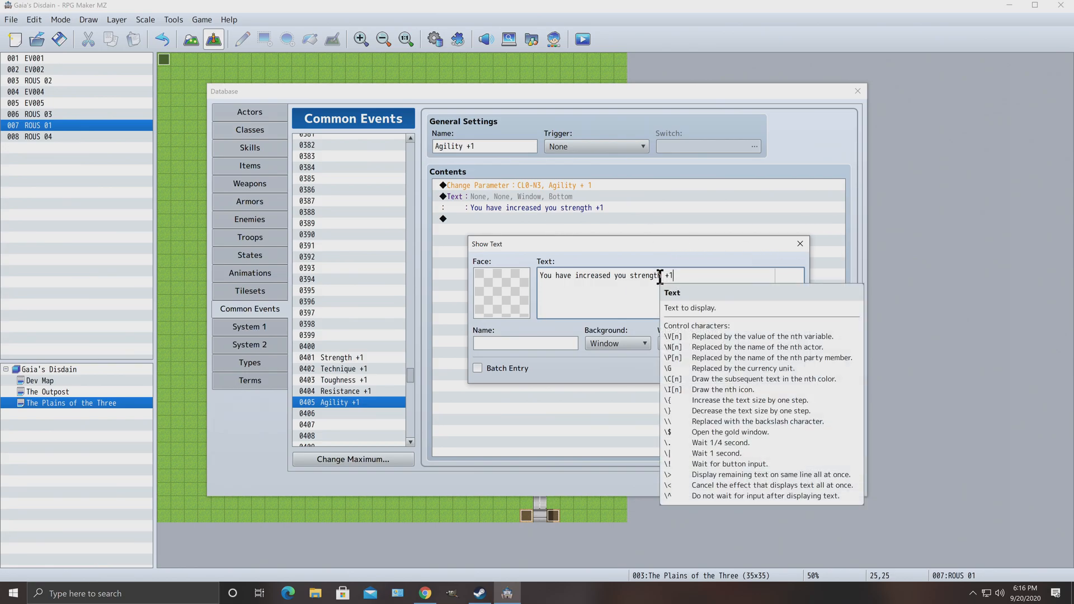
drag(661, 276, 632, 275)
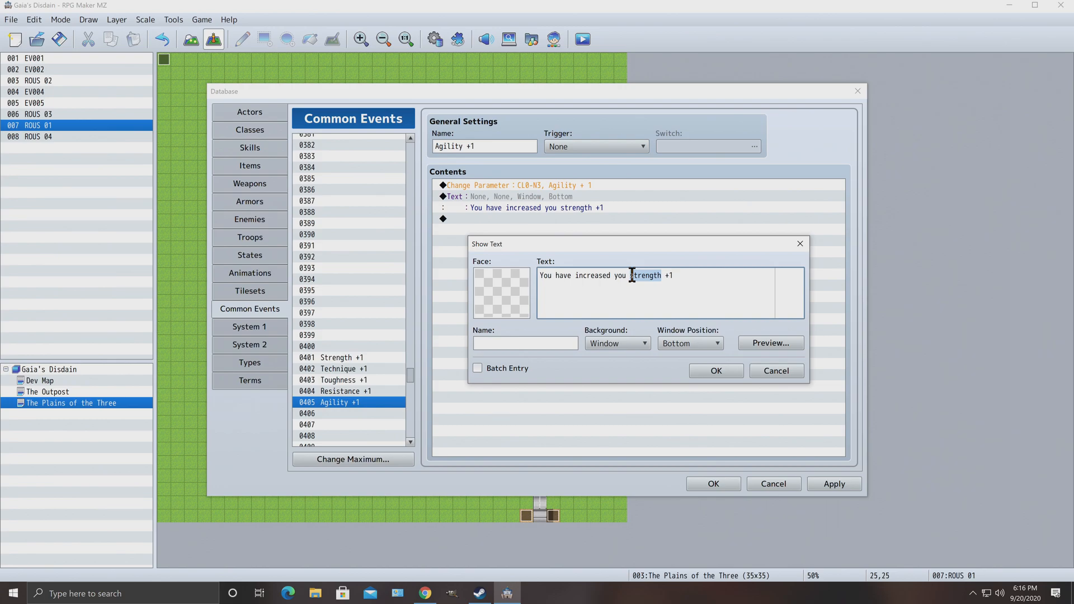
key(BackSpace)
text(agiltiy)
key(BackSpace)
key(BackSpace)
key(BackSpace)
text(ity)
click(701, 364)
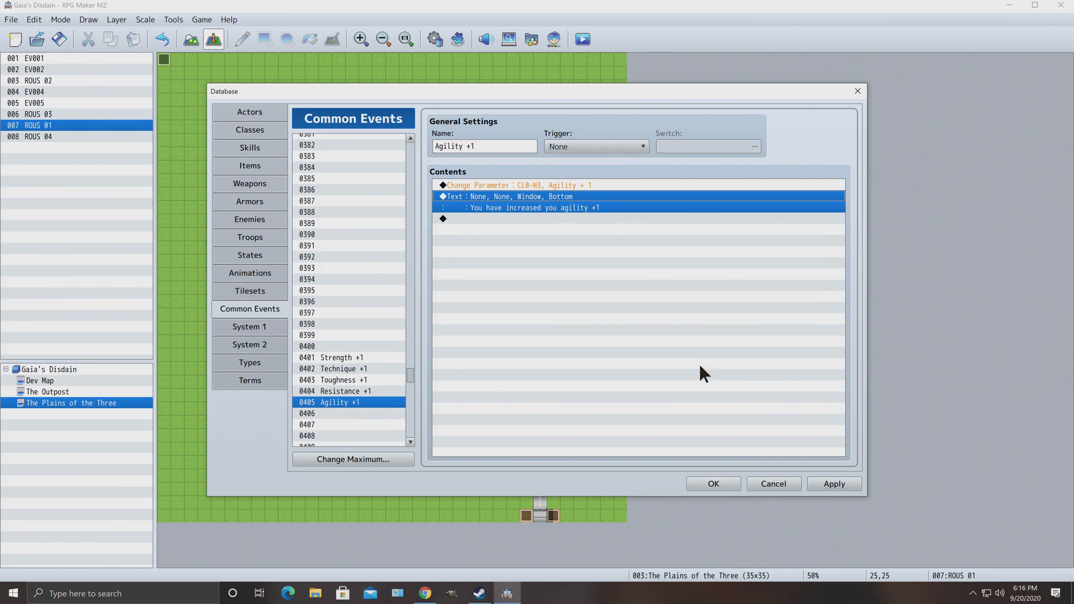
click(843, 488)
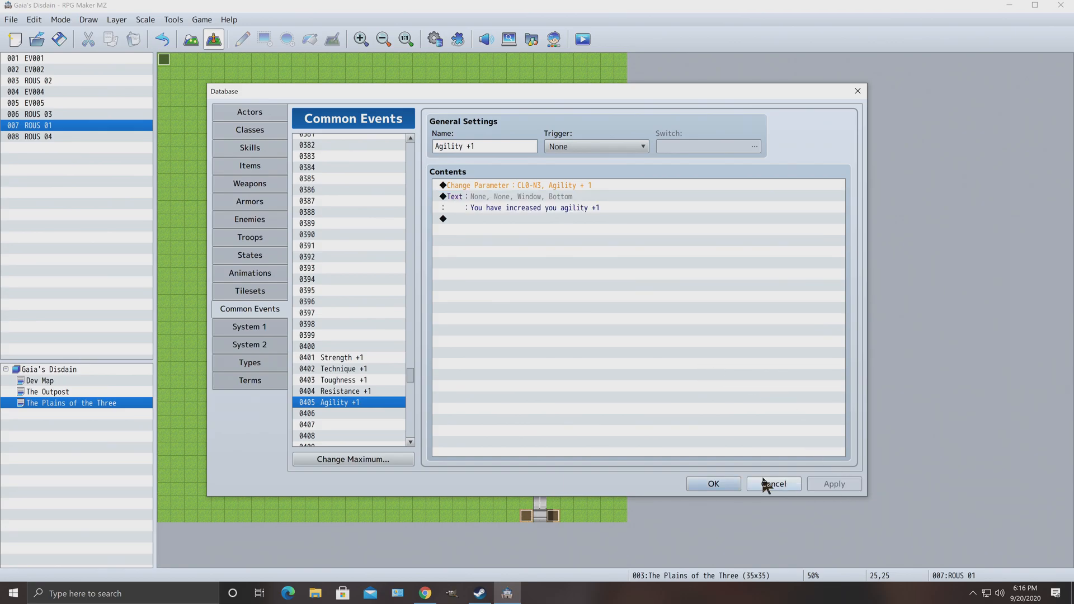
click(700, 481)
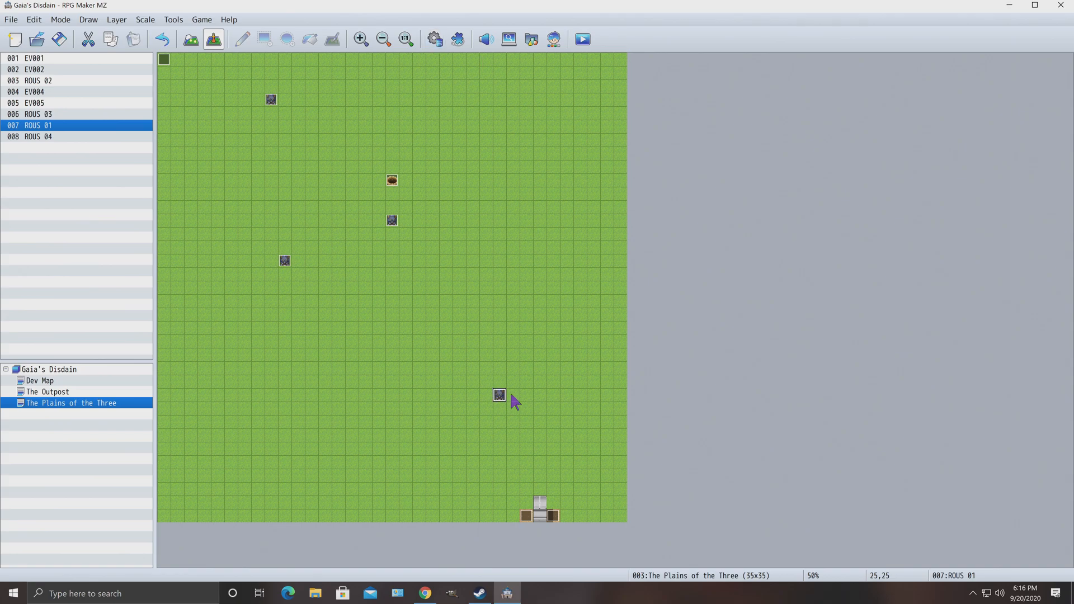
In map event EV004, add a Change Items command giving one Attribute Potion +1 at the end of the Destroy Rat's Nest branch.
click(391, 183)
right_click(393, 186)
click(404, 191)
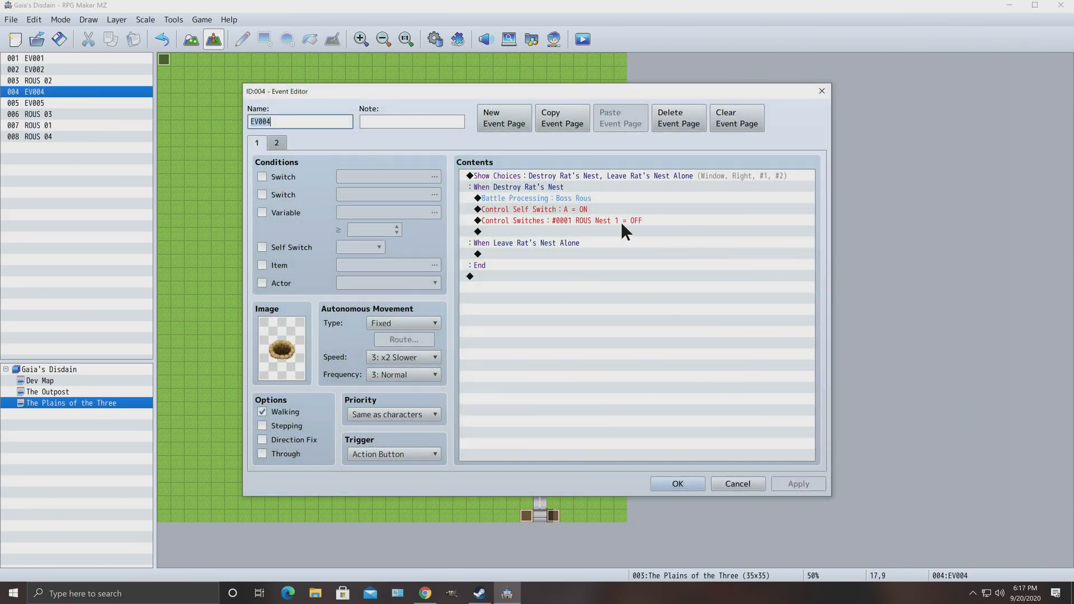
click(565, 230)
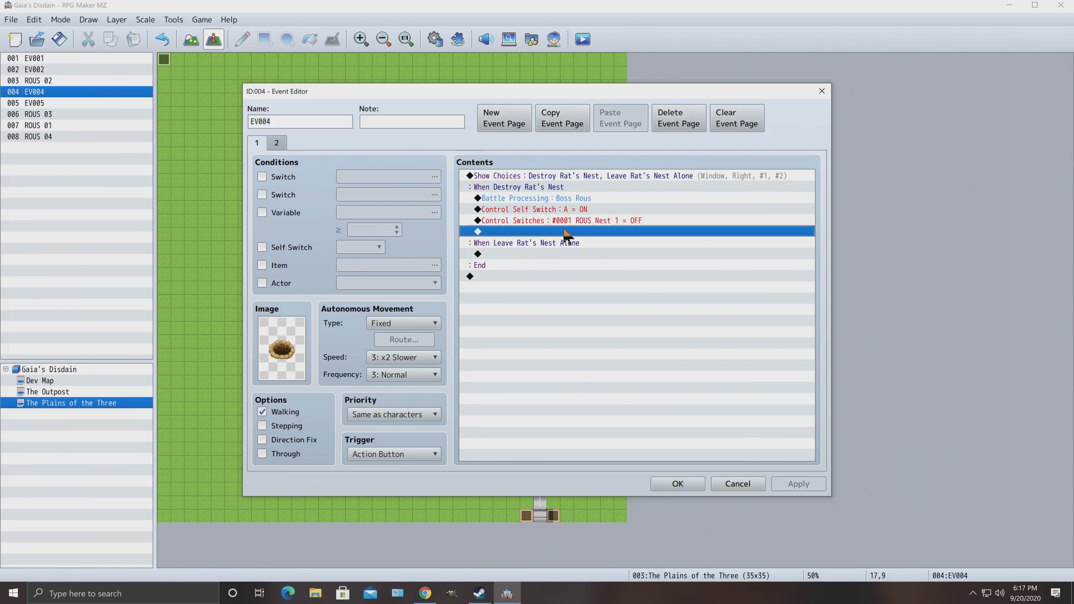
right_click(564, 231)
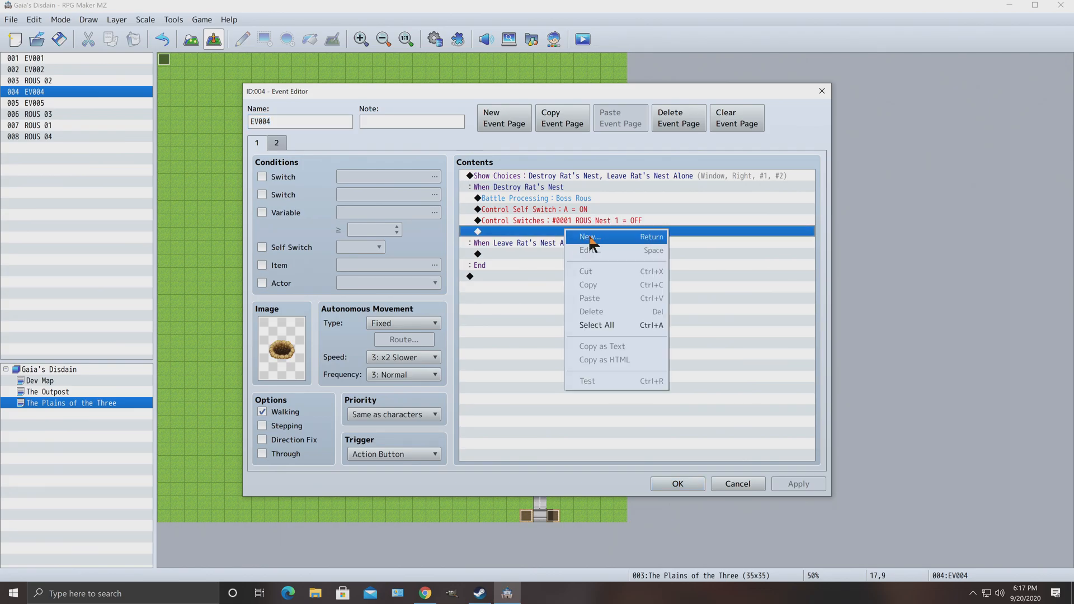
click(590, 238)
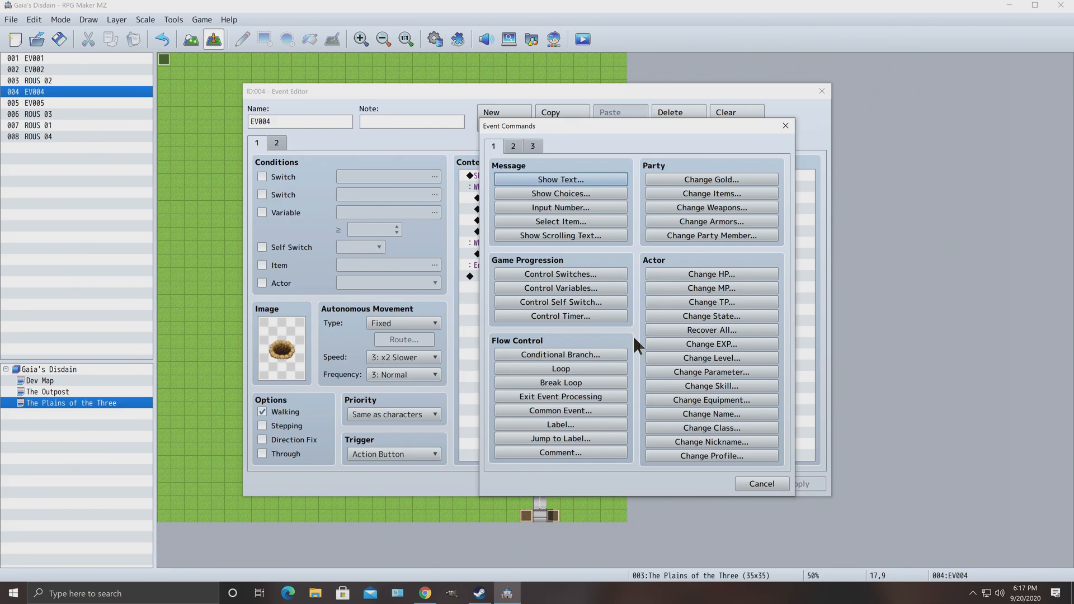
click(720, 193)
click(607, 264)
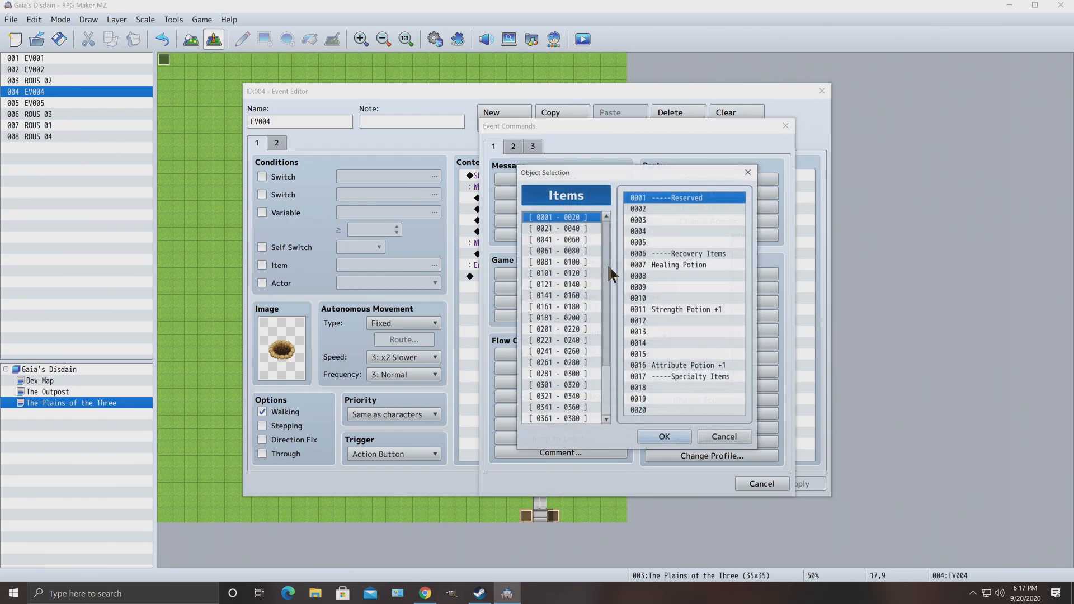
click(683, 366)
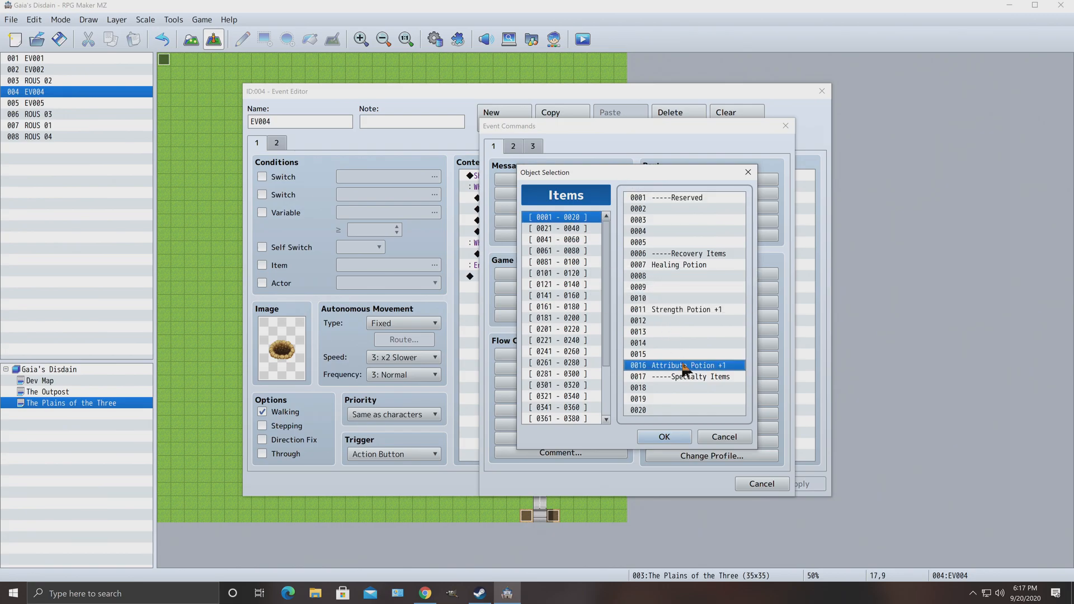
click(664, 436)
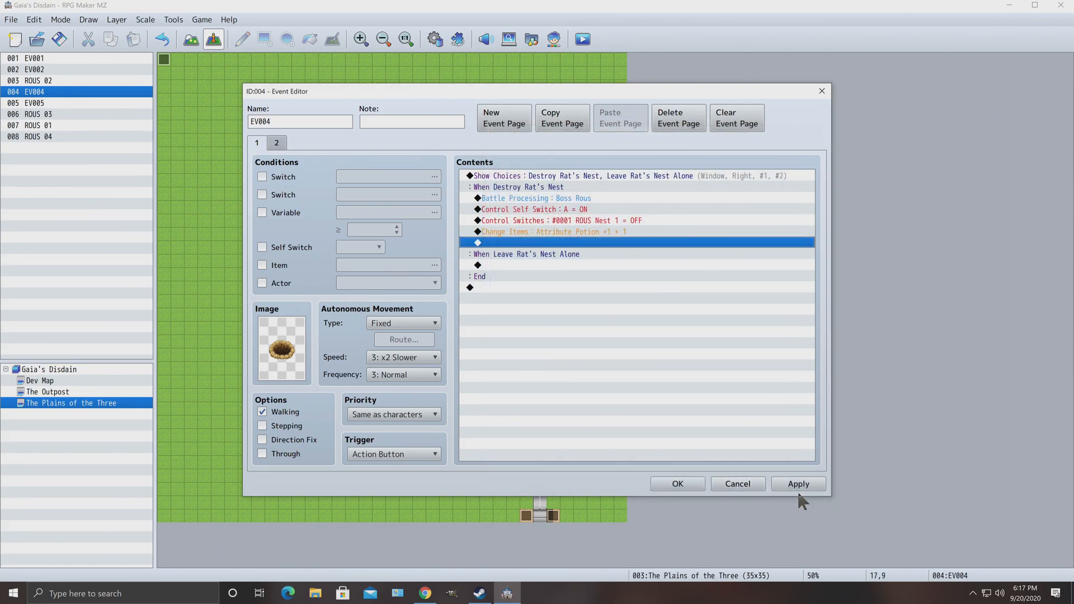
click(796, 484)
click(690, 484)
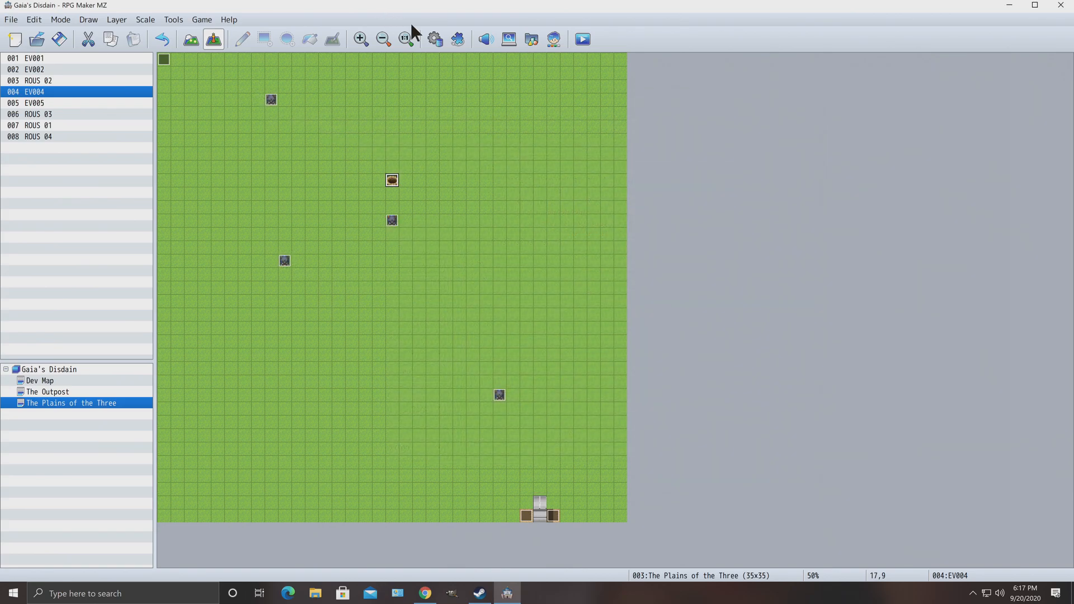
Open the Strength Potion +1 item in the database.
click(435, 39)
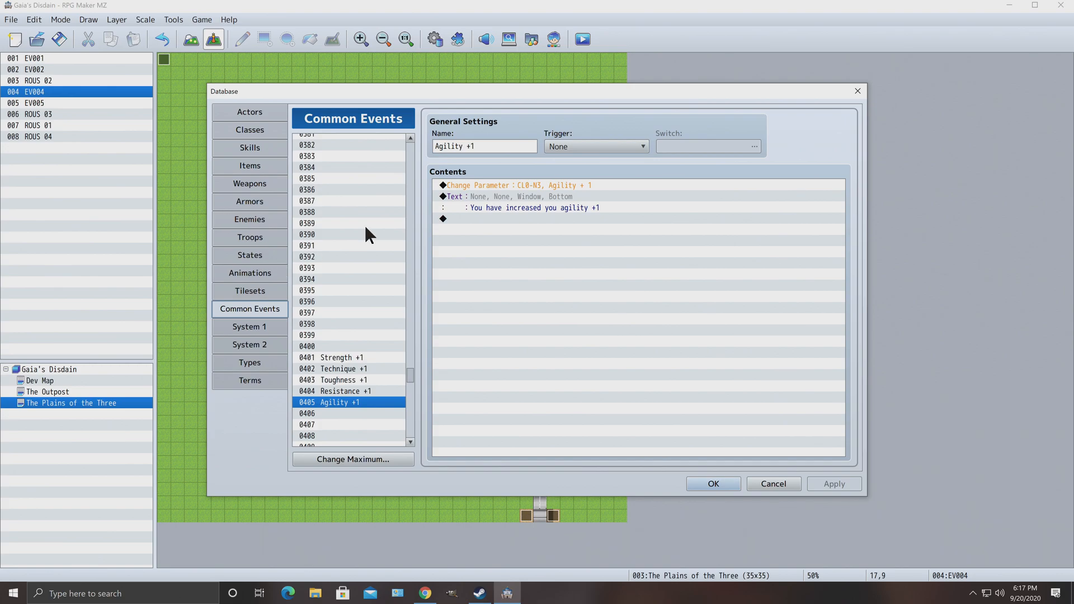
click(262, 167)
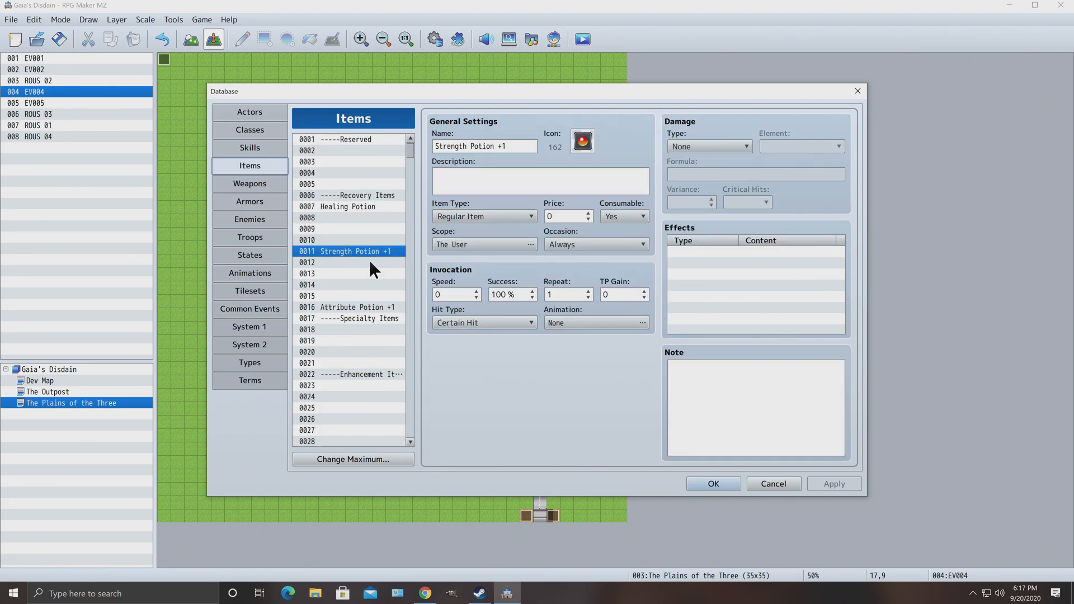
right_click(710, 251)
click(729, 264)
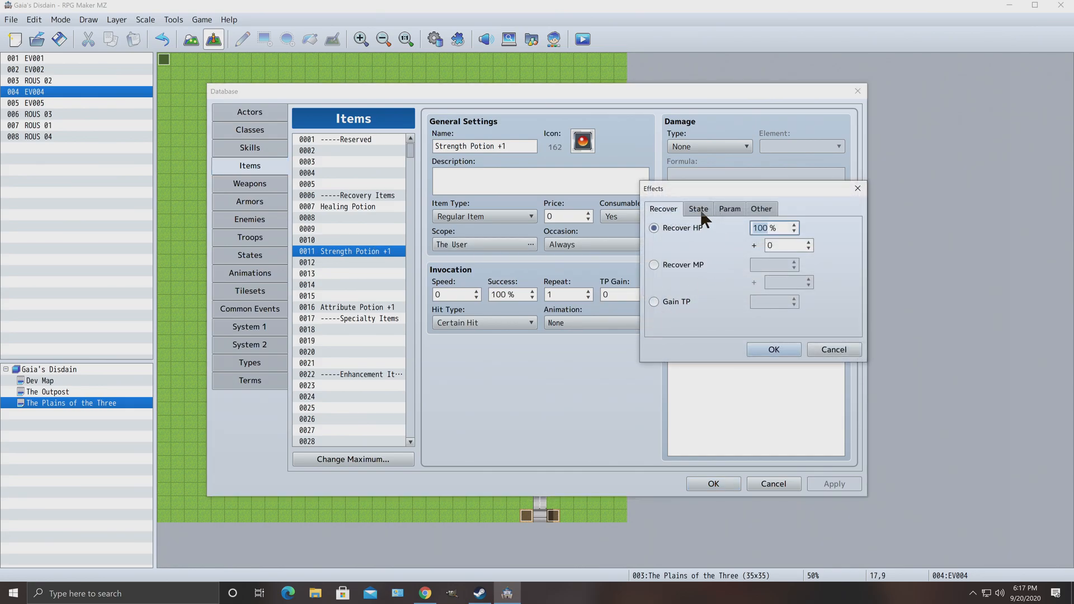
click(759, 209)
click(671, 305)
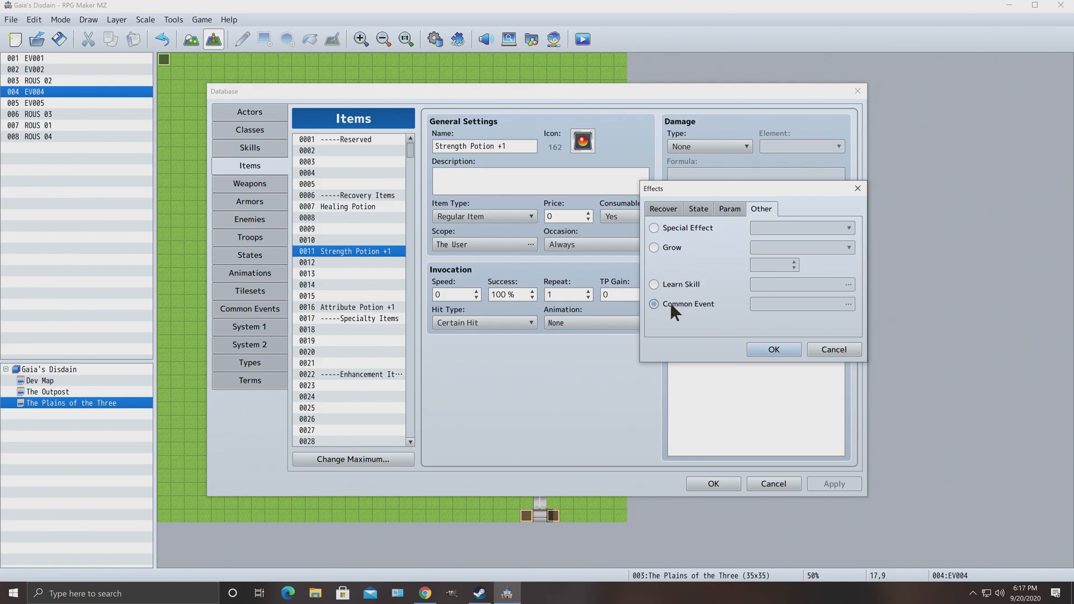
click(789, 304)
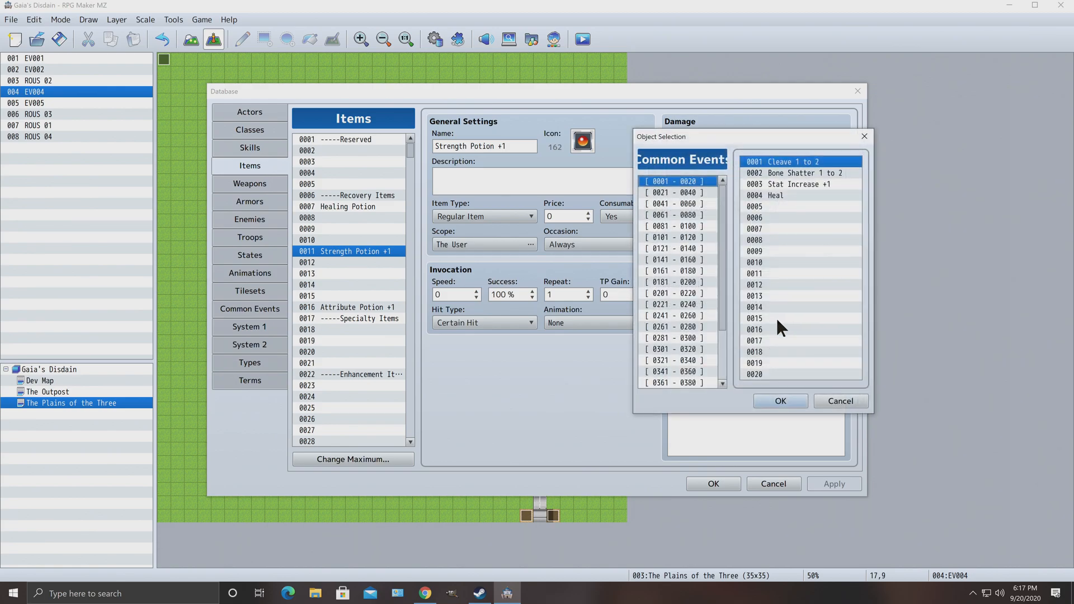
click(691, 192)
click(688, 205)
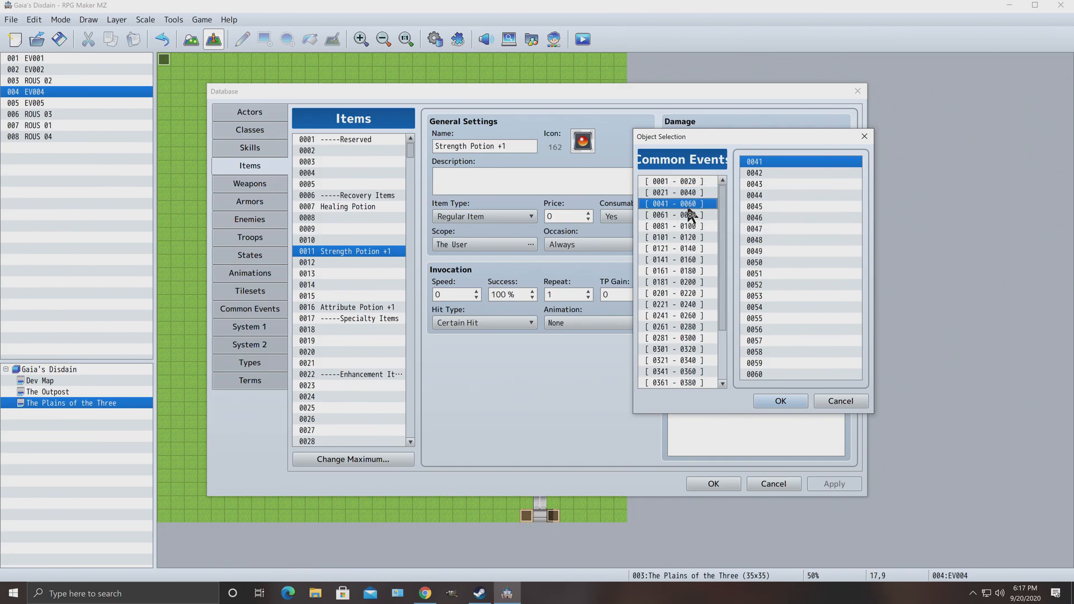
click(689, 216)
click(689, 226)
click(690, 237)
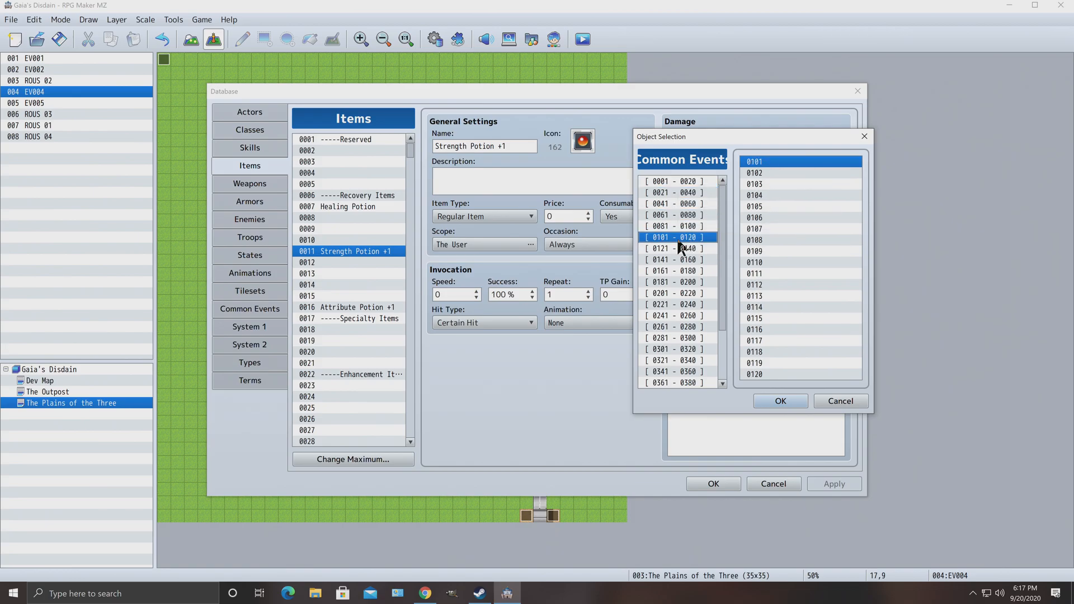
click(686, 249)
click(683, 261)
click(684, 272)
click(684, 282)
click(685, 294)
click(687, 305)
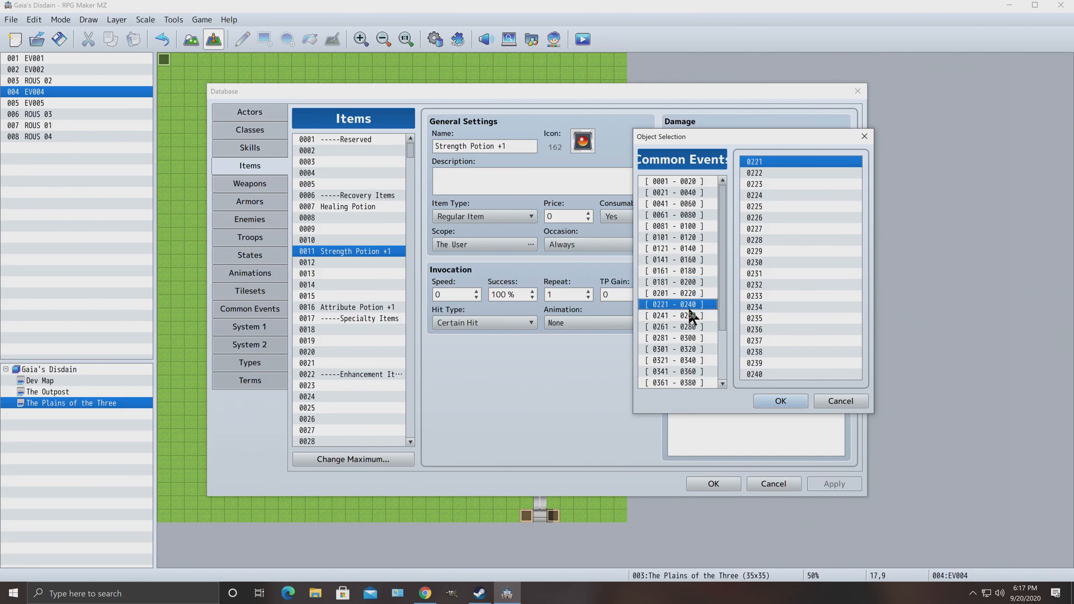
click(692, 181)
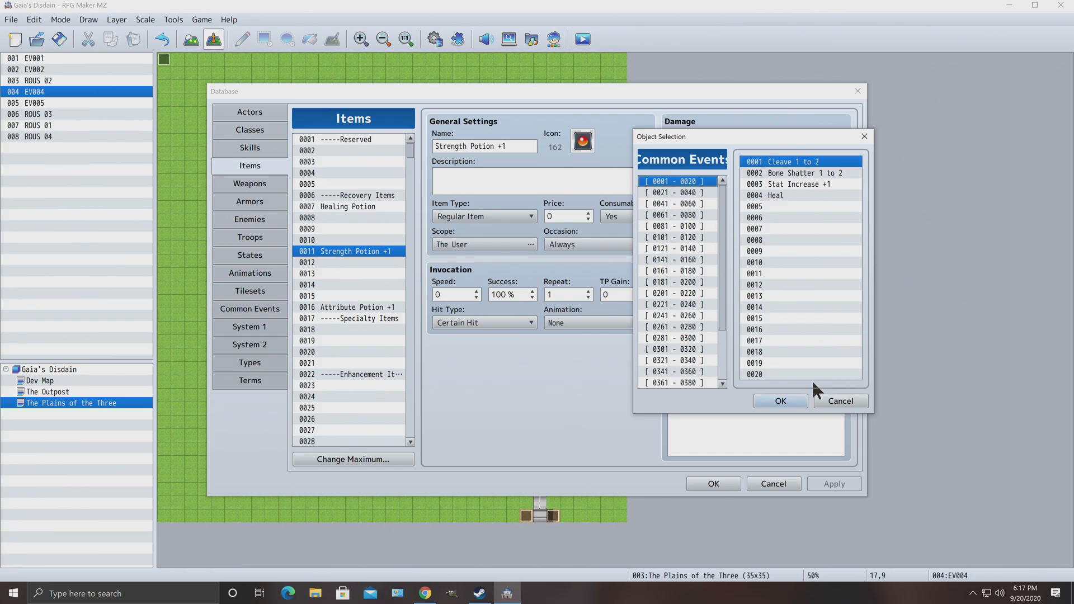
click(770, 398)
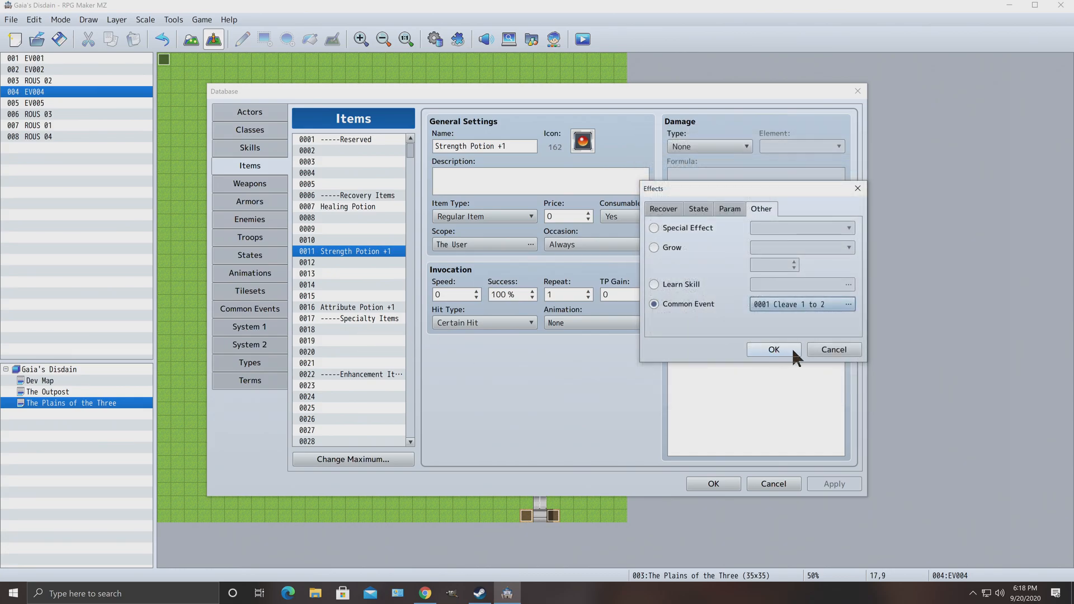
click(829, 350)
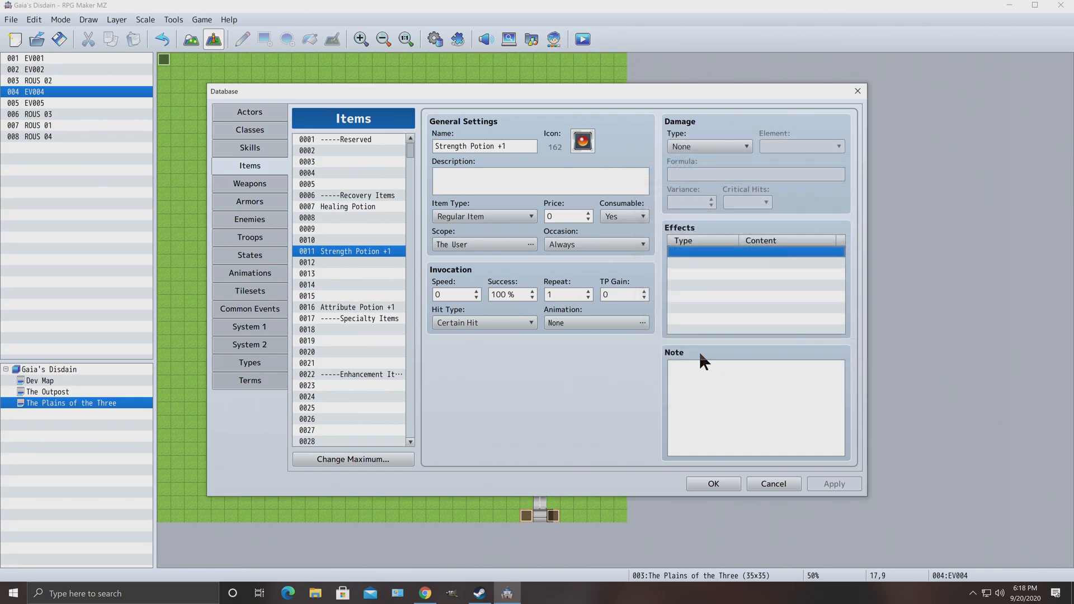
Check the number of the Strength +1 common event, and return to the Strength Potion +1 item.
click(256, 309)
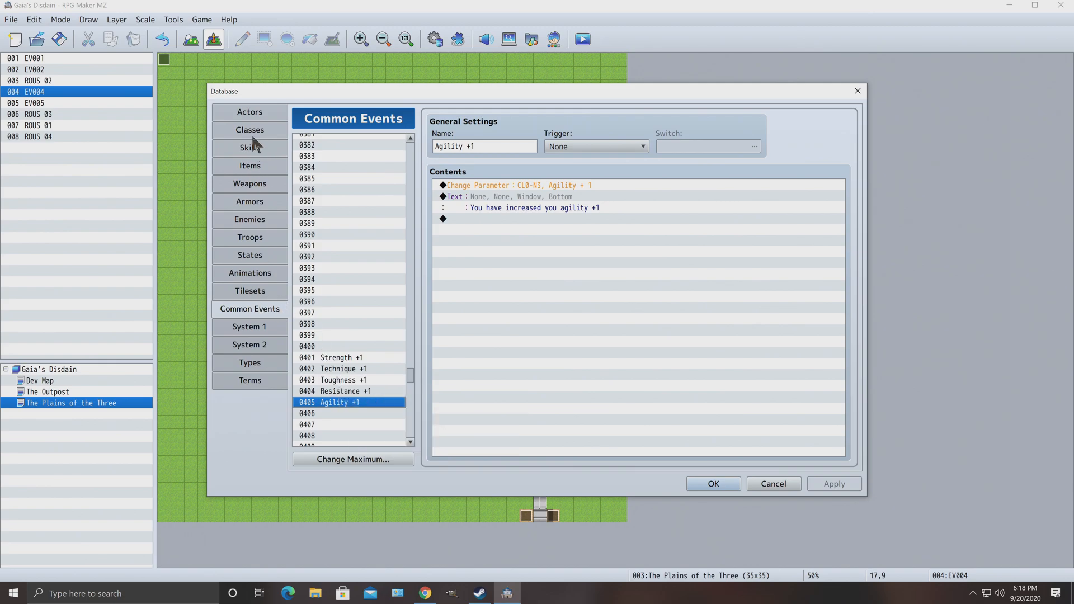
click(259, 168)
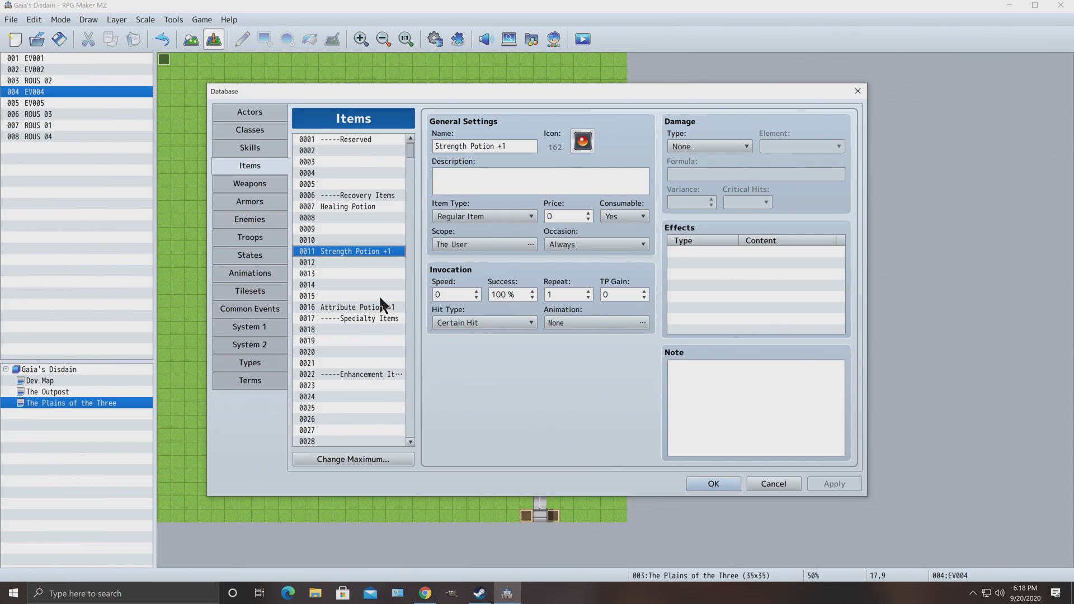
right_click(364, 254)
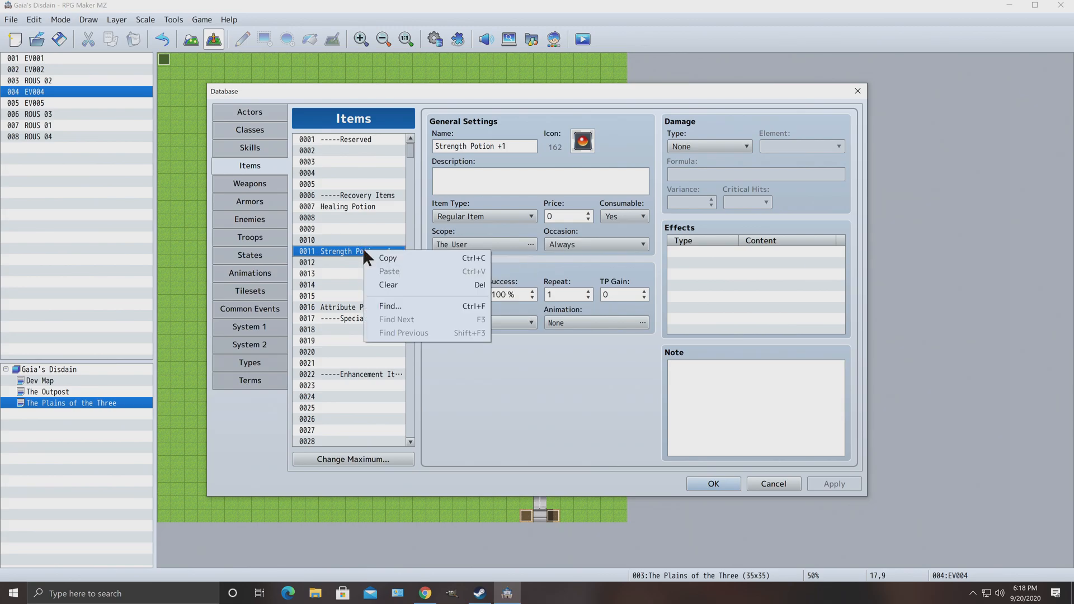
click(342, 252)
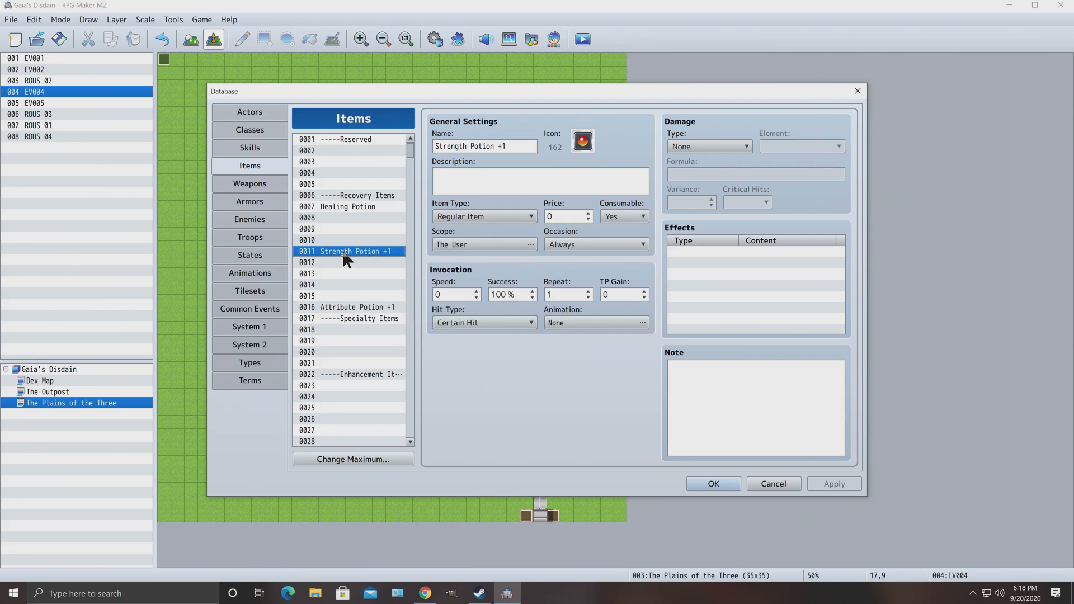
Add a Common Event effect calling 0401 Strength +1 to the Strength Potion +1 item, and apply the change.
right_click(694, 257)
click(727, 266)
click(762, 208)
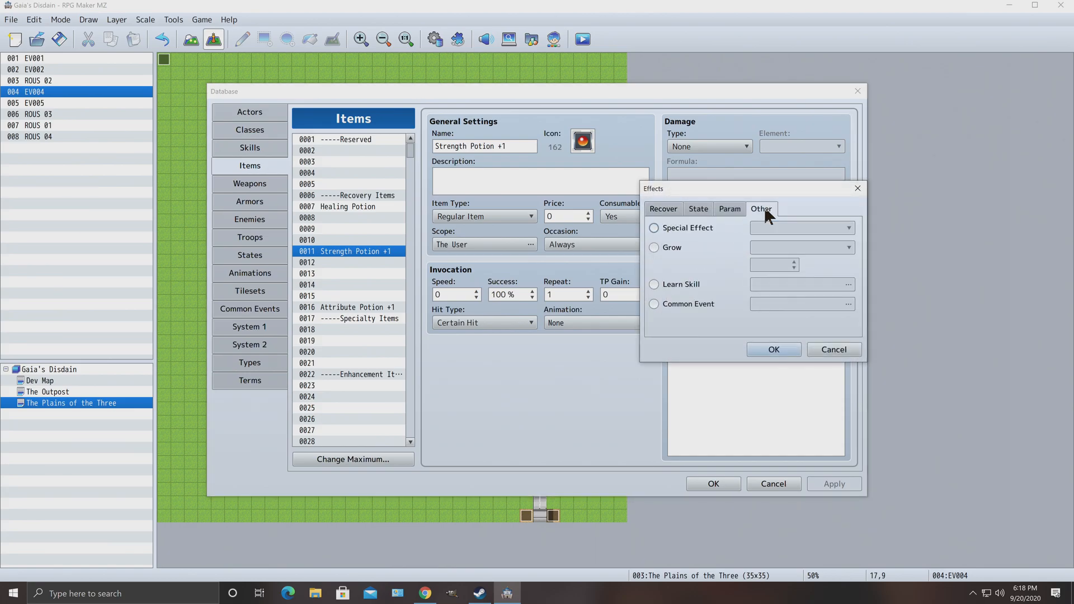
click(654, 303)
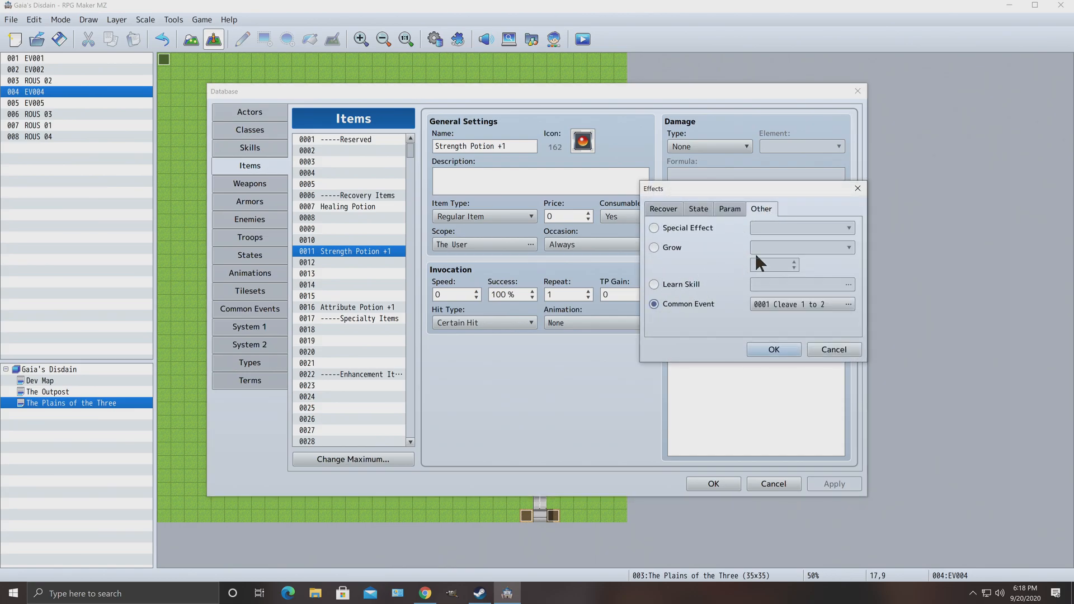
click(783, 304)
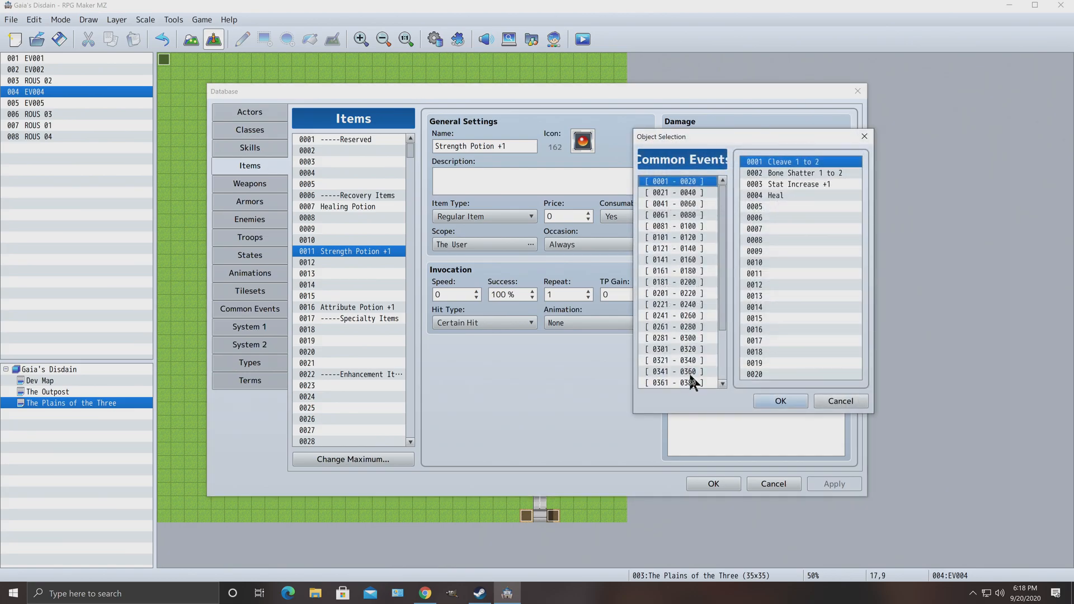
drag(720, 318, 730, 372)
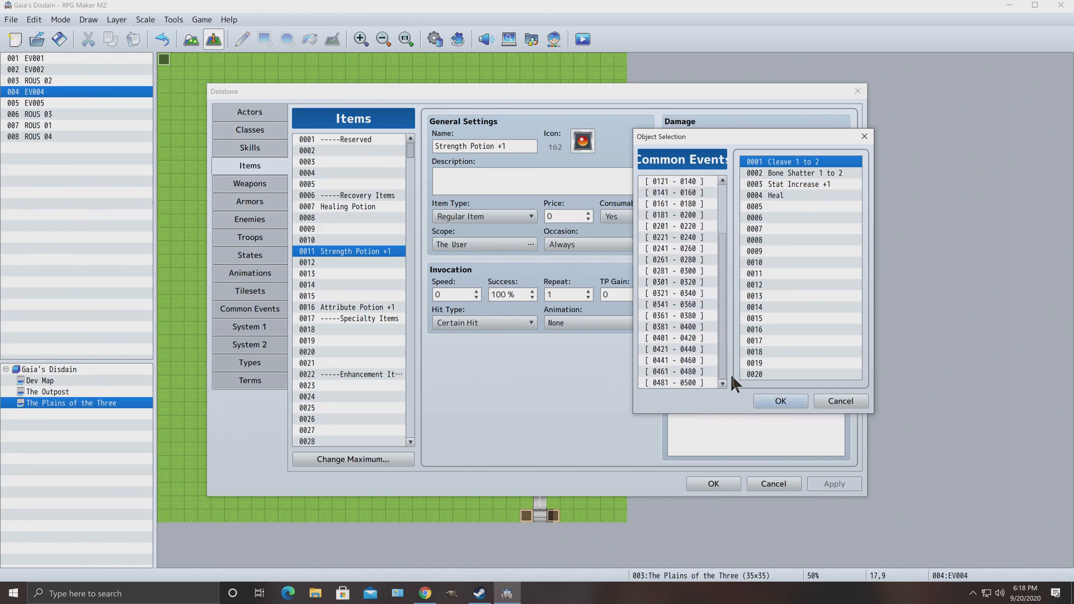
click(668, 335)
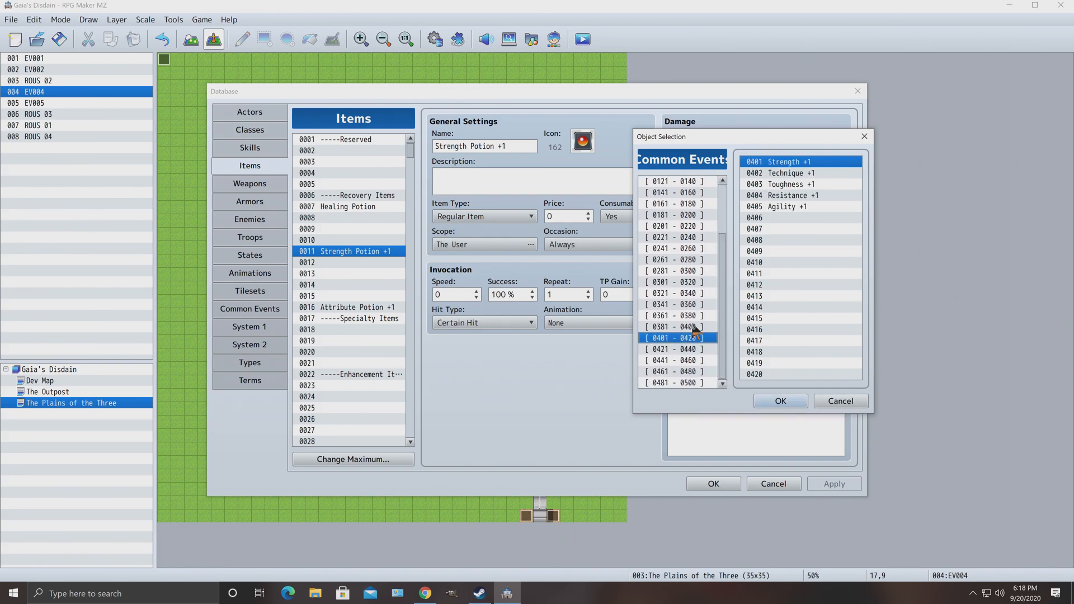
double_click(790, 163)
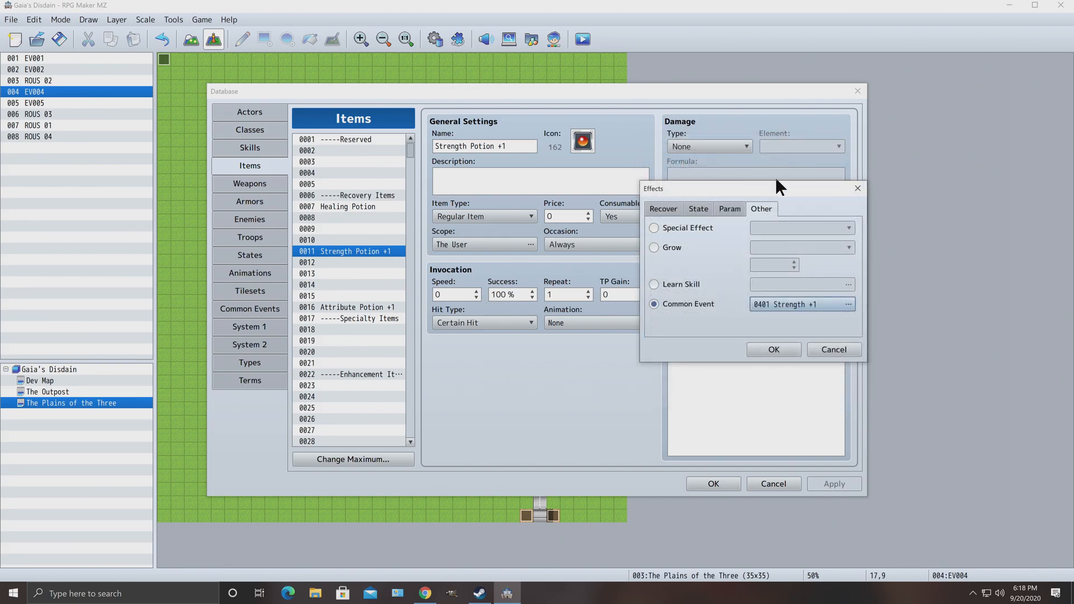
click(784, 351)
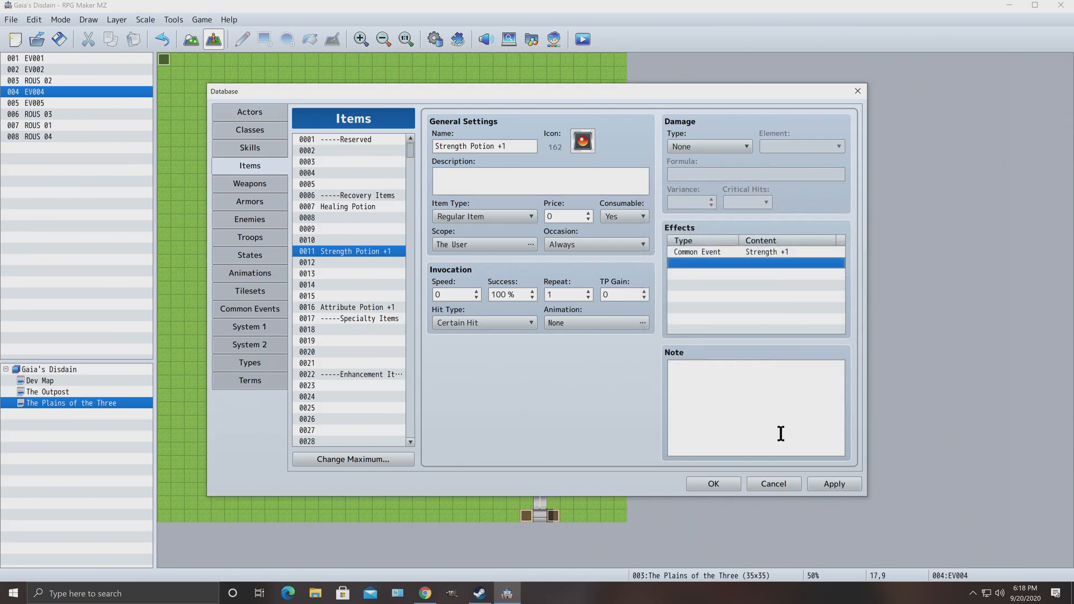
click(816, 484)
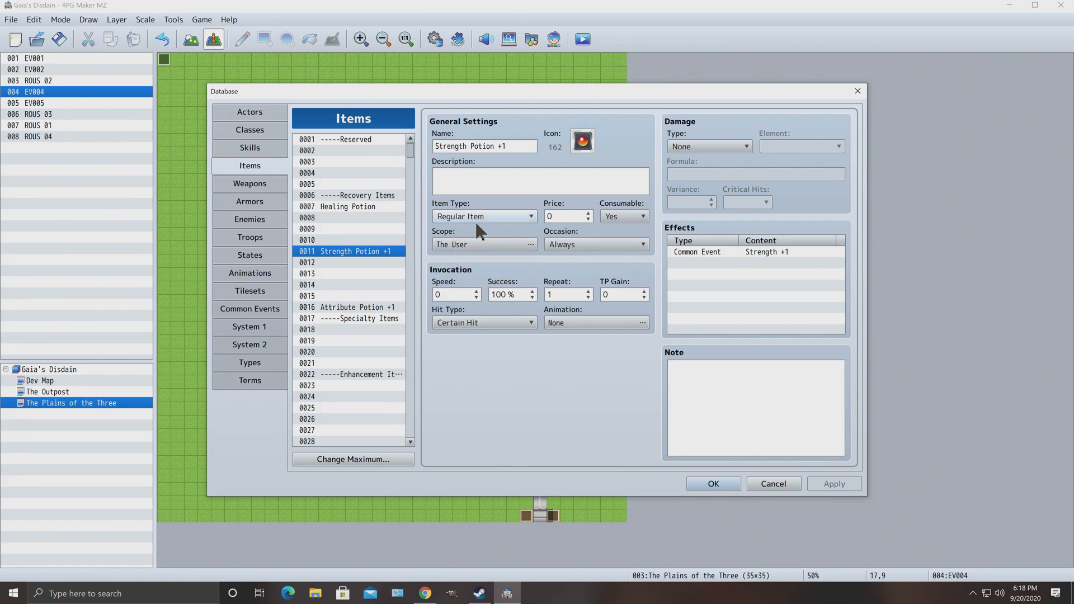
Review the item type, scope and occasion settings of the Strength Potion +1.
click(488, 213)
click(488, 212)
click(510, 240)
click(578, 337)
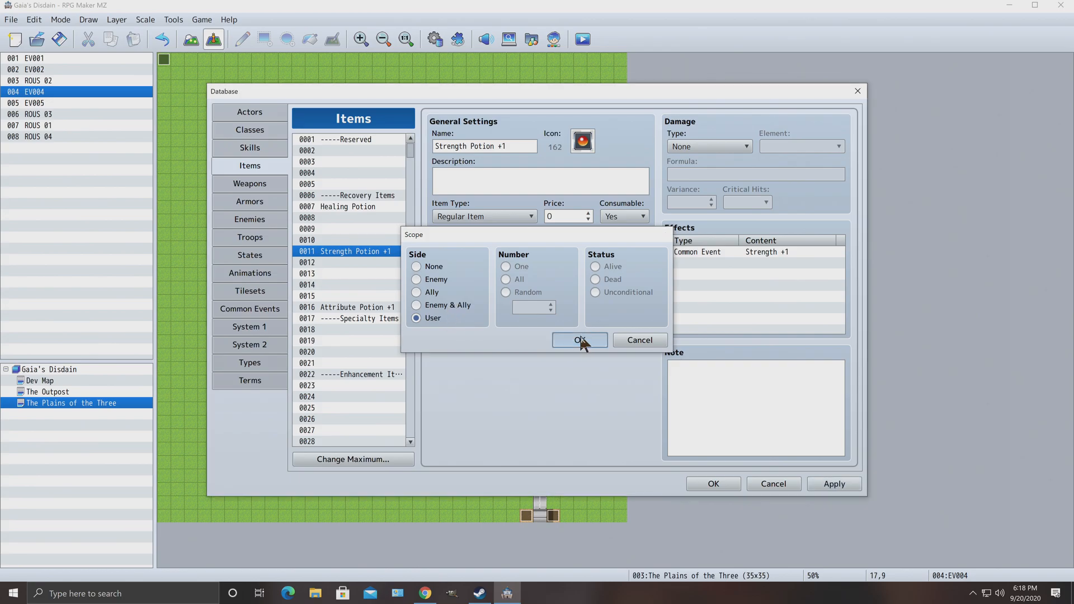
click(574, 249)
click(575, 247)
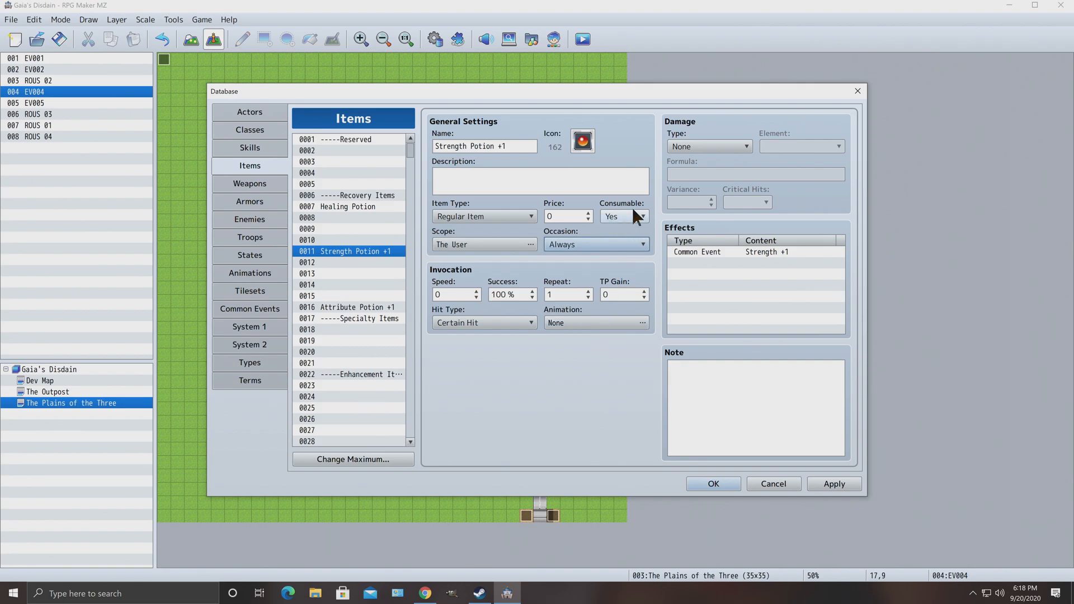
Name the empty item 0012 "Technique Potion +1".
click(332, 261)
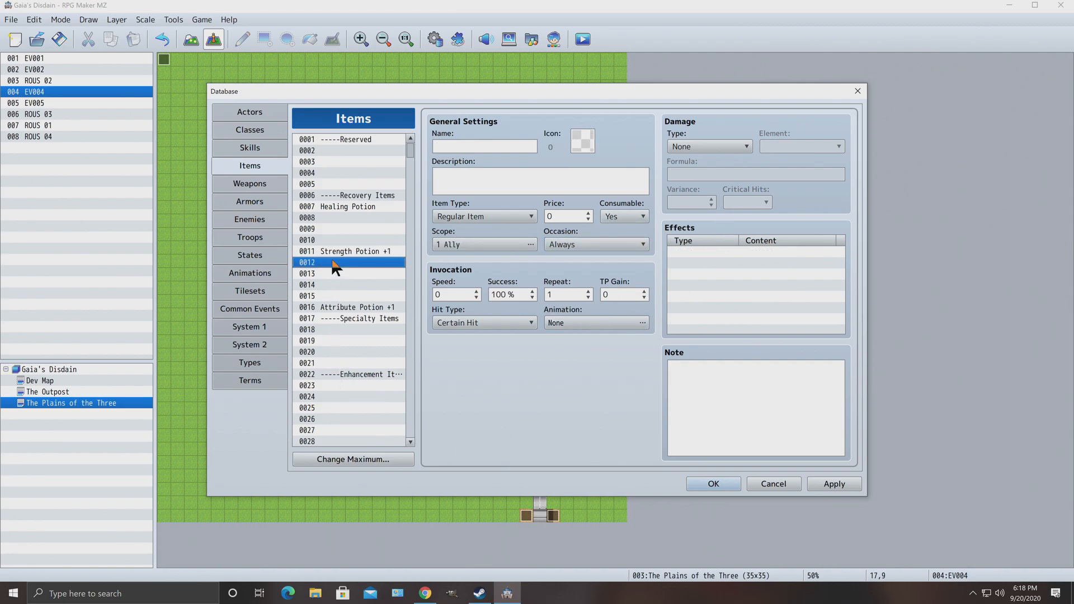
right_click(333, 261)
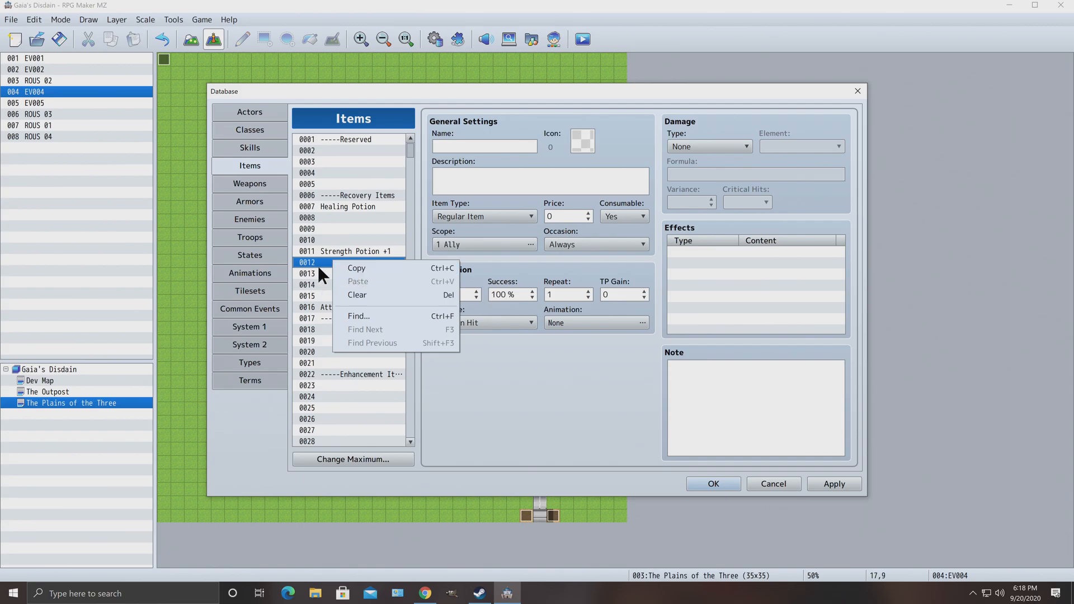
click(330, 260)
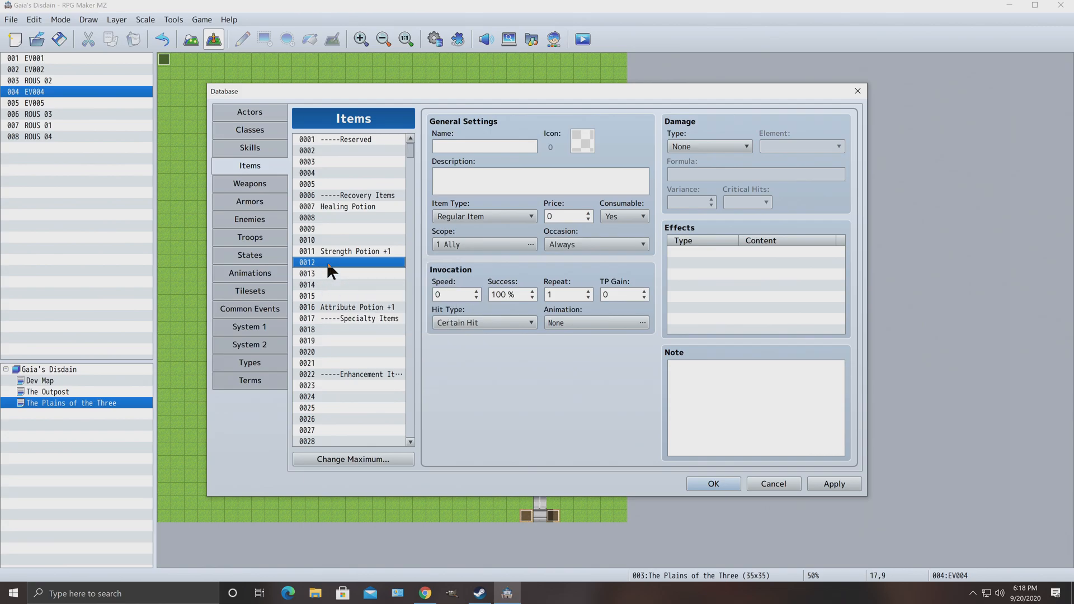
click(347, 252)
click(333, 263)
right_click(333, 263)
click(326, 265)
click(469, 145)
text(Tou)
key(BackSpace)
key(BackSpace)
key(BackSpace)
text(Technieu)
key(BackSpace)
key(BackSpace)
text(i)
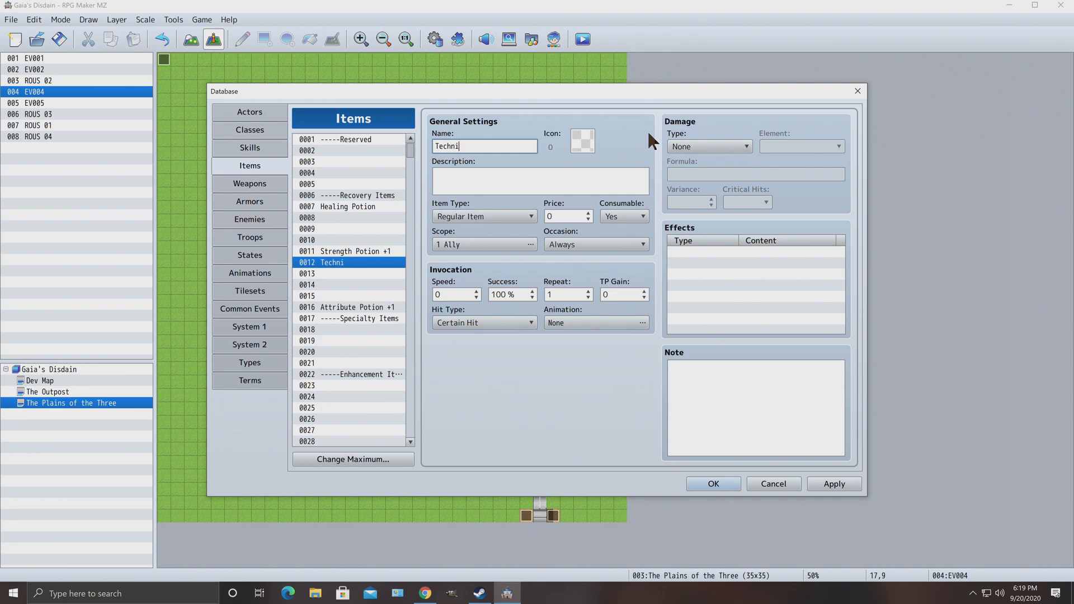
text(que Potion +)
Give the Technique Potion +1 the blue orb icon, number 165.
click(353, 272)
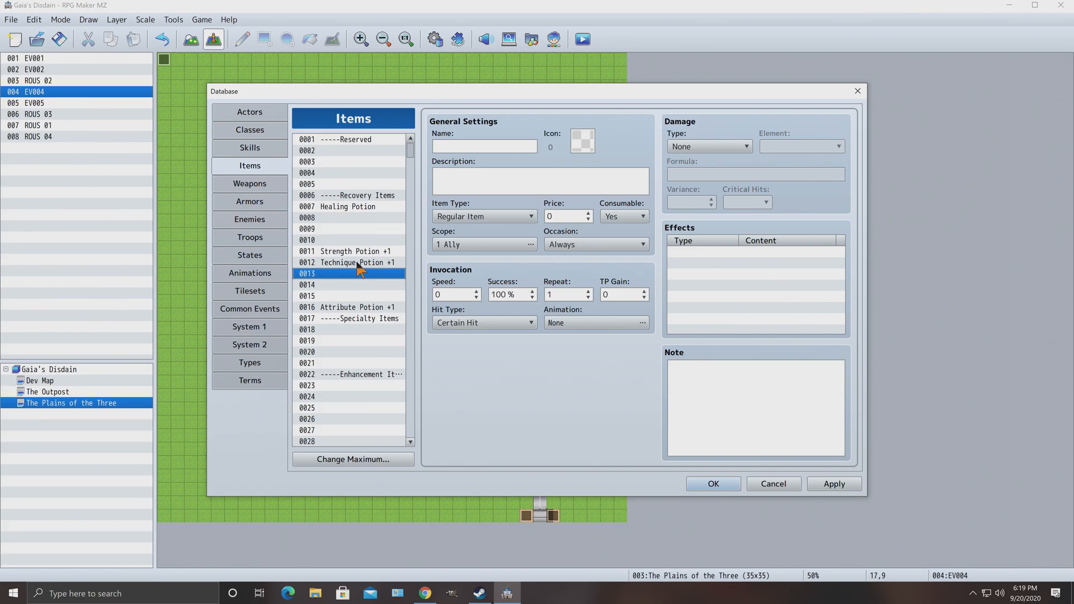
click(358, 261)
double_click(584, 147)
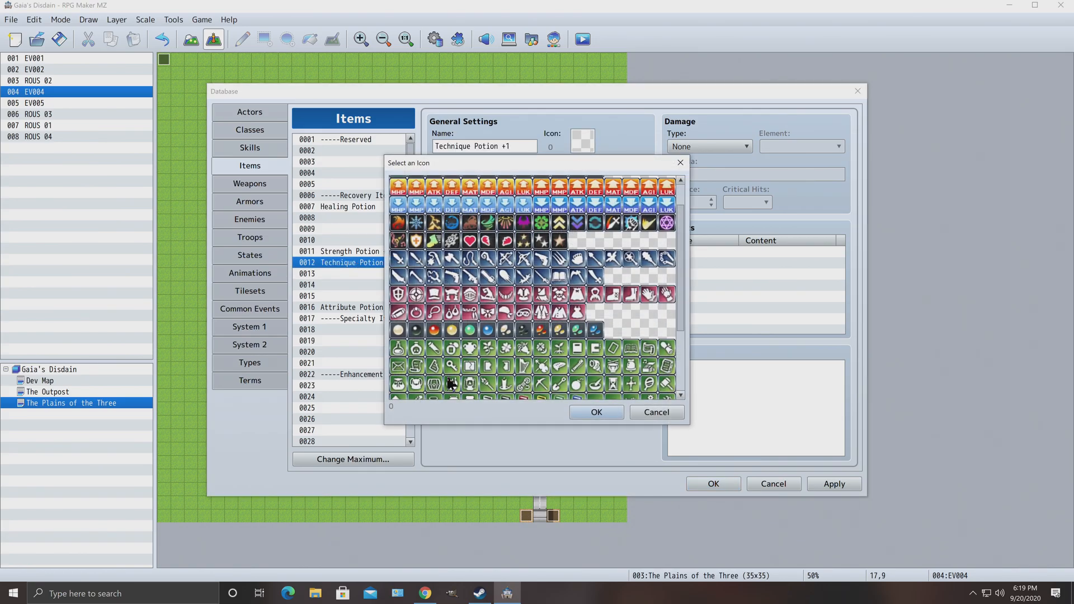
click(486, 330)
click(617, 410)
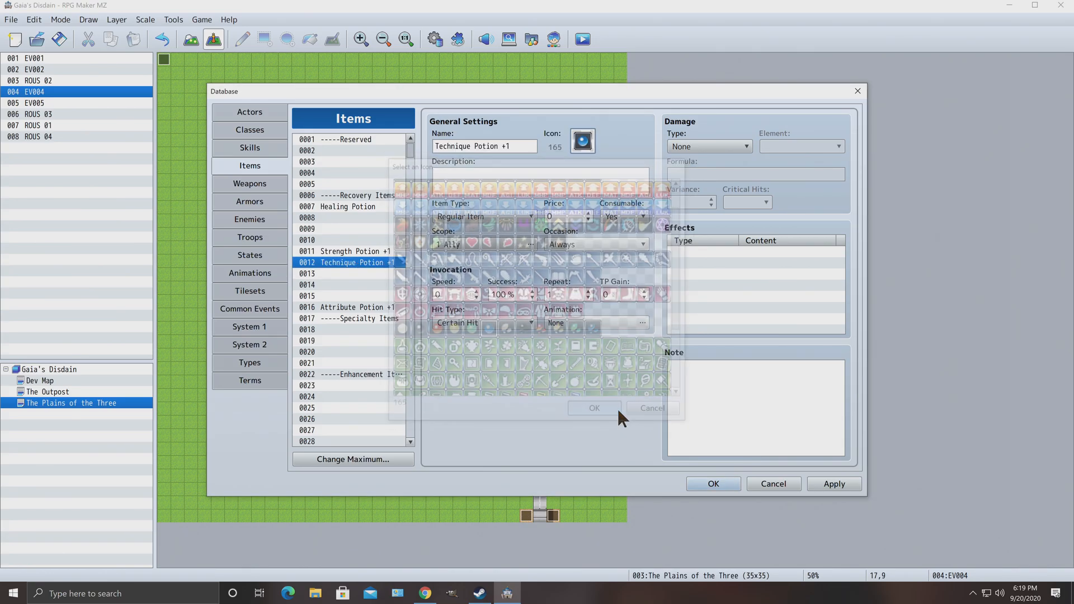
Enter "Increases strength +1" as the description of the Strength Potion +1.
click(368, 256)
click(477, 188)
text(Increases)
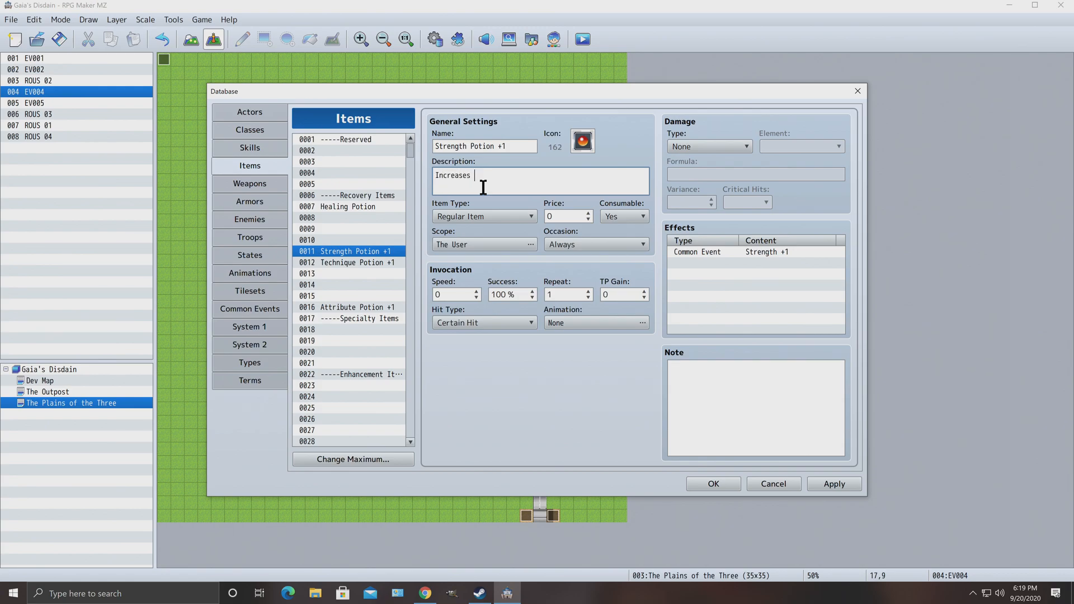
text( strength +1)
Enter "Increases technique +1" as the description of the Technique Potion +1.
click(366, 260)
click(457, 178)
text(Incresaes)
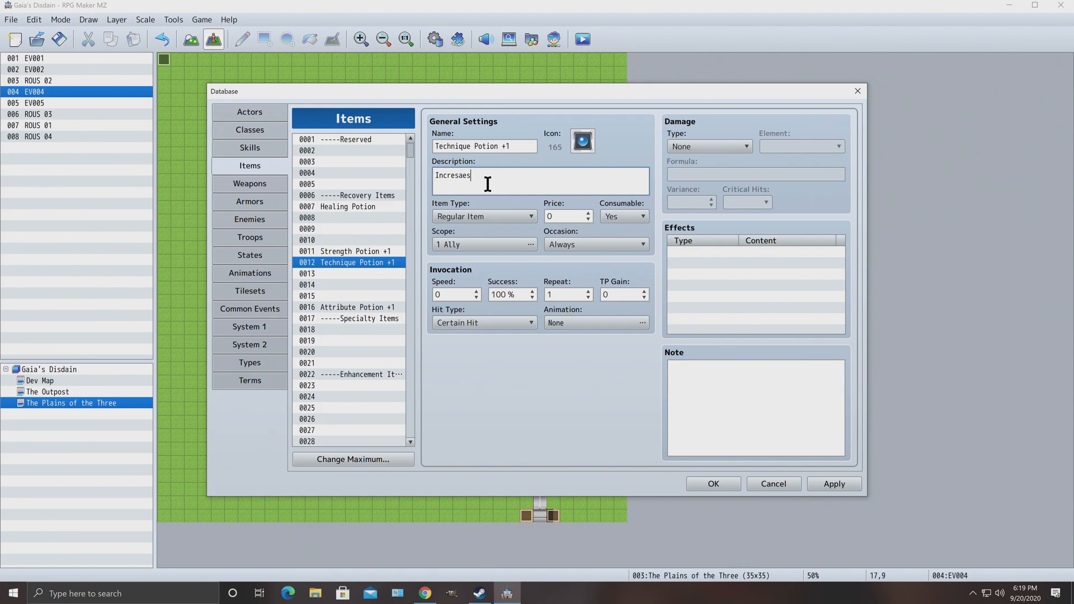
key(BackSpace)
key(BackSpace)
key(BackSpace)
key(BackSpace)
text(ase)
text(s th)
text(chniqu)
text(e)
text( +1)
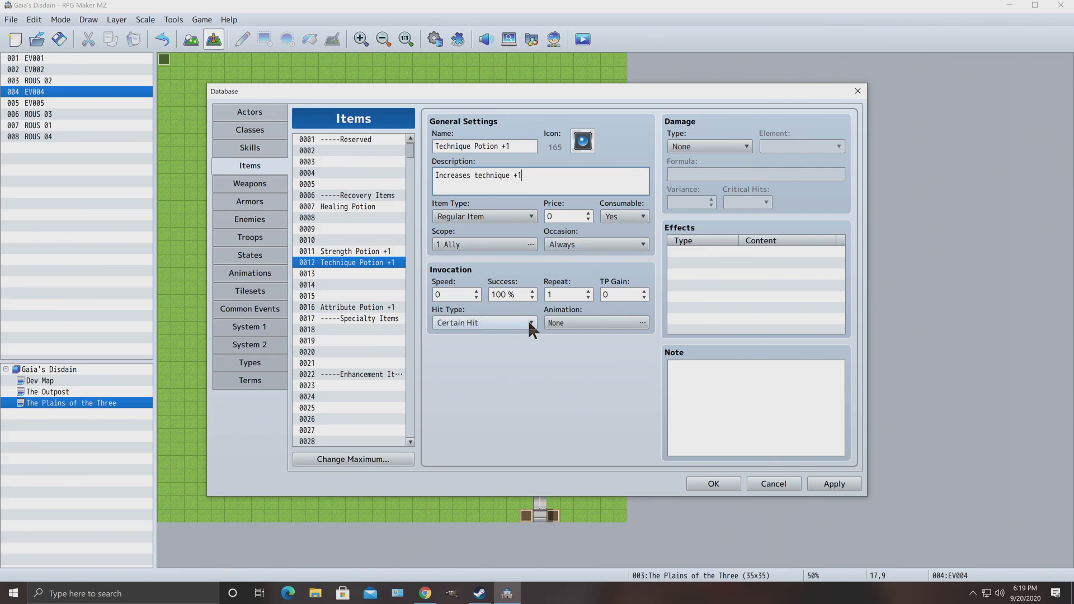
Set the scope of the Technique Potion +1 to User.
click(483, 246)
click(437, 314)
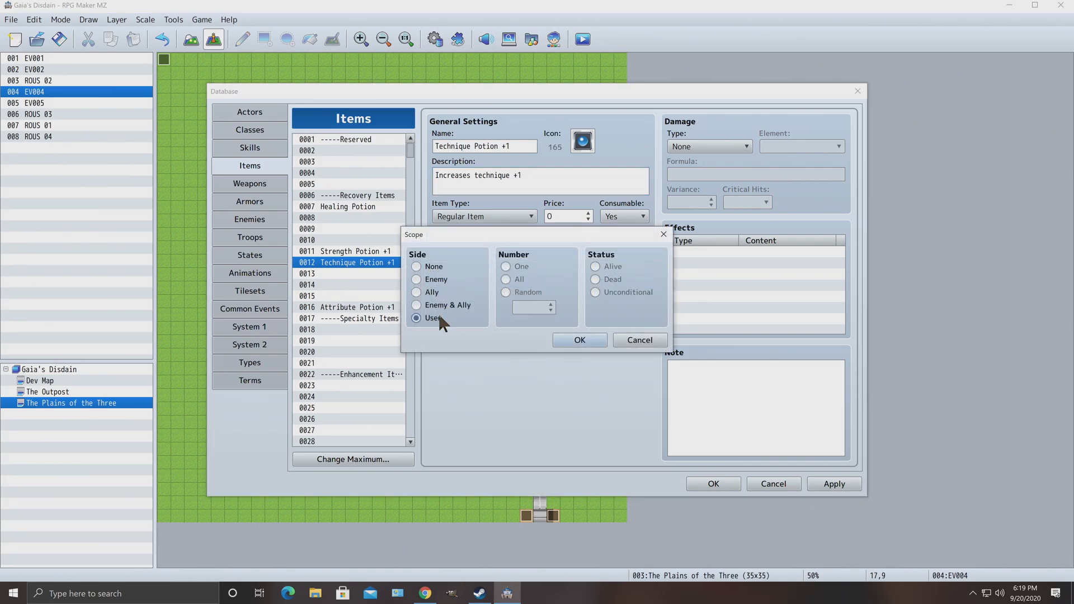
click(565, 338)
Add a Common Event effect calling 0402 Technique +1 to the Technique Potion +1, and save and close the database.
right_click(710, 252)
click(727, 261)
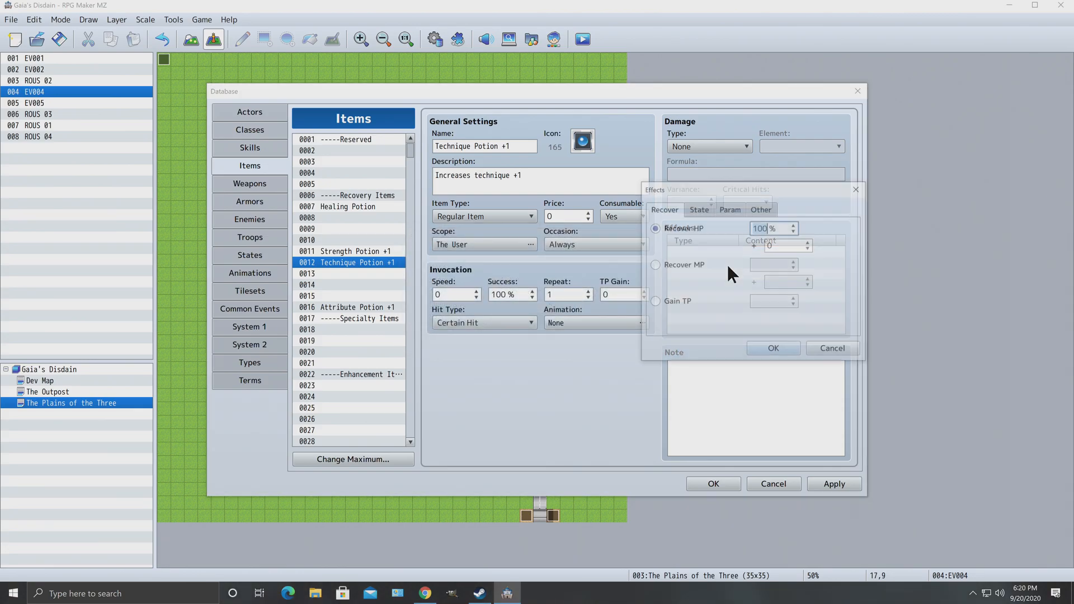
click(763, 209)
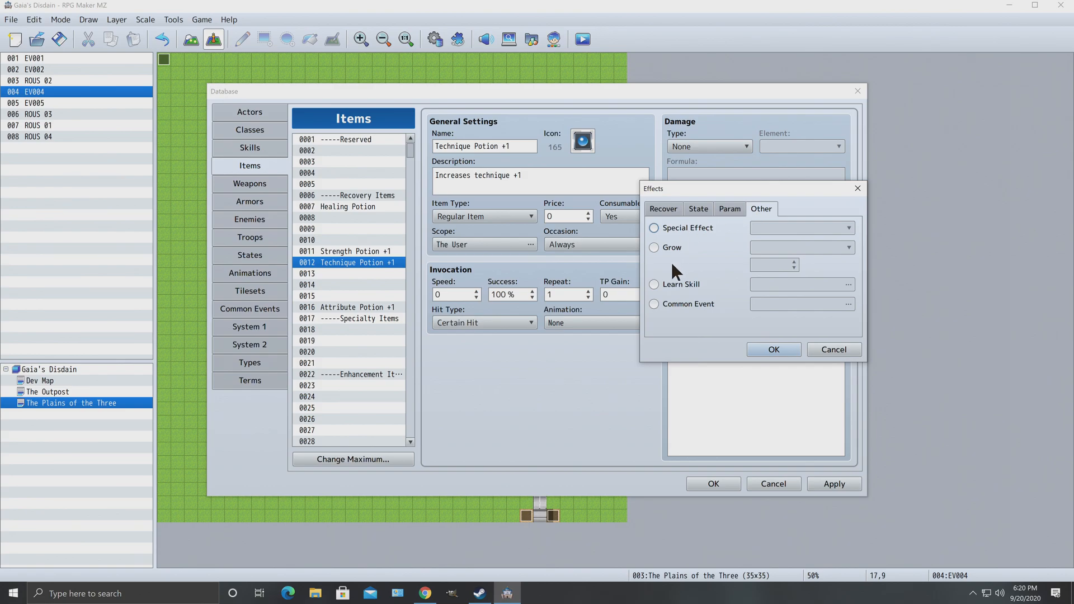
click(654, 304)
click(785, 304)
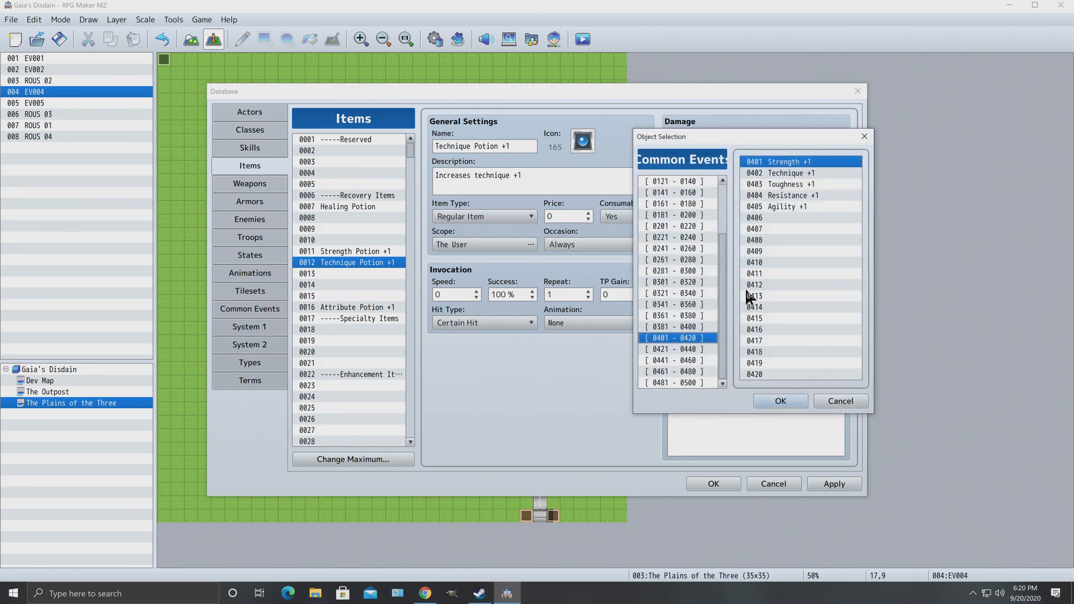
click(795, 174)
click(783, 401)
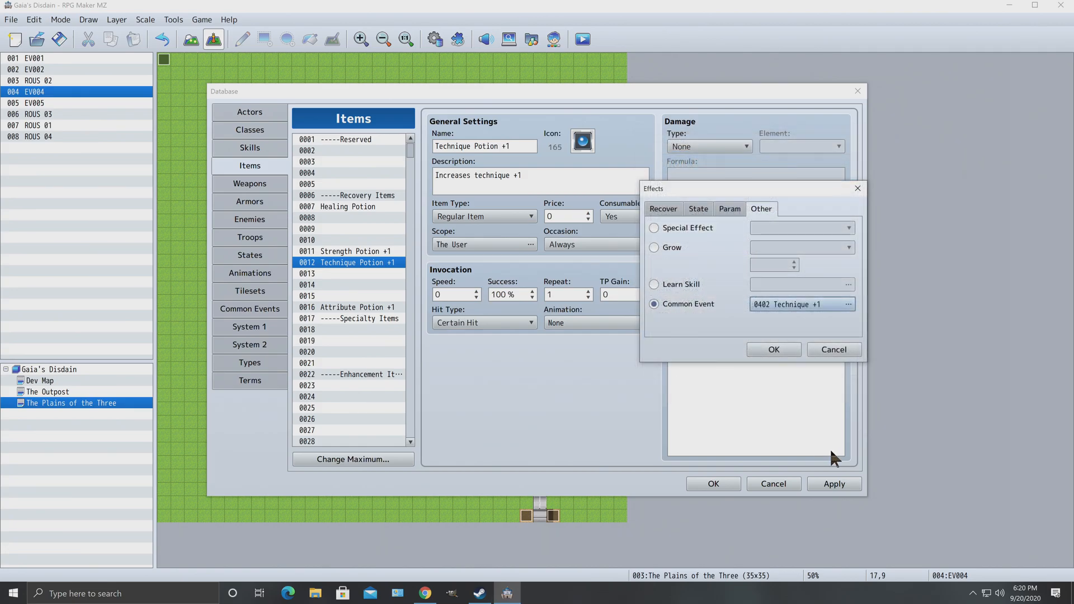
click(773, 350)
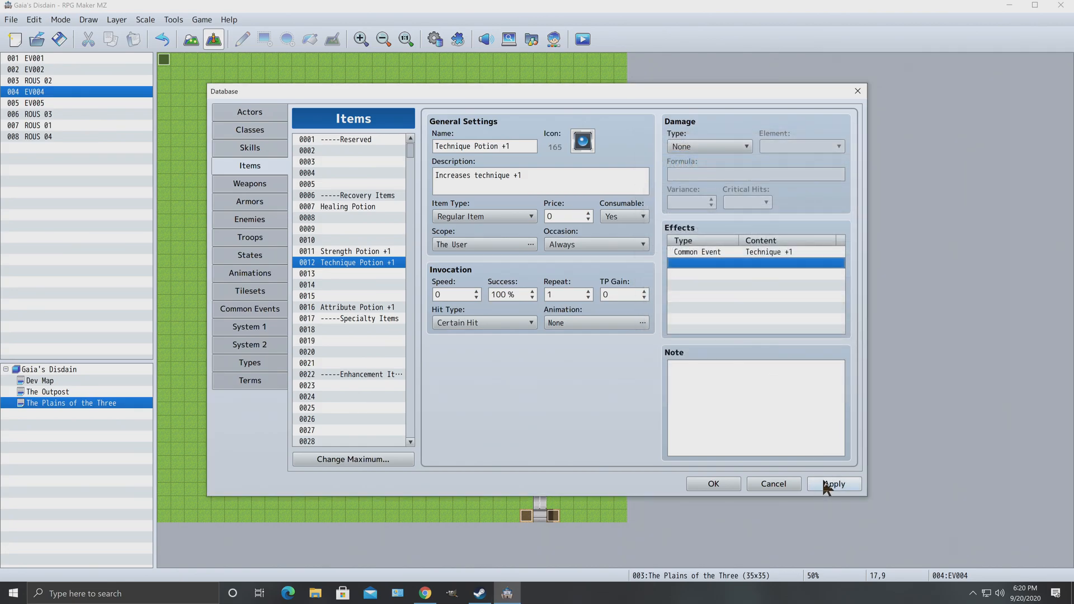
click(833, 485)
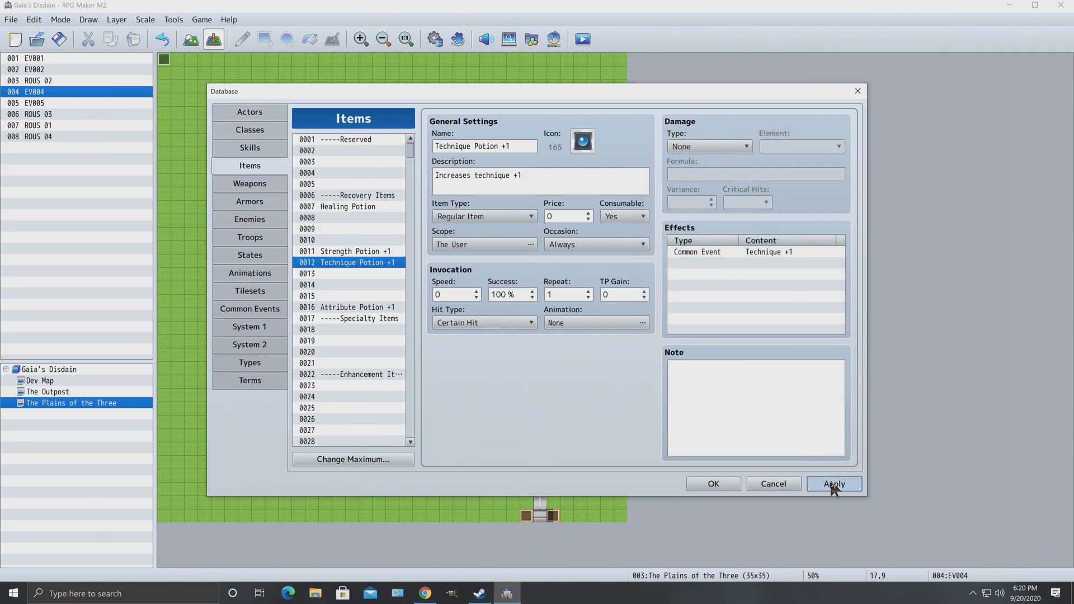
click(709, 489)
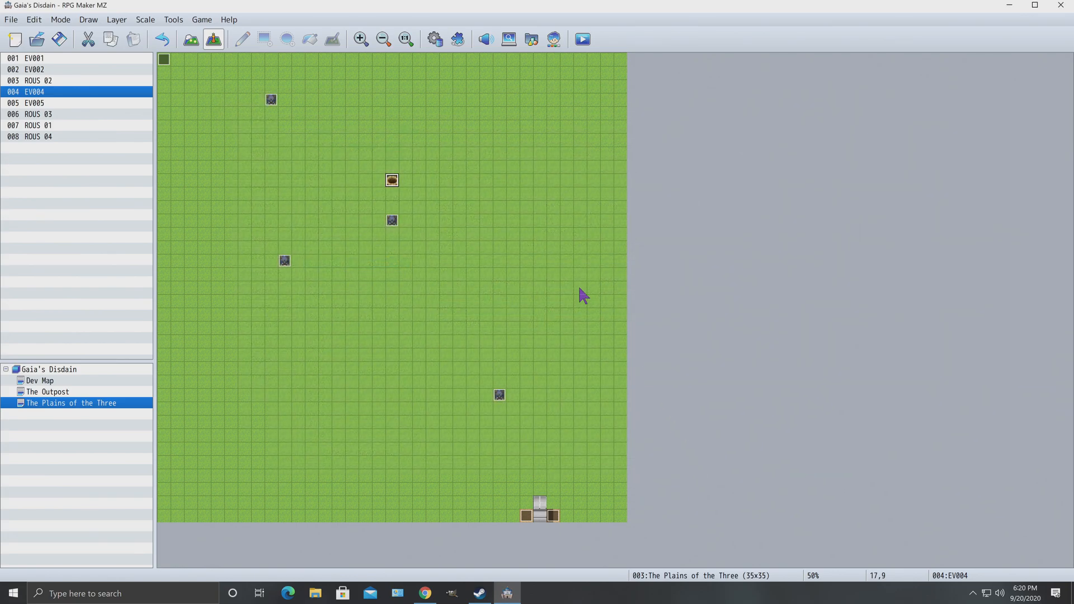
Reopen the database and name the empty item 0013 "Toughness Potion +1".
click(439, 43)
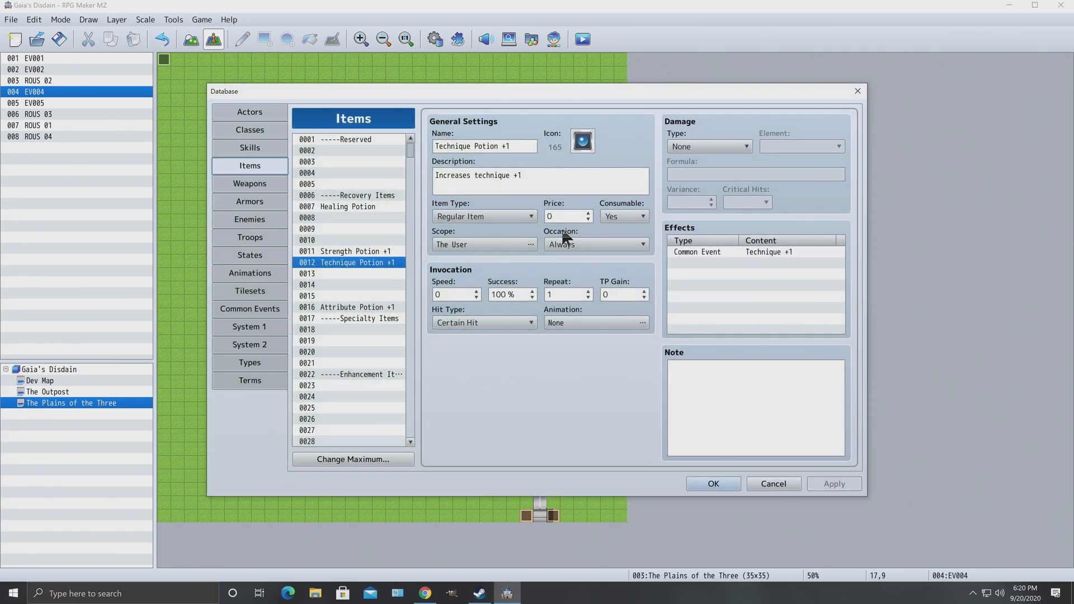
click(350, 274)
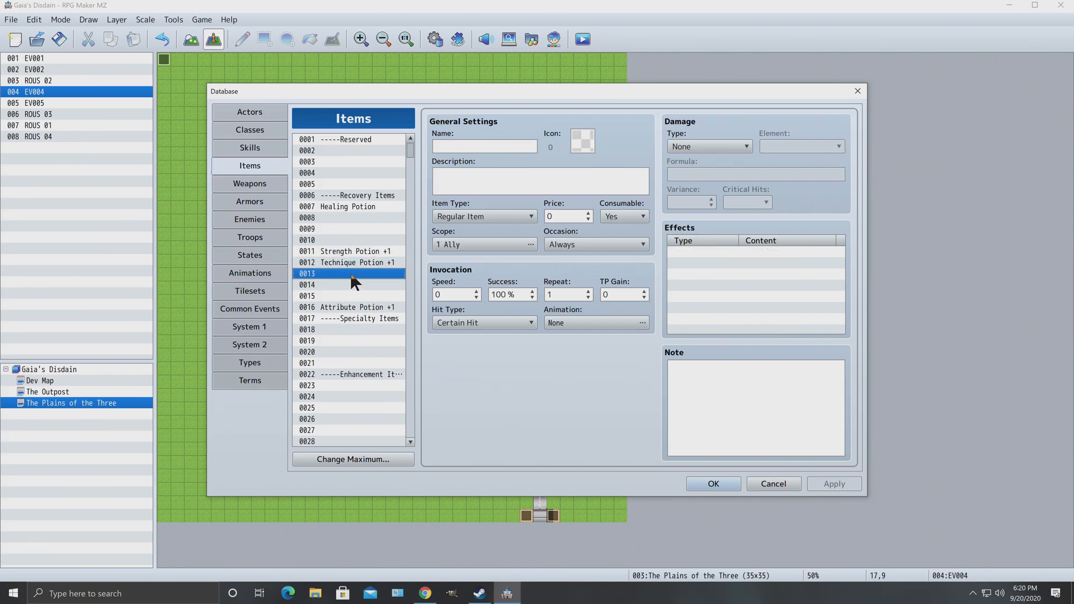
click(462, 145)
text(T)
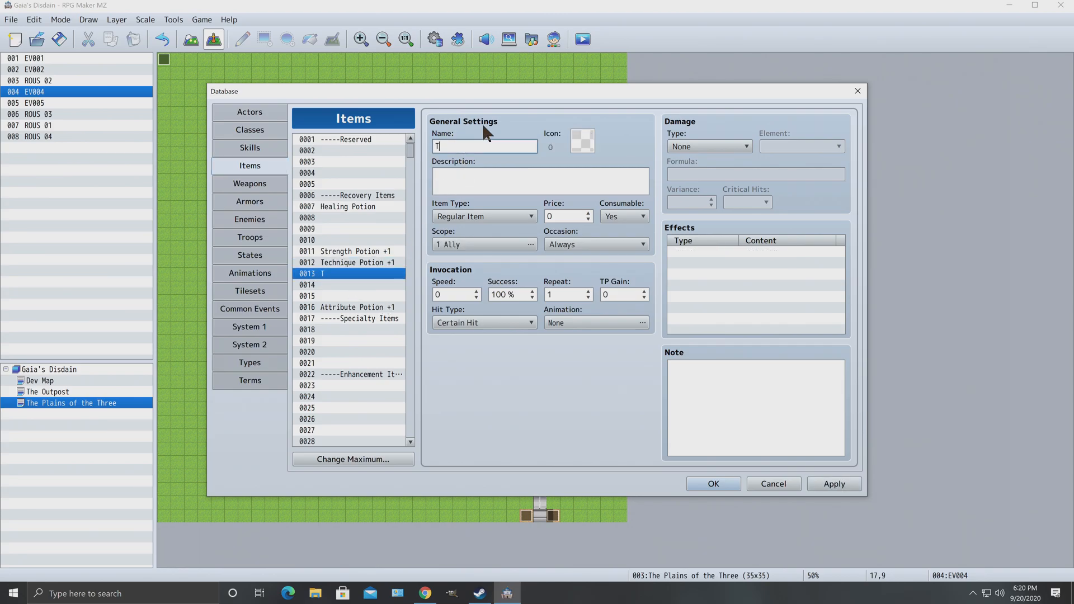
text(oughness Potioin)
key(BackSpace)
key(BackSpace)
Describe the Toughness Potion +1 as "Increases Tougness +1" and give it the black orb icon, number 161.
click(520, 175)
text(I)
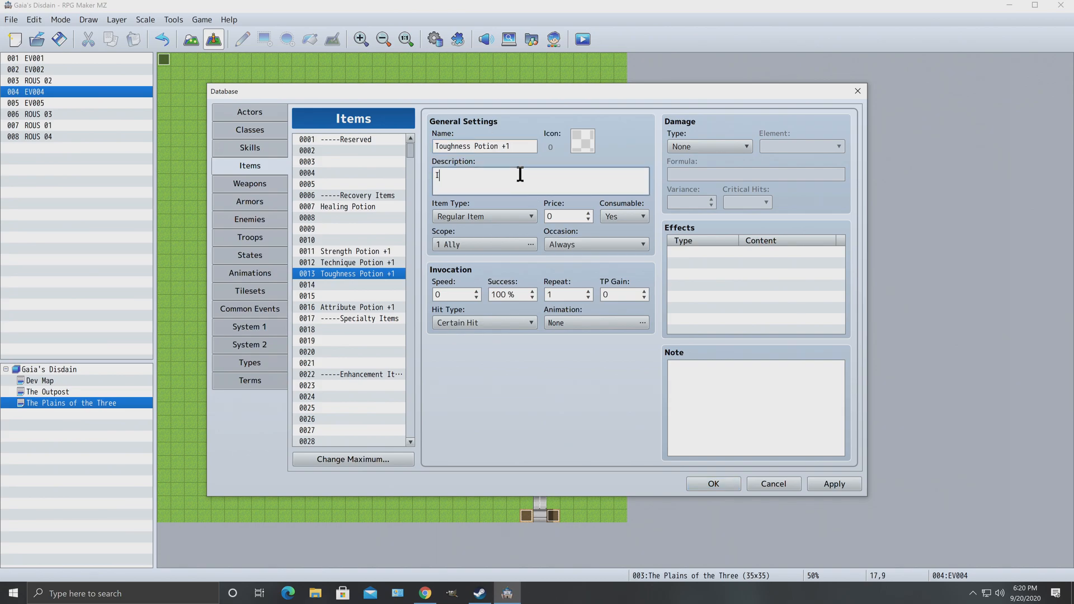
text(ncreases Tougness +1)
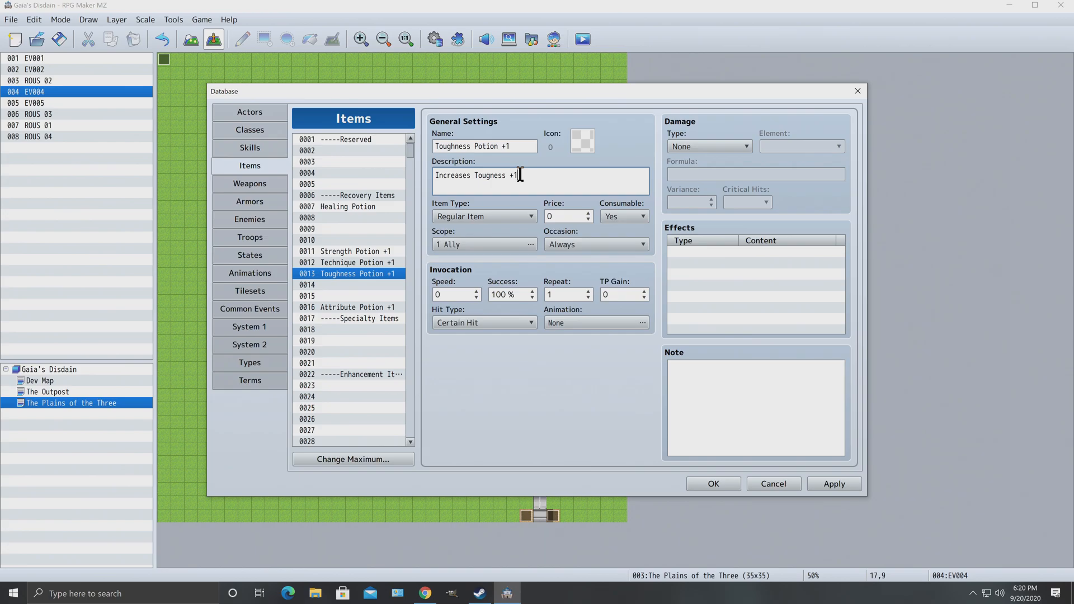
double_click(579, 139)
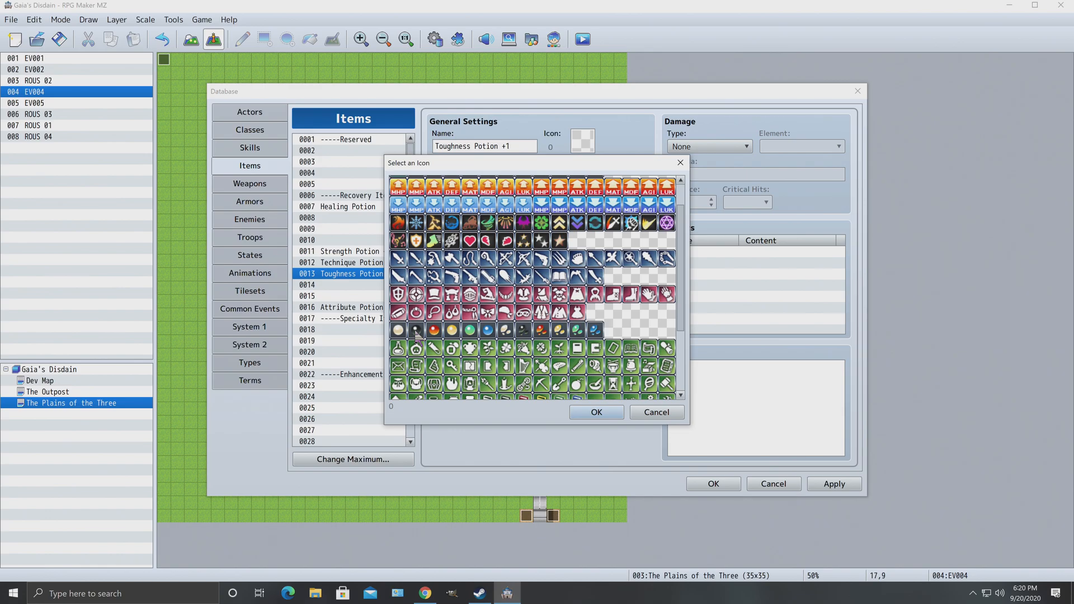
click(597, 412)
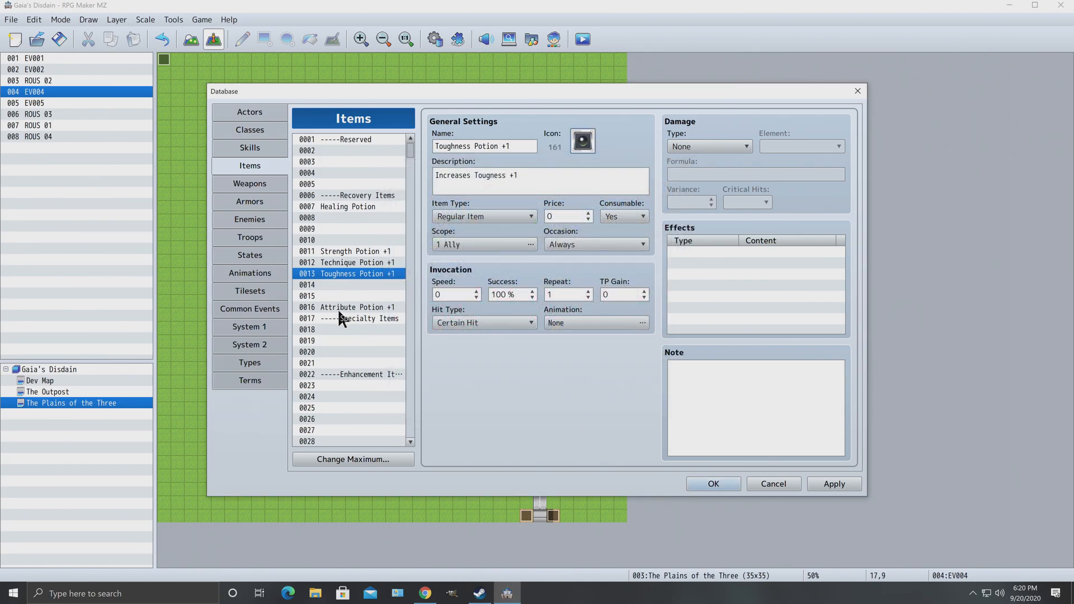
Add a Common Event effect calling 0403 Toughness +1 to the Toughness Potion +1.
click(689, 252)
right_click(692, 255)
click(706, 260)
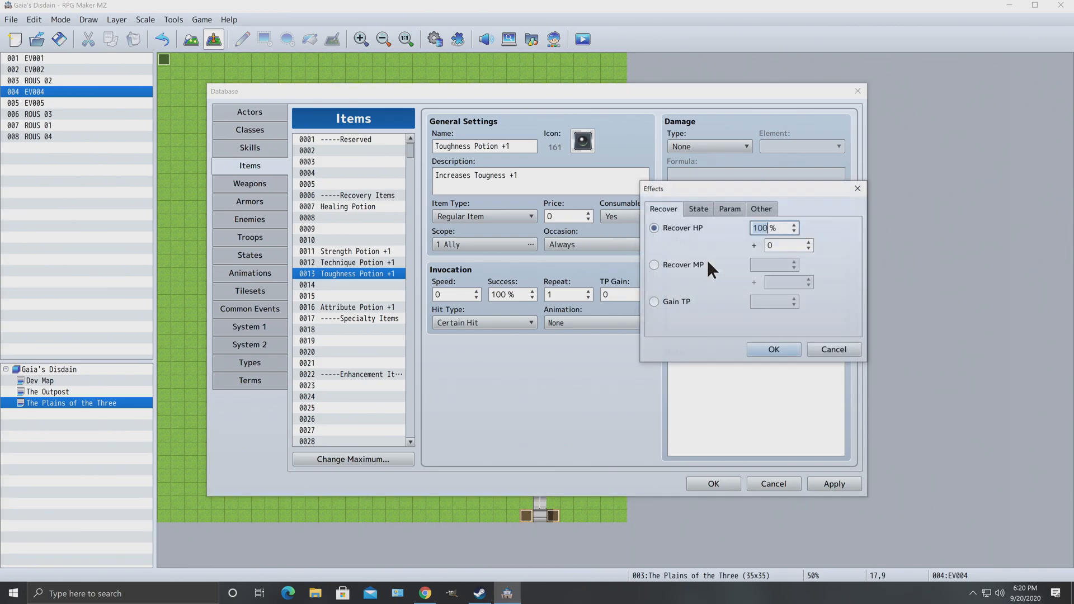
click(763, 210)
click(688, 305)
click(848, 303)
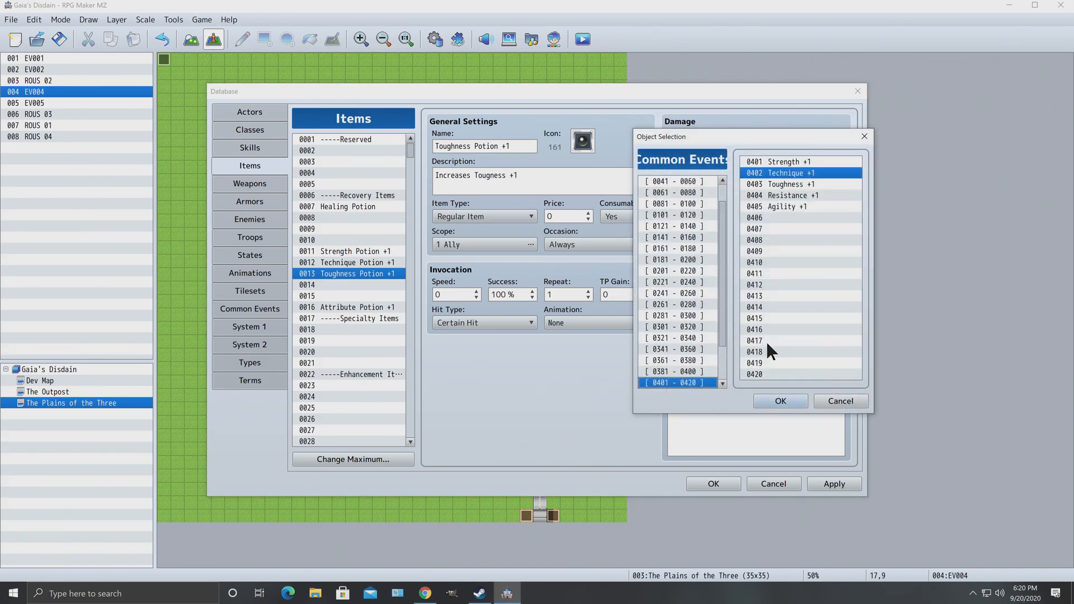
click(797, 184)
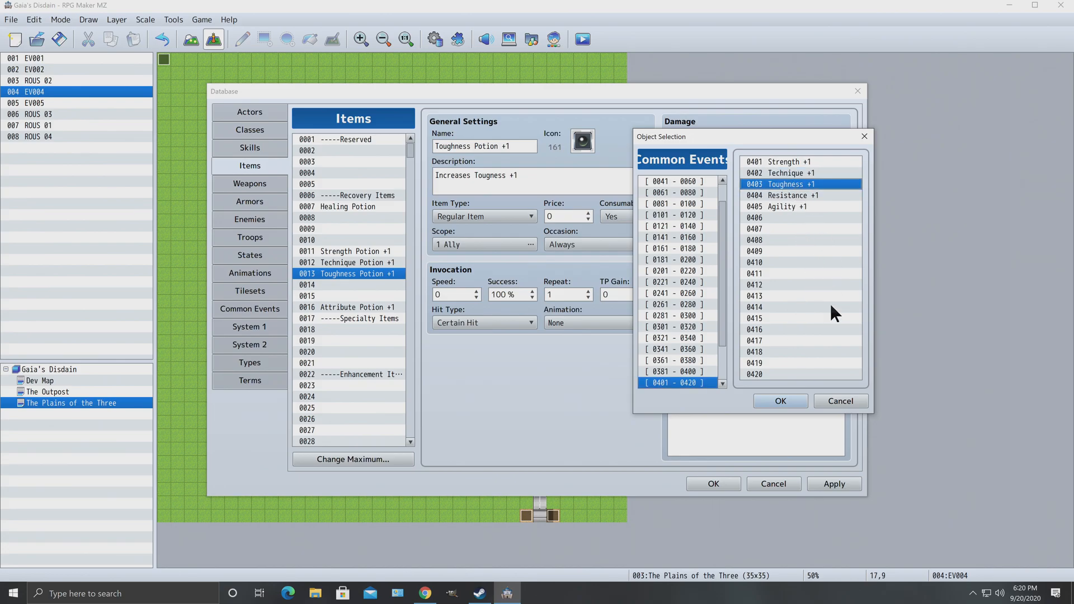
click(794, 403)
click(774, 351)
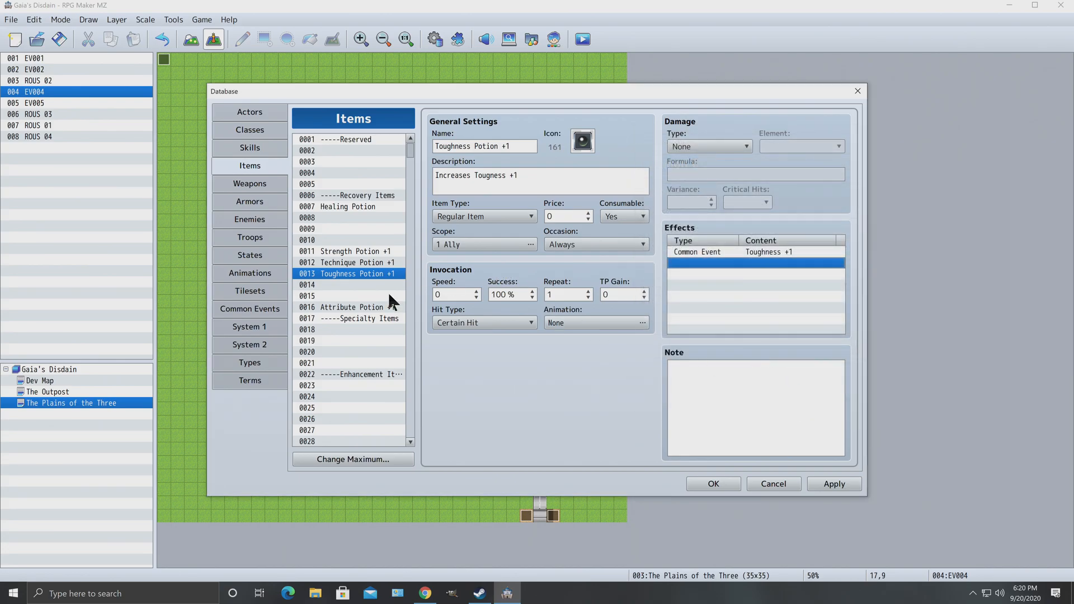
Name the empty item 0014 "Resistaince Potion +1" and describe it as "Increases Resistiance +1".
click(351, 285)
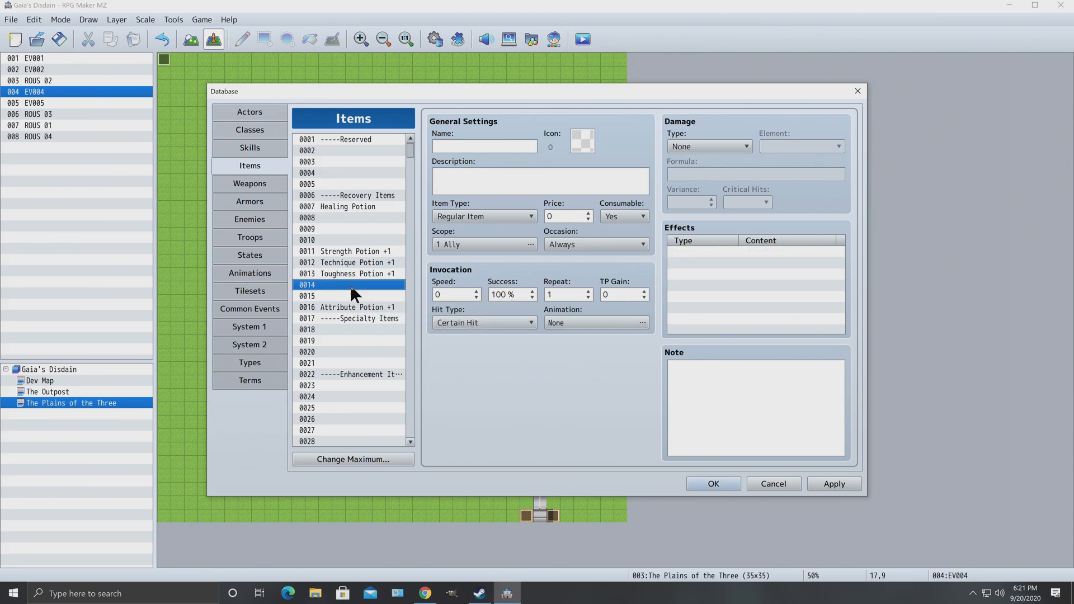
click(499, 145)
text(Resistaince Potion +1)
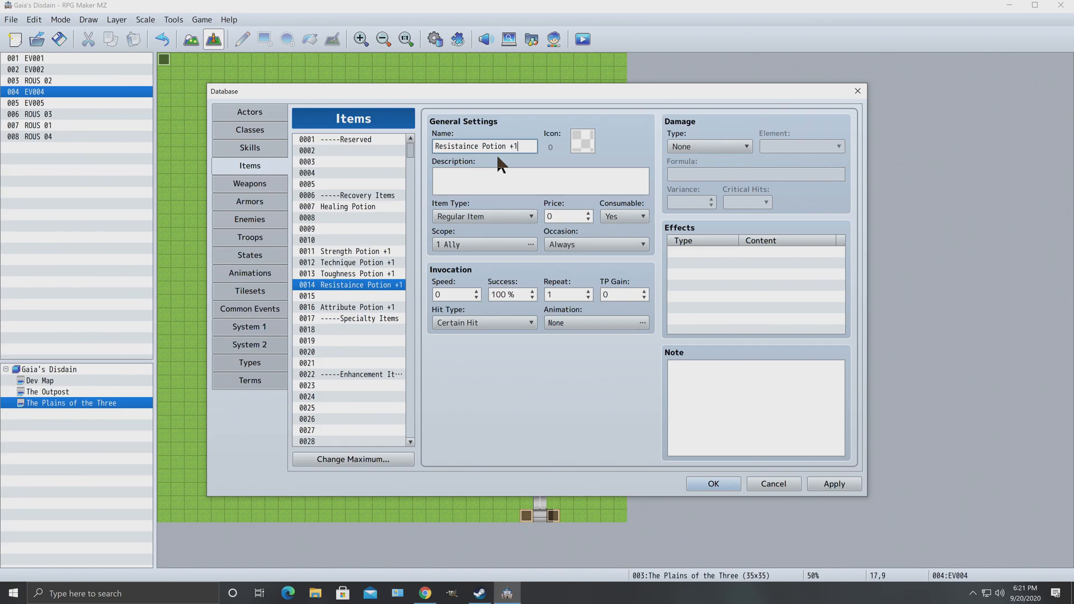
click(504, 174)
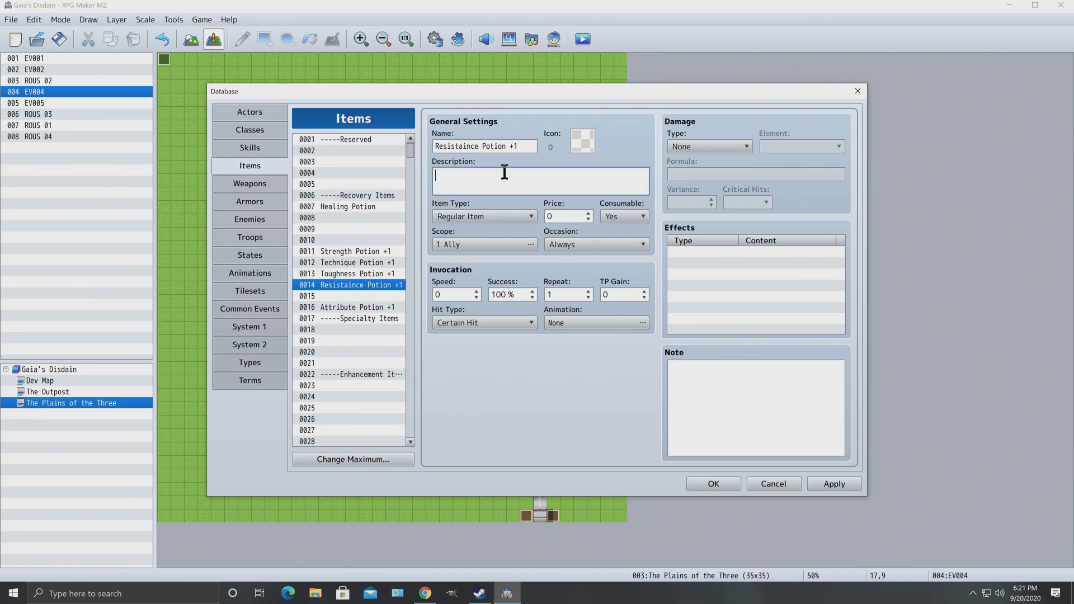
text(Increases Resistance +1)
Give the Resistaince Potion +1 the white orb icon, number 160.
double_click(579, 140)
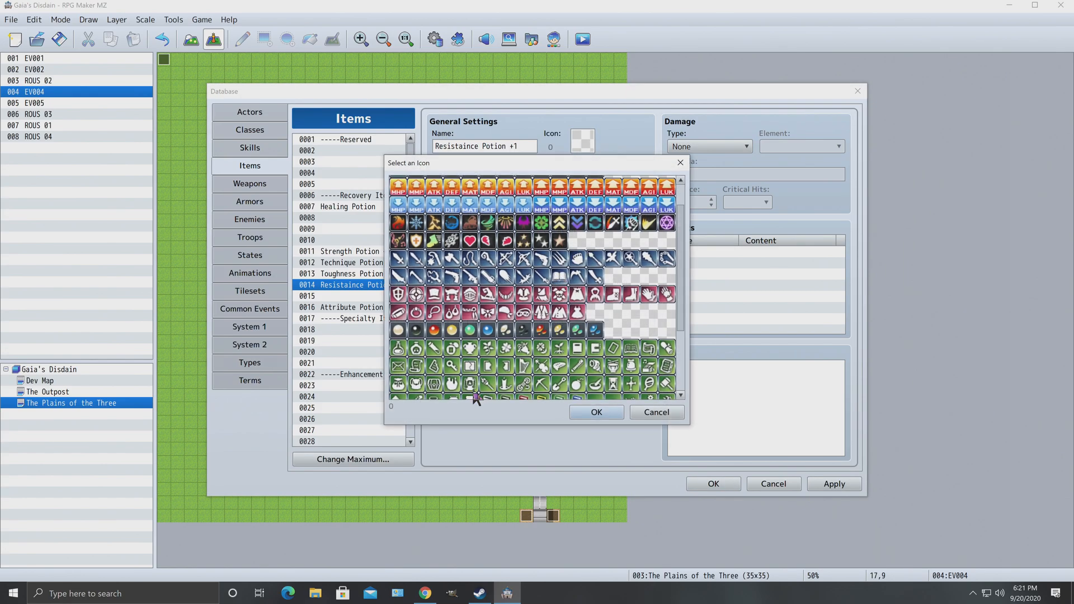
scroll(475, 280, down, 2)
scroll(488, 272, up, 2)
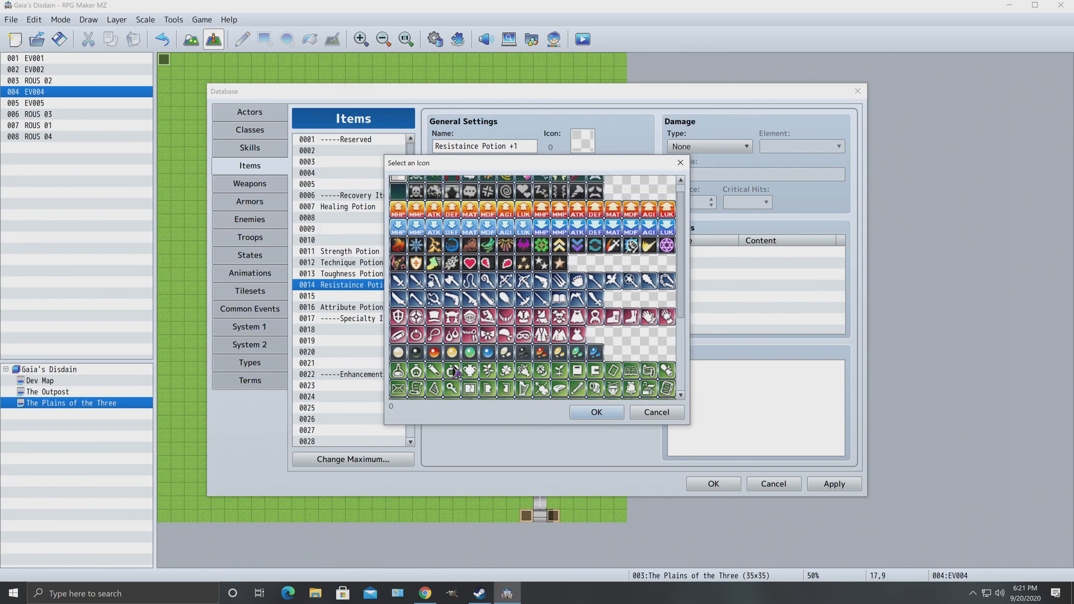
double_click(400, 353)
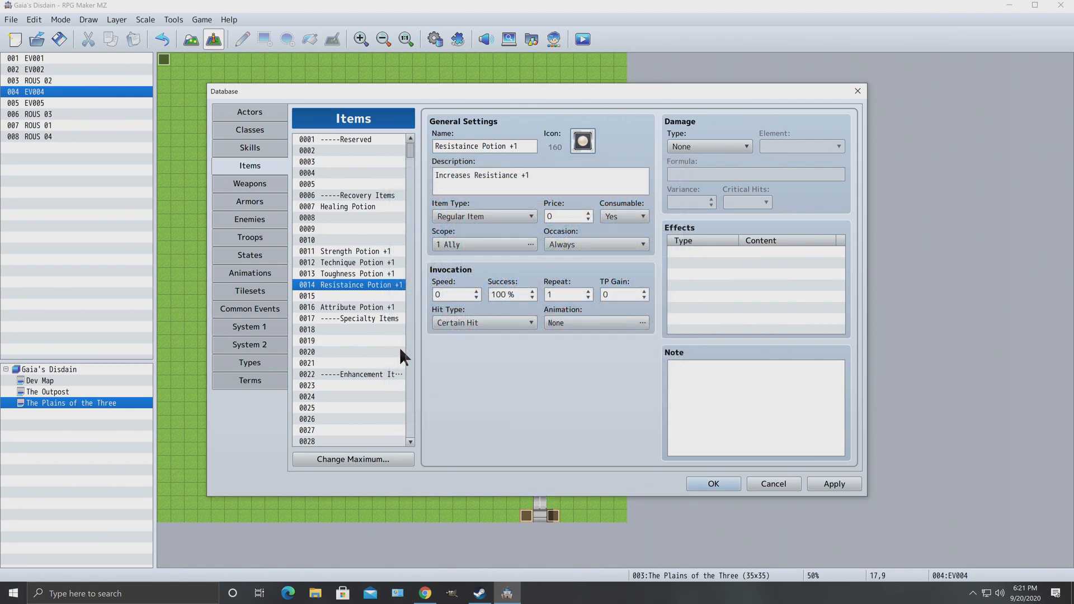
click(356, 296)
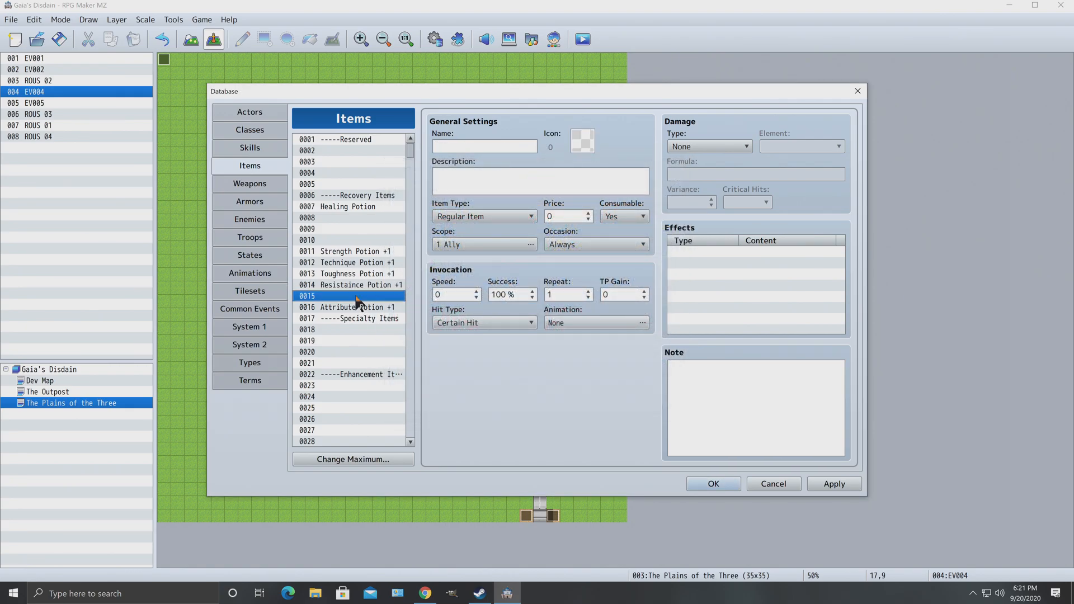
click(463, 146)
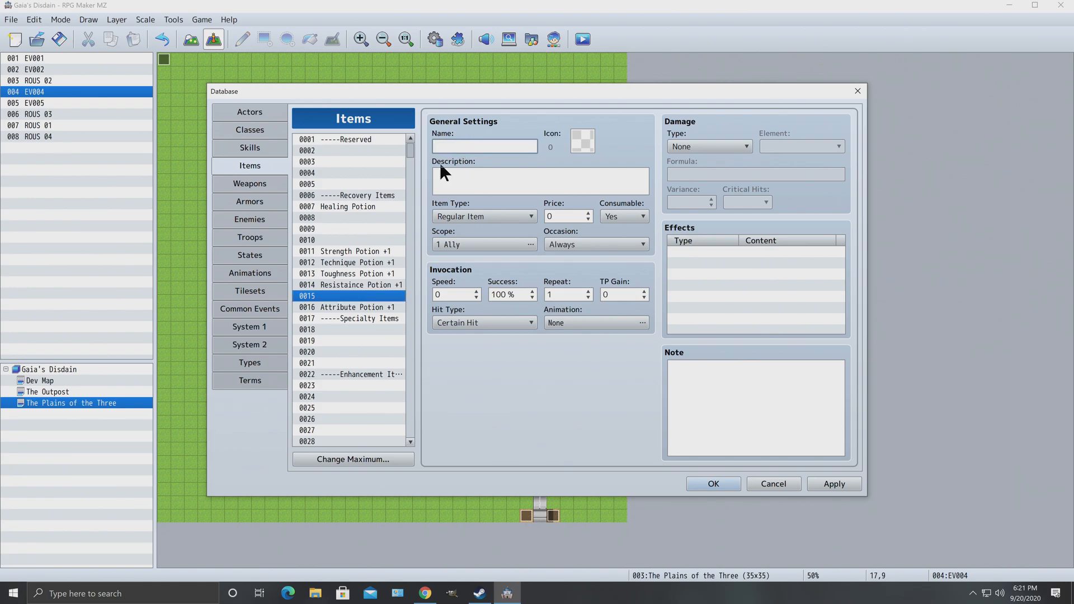
Add a Common Event effect calling 0404 Resistance +1 to the Resistaince Potion +1.
click(349, 285)
click(683, 253)
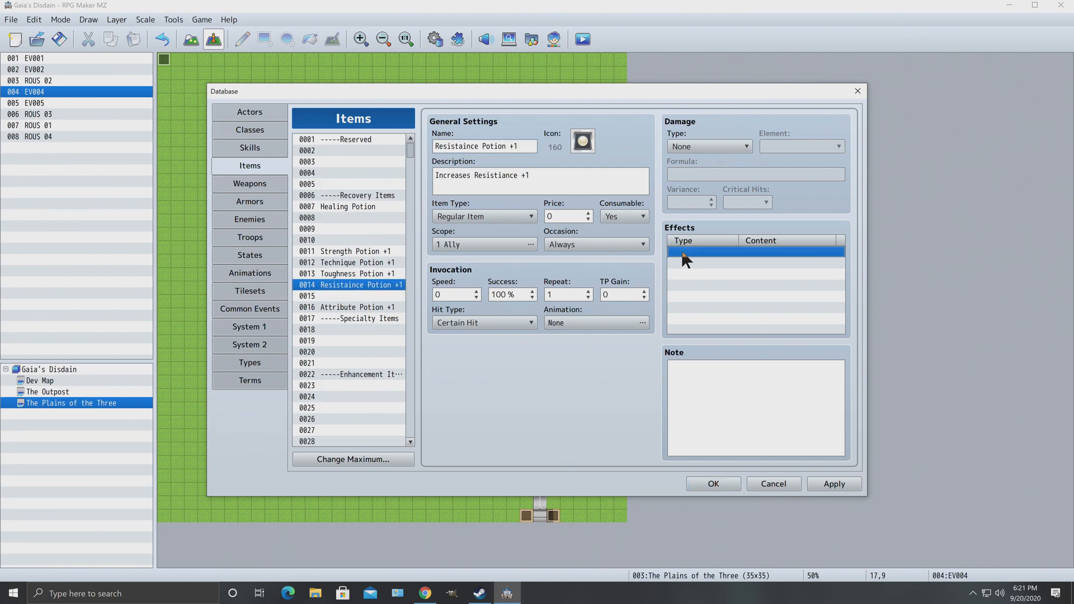
right_click(684, 257)
click(713, 263)
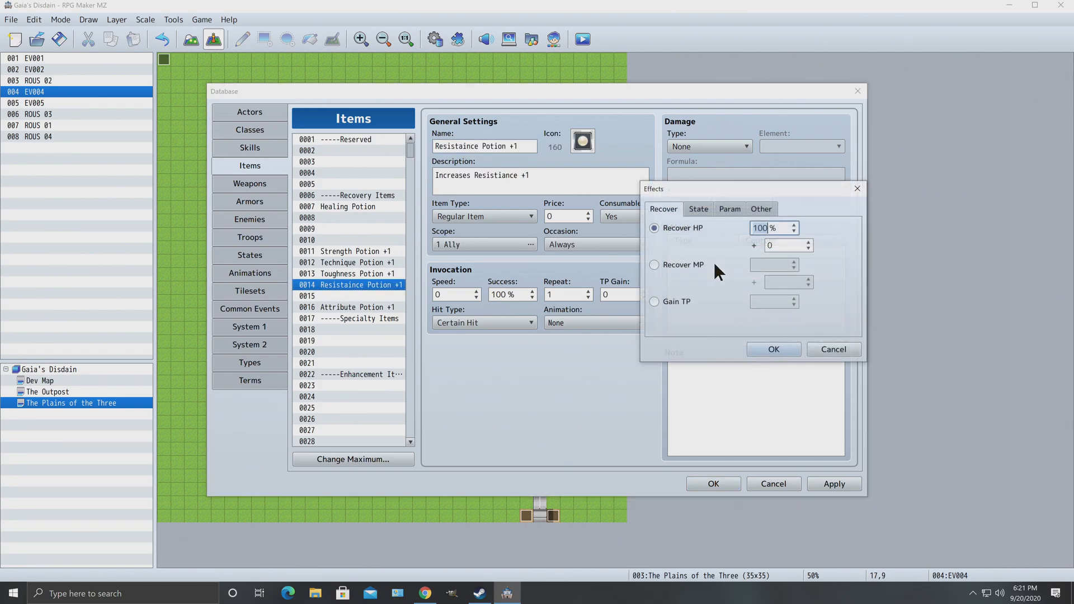
click(746, 207)
click(697, 304)
click(780, 304)
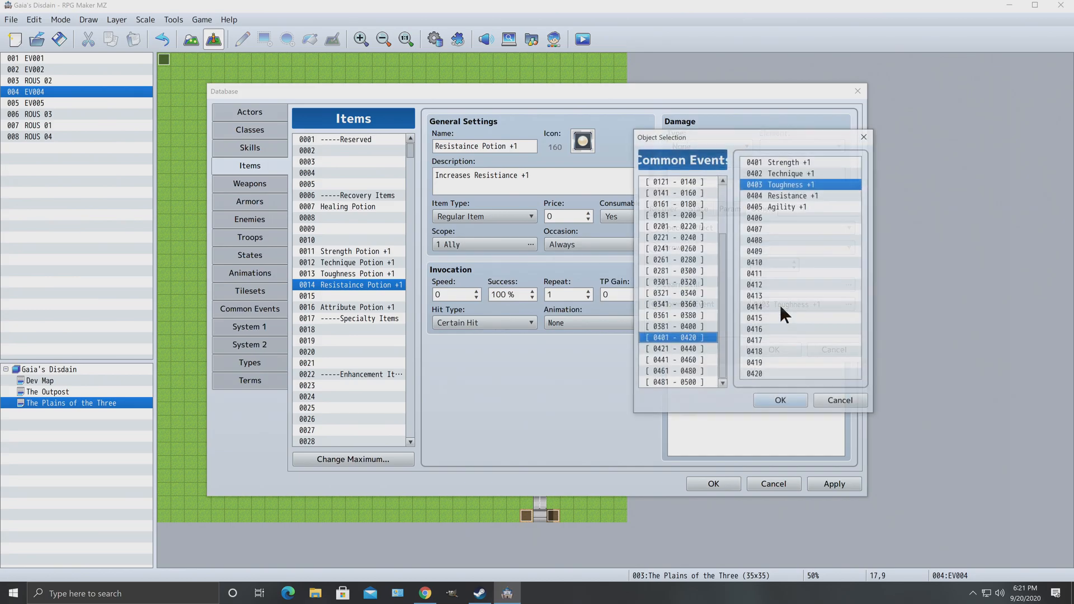
click(793, 197)
click(792, 397)
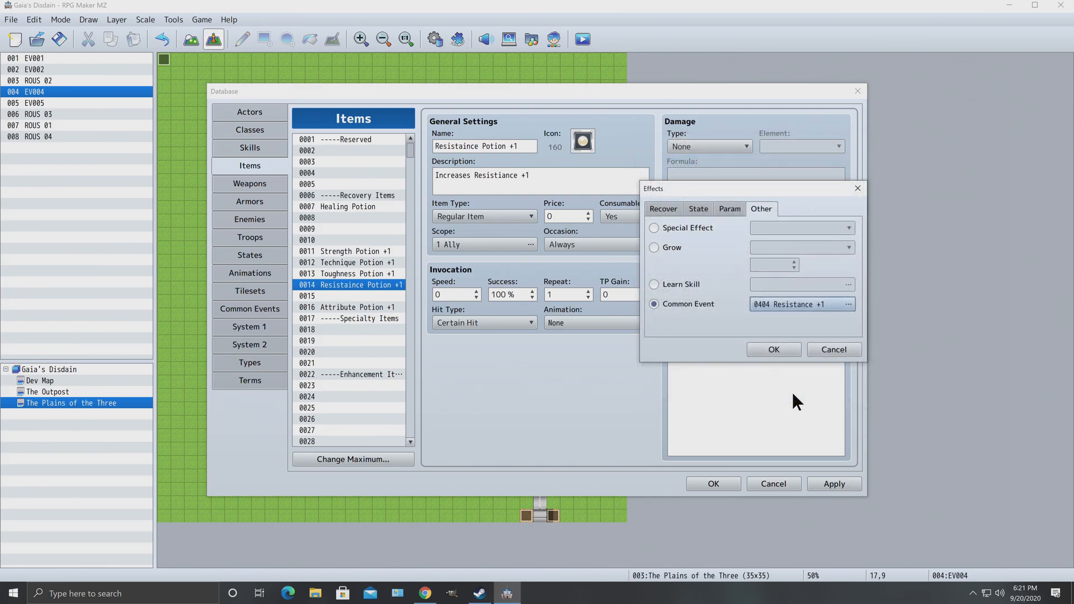
click(774, 349)
Name the empty item 0015 "Agility Potion +1" and give it the yellow orb icon, number 163.
click(372, 272)
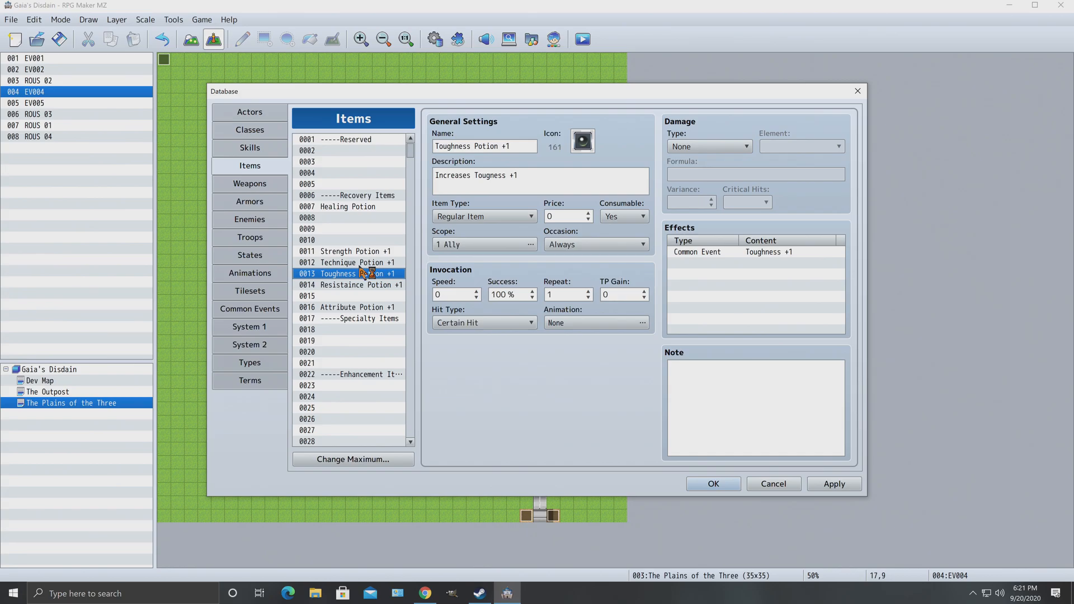
click(361, 265)
click(362, 253)
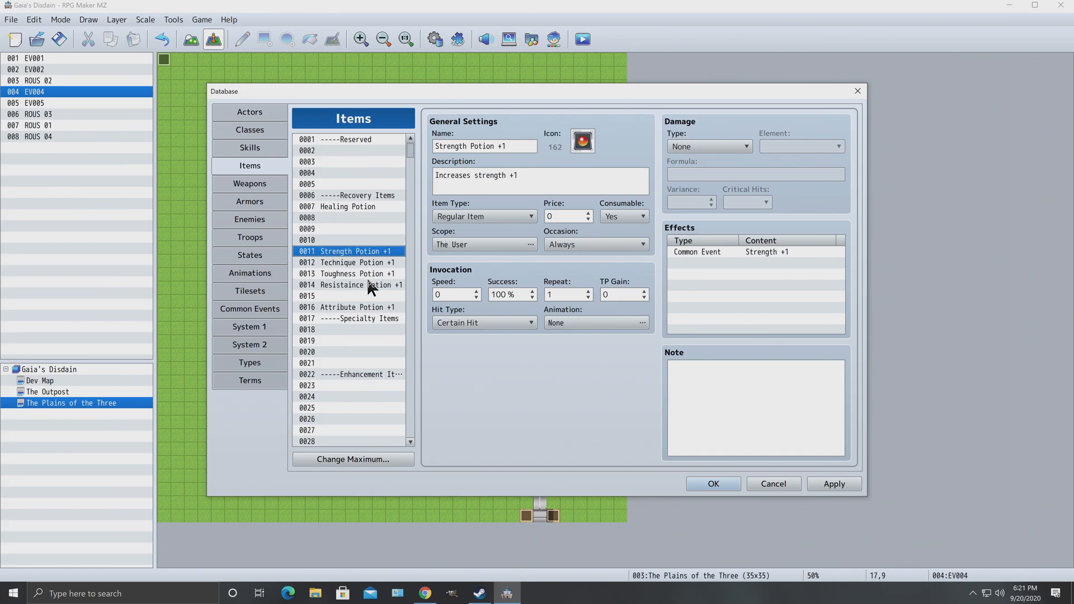
click(351, 297)
click(478, 146)
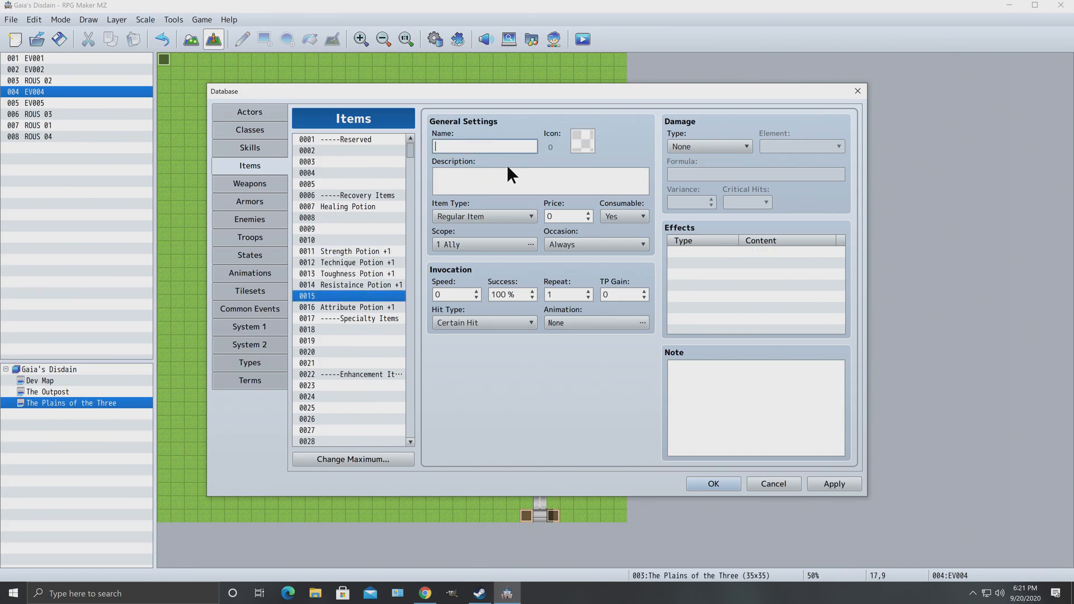
text(Agility Potion +1)
double_click(591, 136)
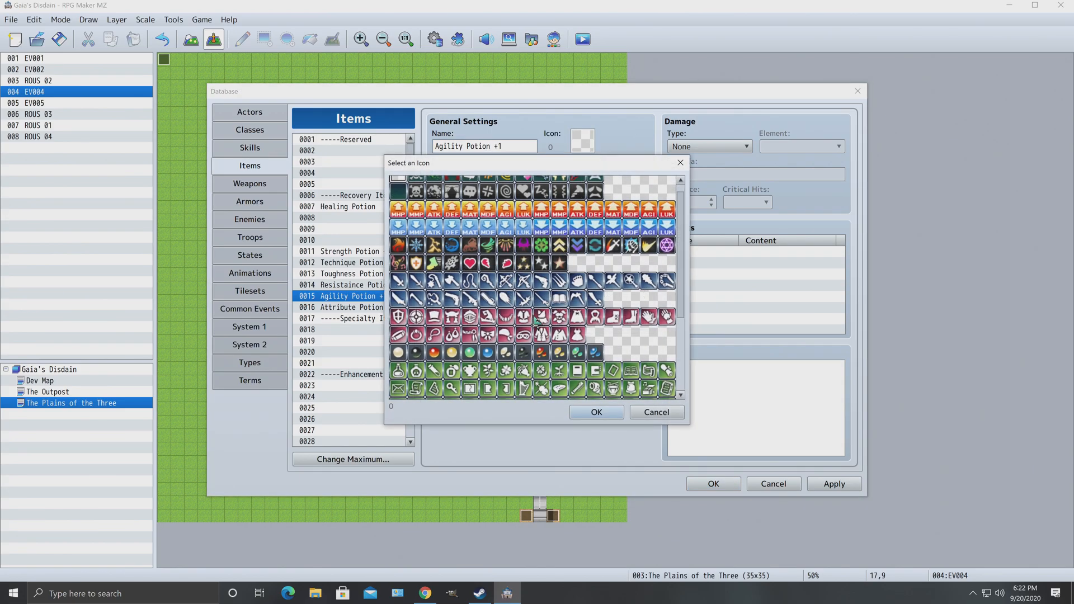
click(451, 352)
click(598, 412)
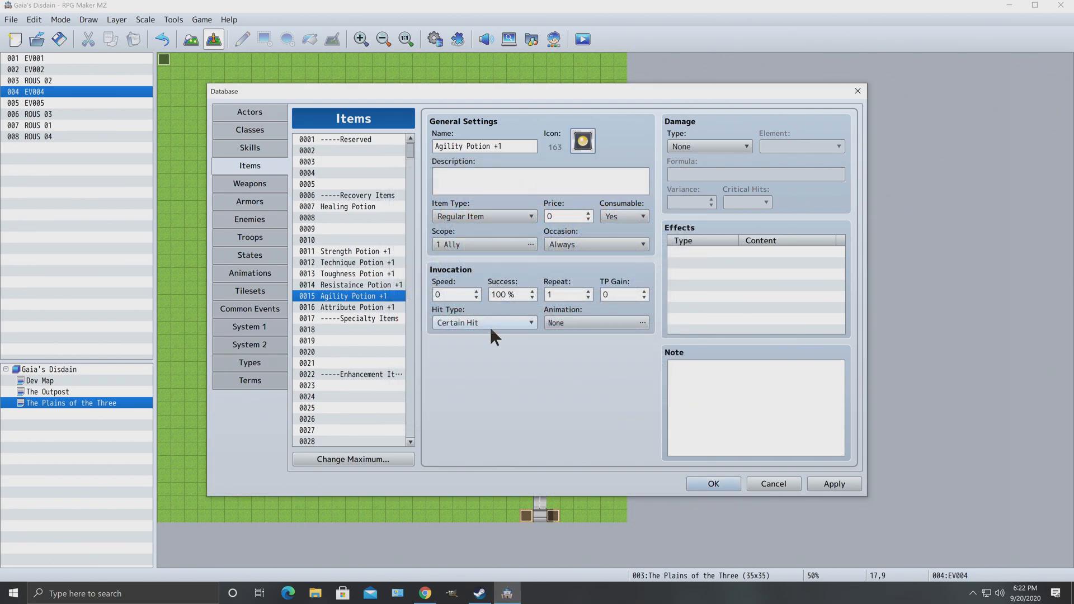
Set the scope of the Agility Potion +1 to User.
click(465, 246)
click(437, 317)
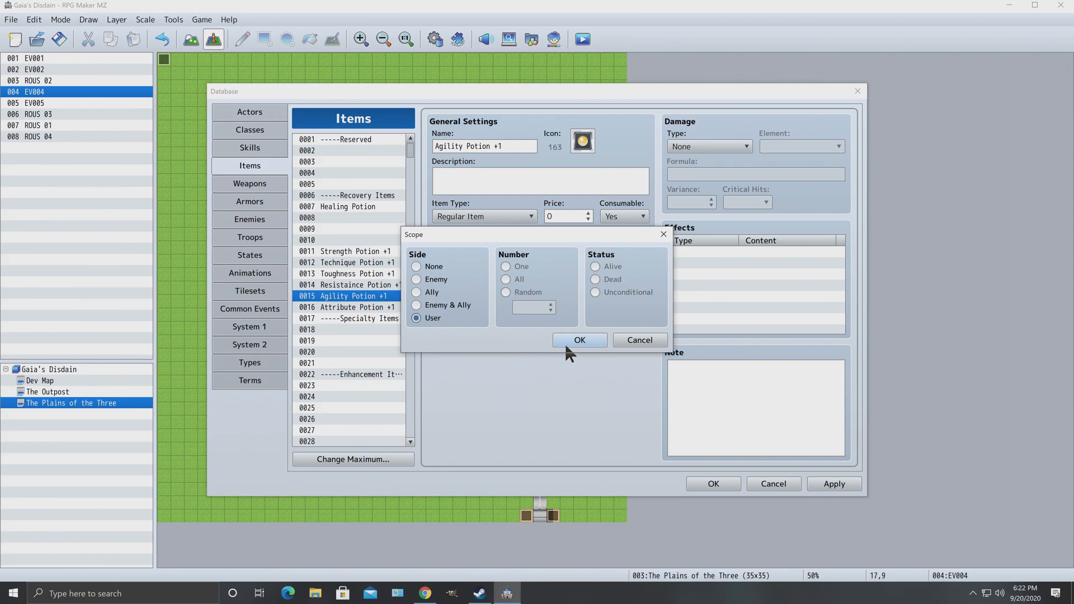
click(579, 340)
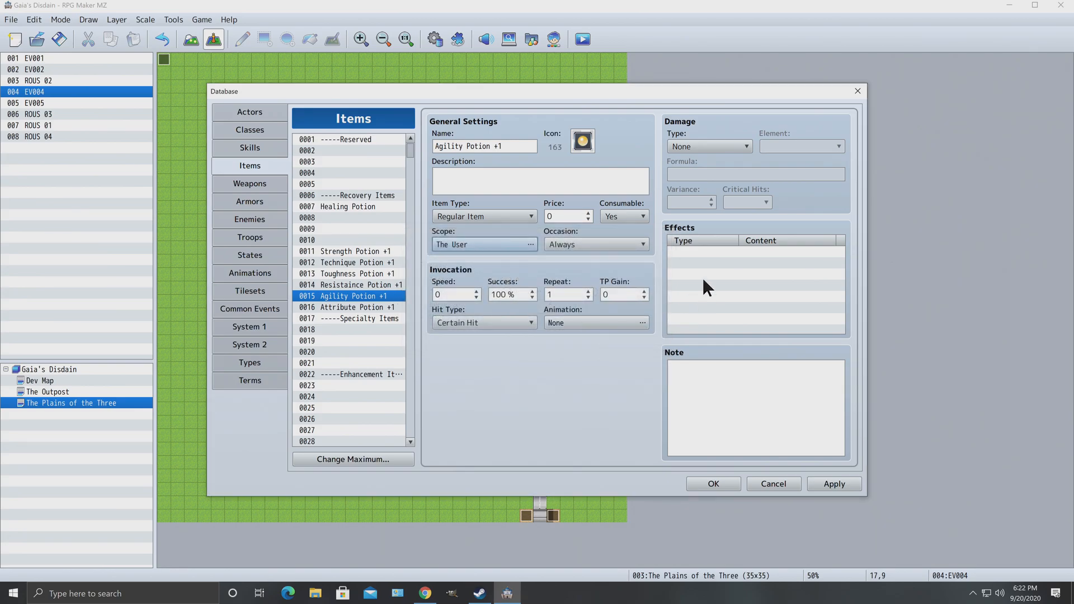
Add a Common Event effect calling 0405 Agility +1 to the Agility Potion +1 and apply the database changes.
right_click(691, 244)
click(725, 258)
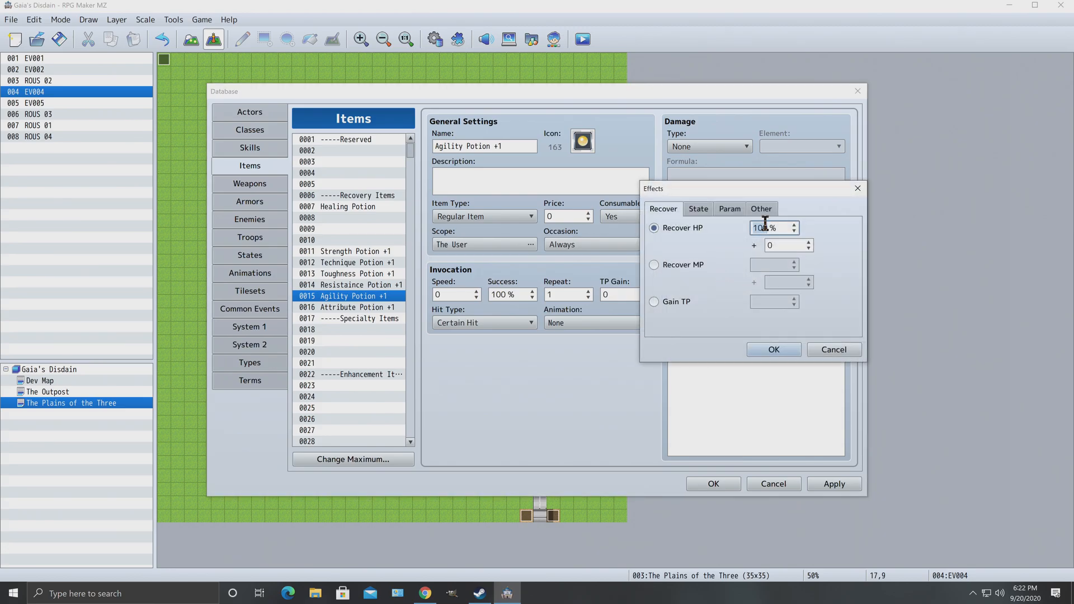
click(761, 209)
click(656, 304)
click(769, 304)
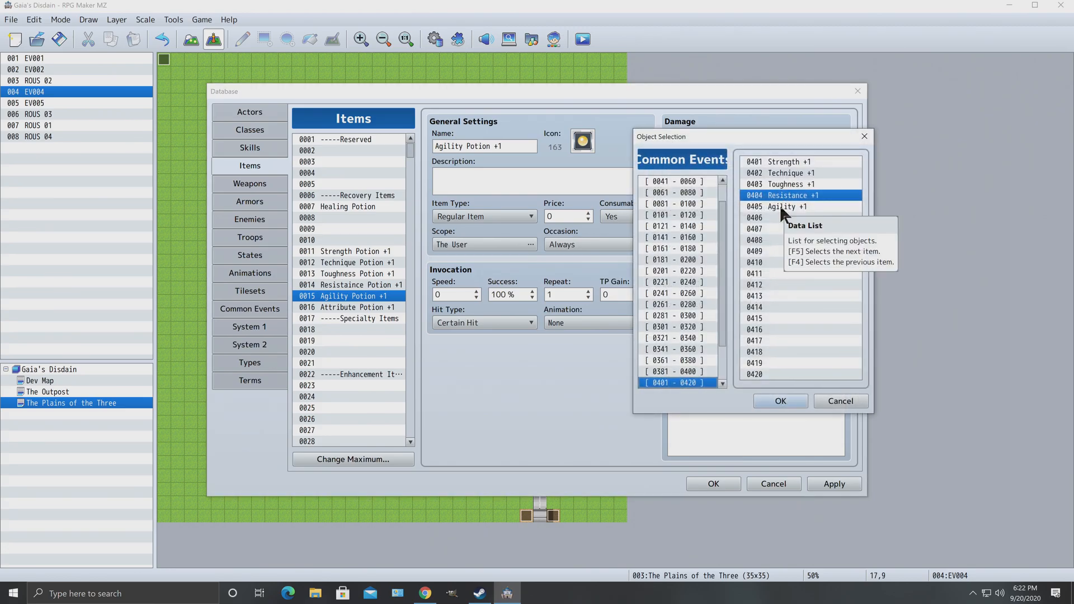
click(779, 206)
click(779, 401)
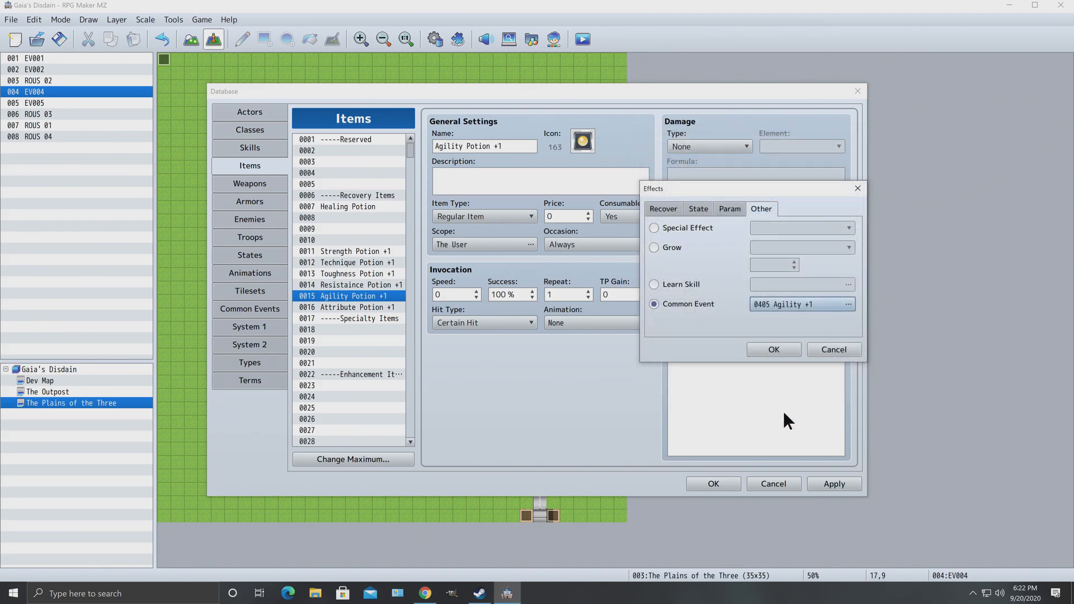
click(790, 350)
click(836, 484)
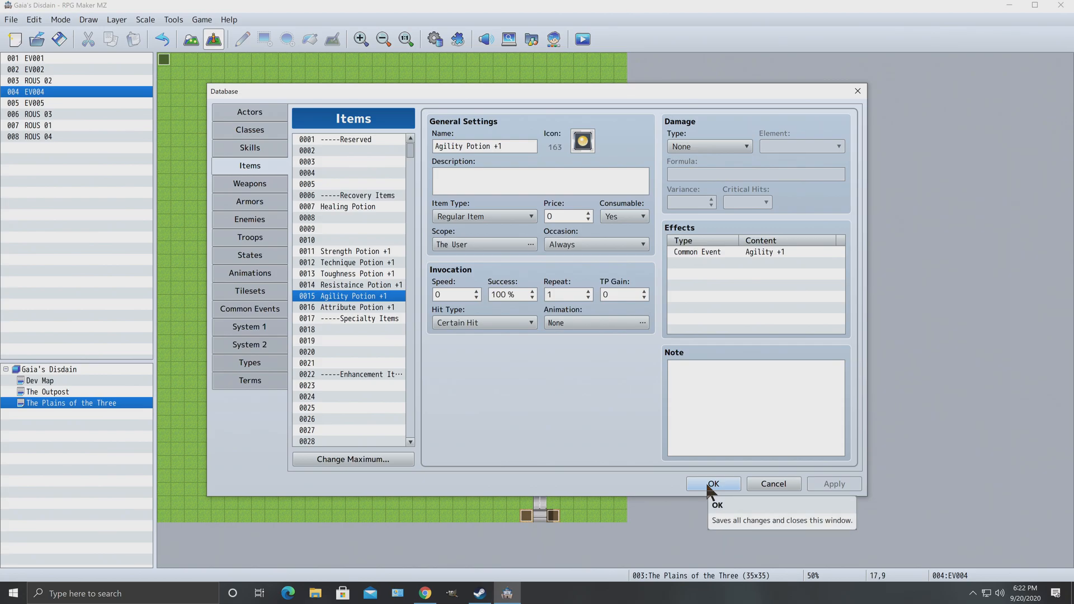
Set the scope of the Attribute Potion +1 to User.
click(362, 307)
click(447, 245)
click(431, 318)
key(Return)
Set the scope of the Resistaince Potion +1 to User.
click(363, 286)
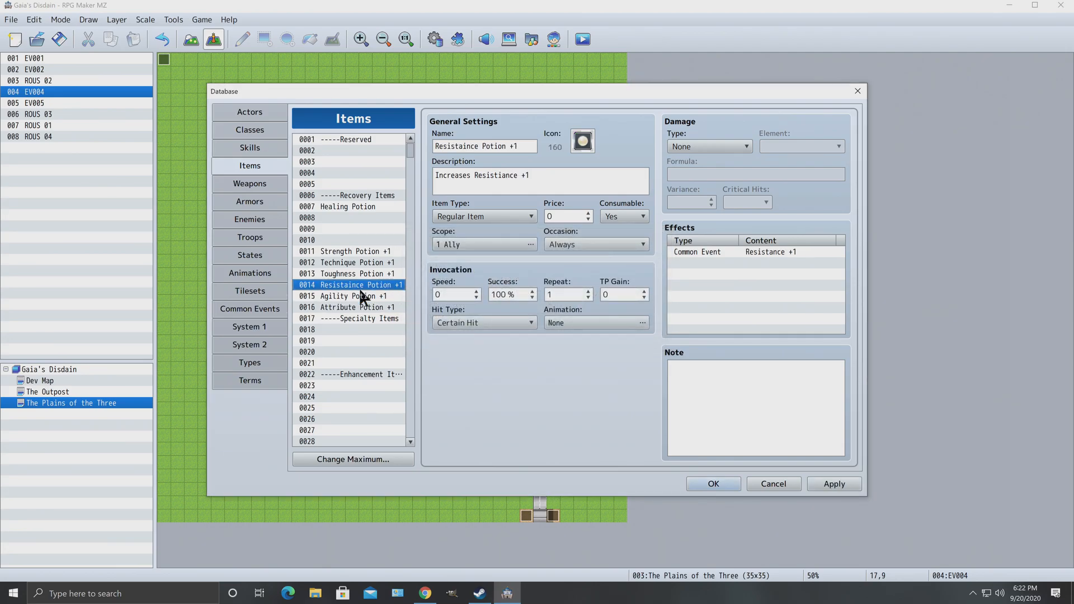
click(501, 243)
click(430, 316)
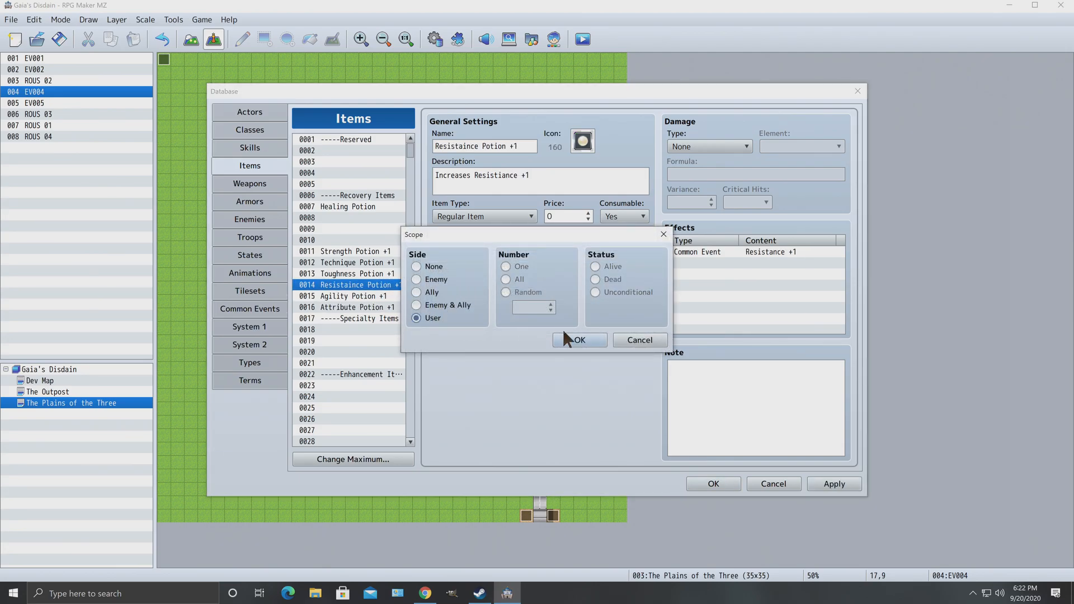
click(564, 335)
Set the scope of the Toughness Potion +1 to User.
click(358, 274)
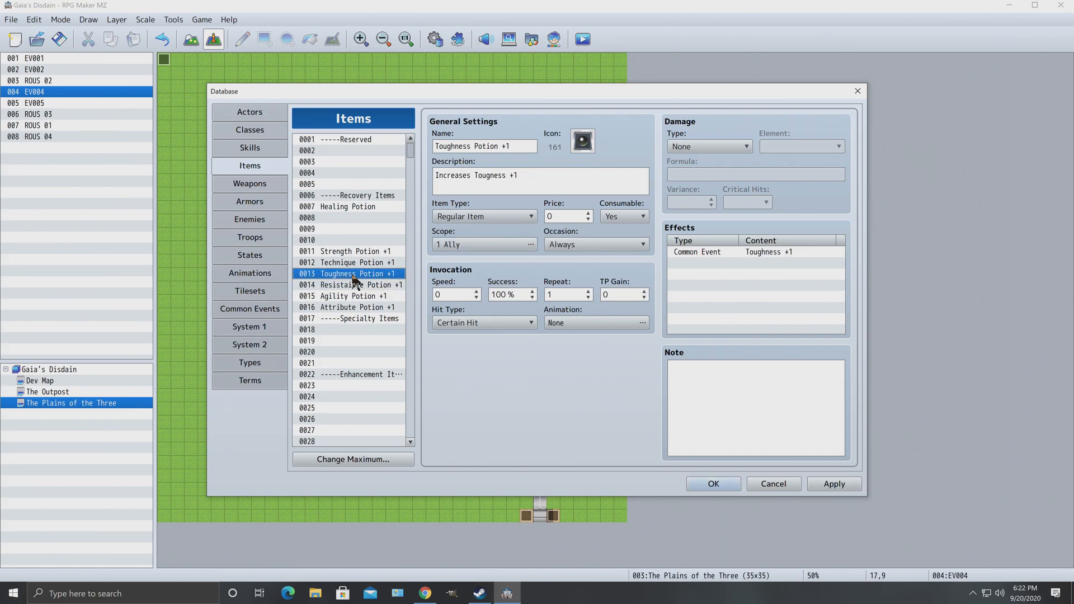
click(451, 245)
click(423, 317)
click(578, 338)
Check the scope of the Technique and Strength Potions +1, and save and close the database.
click(344, 263)
click(503, 242)
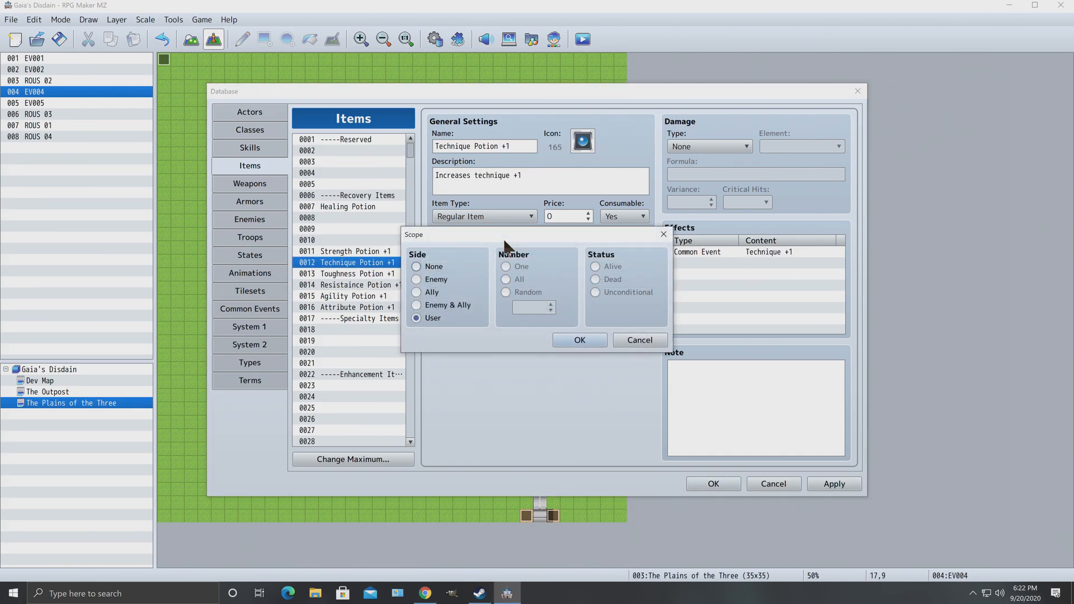
click(638, 340)
click(381, 251)
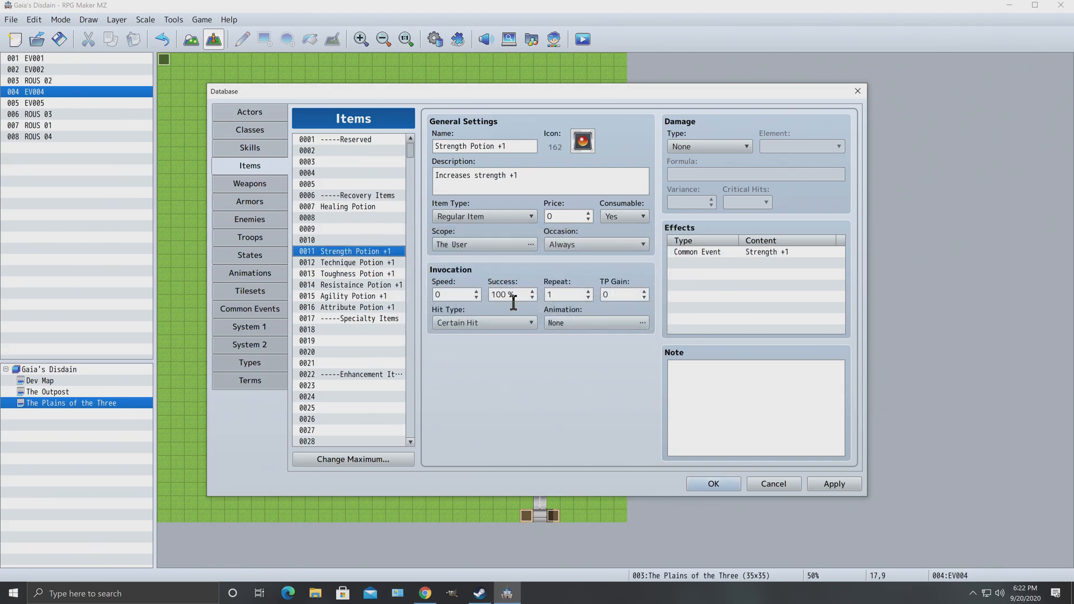
click(829, 485)
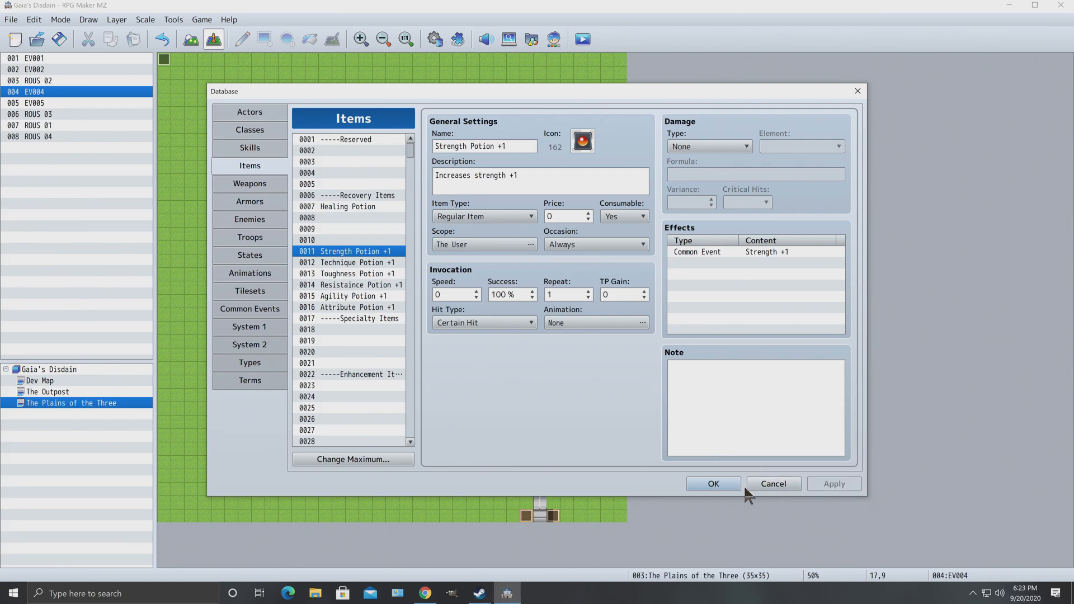
click(729, 488)
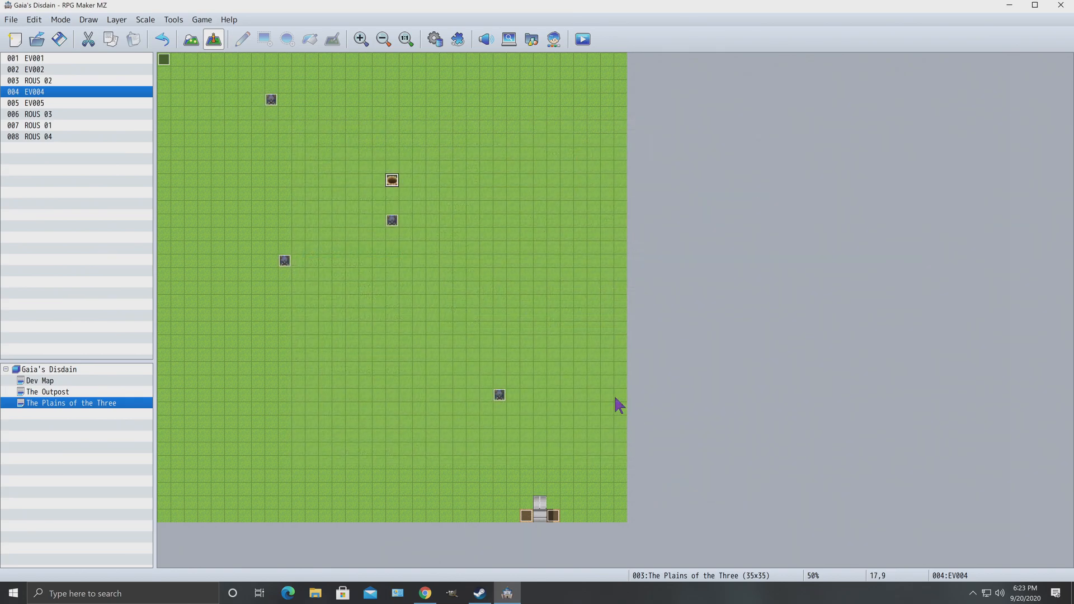
Open the chest event EV004 on The Outpost map for editing.
click(65, 392)
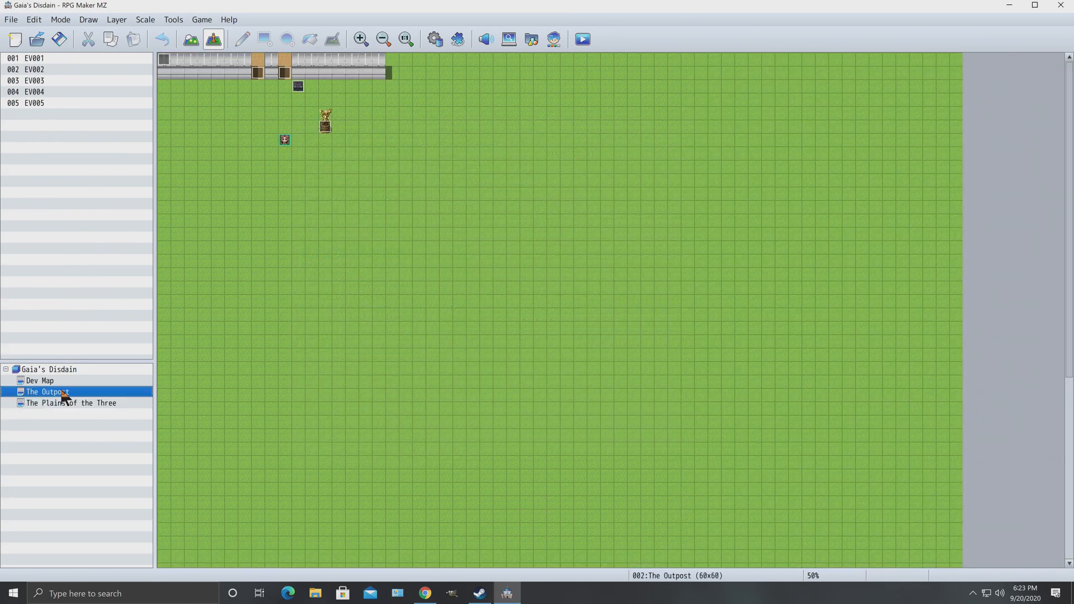
click(299, 90)
right_click(300, 90)
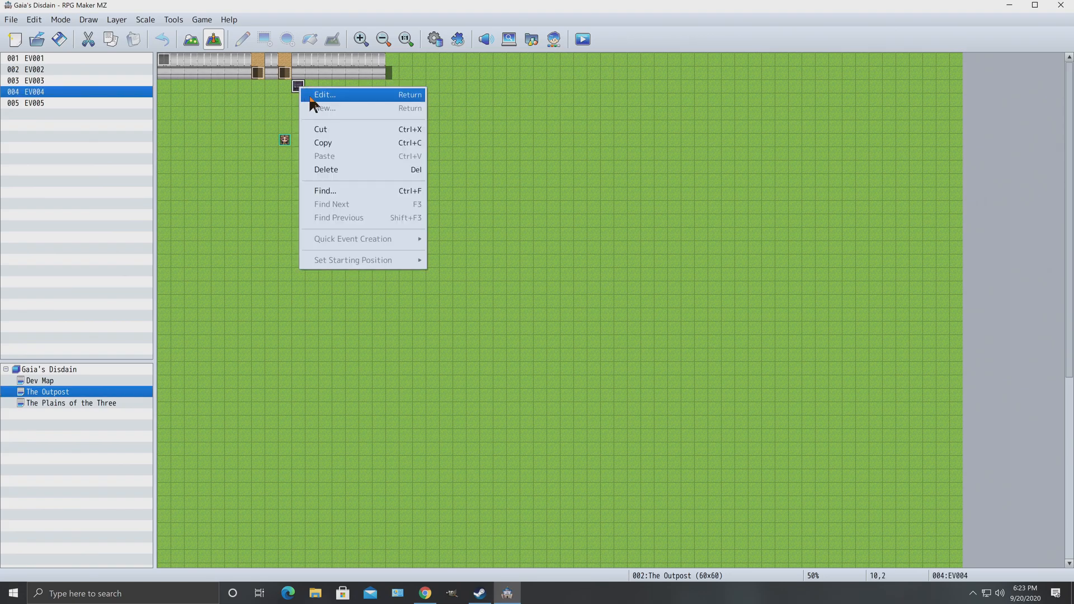
click(310, 94)
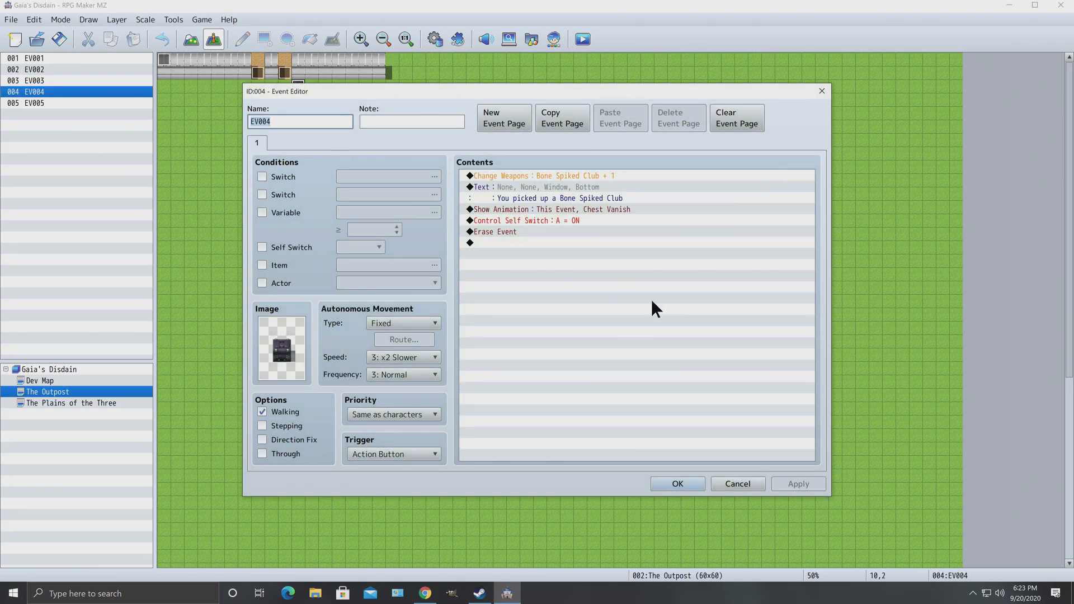
right_click(640, 187)
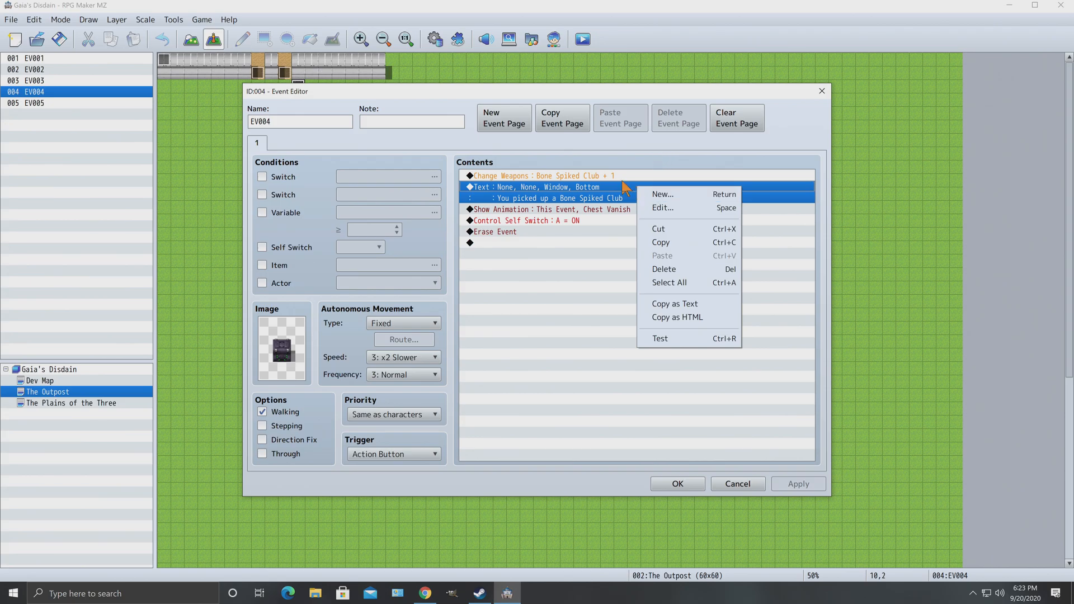
click(600, 175)
right_click(600, 175)
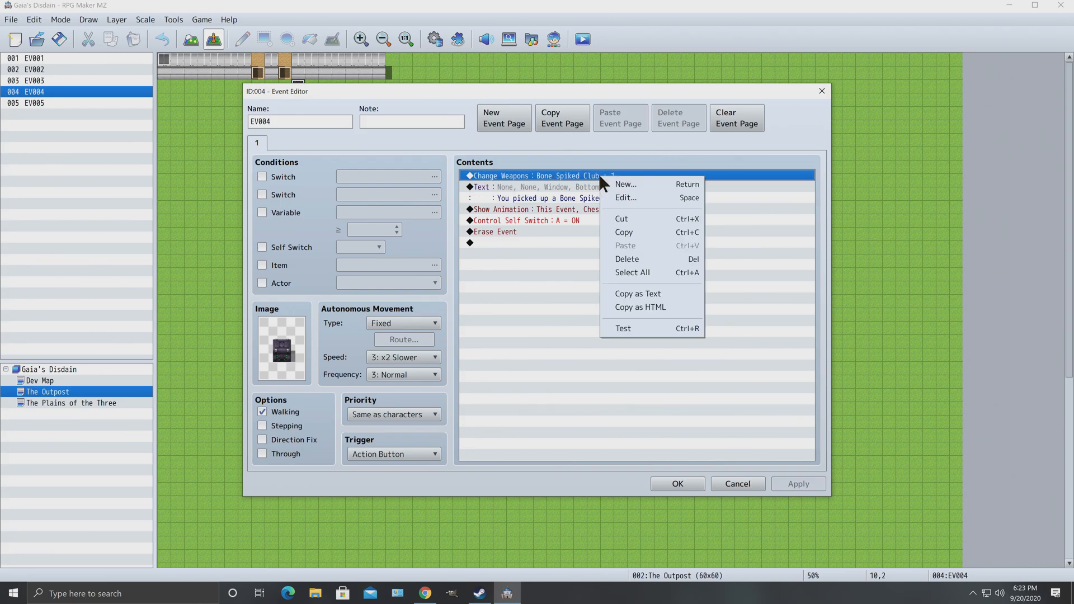
click(625, 199)
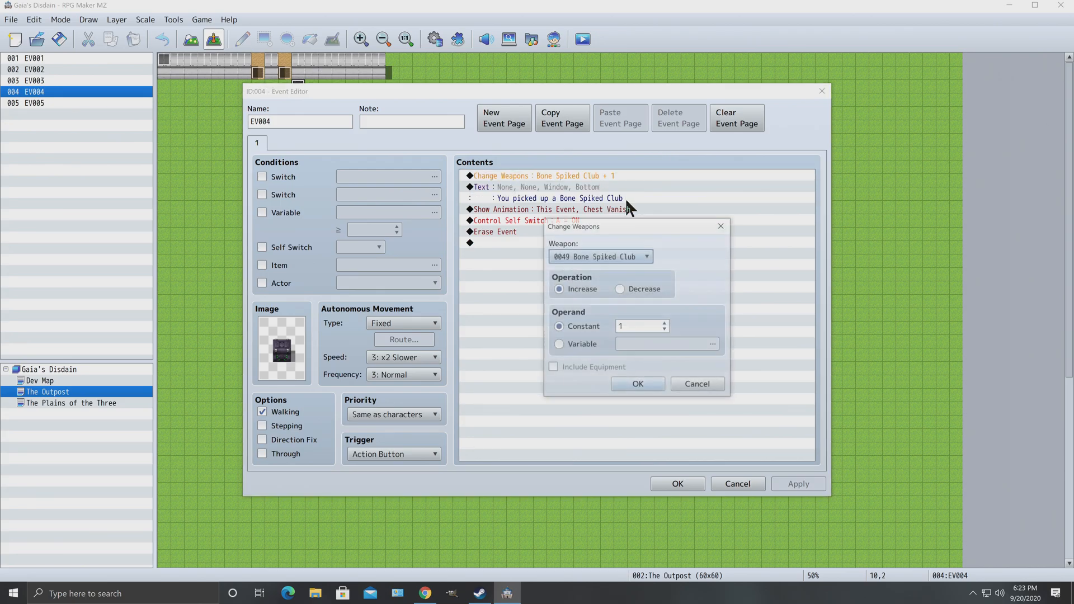
click(621, 255)
drag(661, 476, 660, 553)
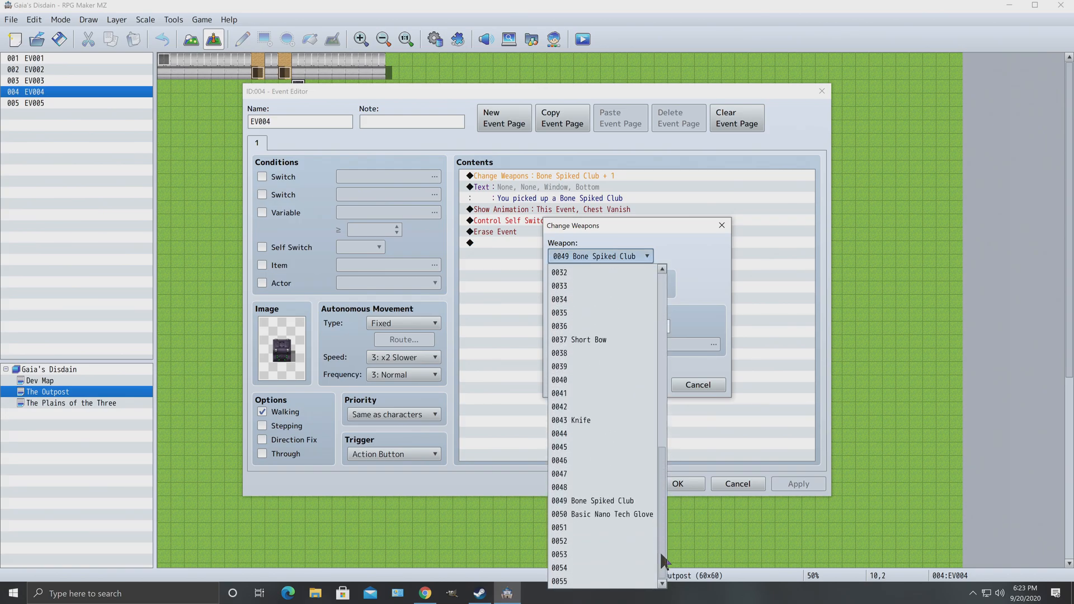
click(709, 355)
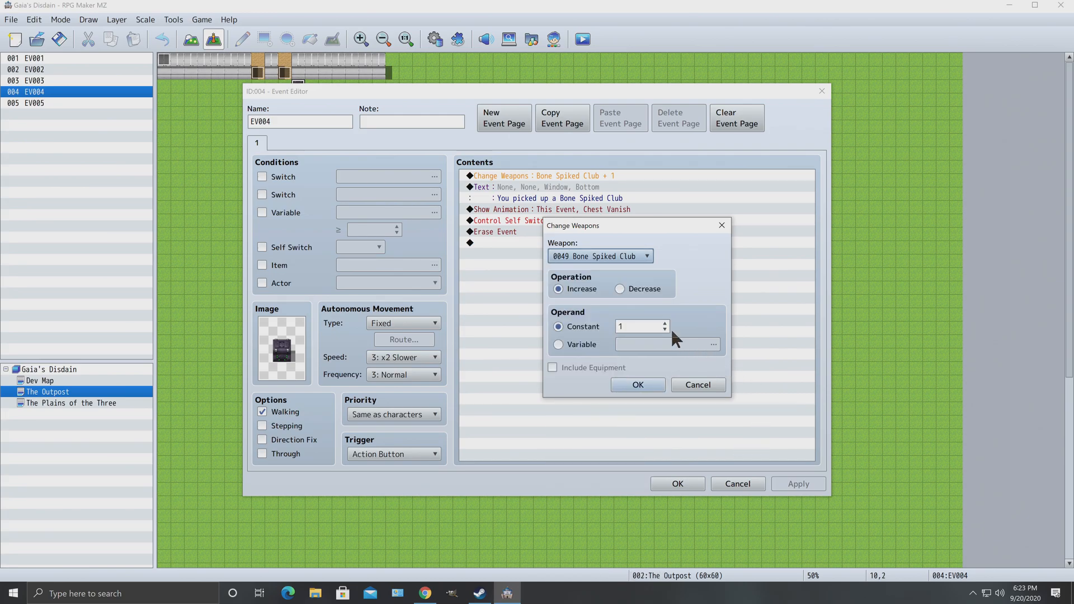
click(698, 385)
Delete the Bone Spiked Club weapon reward and its pickup message from the chest event's contents.
right_click(567, 178)
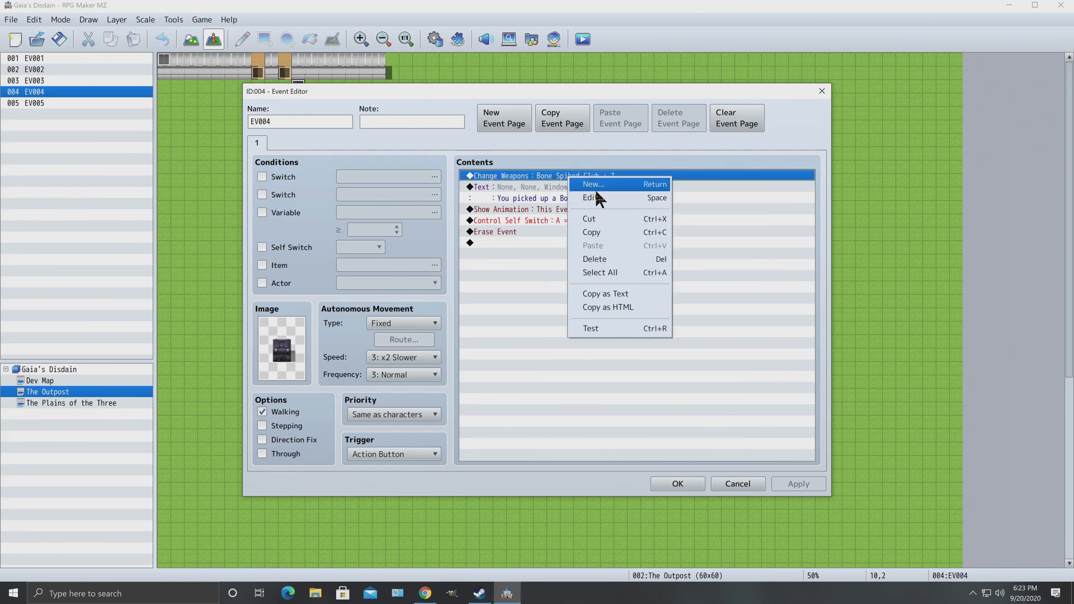
click(601, 259)
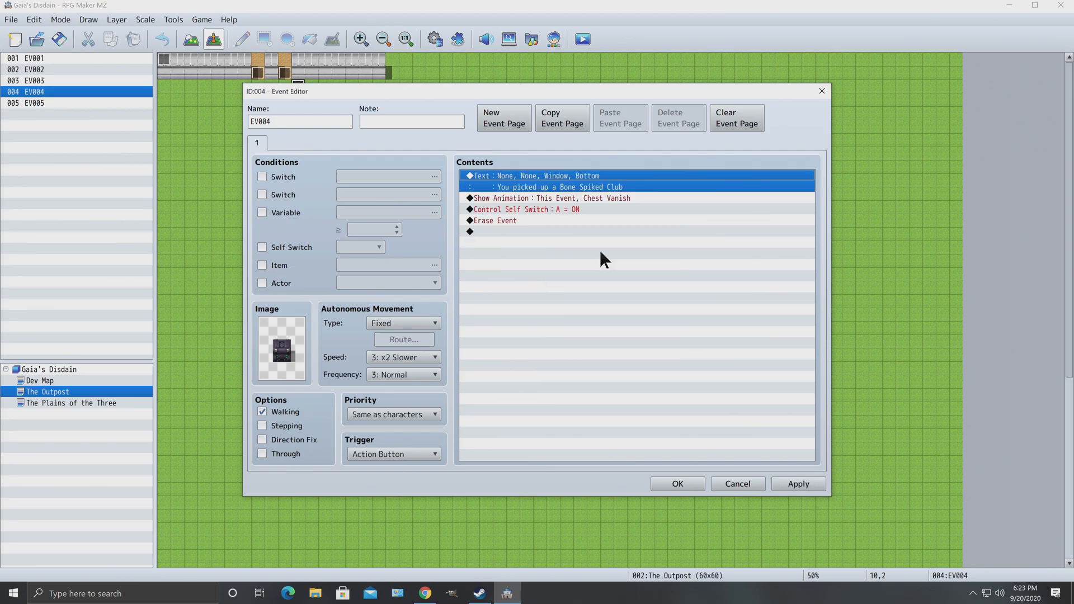
right_click(615, 182)
click(639, 259)
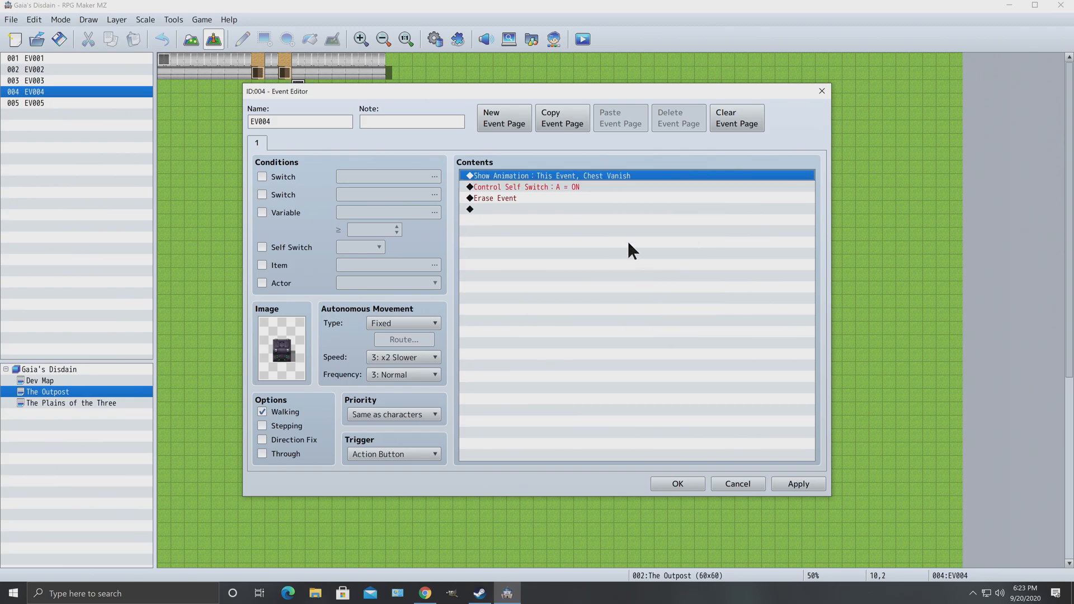
Add a Change Items command before the Chest Vanish animation that gives 1 Strength Potion +1.
right_click(652, 175)
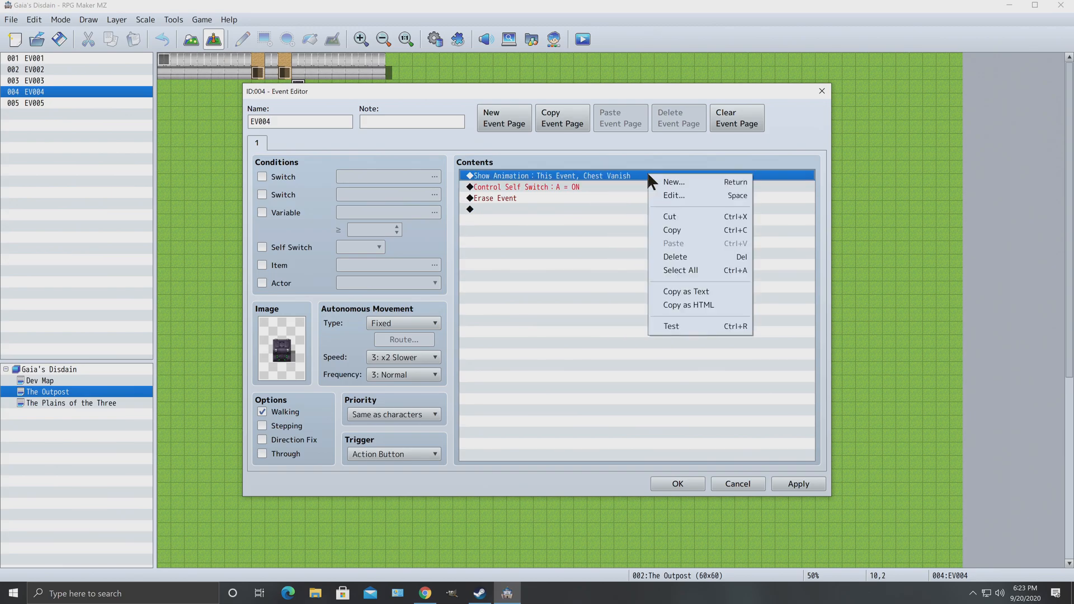
click(677, 183)
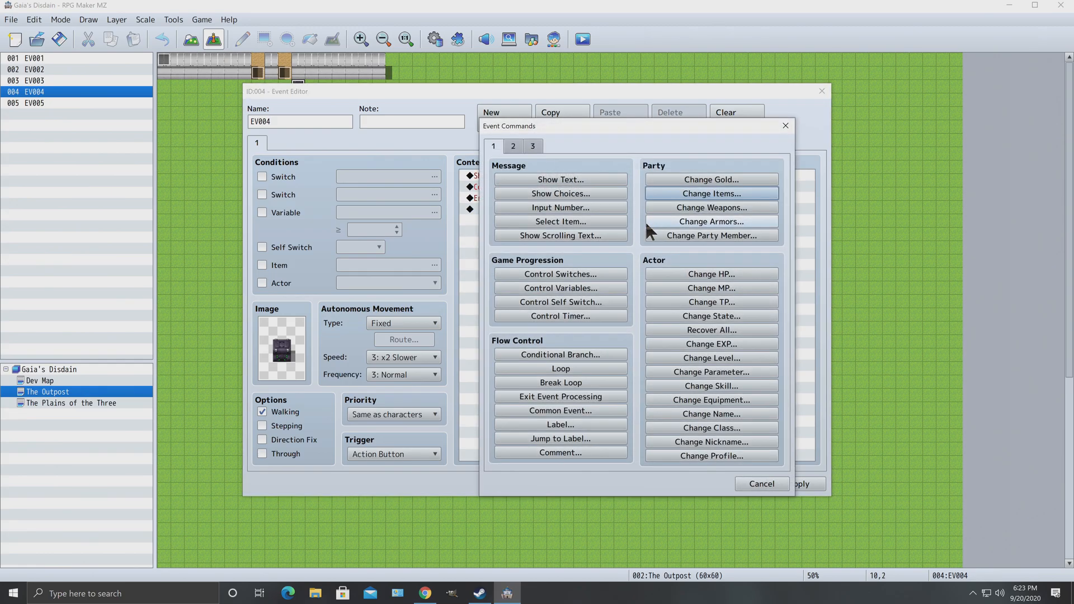
click(725, 195)
double_click(587, 264)
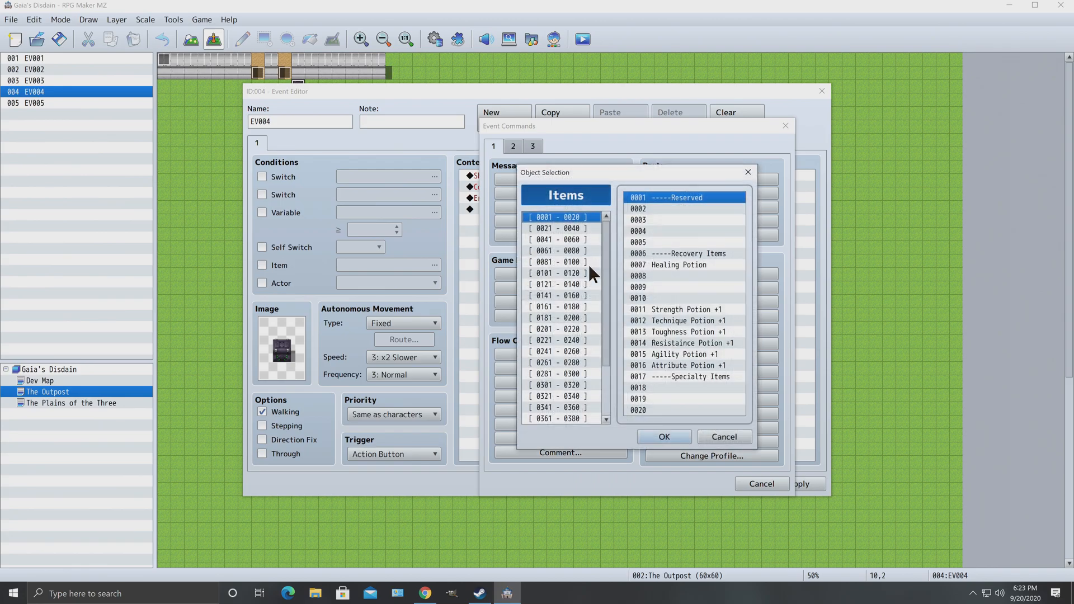
click(696, 311)
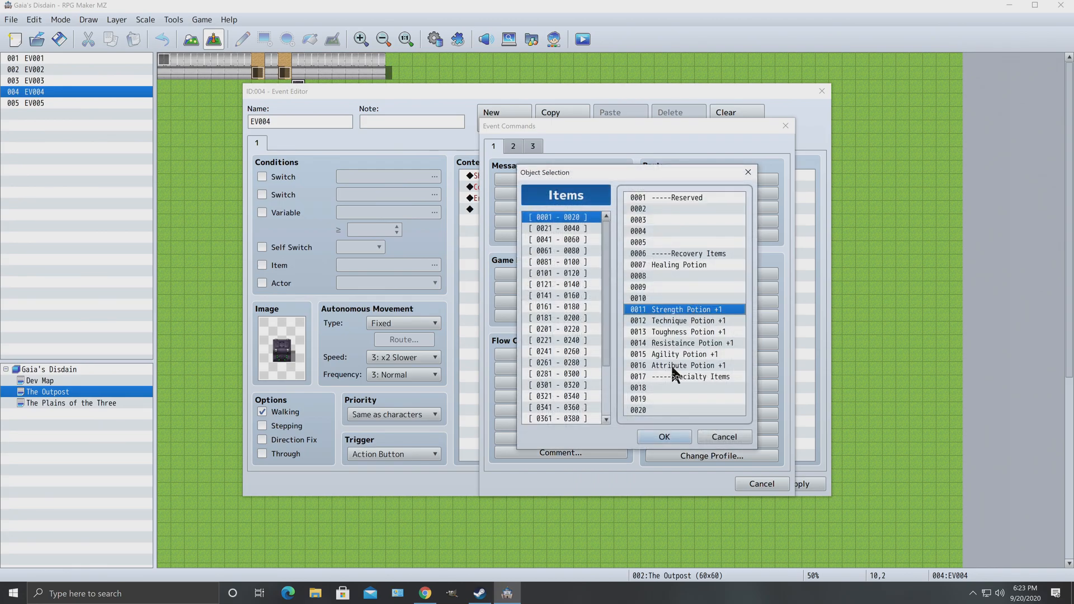
click(661, 436)
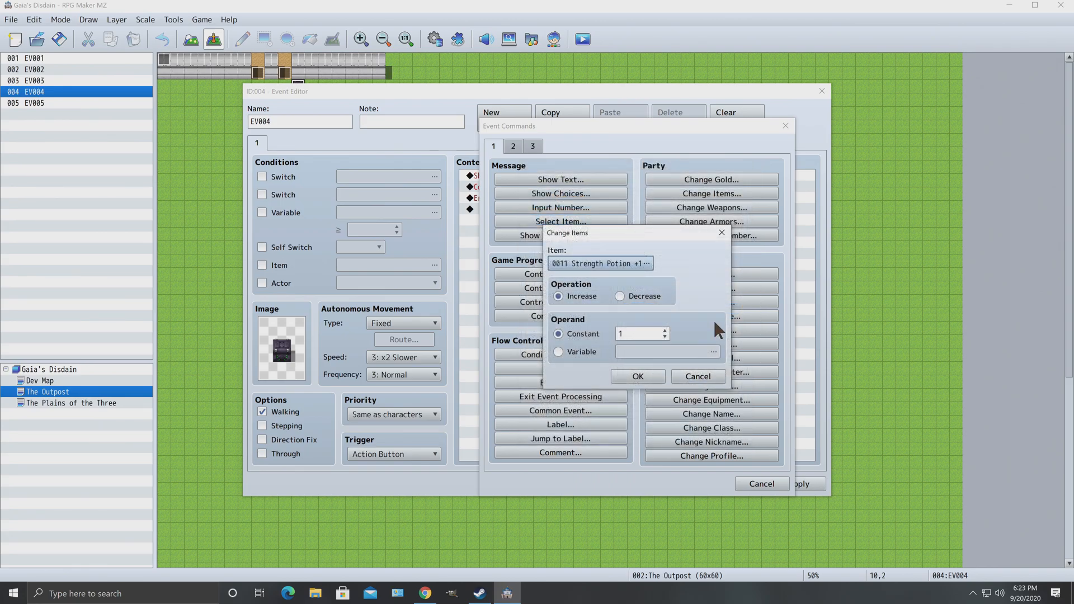
click(640, 376)
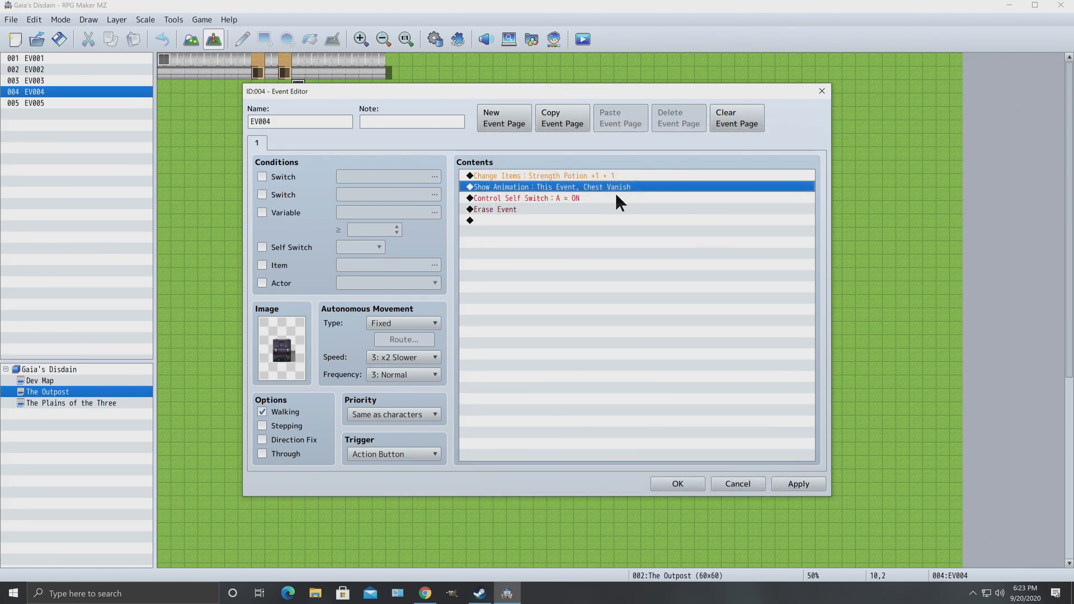
Insert a Change Items command giving 1 Technique Potion +1 right before the Chest Vanish animation.
right_click(643, 192)
click(657, 202)
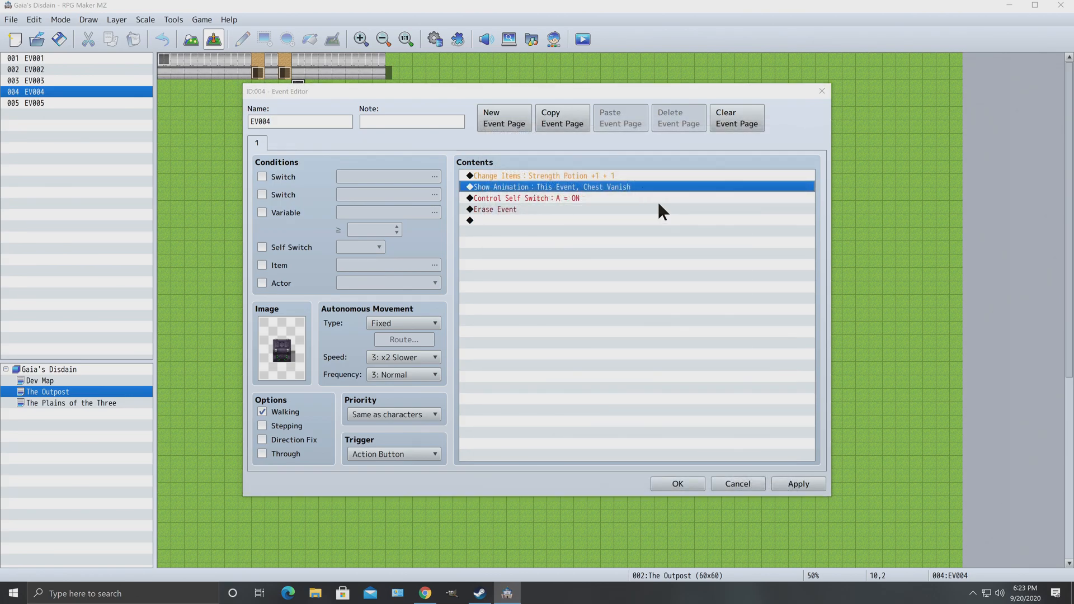
click(711, 193)
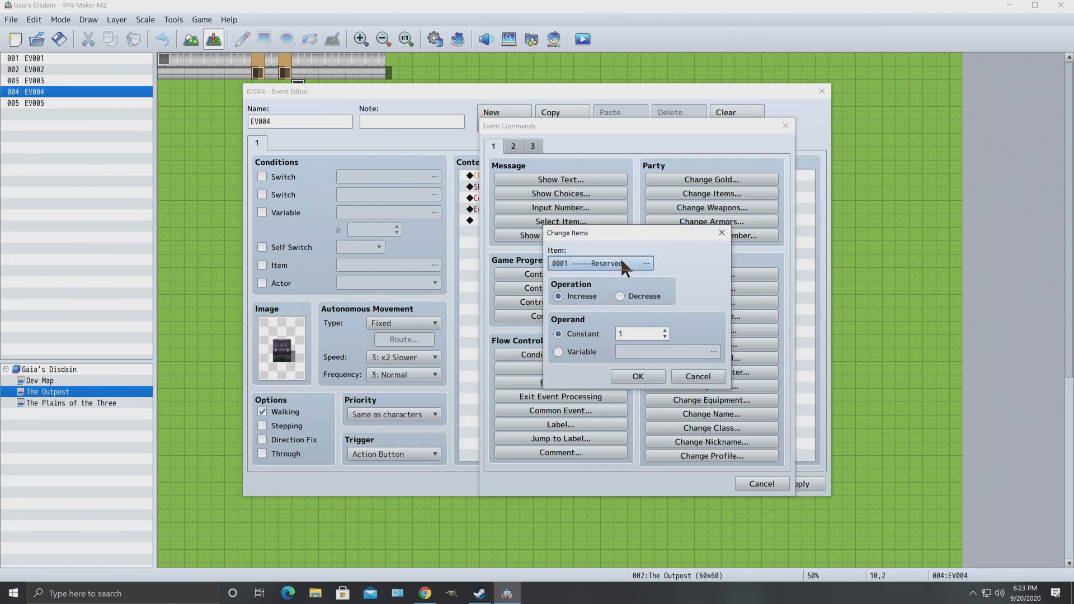
click(620, 258)
click(685, 320)
click(665, 437)
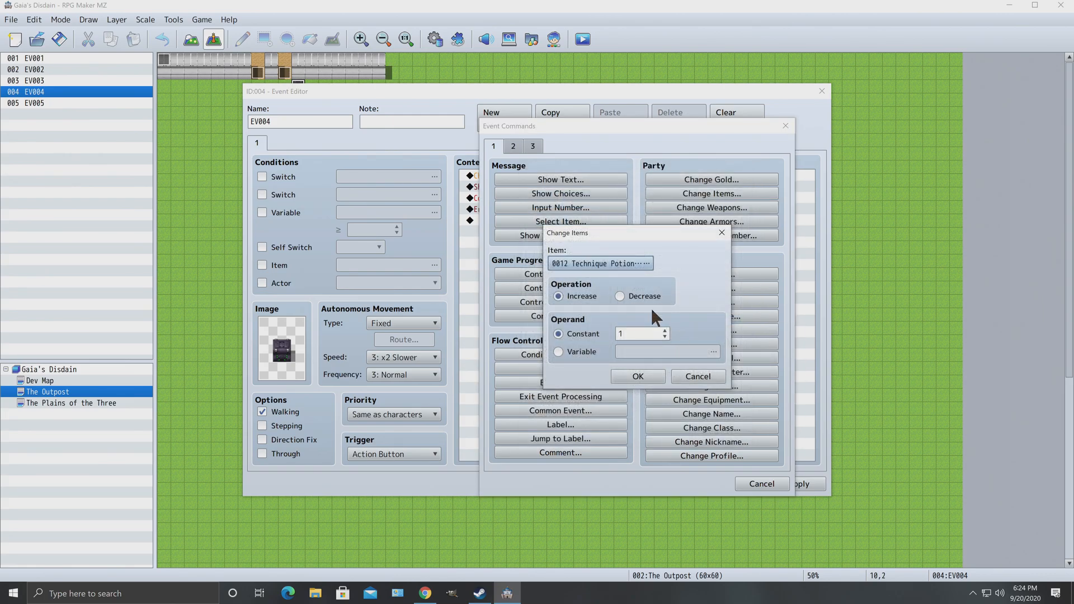
click(638, 376)
right_click(608, 208)
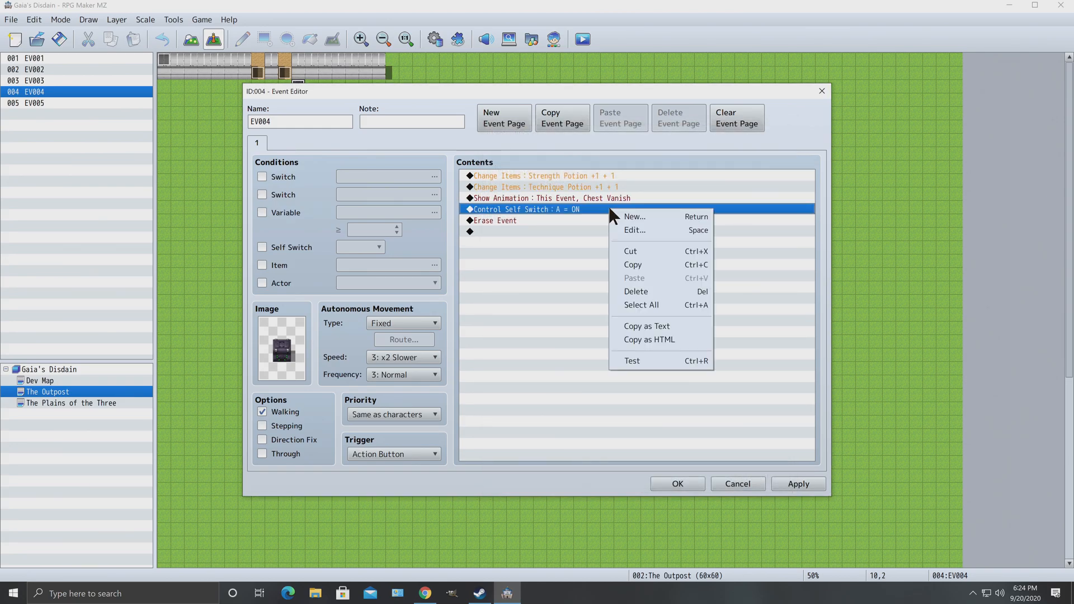
click(638, 235)
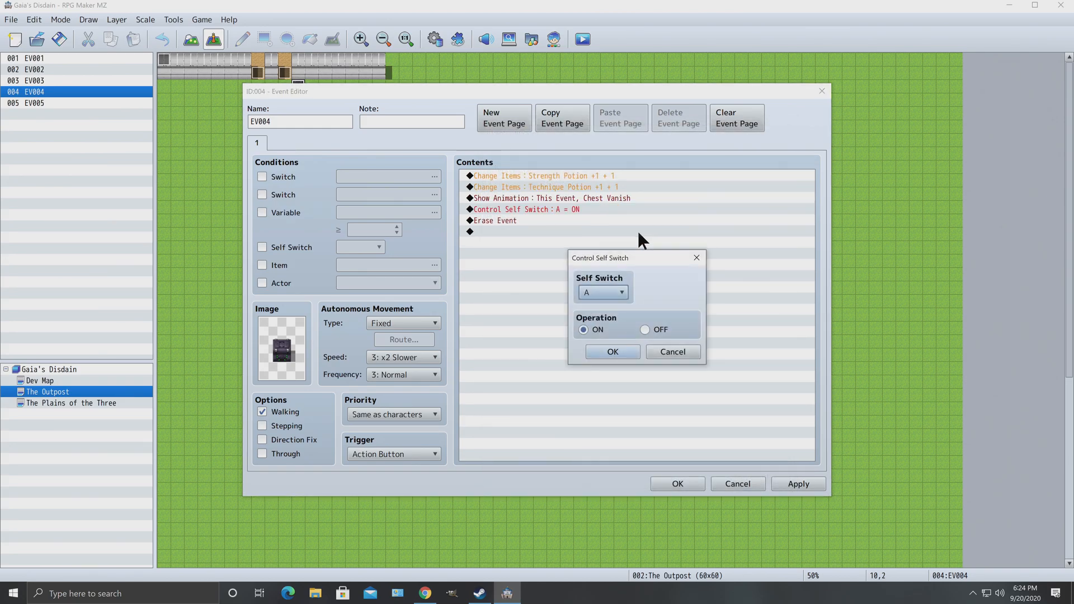
click(678, 354)
Insert a Change Items command giving 1 Toughness Potion +1 above the Technique Potion +1 line.
right_click(642, 206)
click(633, 187)
right_click(633, 186)
click(652, 197)
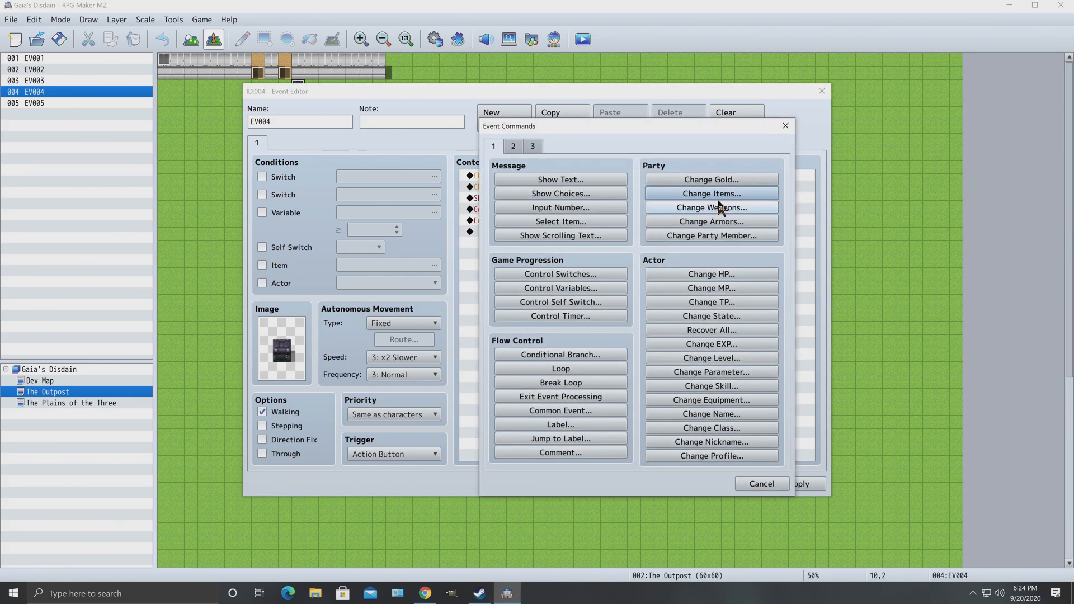
click(716, 194)
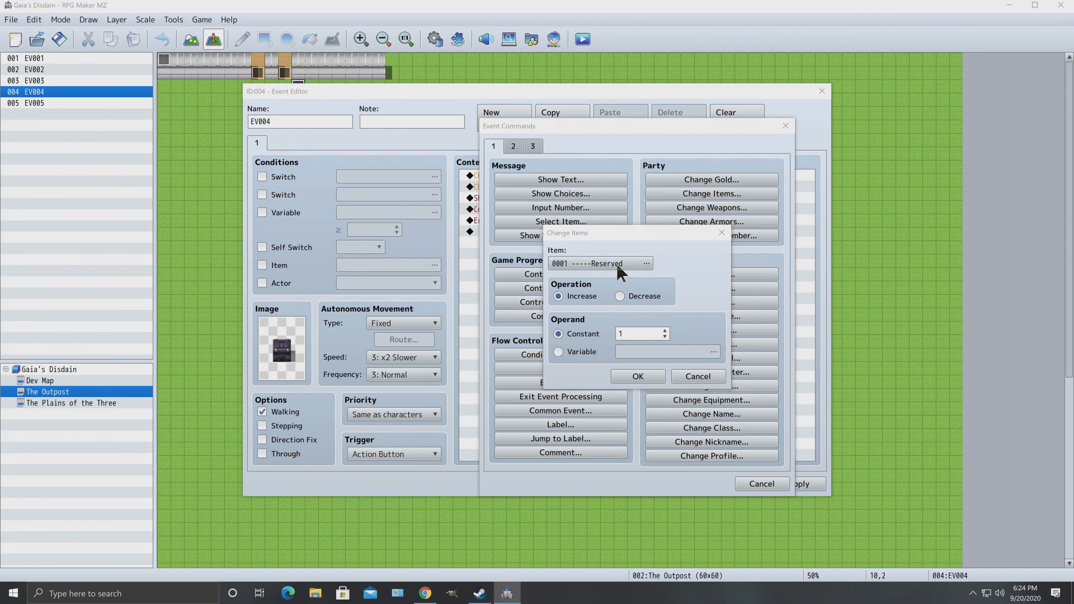
click(618, 269)
click(700, 332)
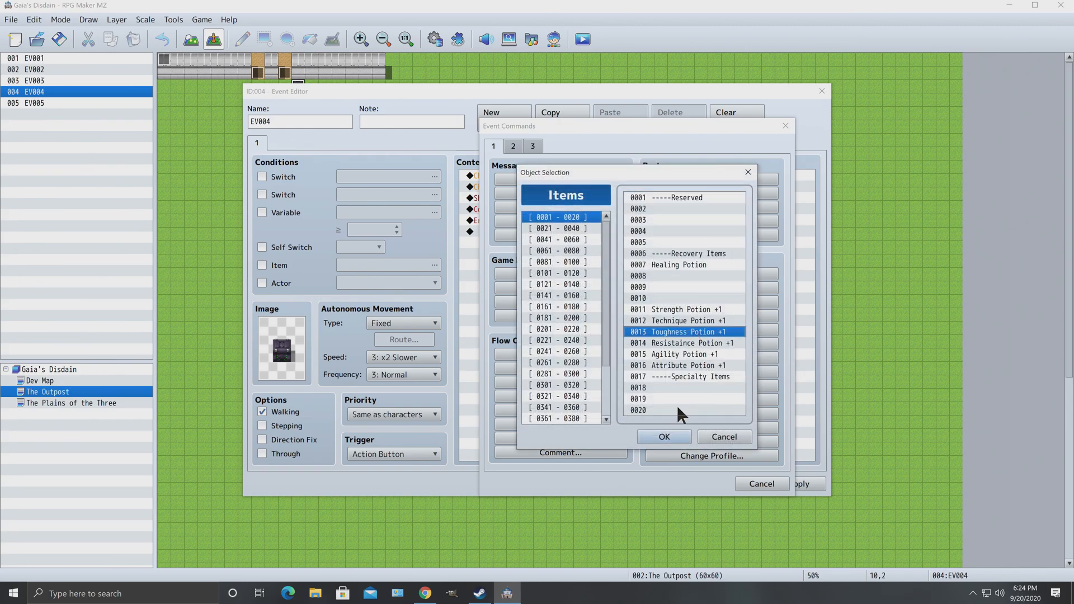
click(666, 437)
click(644, 370)
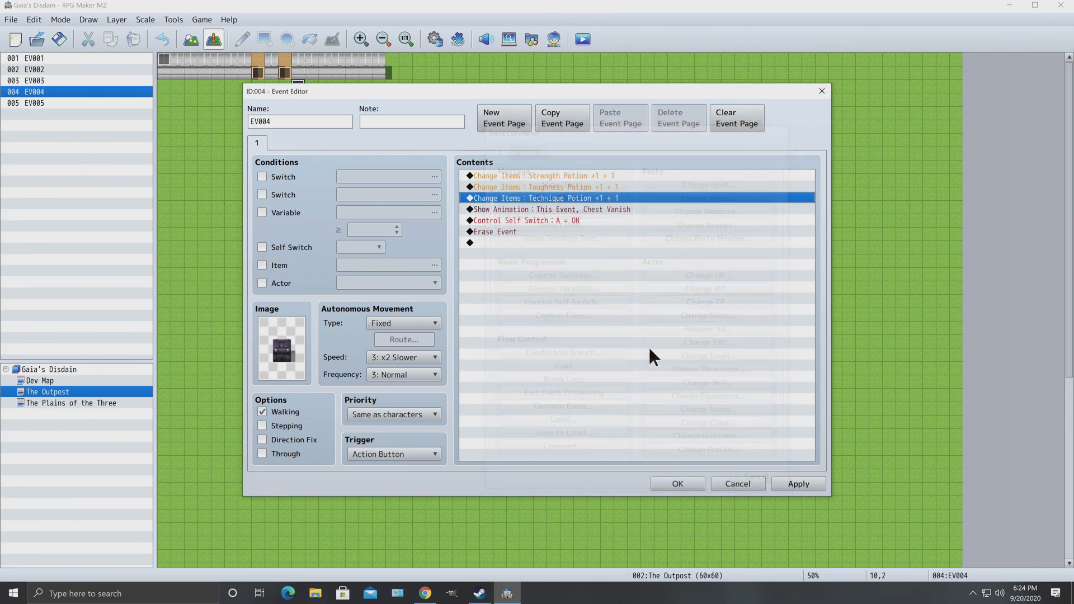
Insert a Change Items command giving 1 Resistaince Potion +1 above the Technique Potion +1 line.
right_click(632, 205)
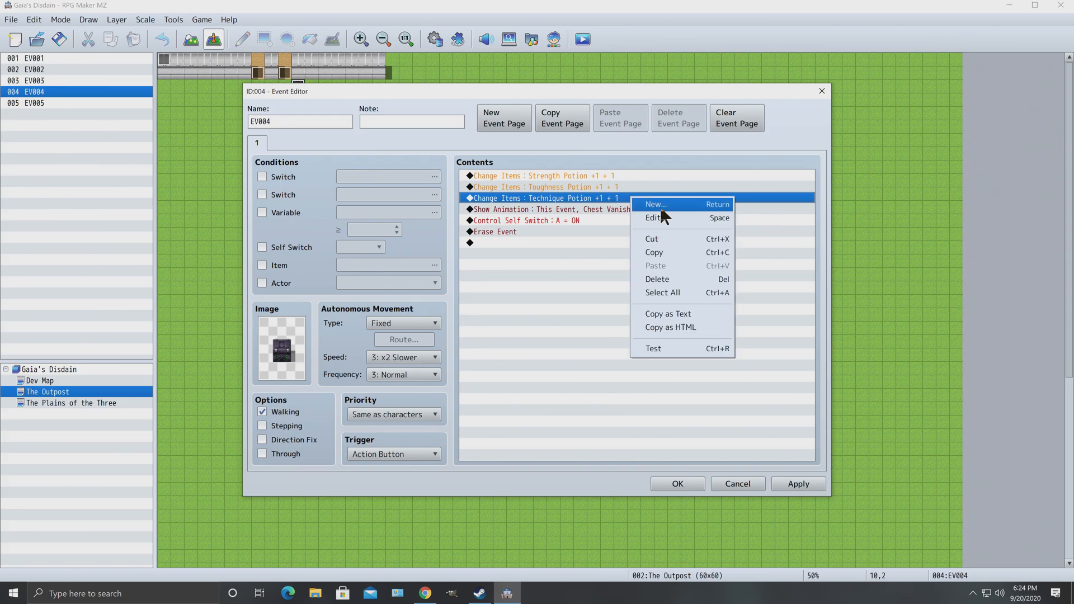
click(660, 207)
click(705, 195)
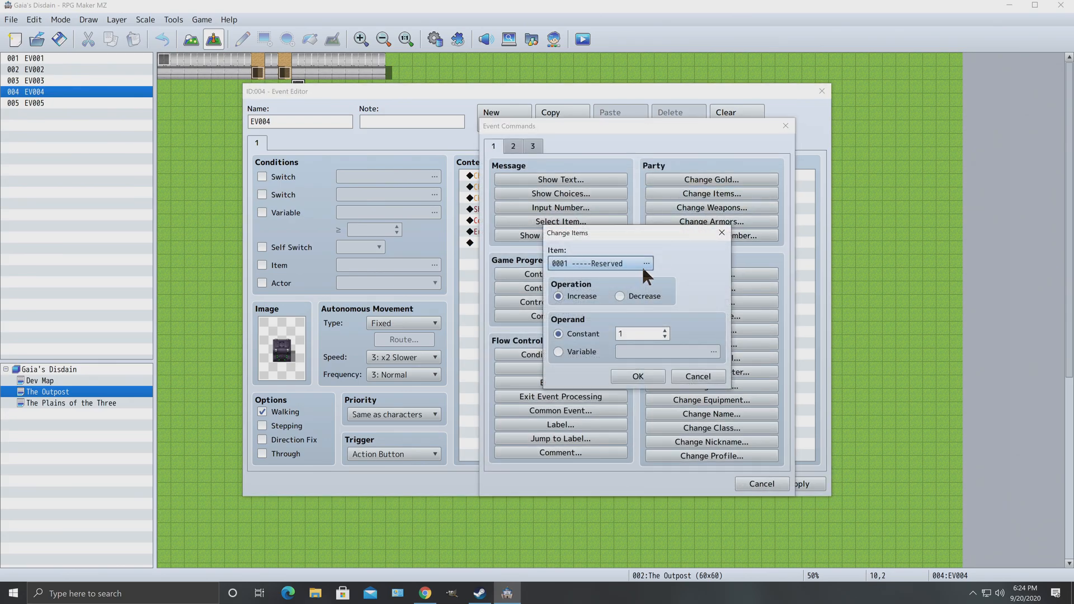
click(619, 264)
click(681, 344)
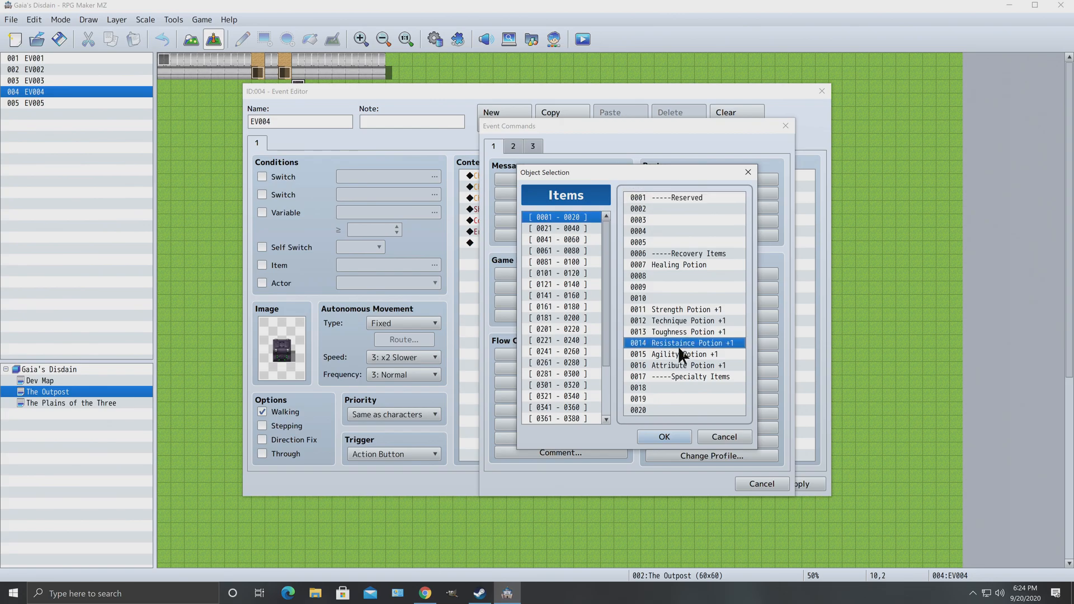
click(664, 436)
click(638, 376)
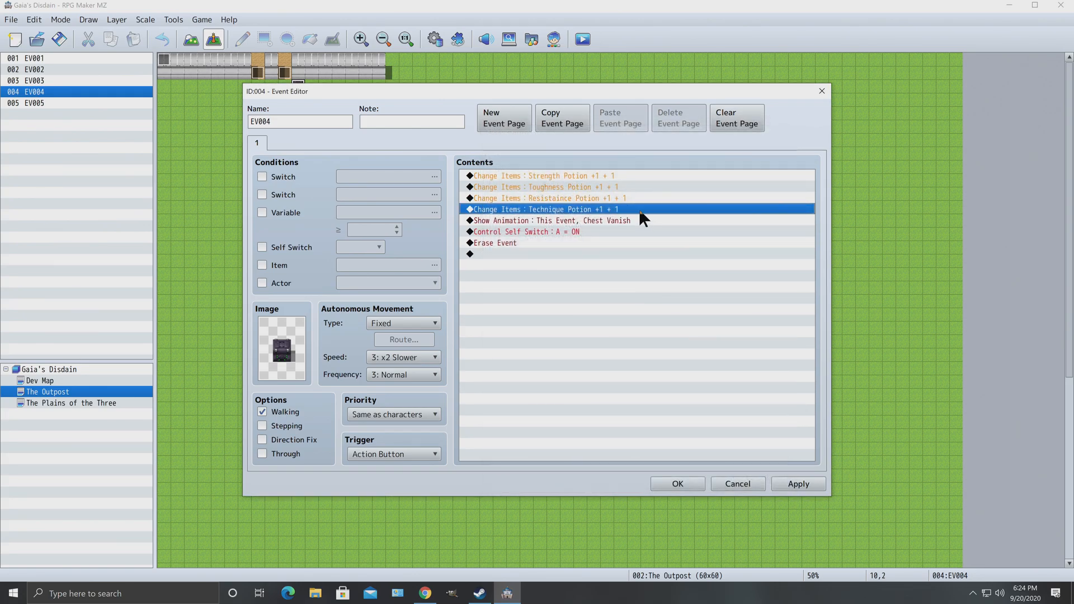
Insert a Change Items command giving 1 Agility Potion +1 above the Technique Potion +1 line.
right_click(642, 212)
click(672, 220)
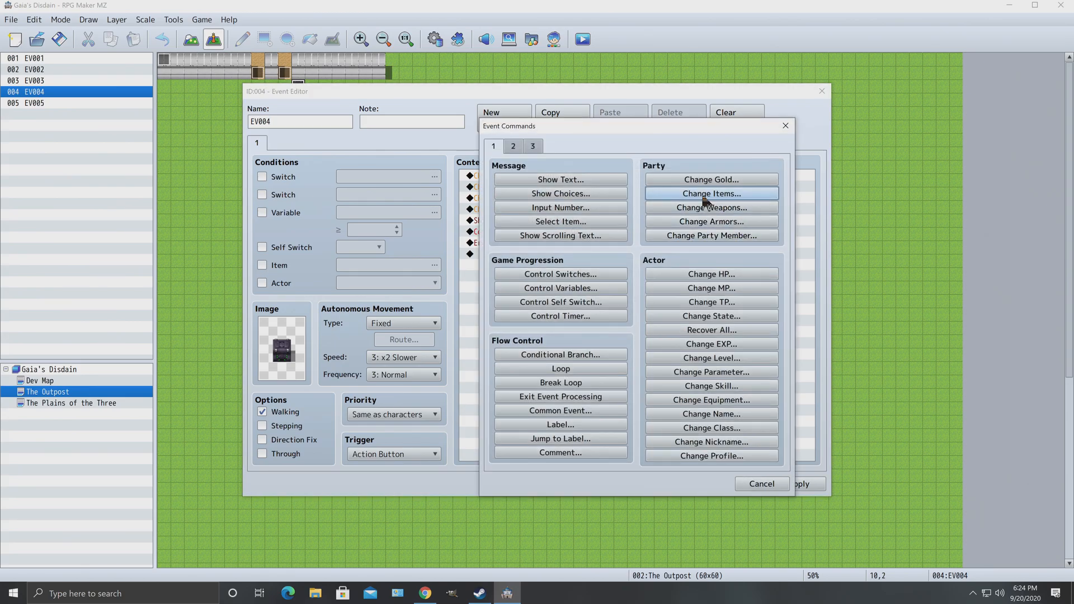
click(711, 193)
click(621, 262)
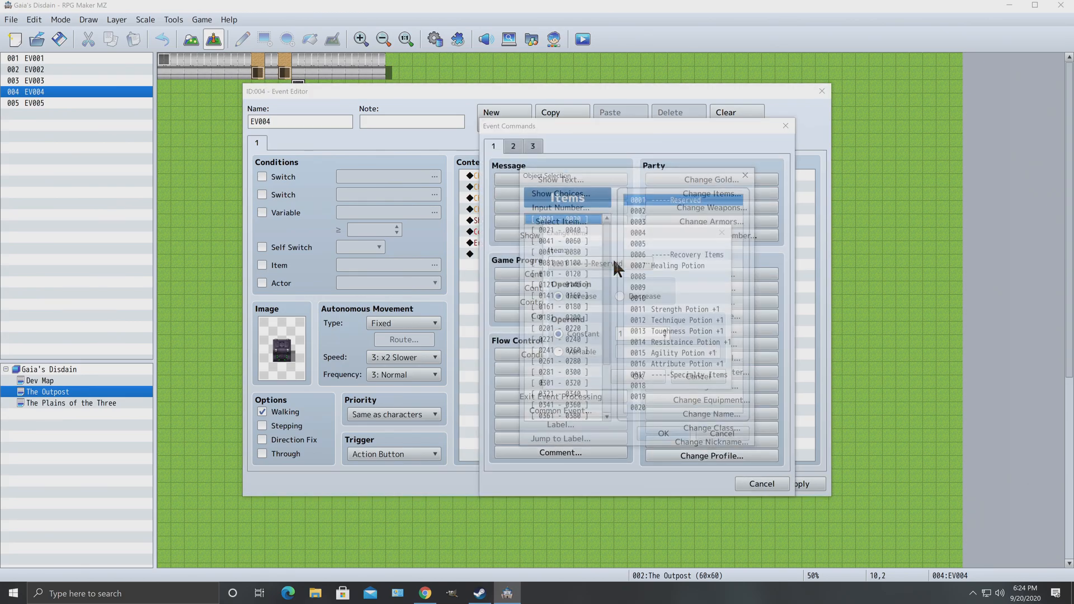
click(694, 353)
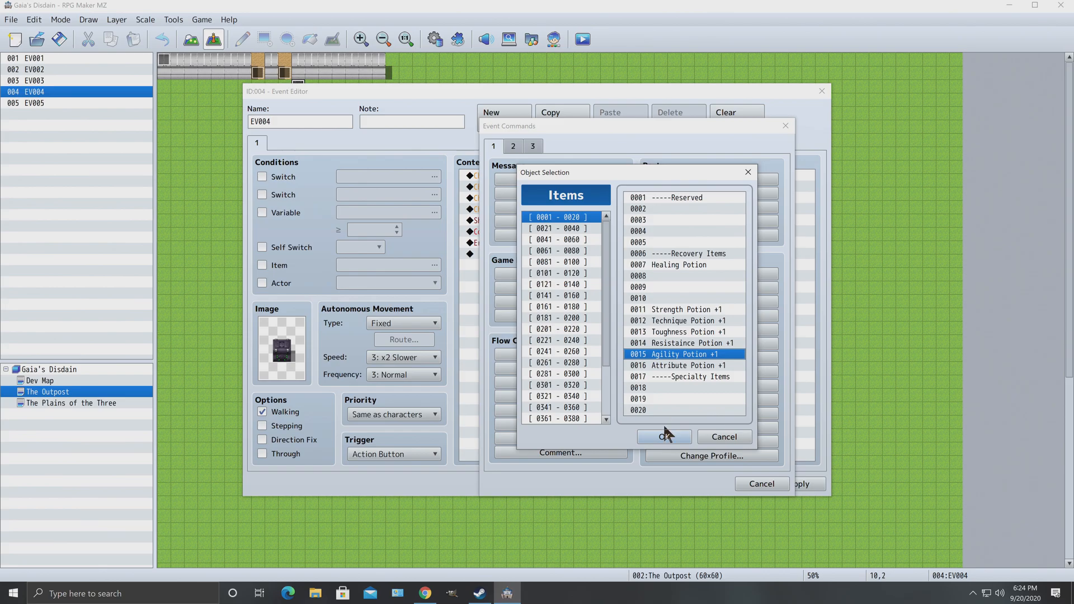
click(649, 437)
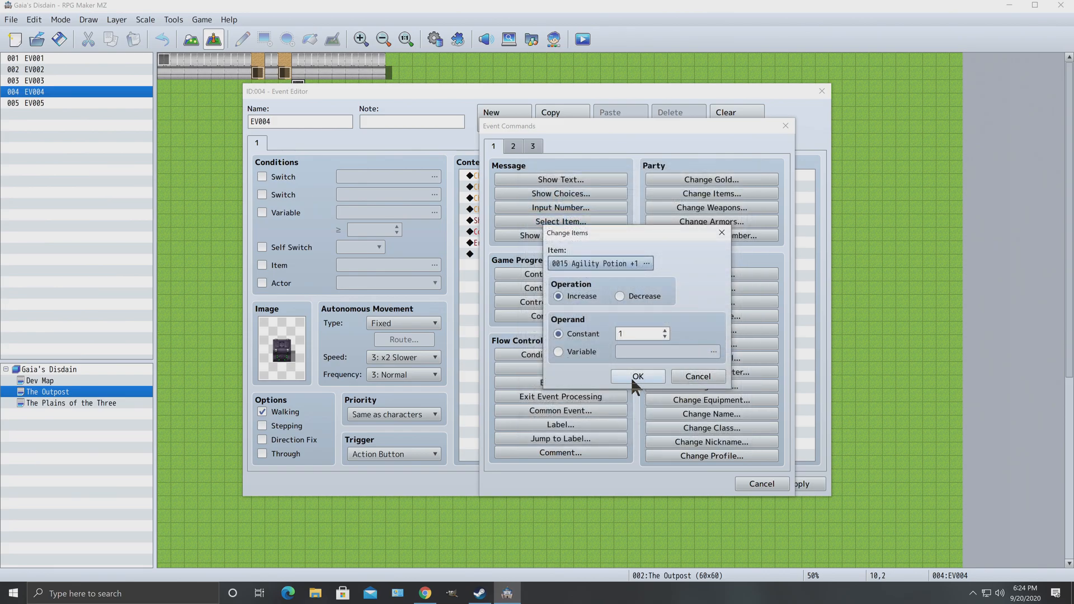
click(631, 378)
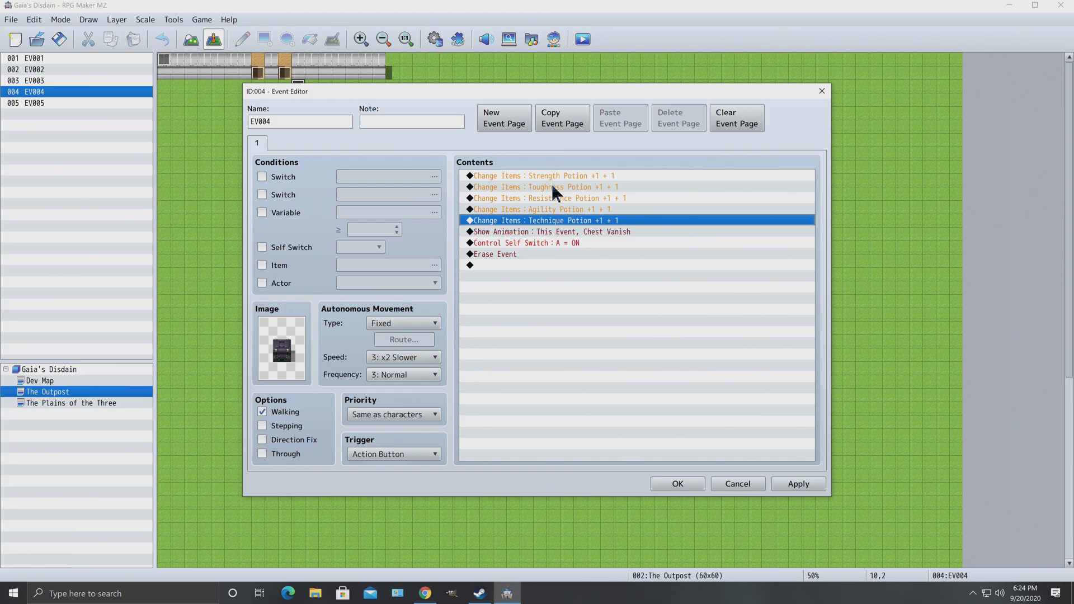
Apply the added potion commands to the chest event EV004 and close its editor.
click(798, 485)
click(677, 484)
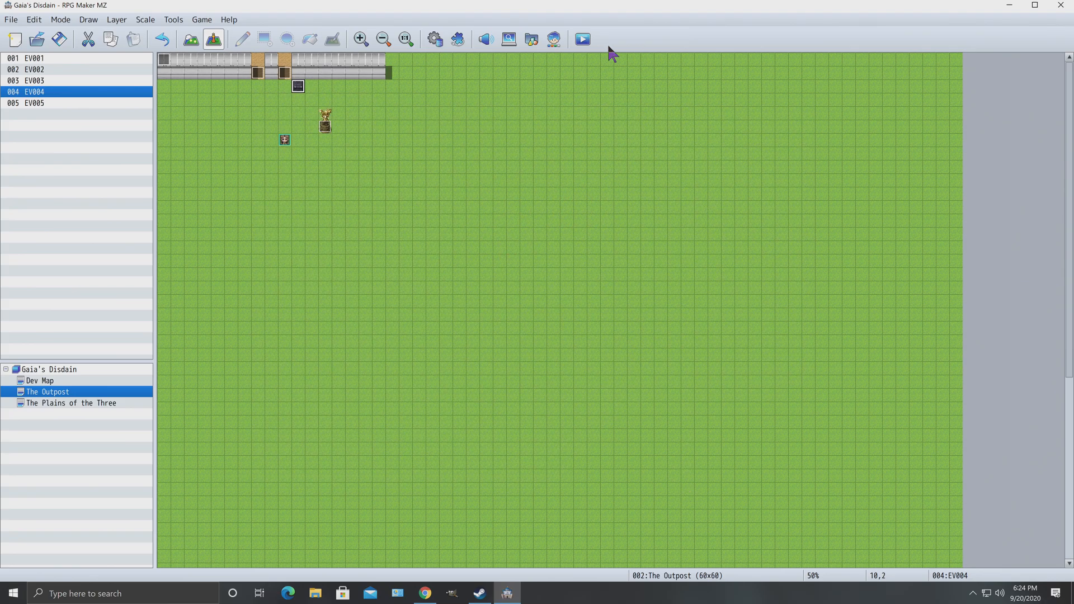
click(589, 41)
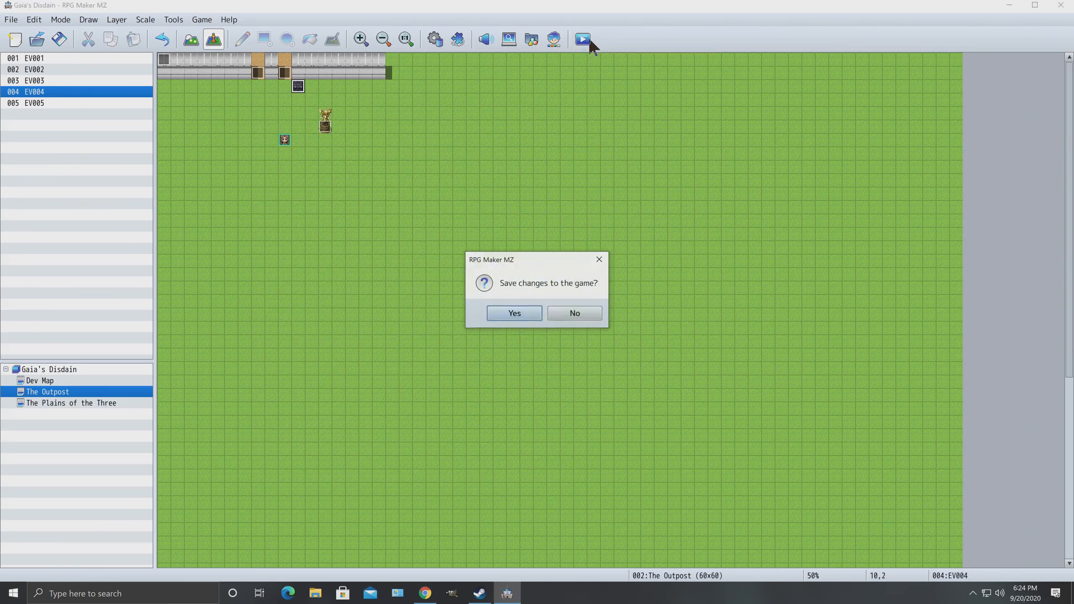
click(576, 313)
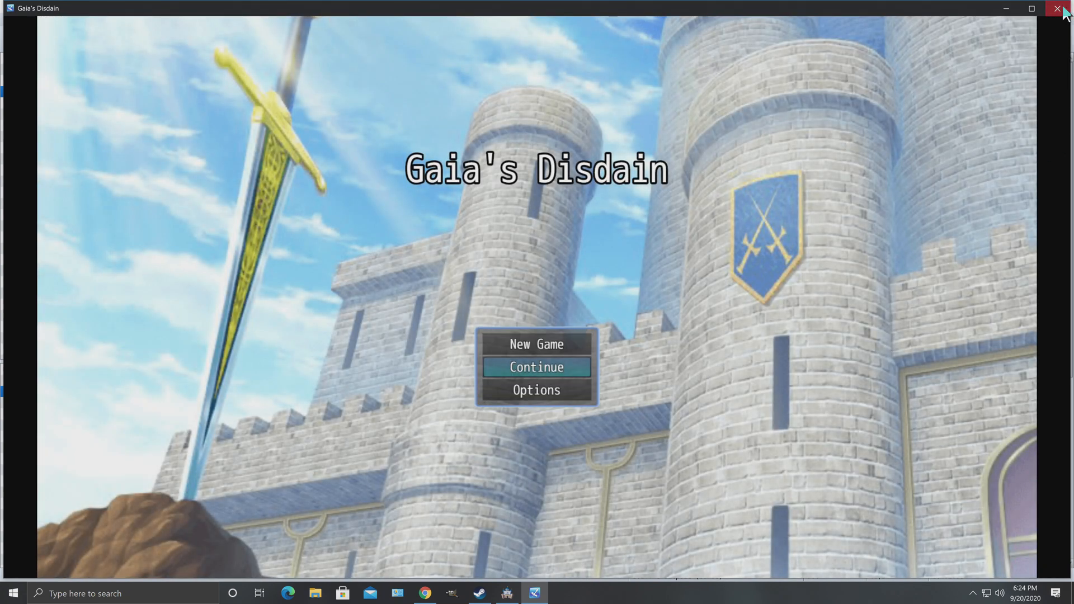
click(1057, 9)
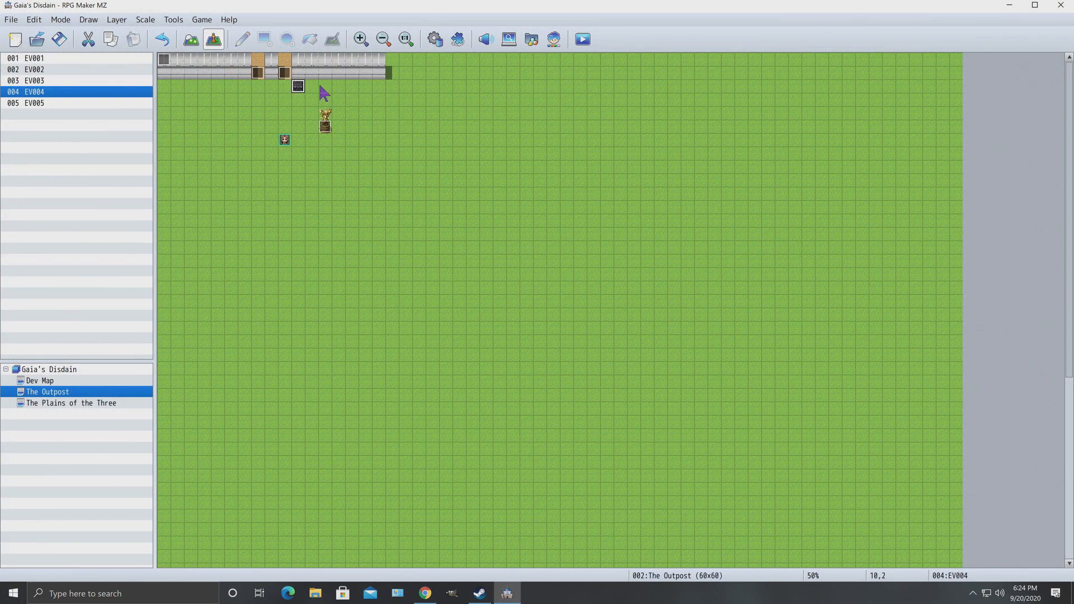
Reopen the chest event EV004 on The Outpost to check its contents, then close it unchanged.
right_click(302, 86)
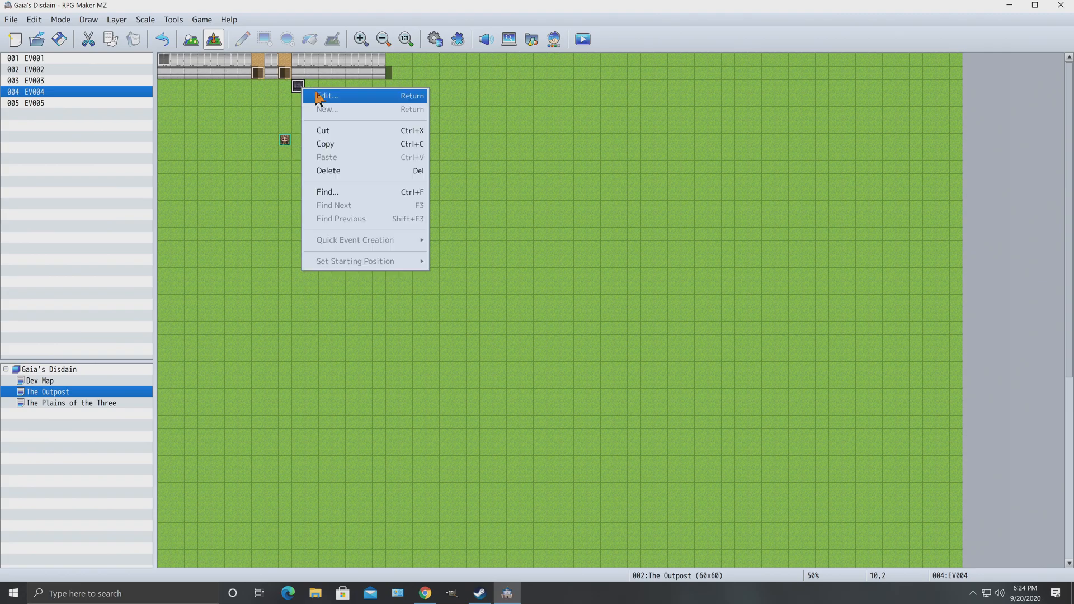
click(314, 96)
click(821, 91)
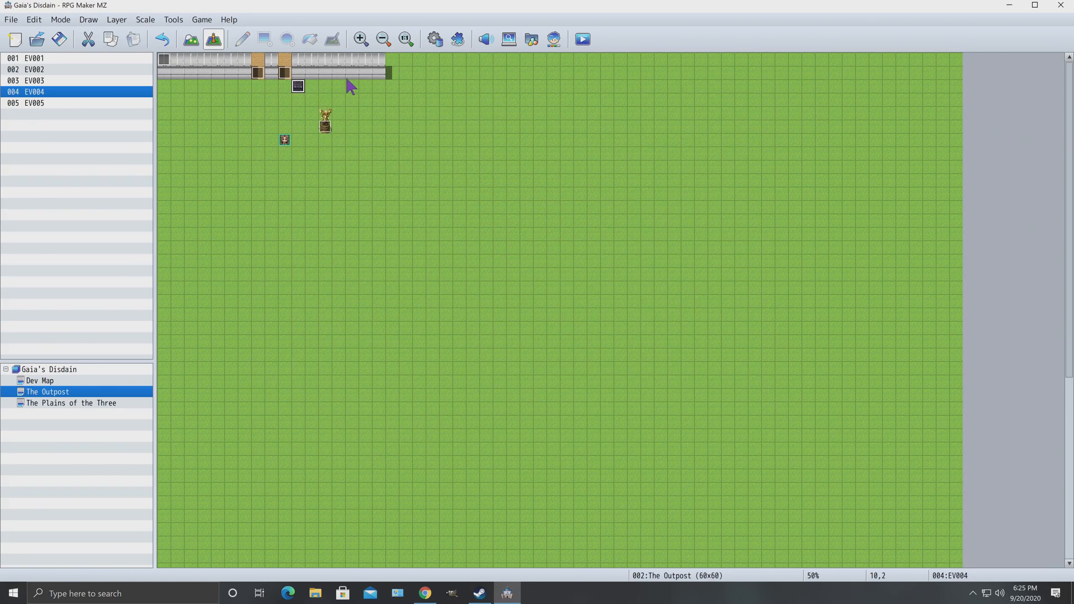
right_click(330, 82)
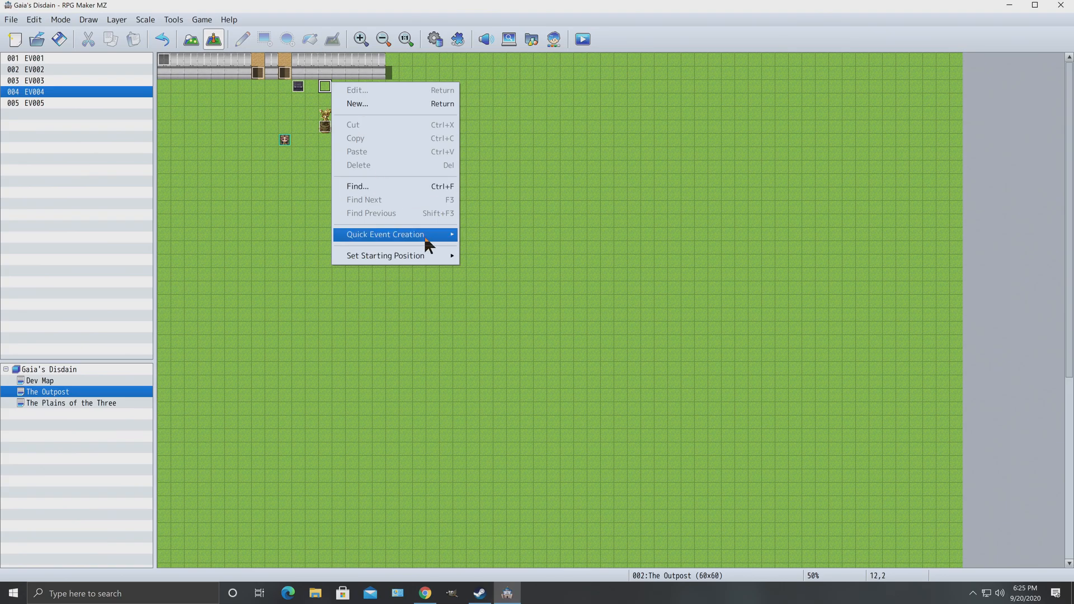
mouse_move(426, 242)
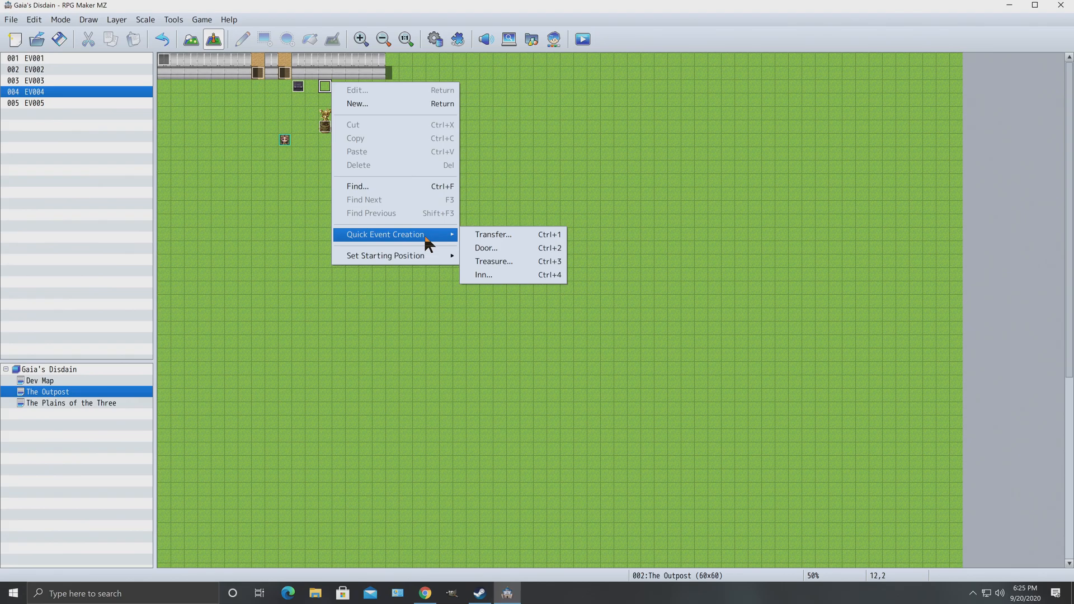
click(518, 261)
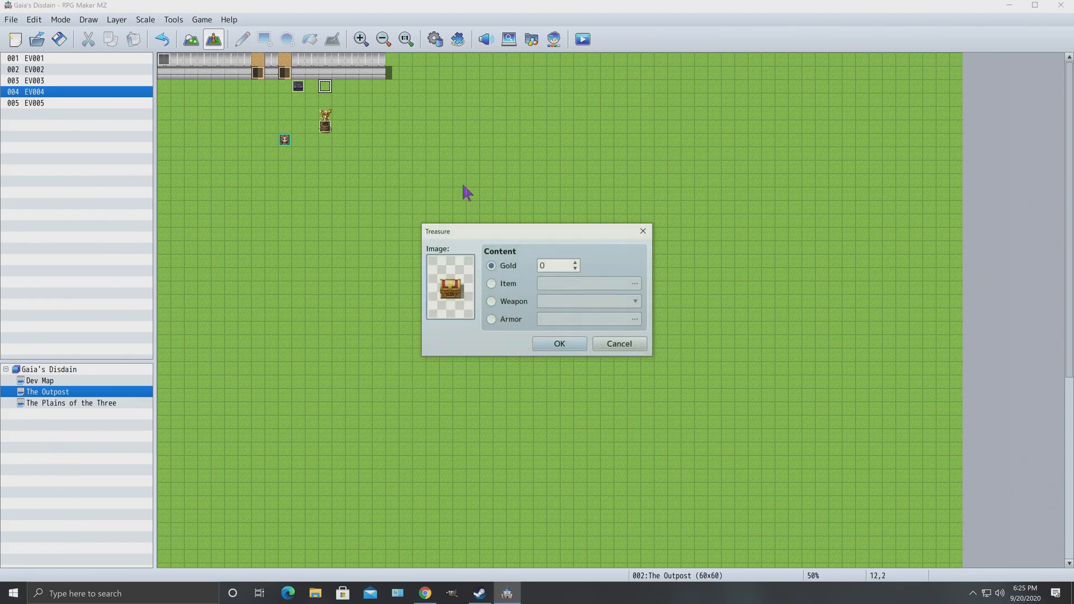
double_click(454, 288)
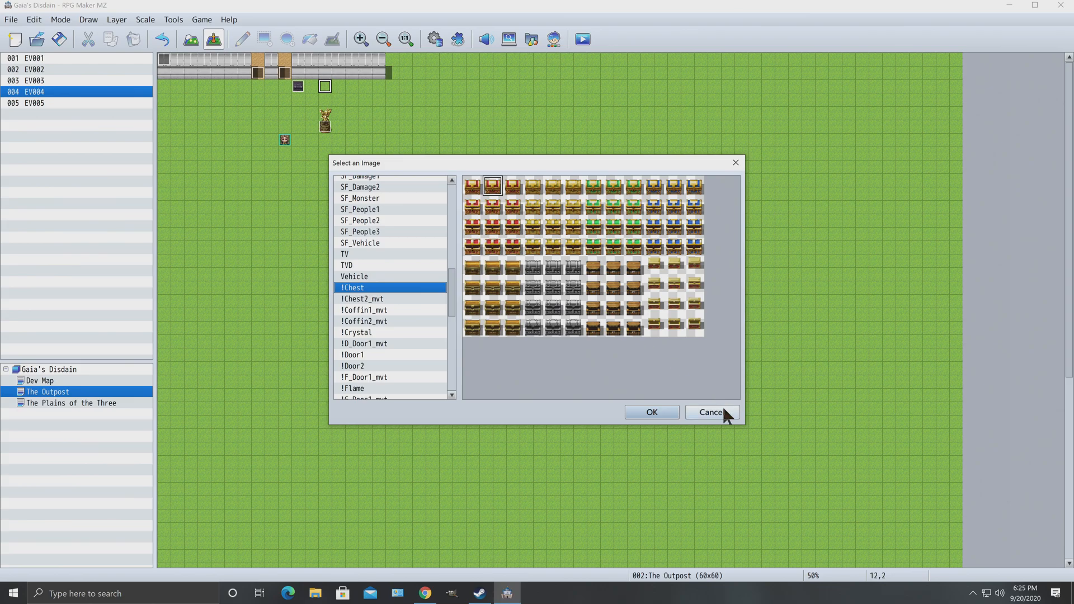
click(720, 409)
click(618, 347)
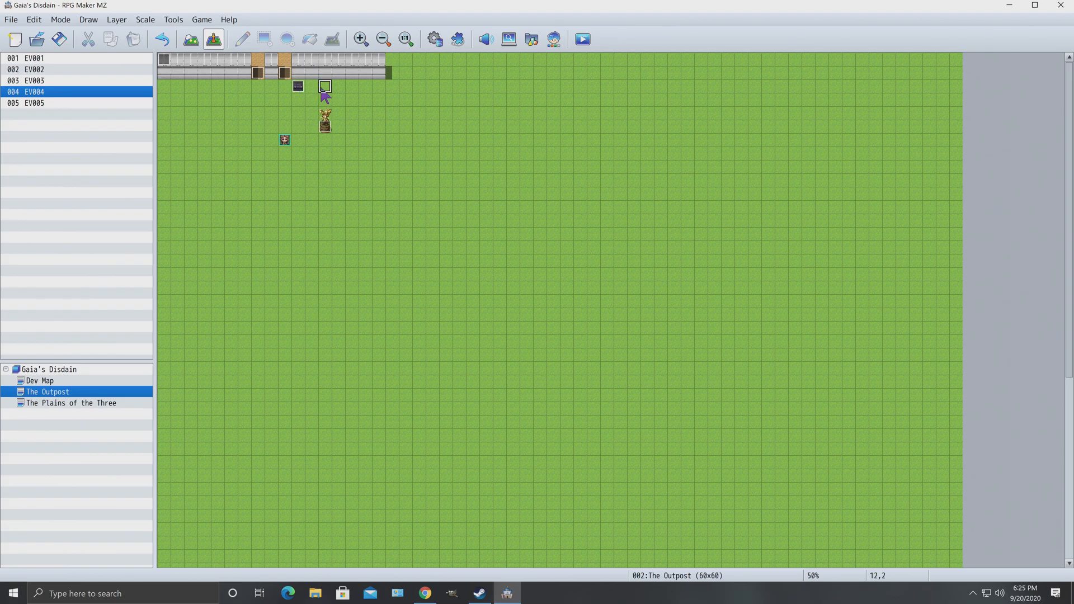
Save the changes to the game and start a new game in a playtest.
click(582, 39)
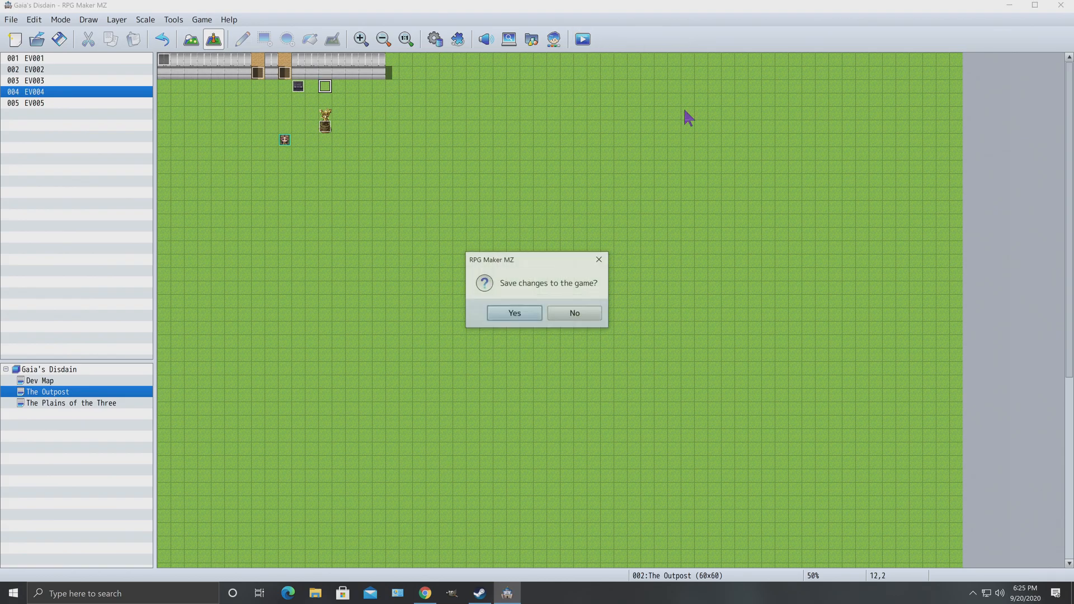
click(515, 313)
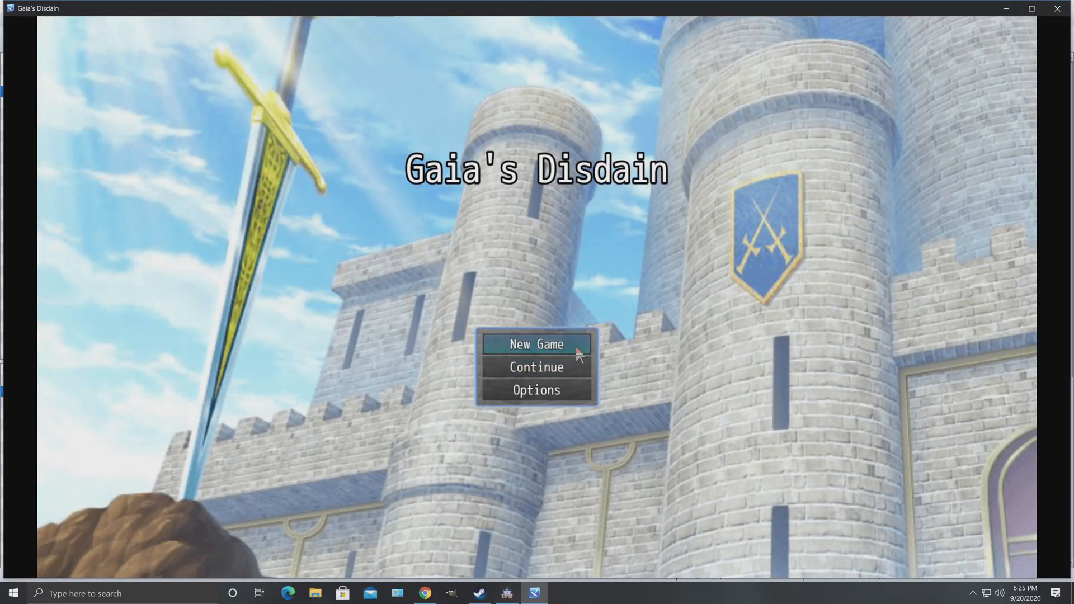
click(576, 345)
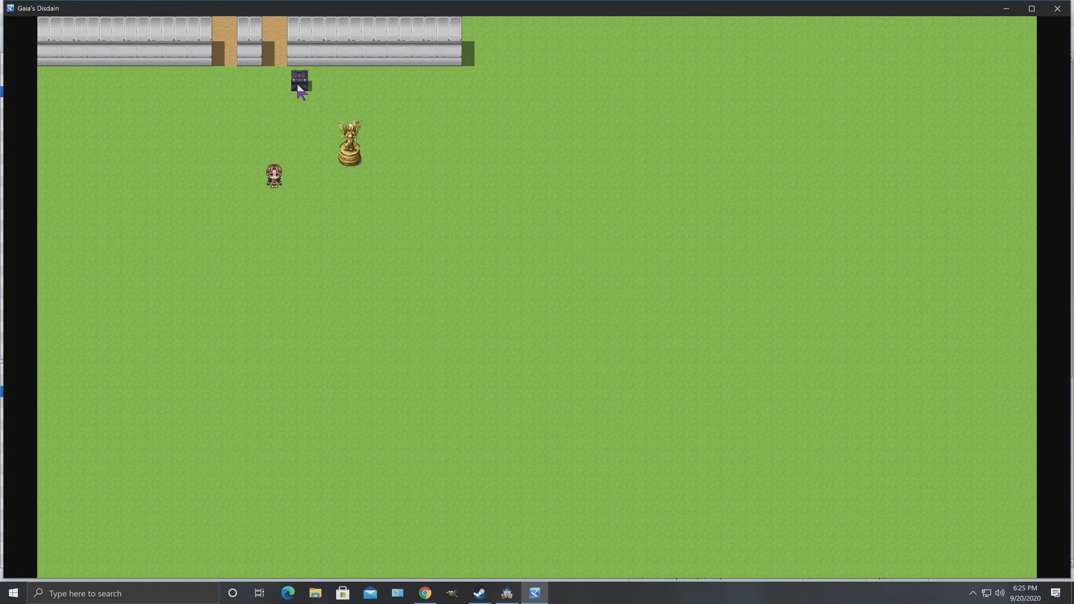
Open the dark chest below the wall to collect its potions, then walk back toward the golden statue.
click(298, 86)
click(300, 154)
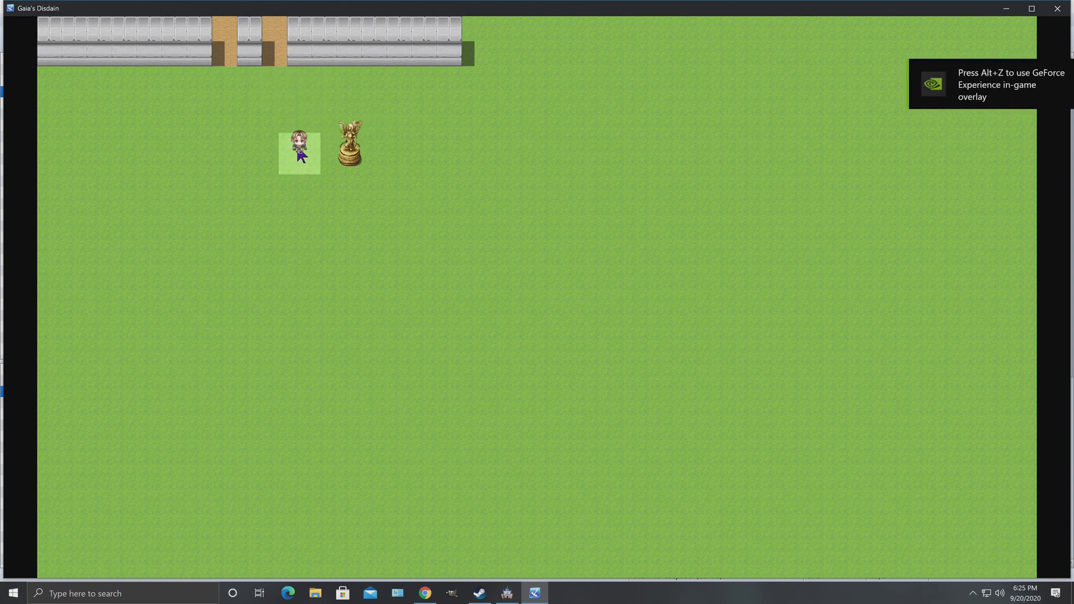
click(318, 176)
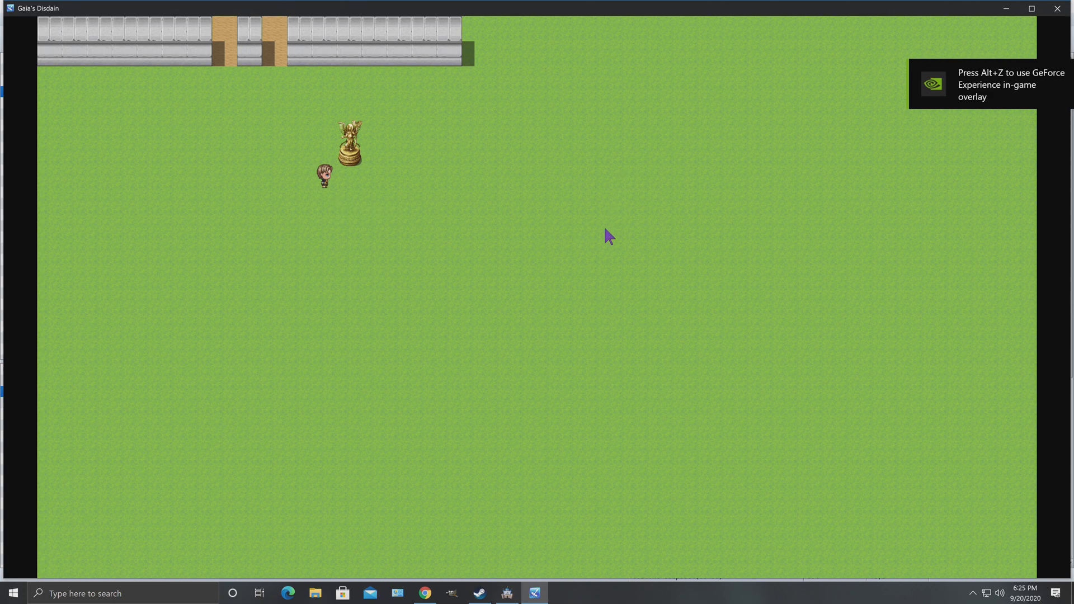
Use the Strength Potion +1 from the in-game inventory on CL0-N3 and dismiss the message.
right_click(566, 218)
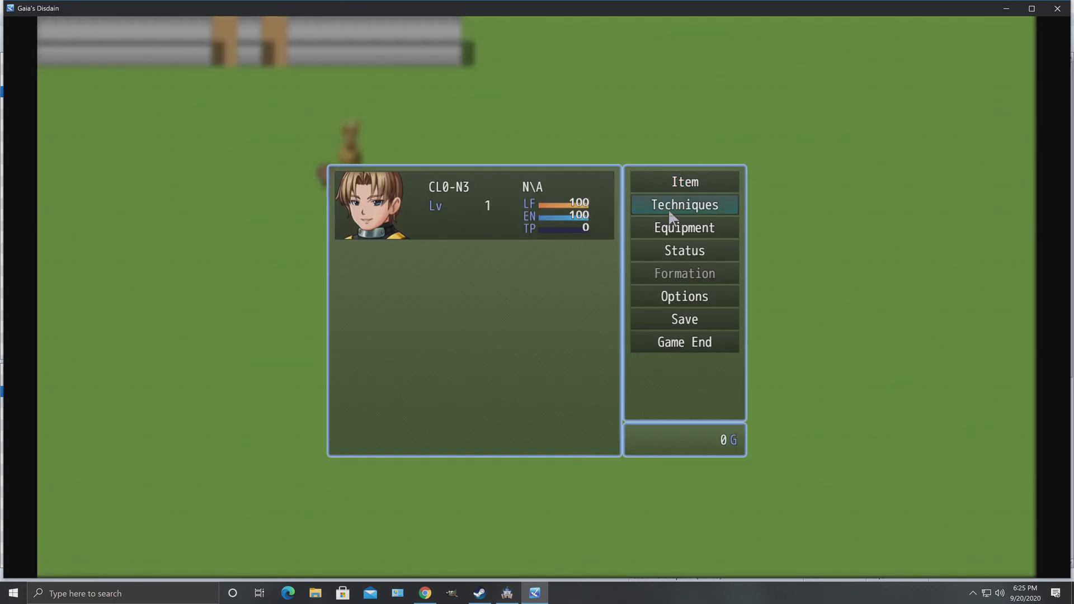
click(682, 185)
click(690, 182)
mouse_move(391, 188)
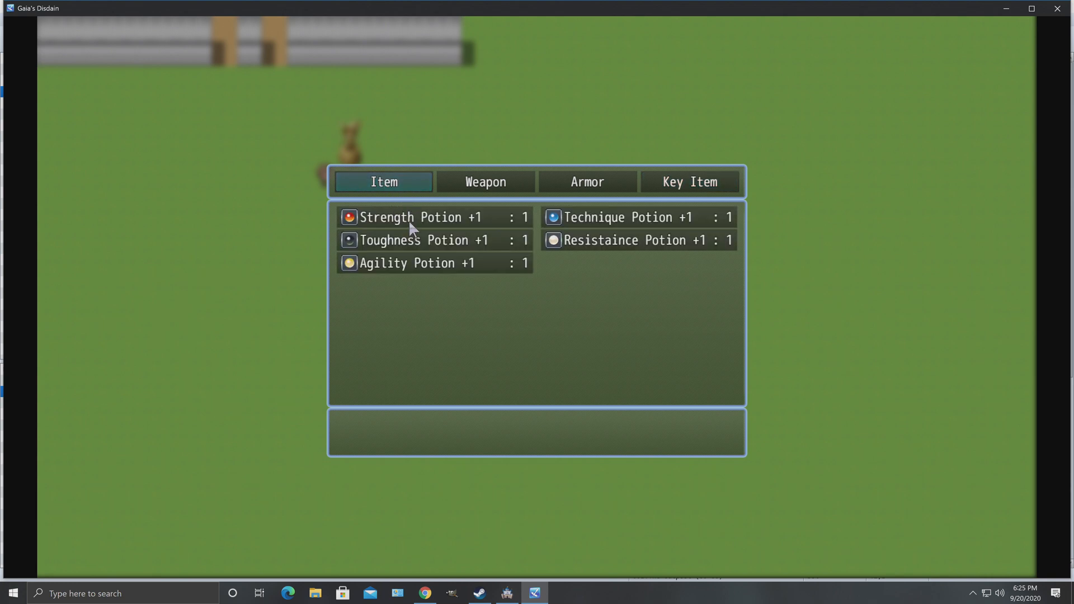
key(Return)
key(Return)
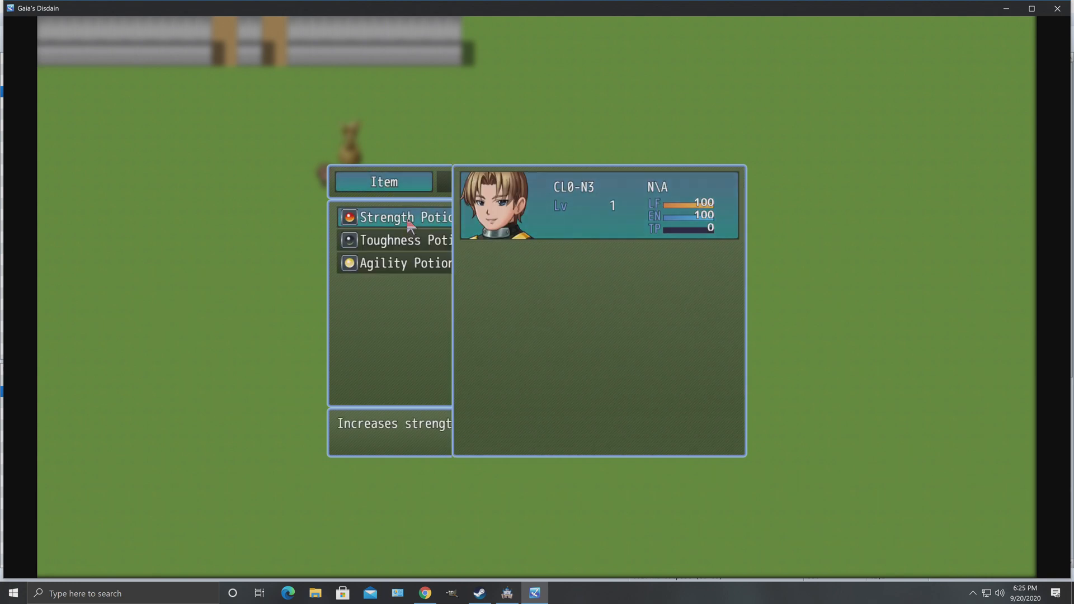
key(Return)
key(Return)
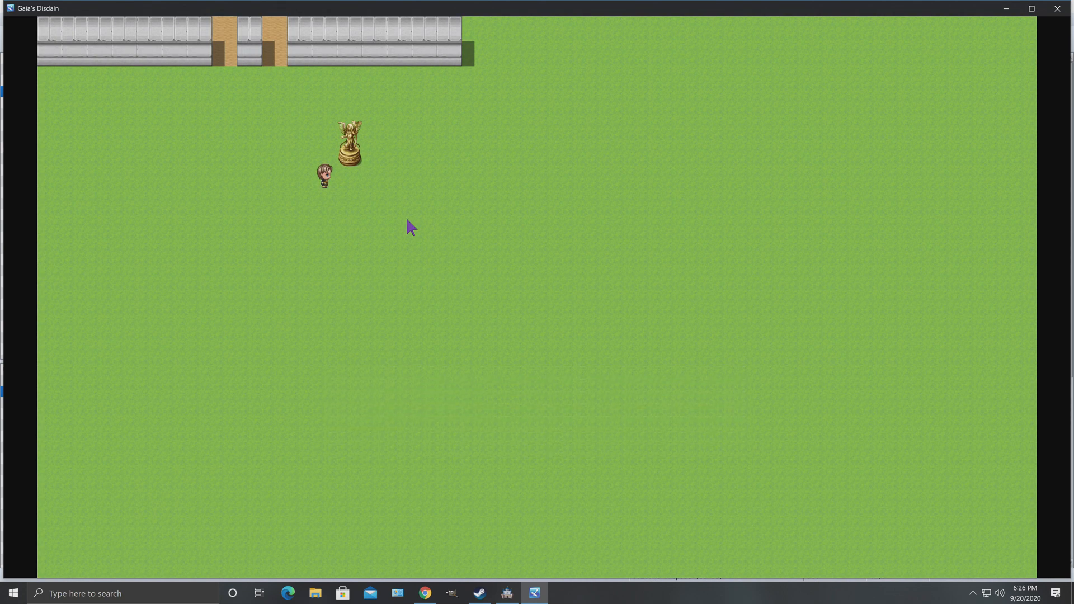
Check CL0-N3's strength on the in-game status screen.
key(Escape)
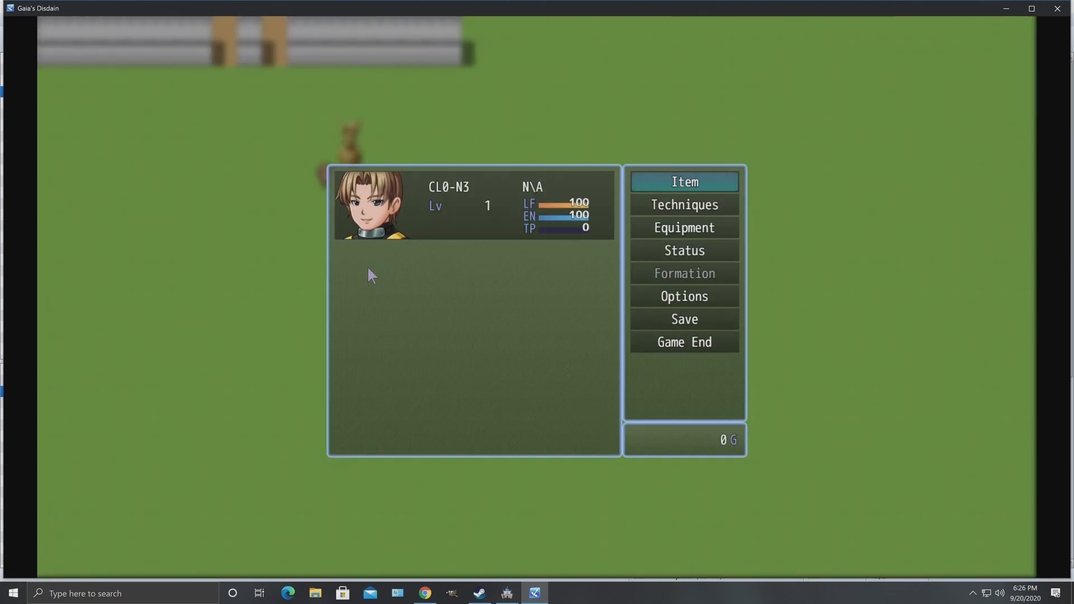
key(Down)
key(Down)
key(Down)
key(Return)
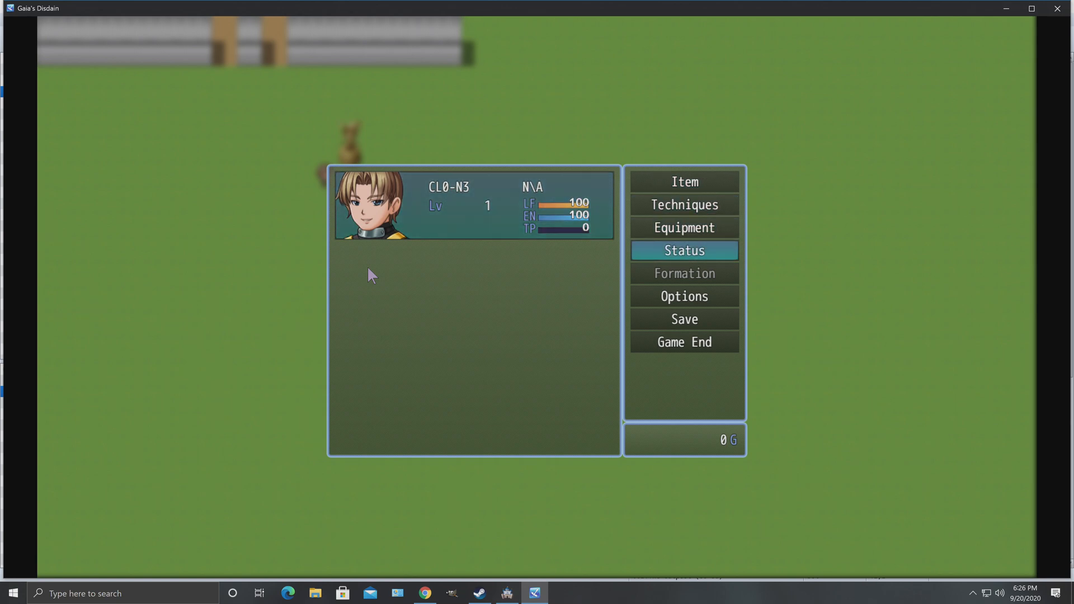
key(Return)
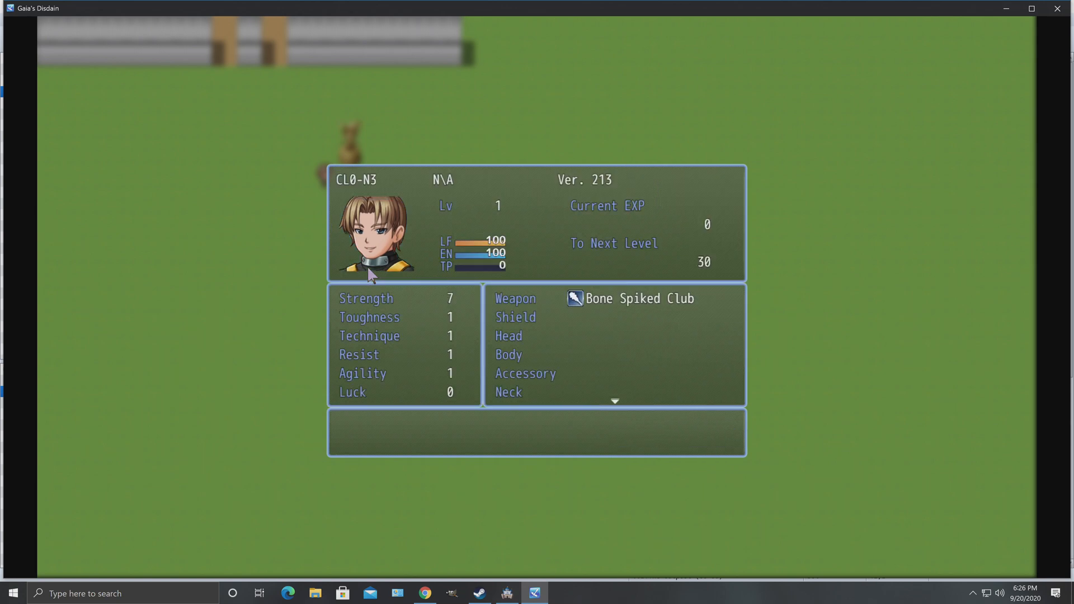
key(Escape)
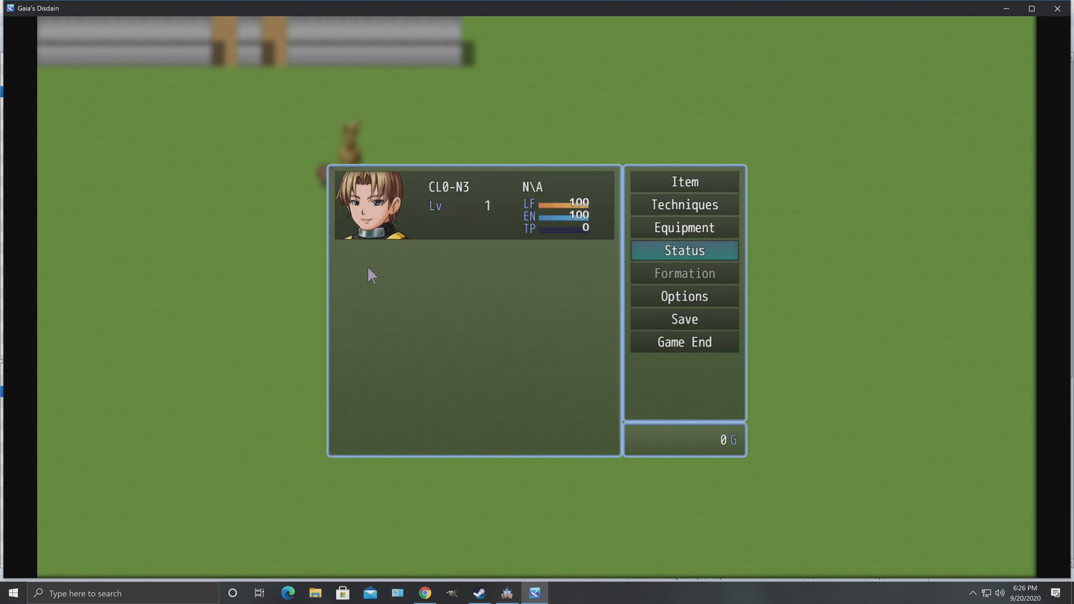
Use the Technique Potion +1 on CL0-N3 and dismiss the message.
key(Up)
key(Up)
key(Up)
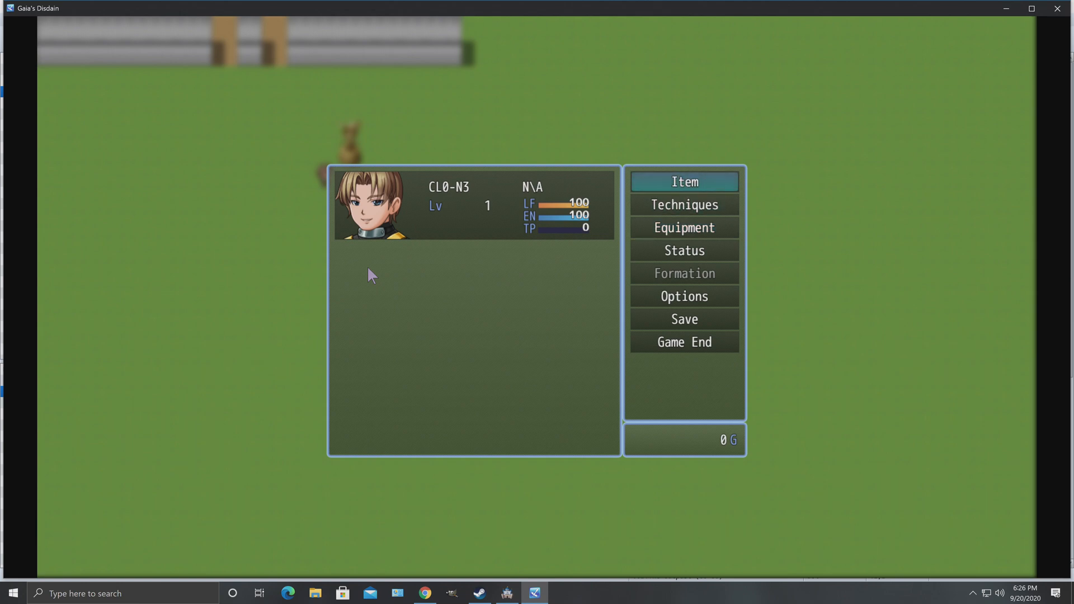
key(Return)
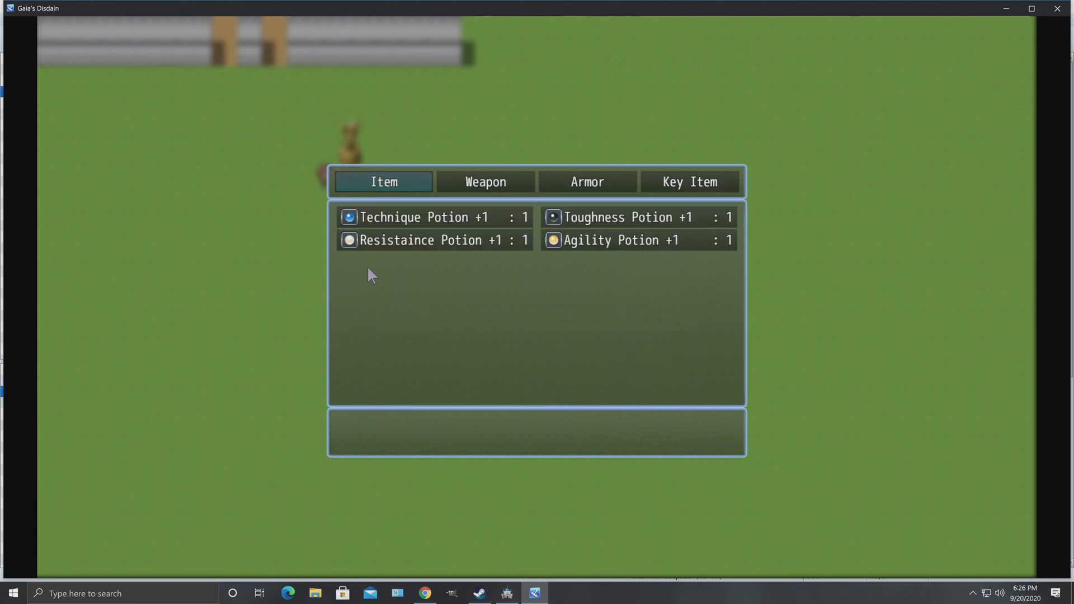
key(Return)
key(Return)
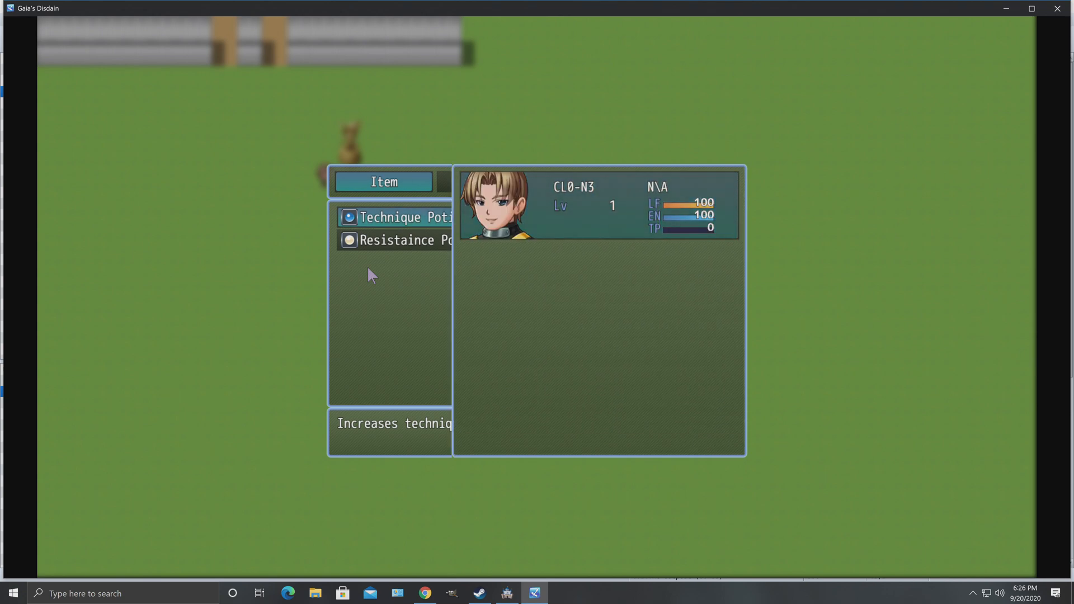
key(Return)
key(Return)
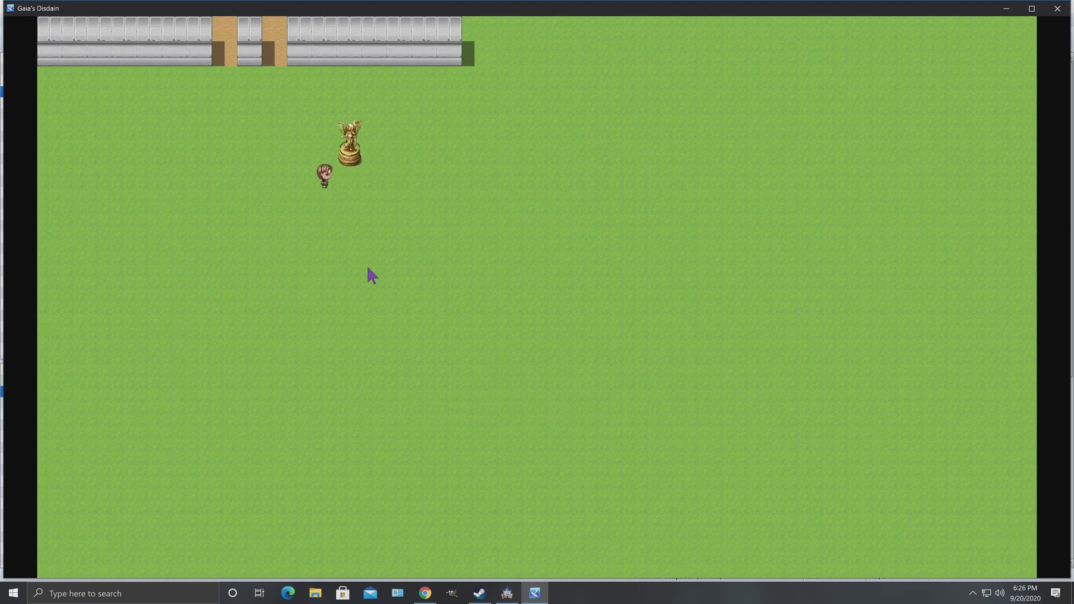
Check CL0-N3's technique on the in-game status screen and return to the map.
key(Escape)
key(Down)
key(Down)
key(Down)
key(Return)
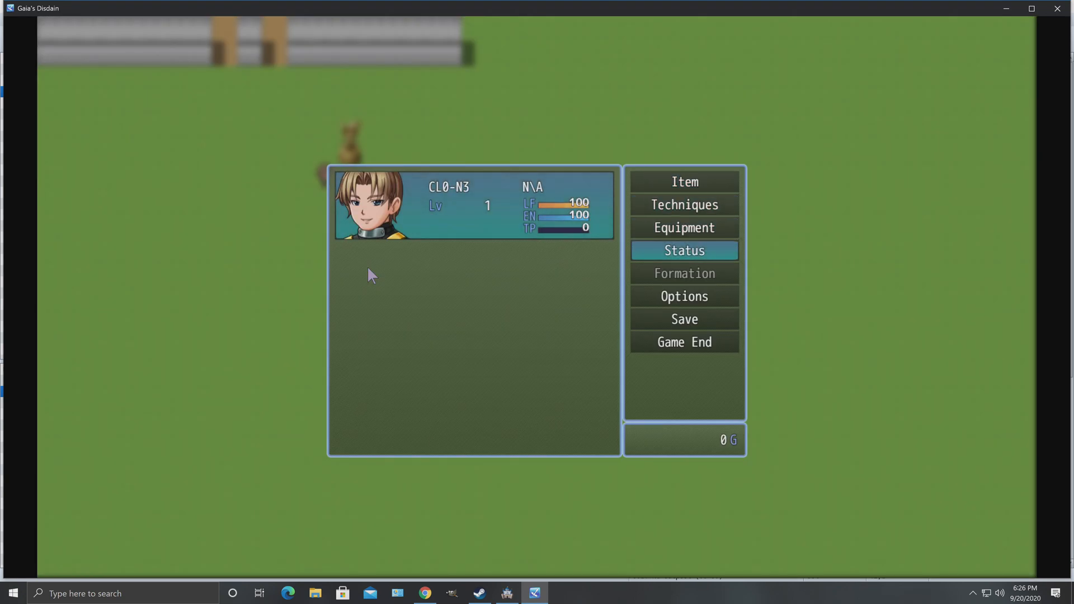
key(Return)
key(Escape)
key(Escape)
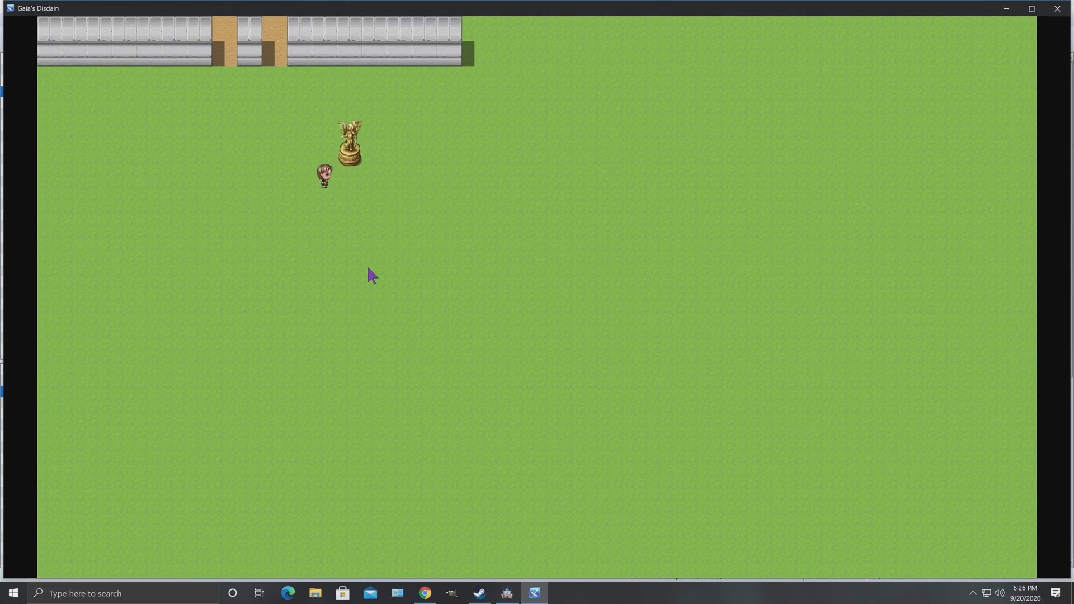
Use the Toughness Potion +1 on CL0-N3 and dismiss the message.
key(Escape)
key(Return)
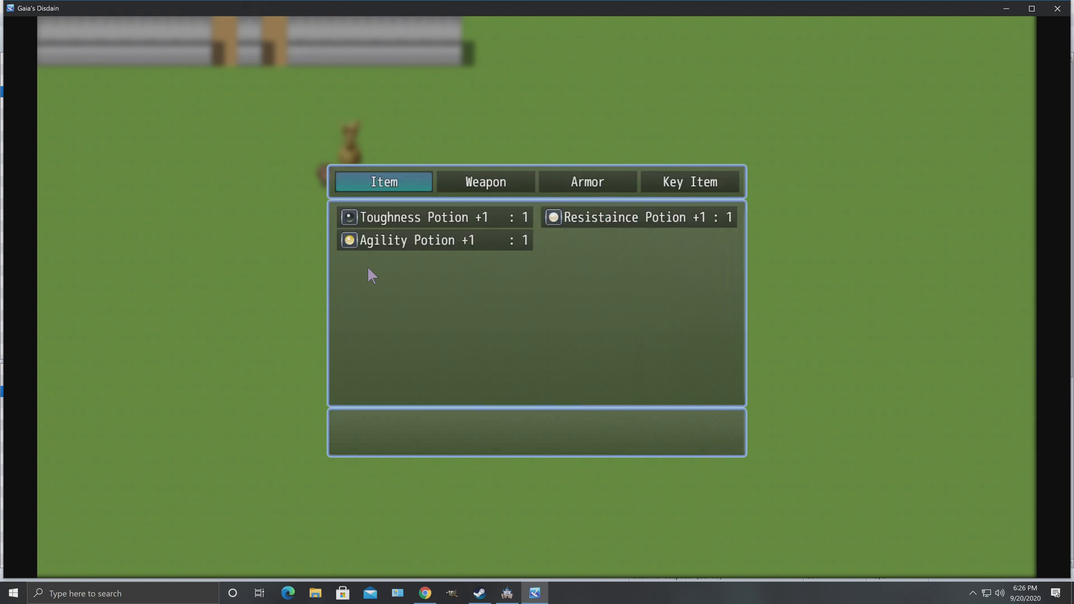
key(Escape)
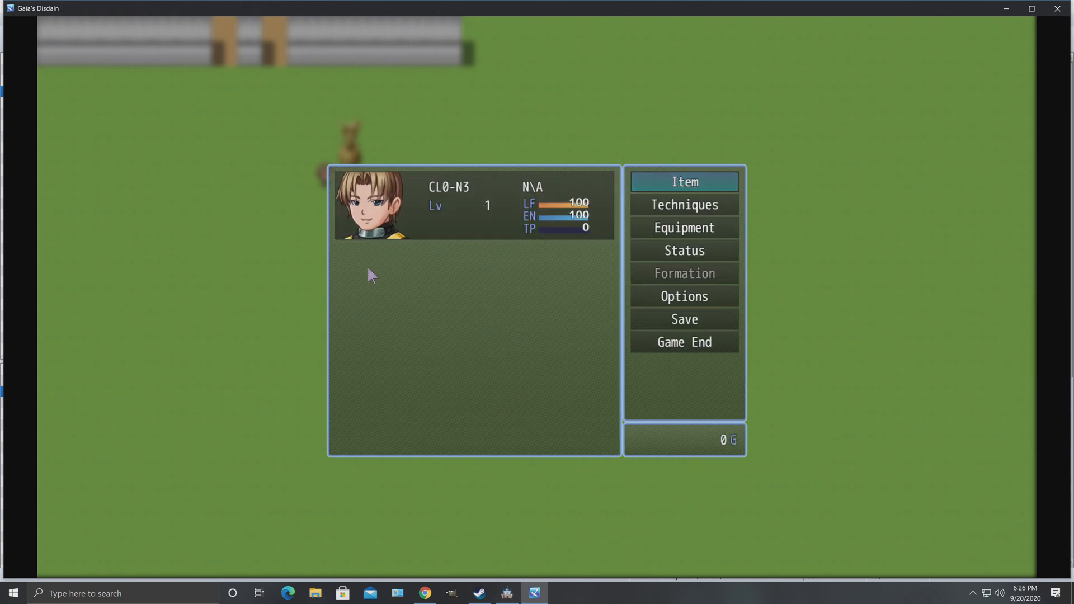
key(Return)
key(Return)
key(Return)
key(Return)
key(Return)
Use the Resistaince Potion +1 on CL0-N3 and dismiss the message.
key(Escape)
key(Return)
key(Return)
key(Return)
key(Return)
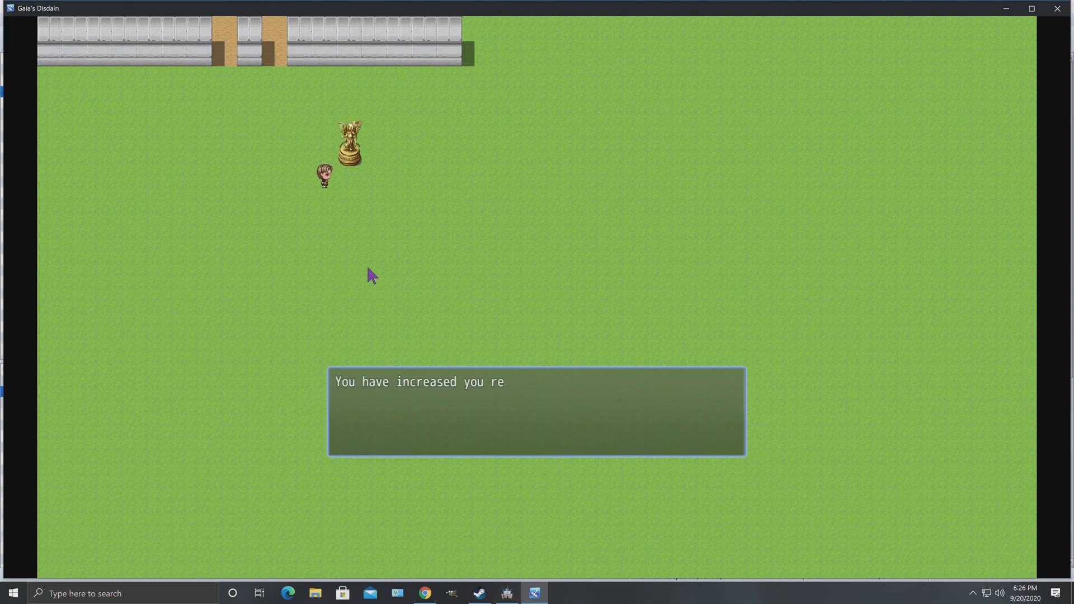
key(Return)
Use the Agility Potion +1 on CL0-N3 and dismiss the message.
key(Escape)
key(Return)
key(Return)
key(Return)
key(Return)
key(Return)
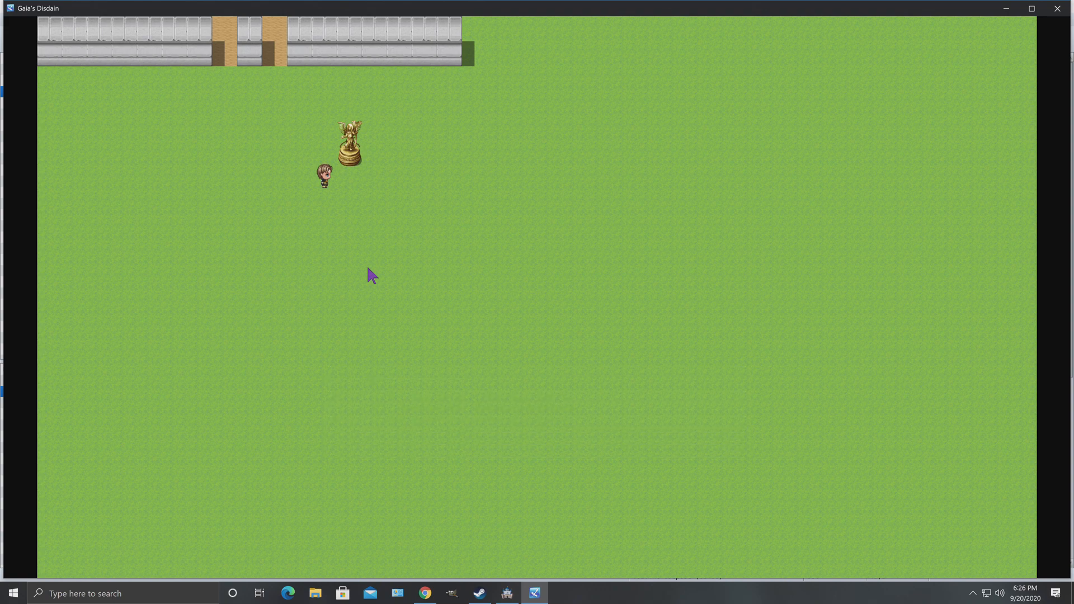
Check CL0-N3's stats on the in-game status screen and close the playtest.
key(Escape)
click(687, 254)
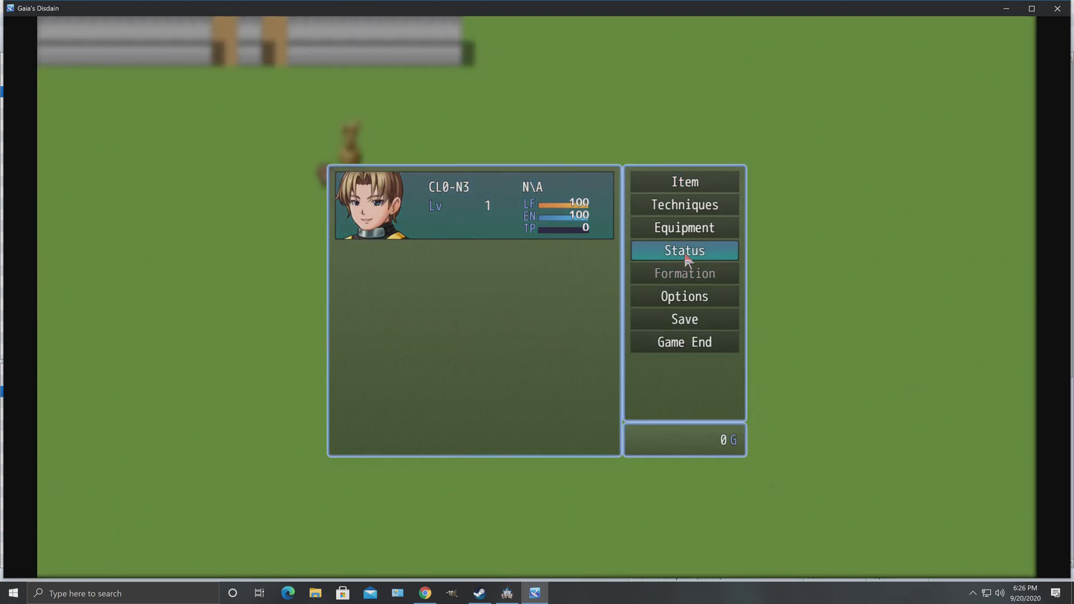
click(512, 213)
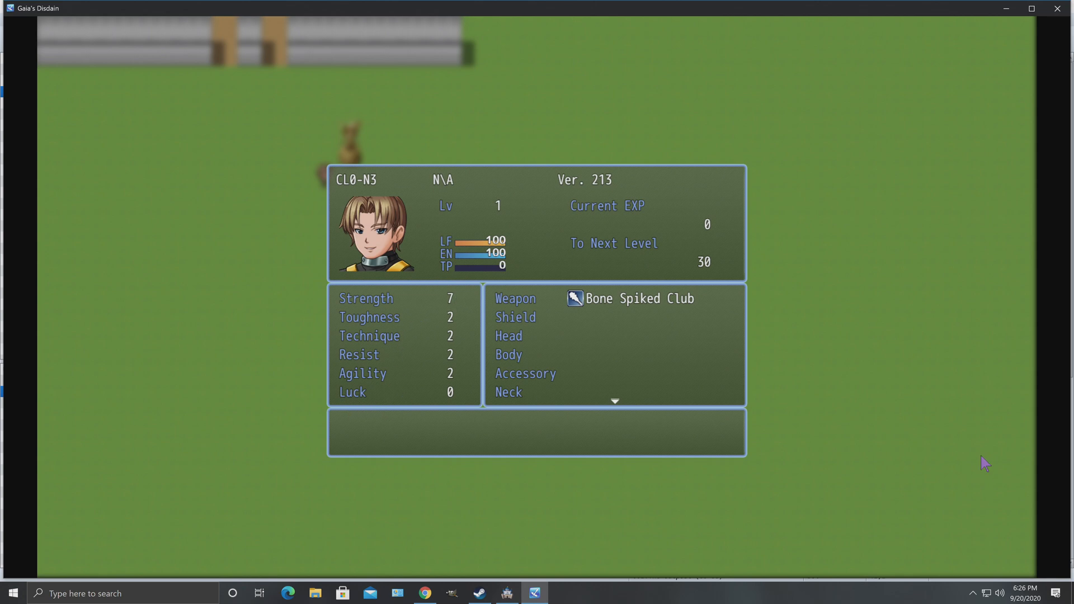
click(1056, 9)
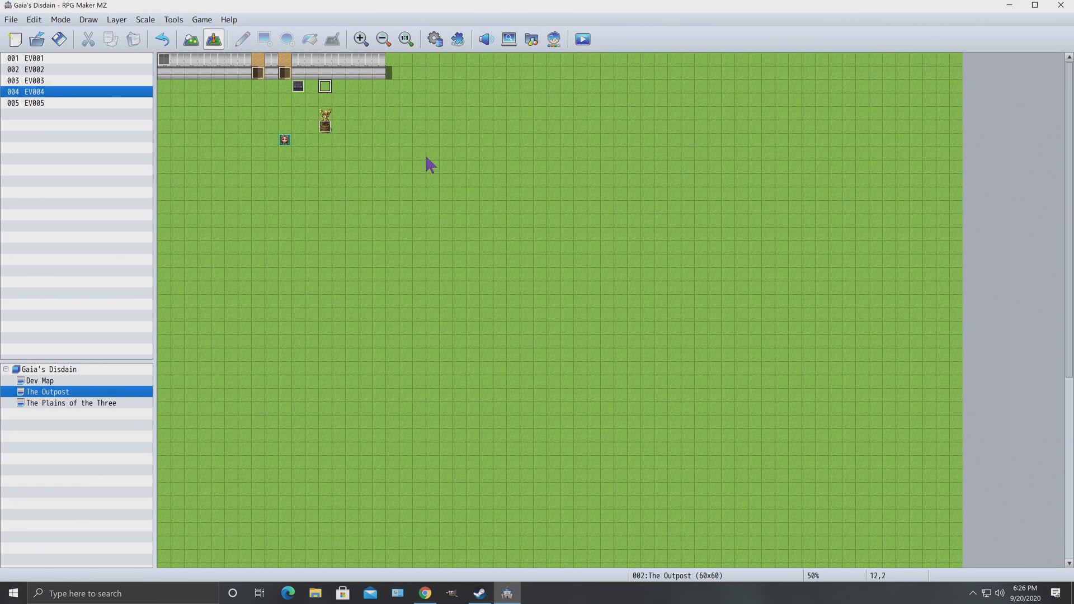
Delete the event EV005 at the base of the golden statue on The Outpost map.
click(190, 39)
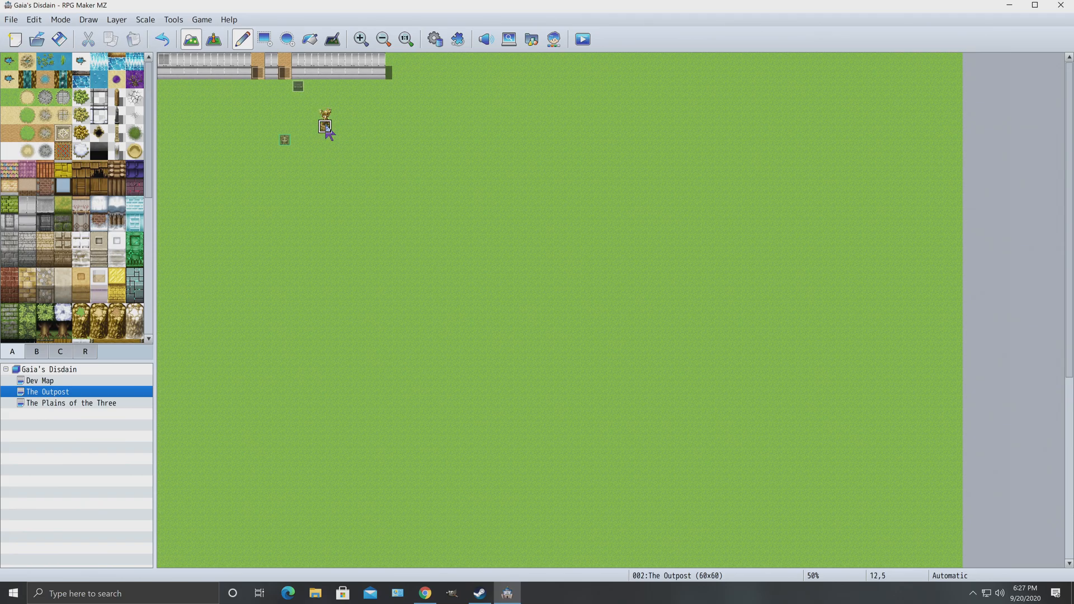
click(214, 39)
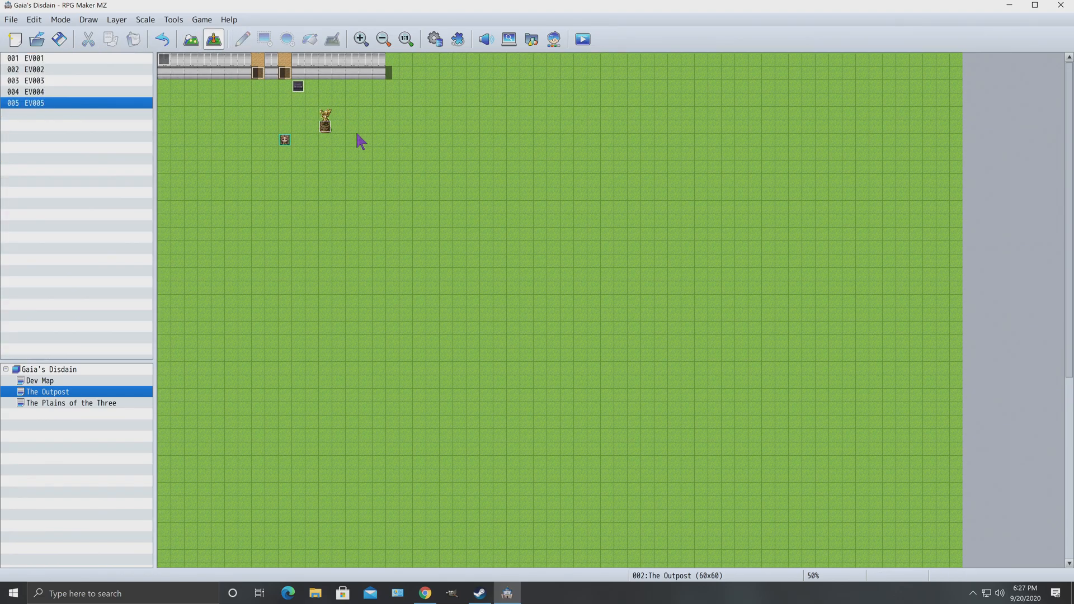
right_click(323, 125)
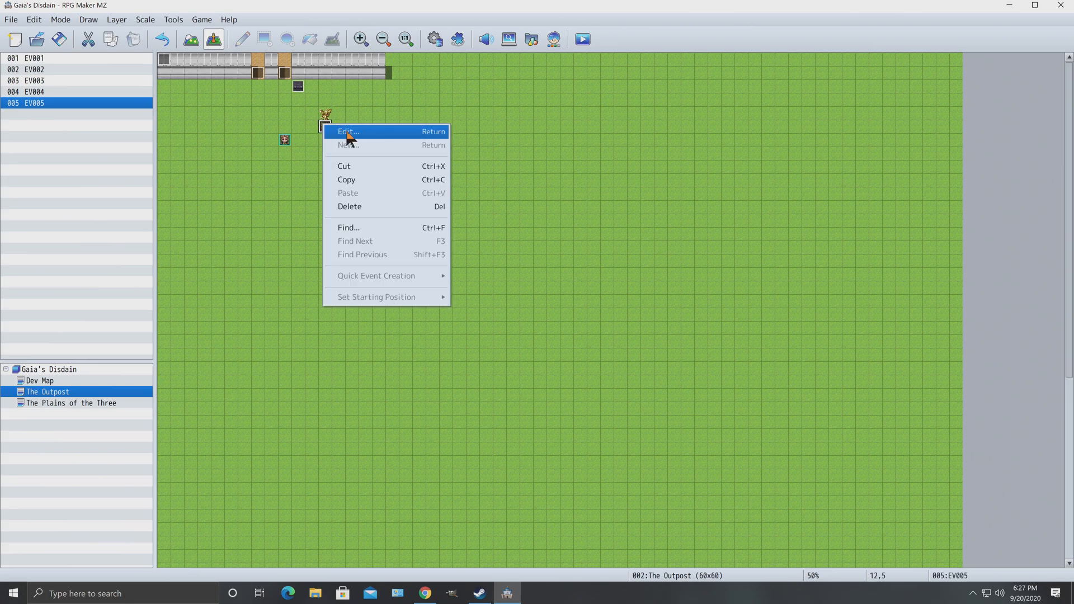
click(353, 208)
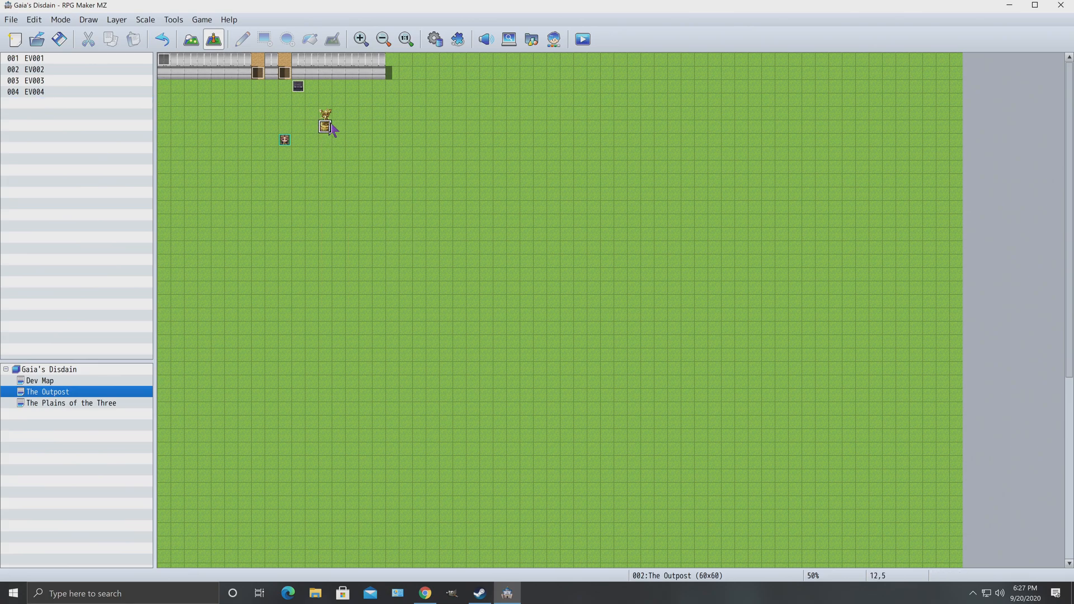
Paint plain grass tiles over both halves of the golden statue on The Outpost map.
click(191, 39)
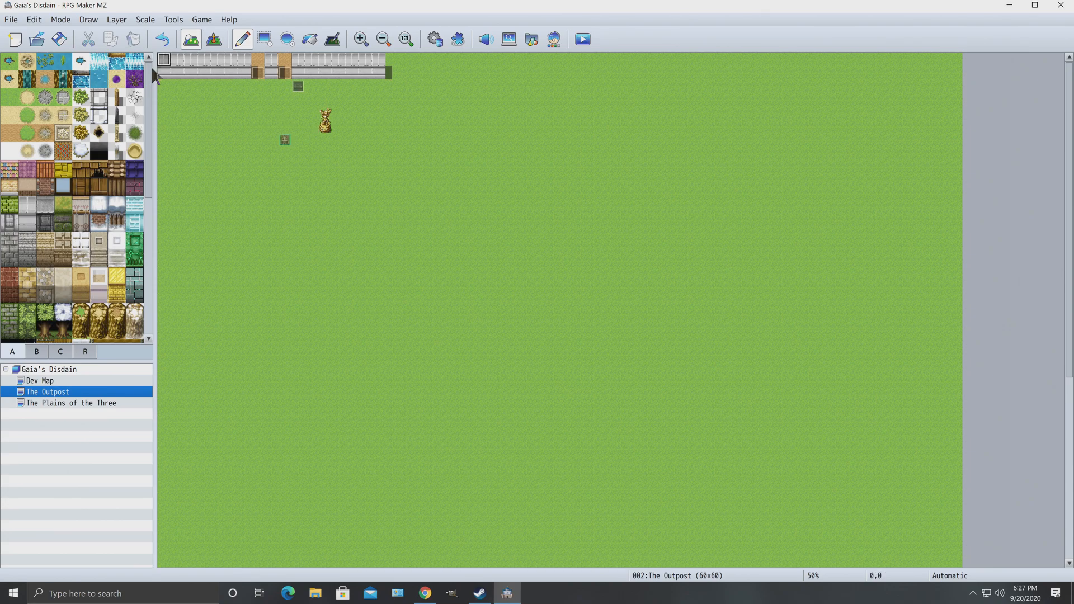
click(9, 97)
click(325, 127)
click(326, 115)
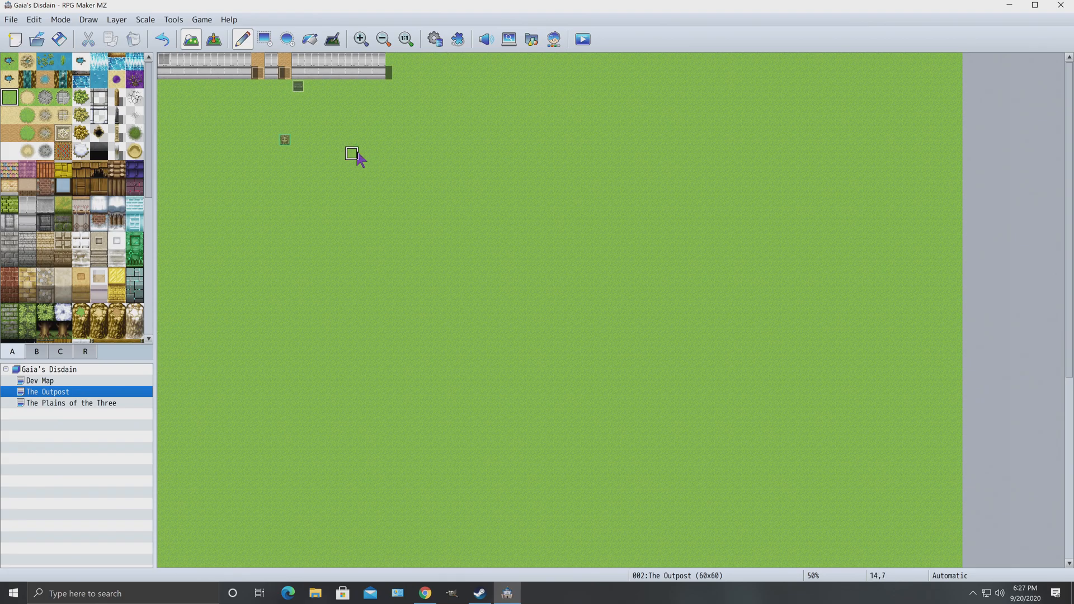